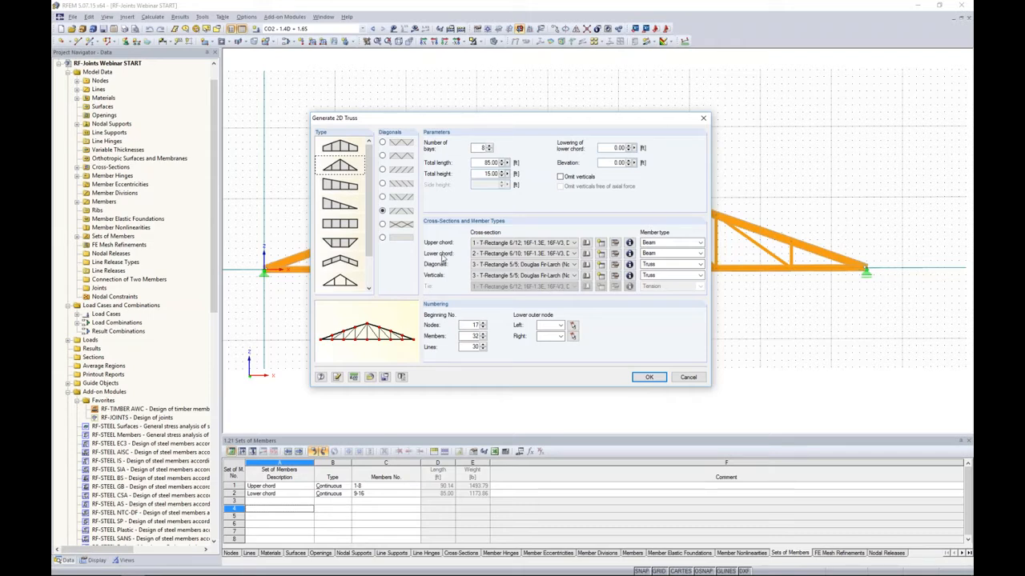
- Inspect the cross-section properties of the truss's upper chord, lower chord and diagonals
click(630, 244)
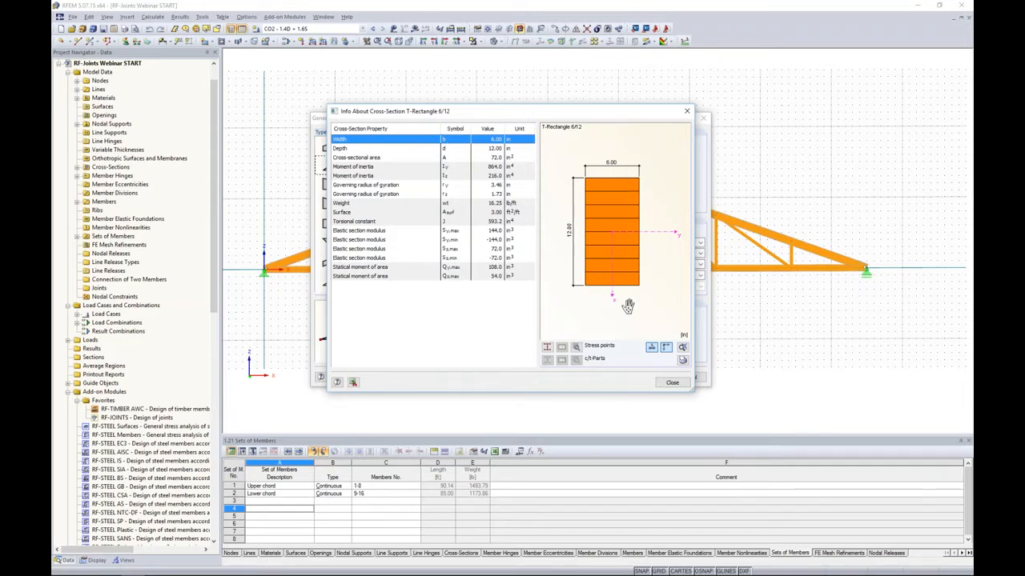
click(663, 385)
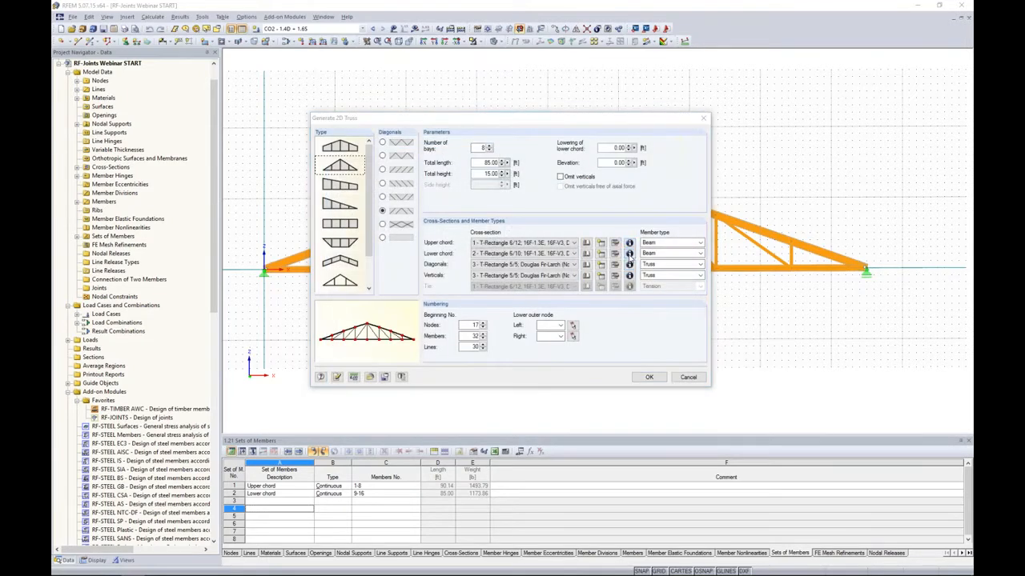
click(629, 261)
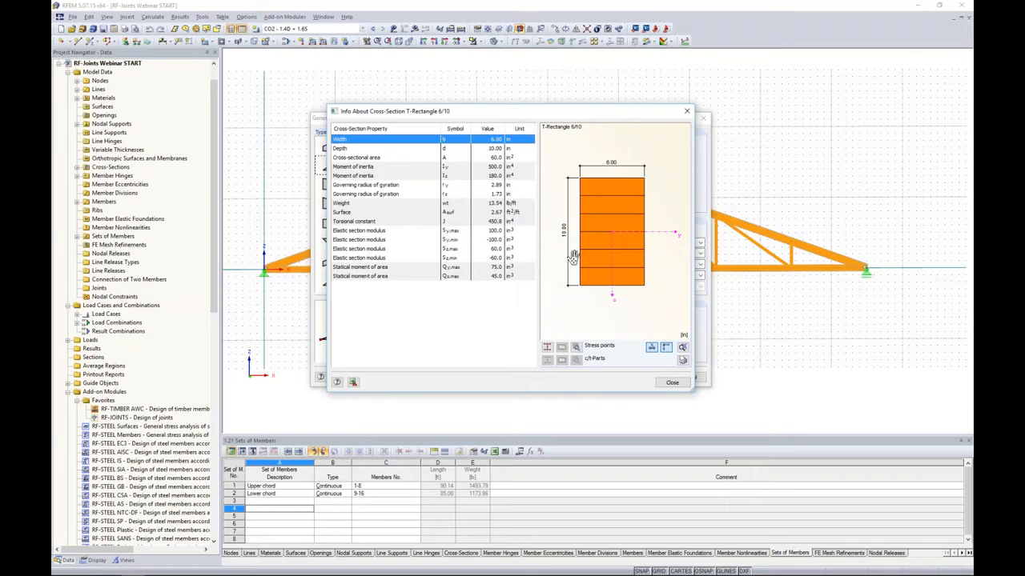
click(673, 383)
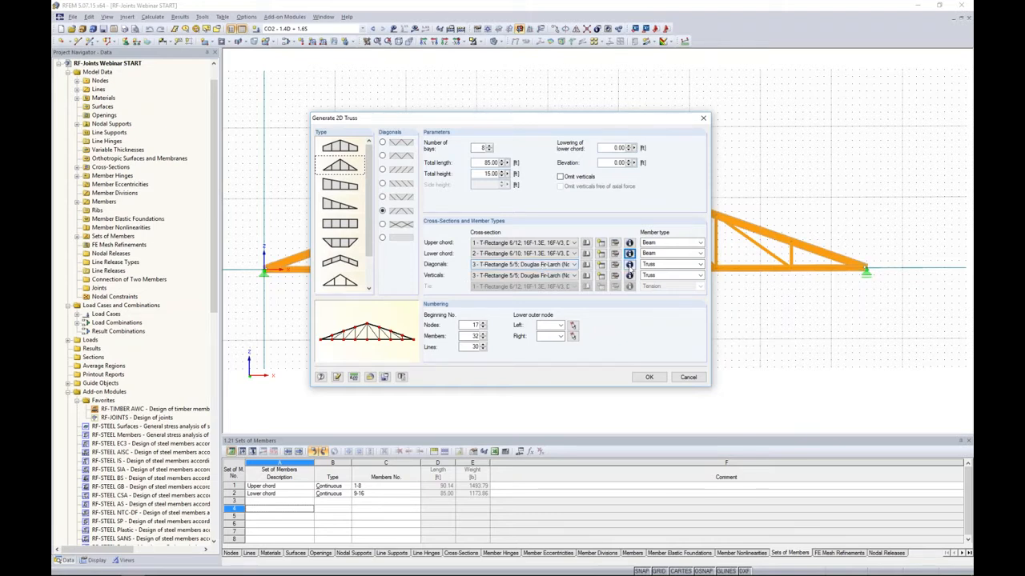
click(629, 265)
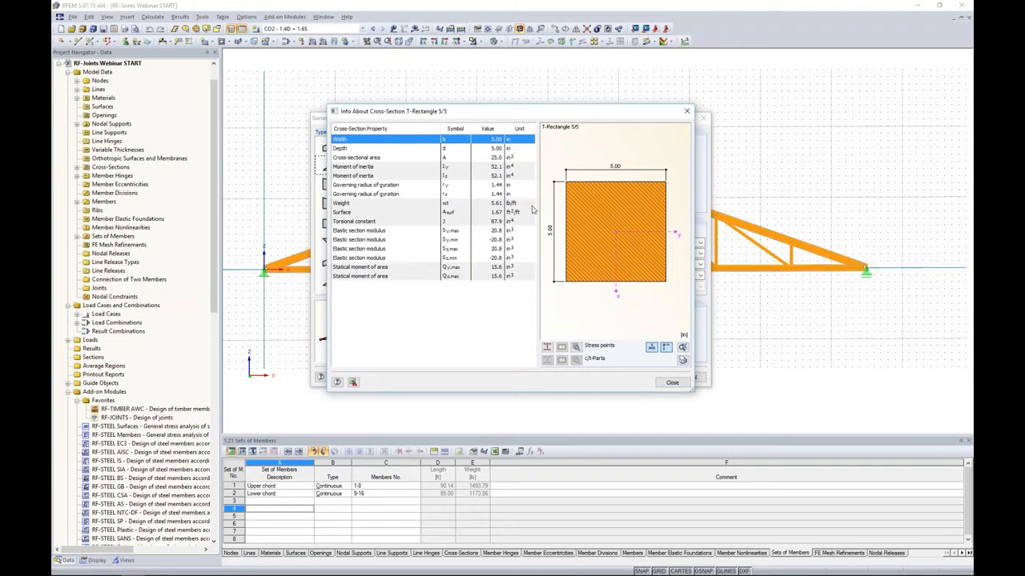
click(669, 384)
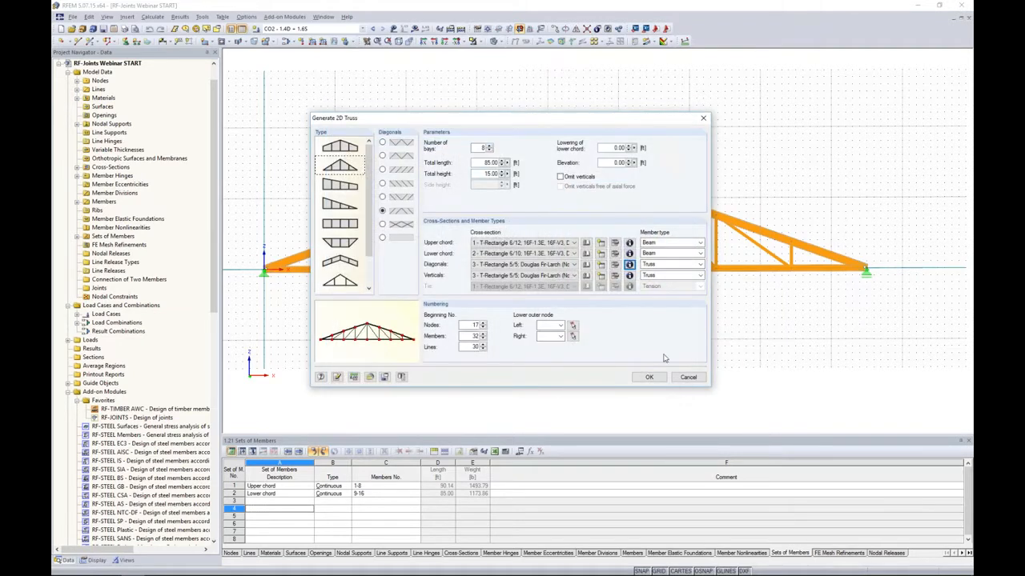
- Review the member types available for the chords and diagonals, and close the 2D truss generator without applying it
click(657, 244)
click(671, 267)
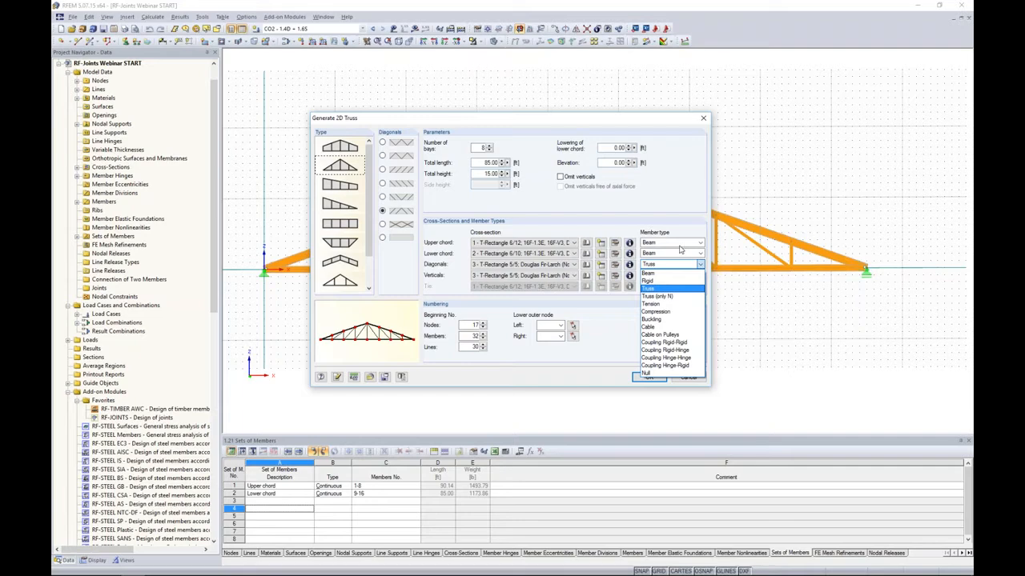
click(666, 289)
drag(663, 122, 663, 305)
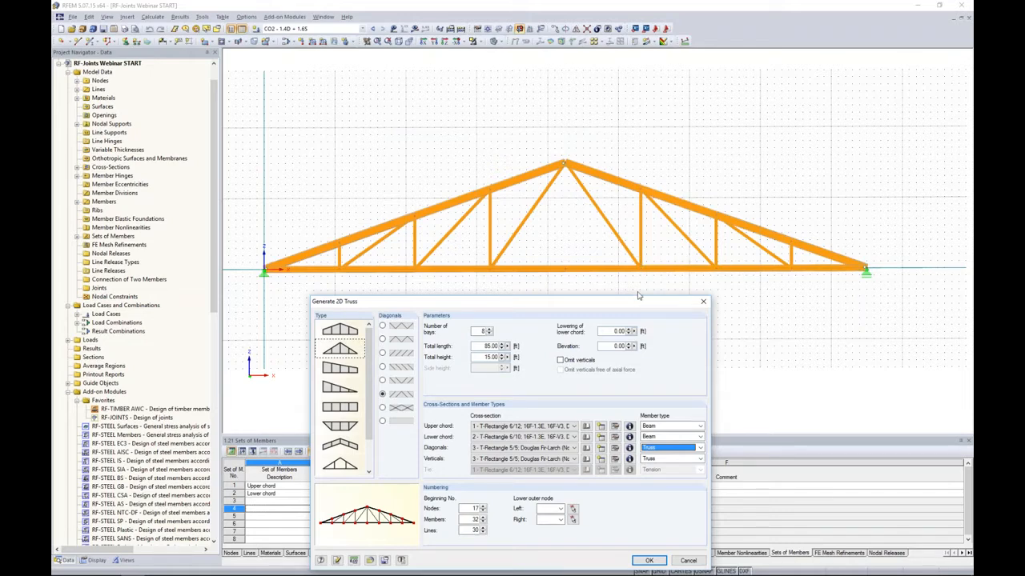
drag(638, 303, 637, 145)
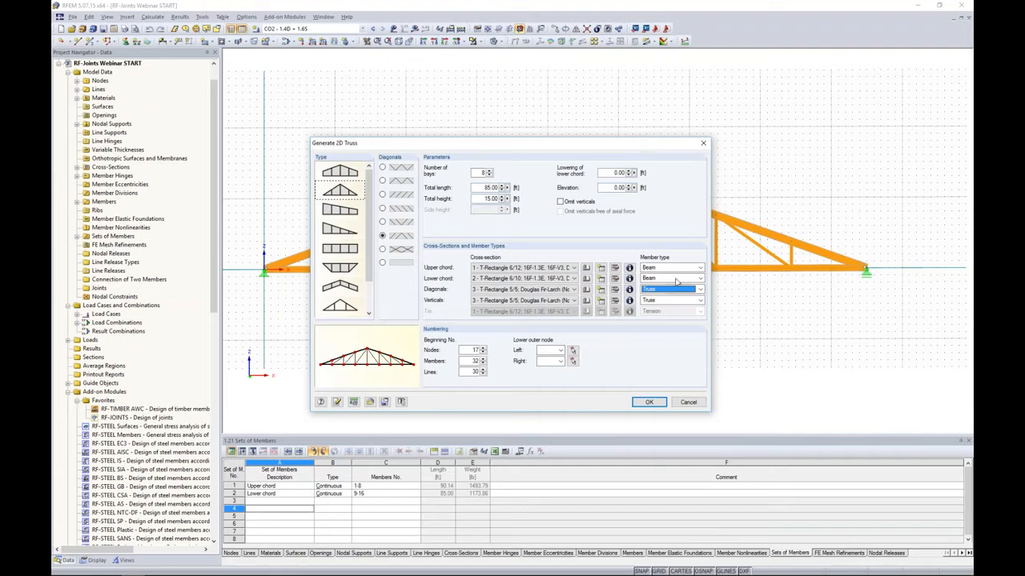
click(688, 402)
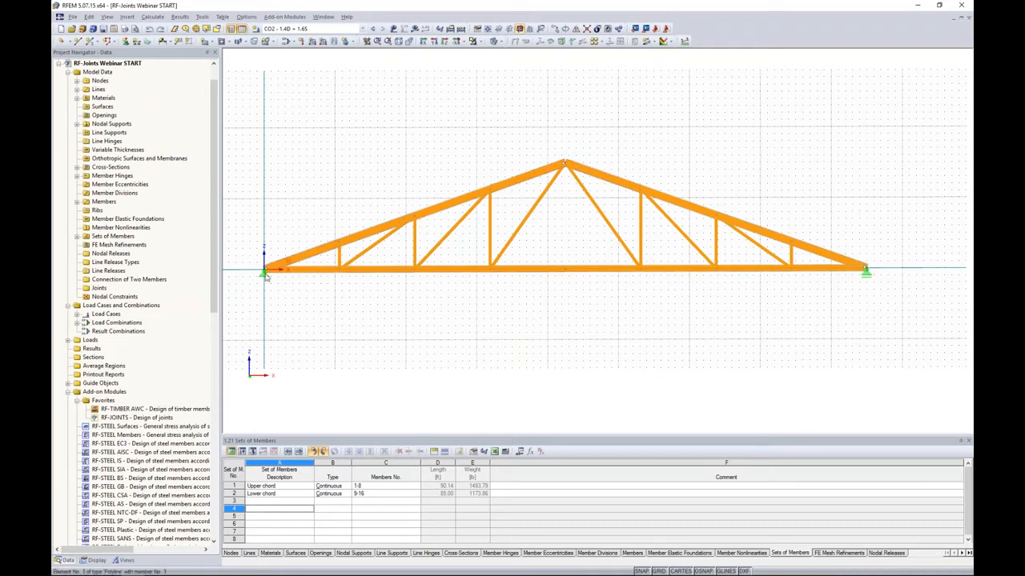
- Inspect the end hinge's release conditions on the upper chord member just left of the ridge, discarding any edits
double_click(553, 170)
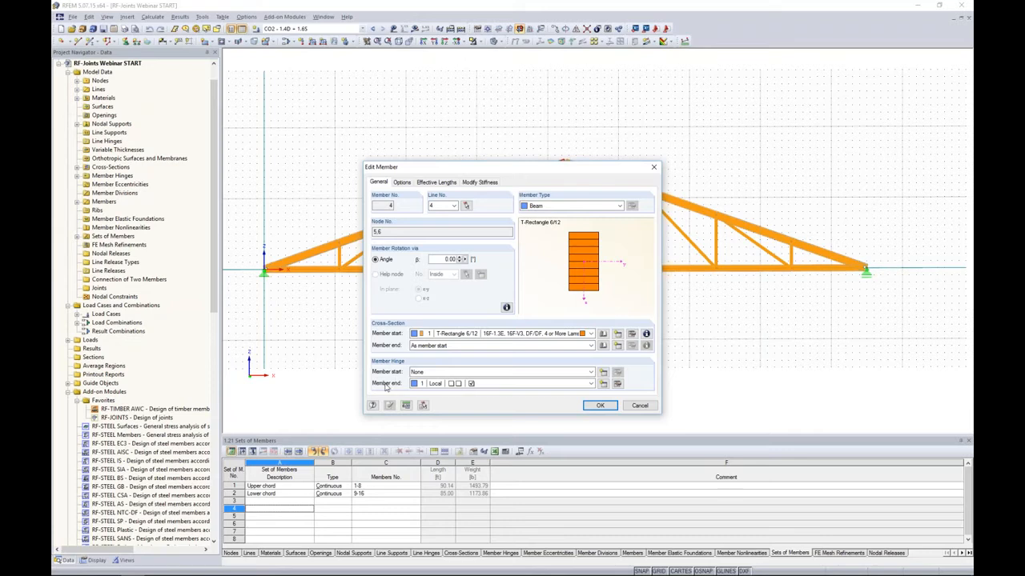
click(475, 385)
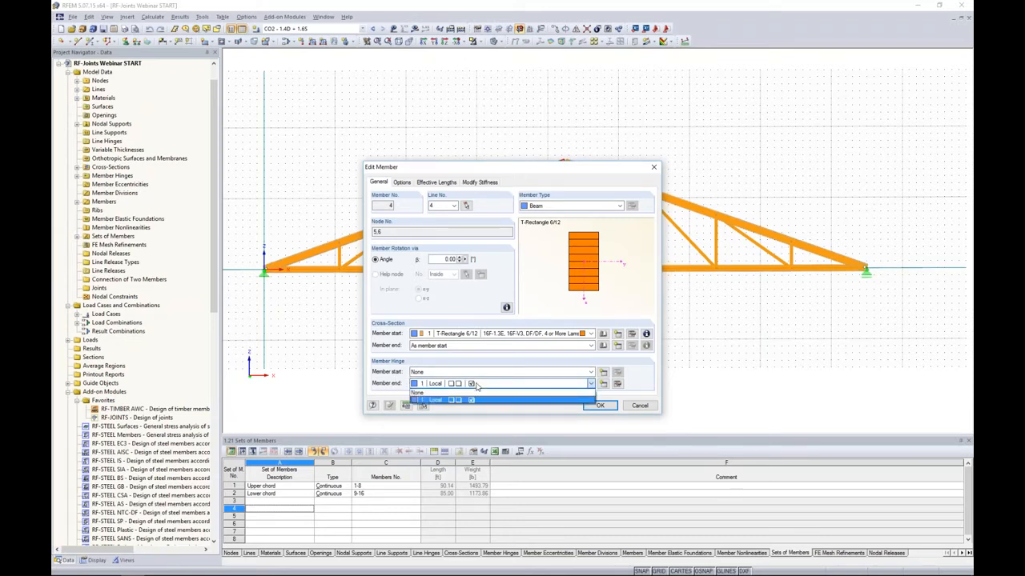
click(618, 386)
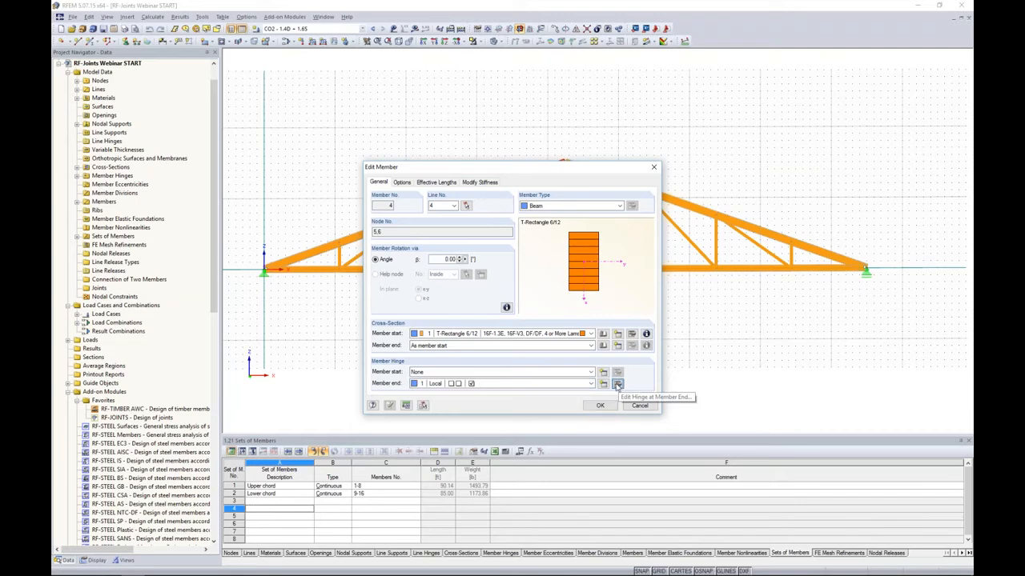
click(617, 386)
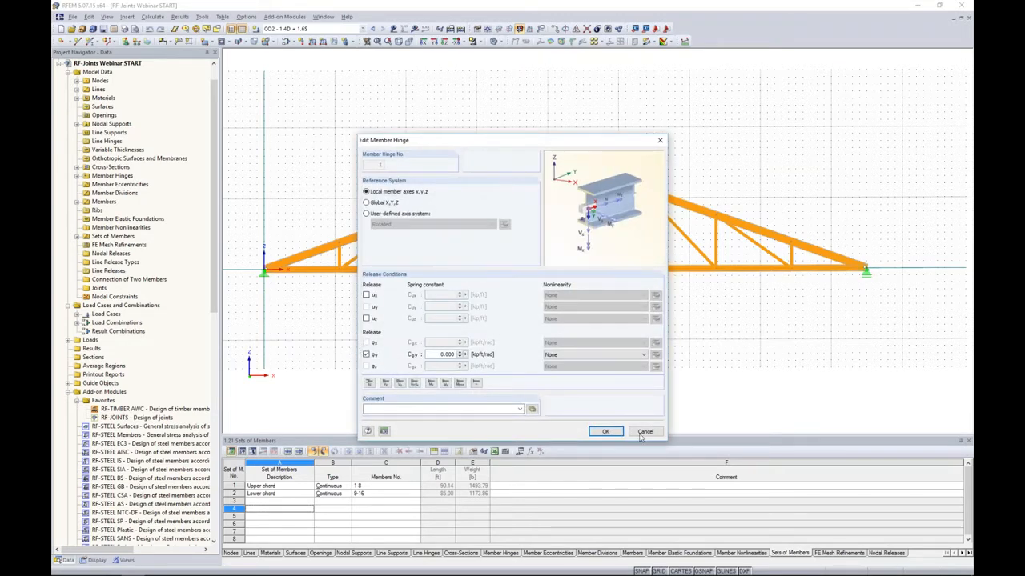
click(645, 431)
click(641, 409)
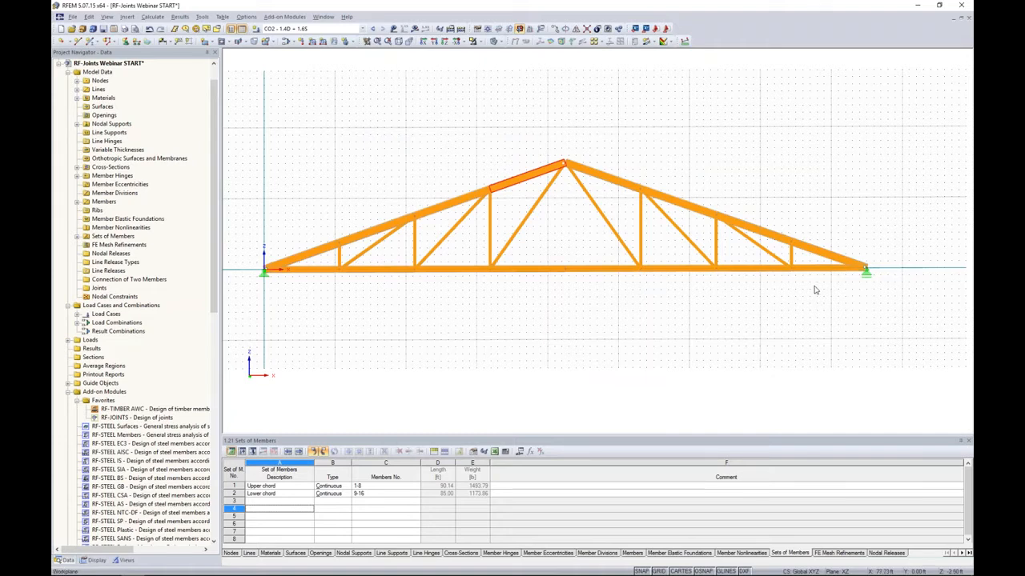
- Display the applied loads on the truss for LC1 - Dead Load and for LC2 - Snow Load
click(361, 29)
click(356, 38)
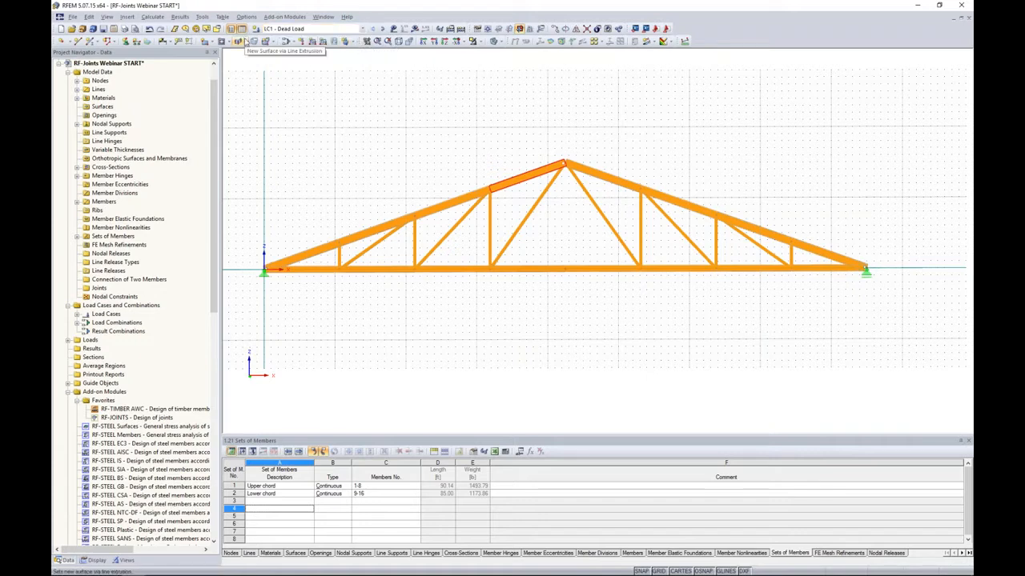
click(288, 30)
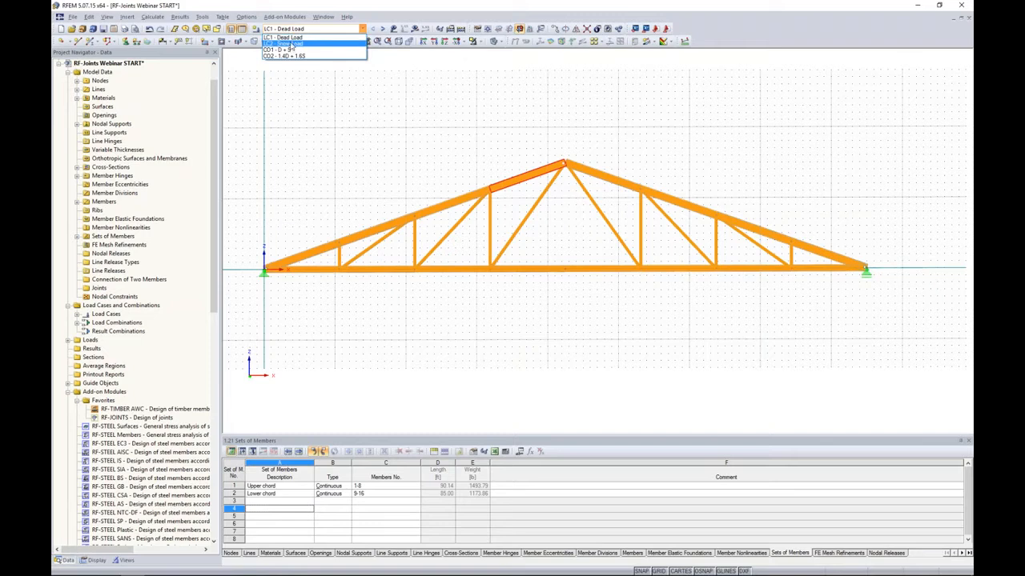
click(290, 37)
click(393, 30)
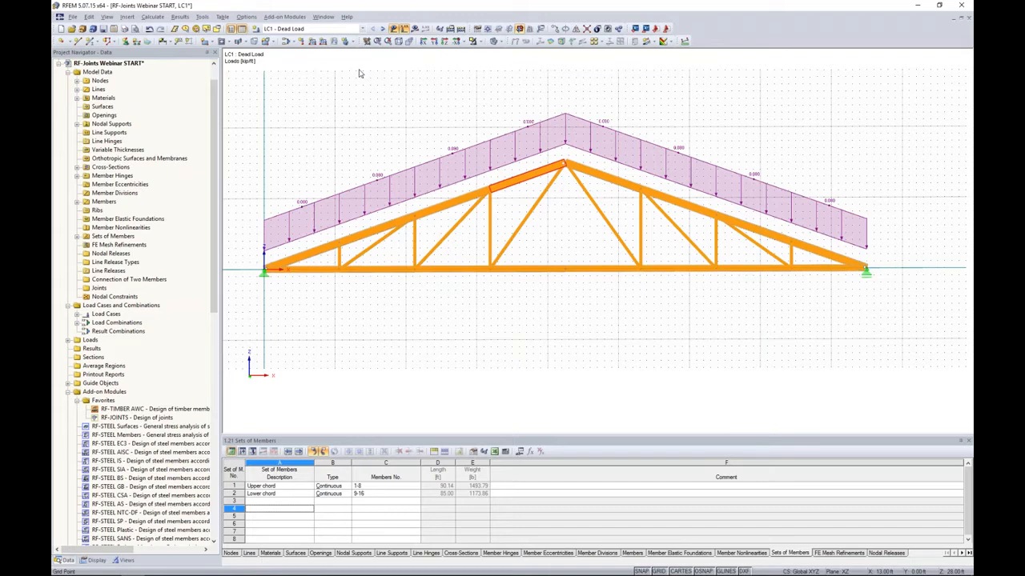
click(383, 30)
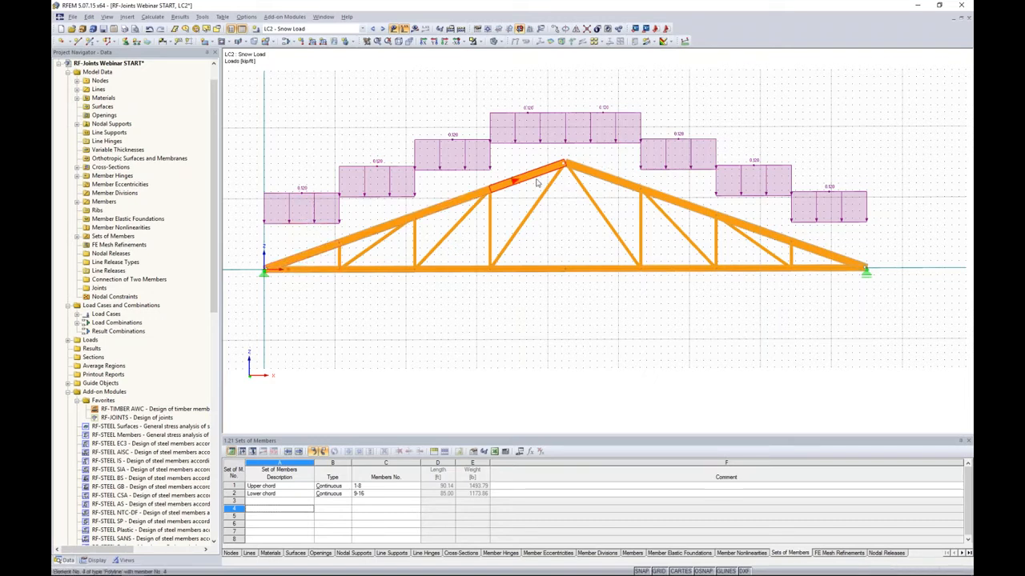
- Review the load case factors in load combinations CO1 and CO2, and leave the load case settings without saving
click(362, 29)
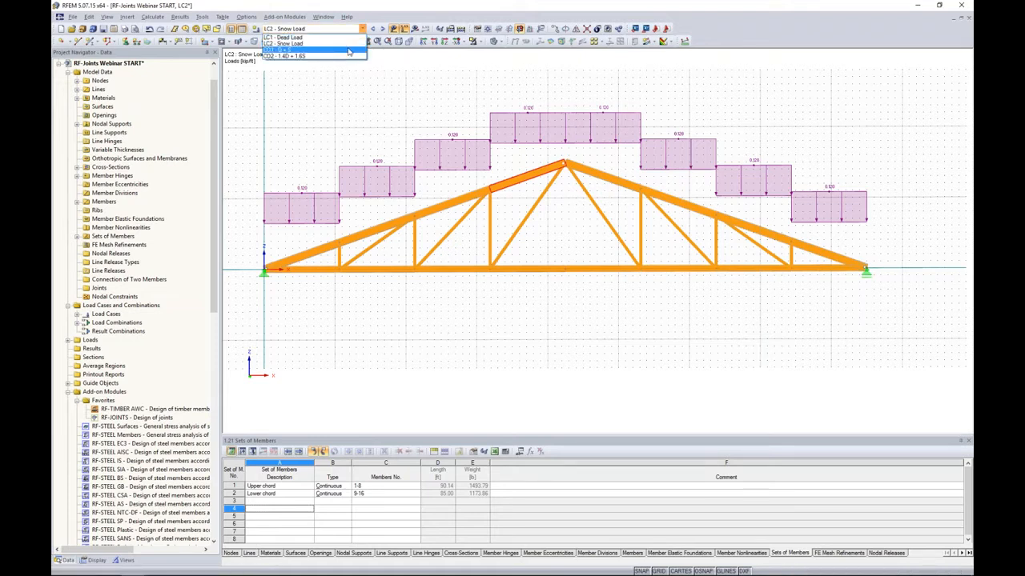
click(314, 84)
click(287, 42)
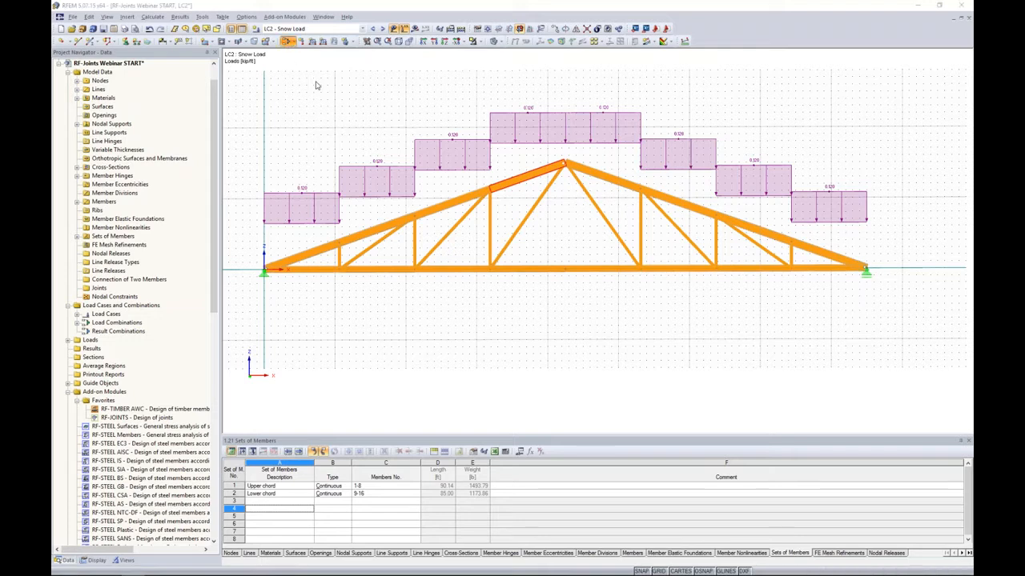
click(339, 141)
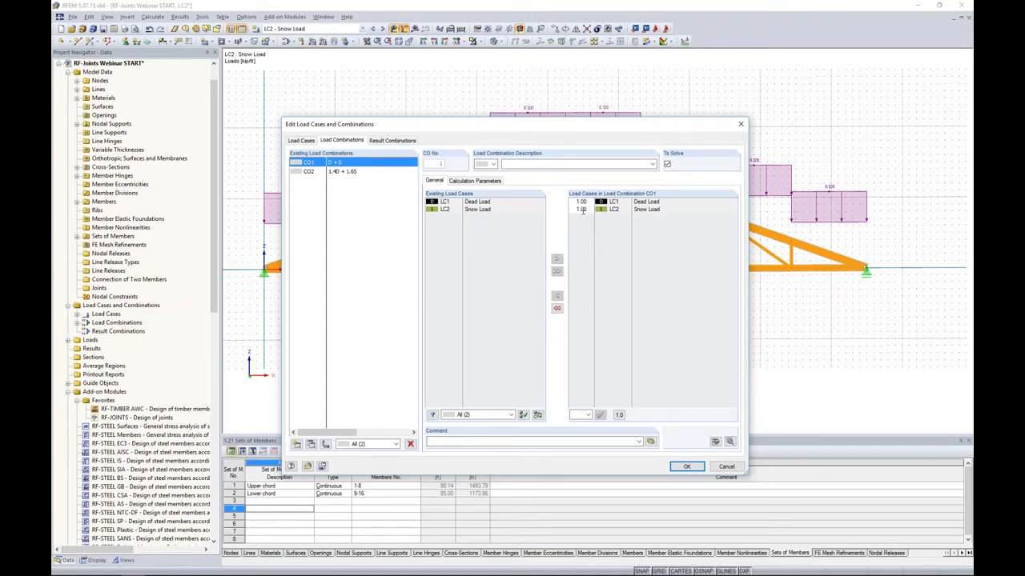
click(354, 172)
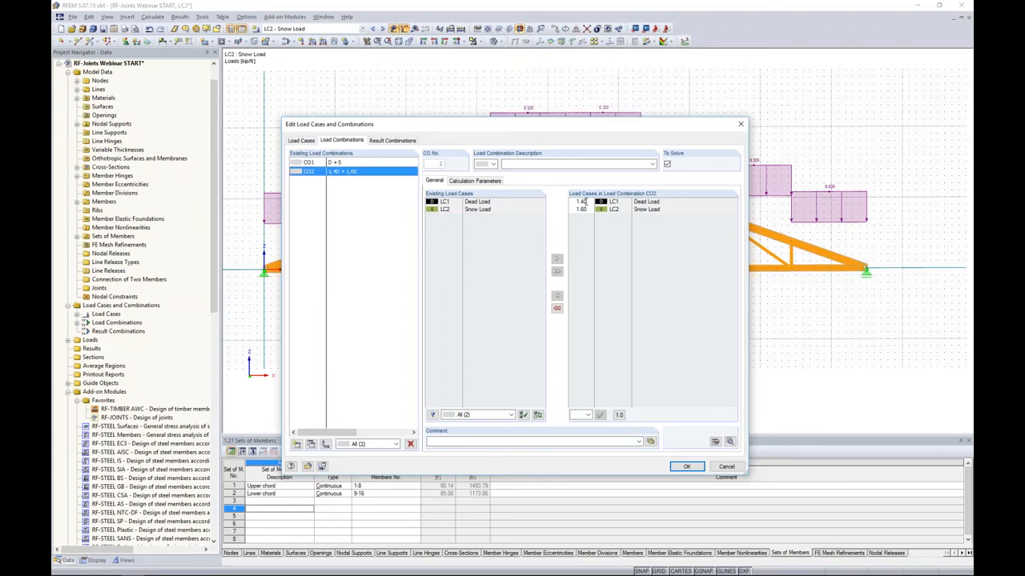
click(585, 202)
click(590, 202)
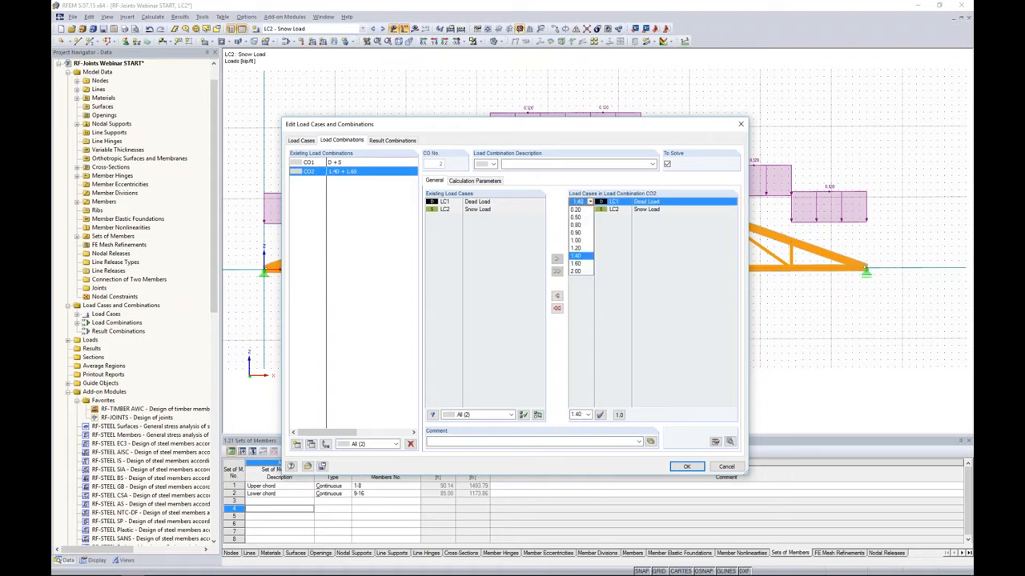
click(580, 255)
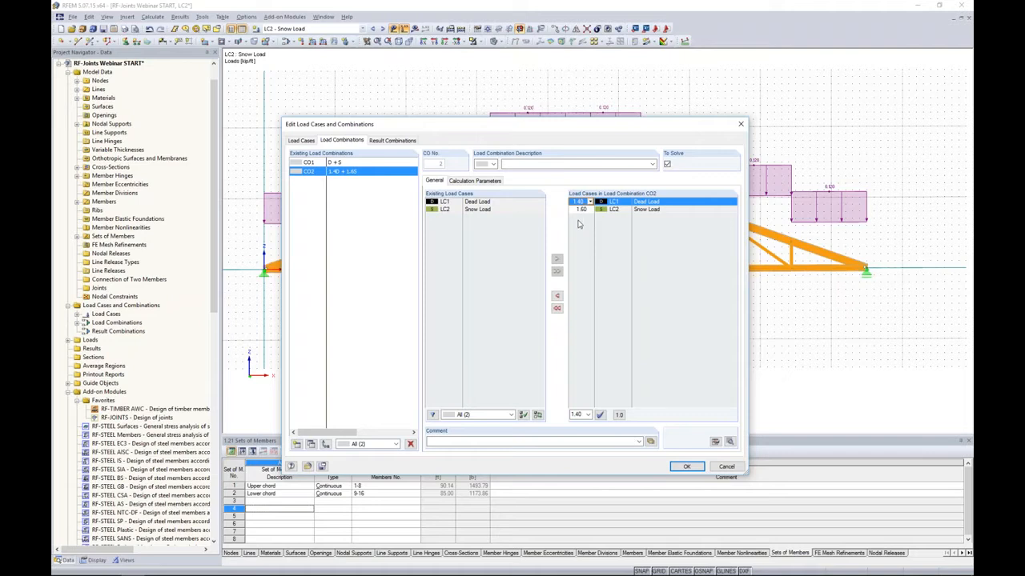
click(734, 467)
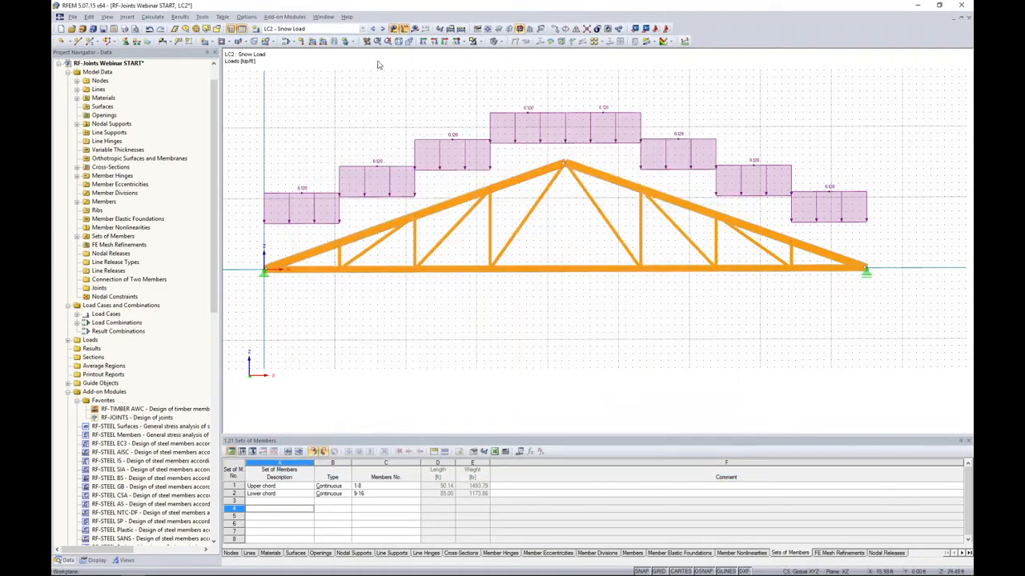
click(363, 29)
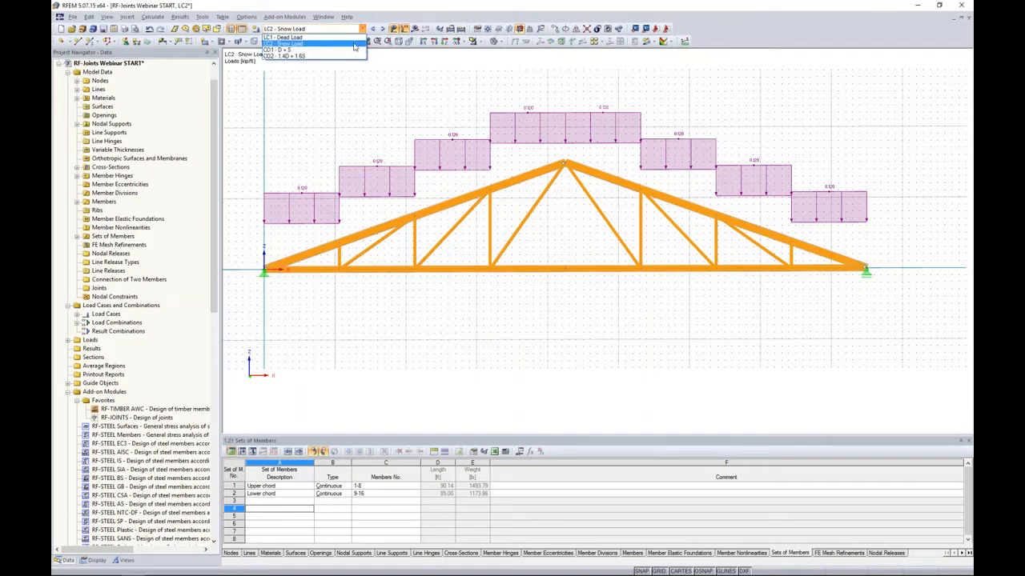
click(365, 99)
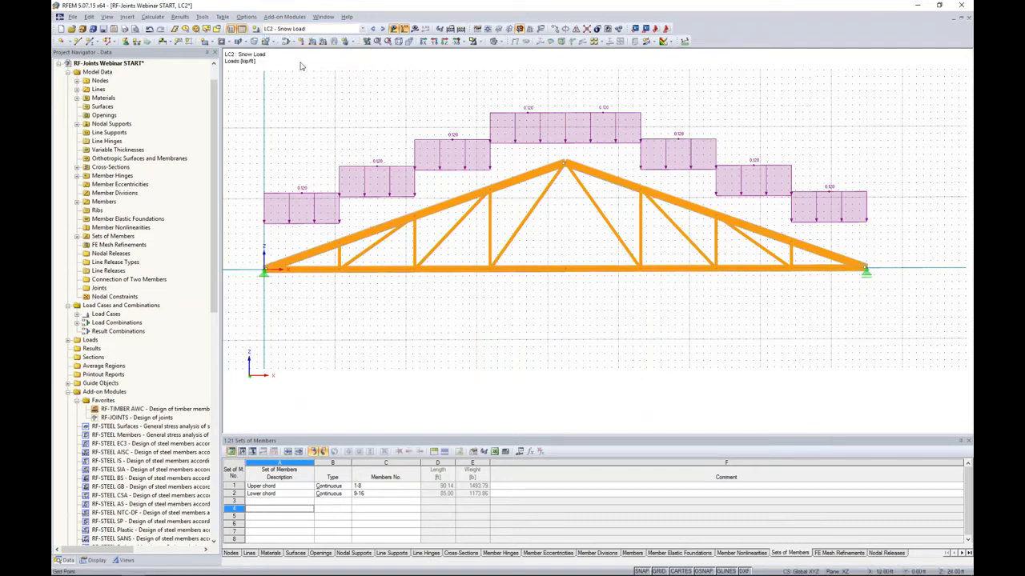
- Calculate all results for the model and hide the loads in the results view
click(163, 18)
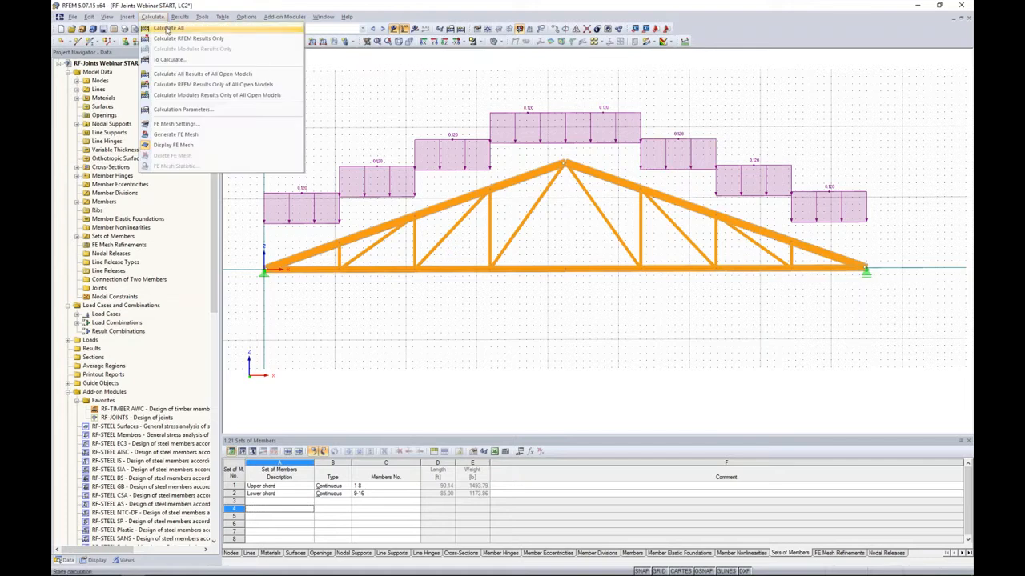
click(167, 30)
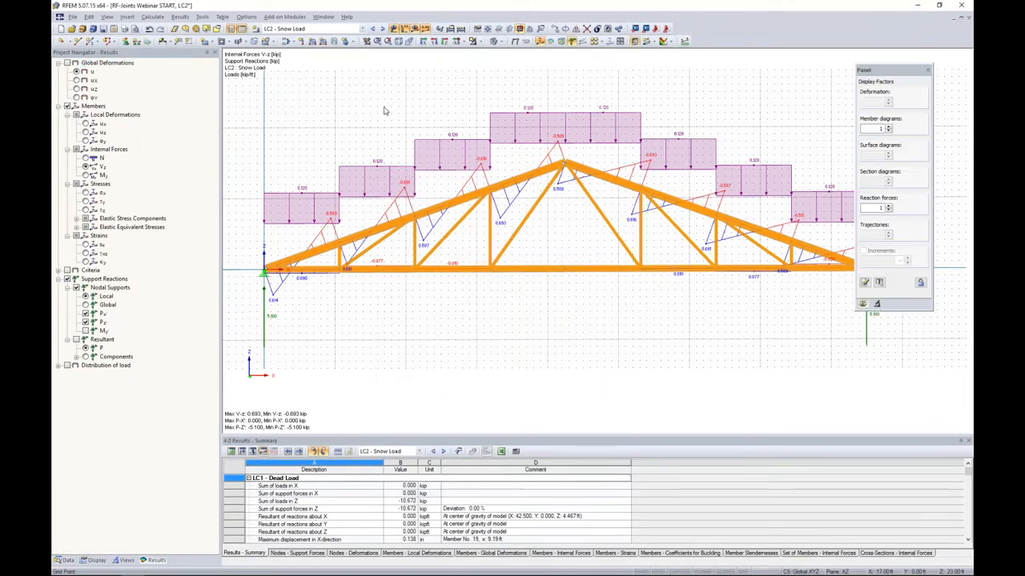
click(394, 29)
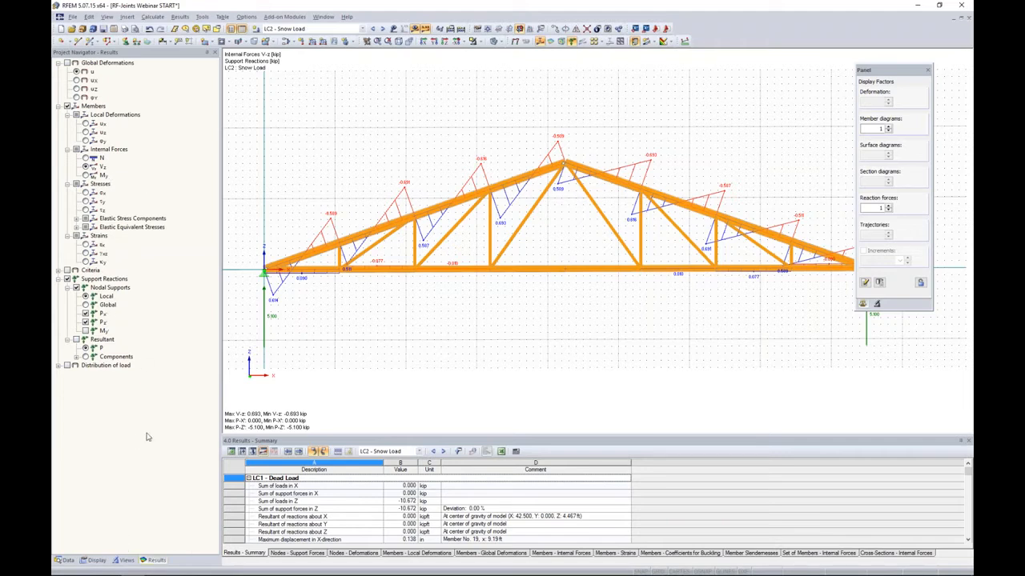
- Show the truss's global deformations u for the snow load with a reduced deformation display factor
click(67, 63)
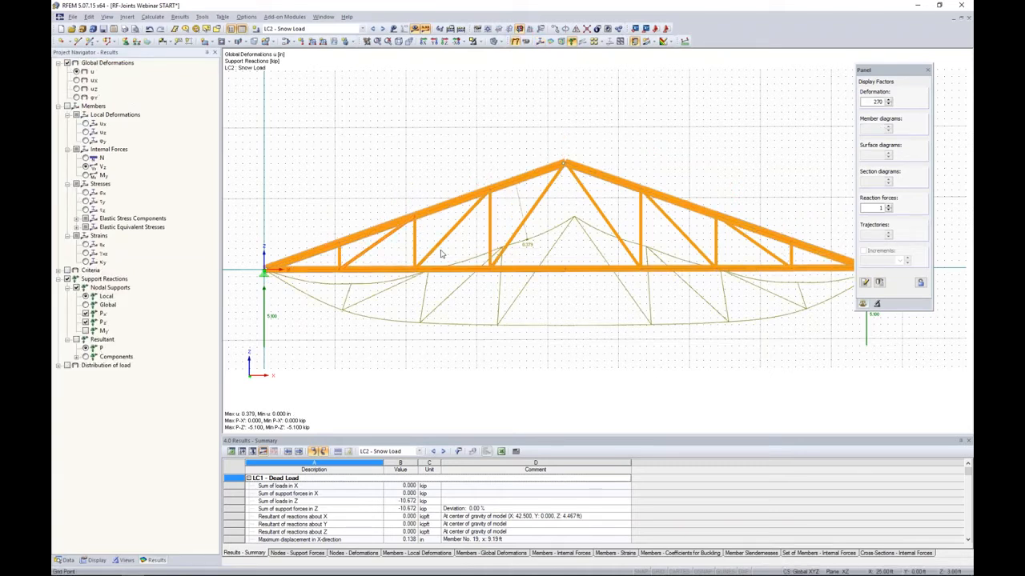
click(888, 104)
click(888, 104)
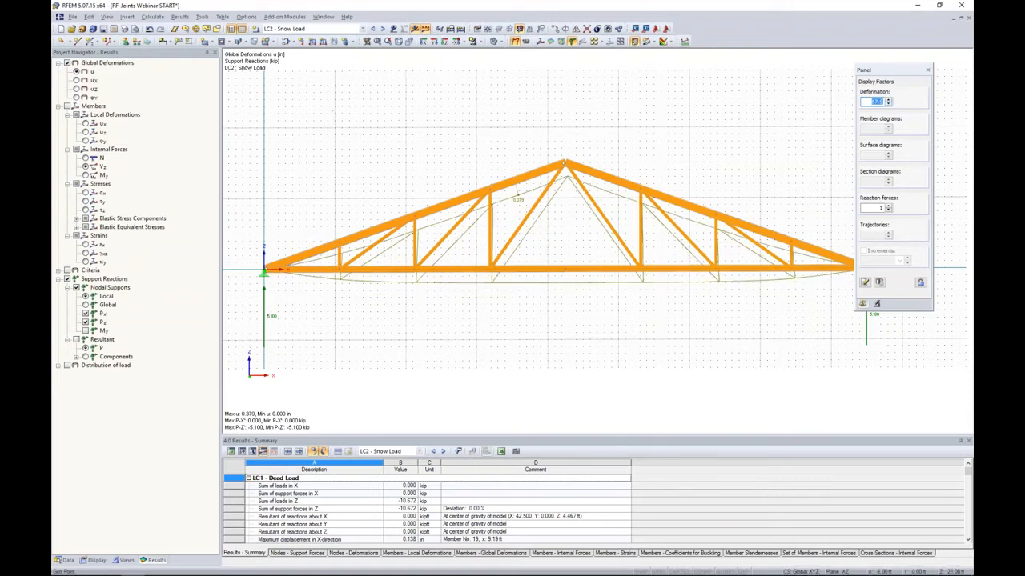
- Show the axial internal forces N of the truss members for the snow load
click(67, 107)
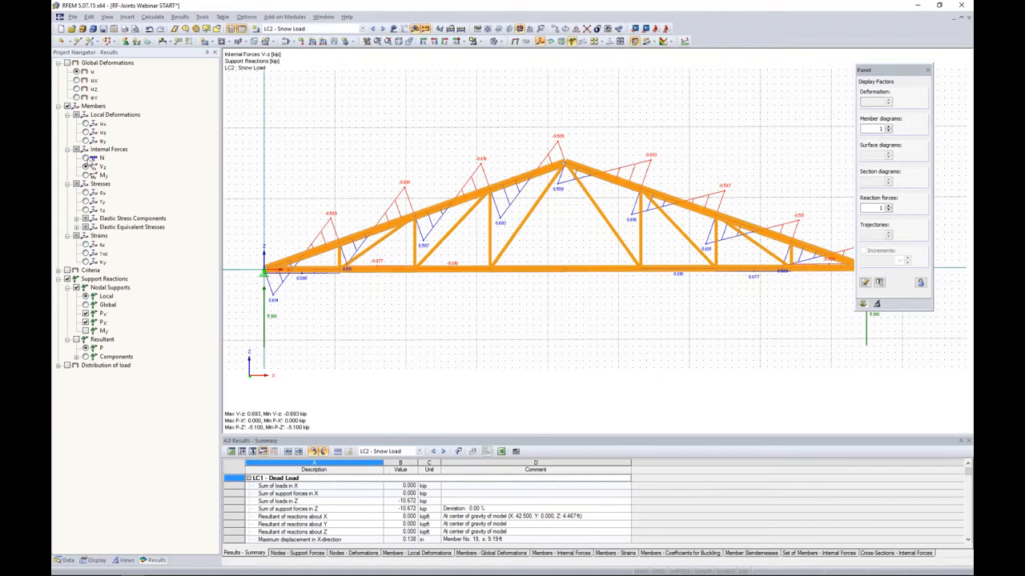
click(90, 159)
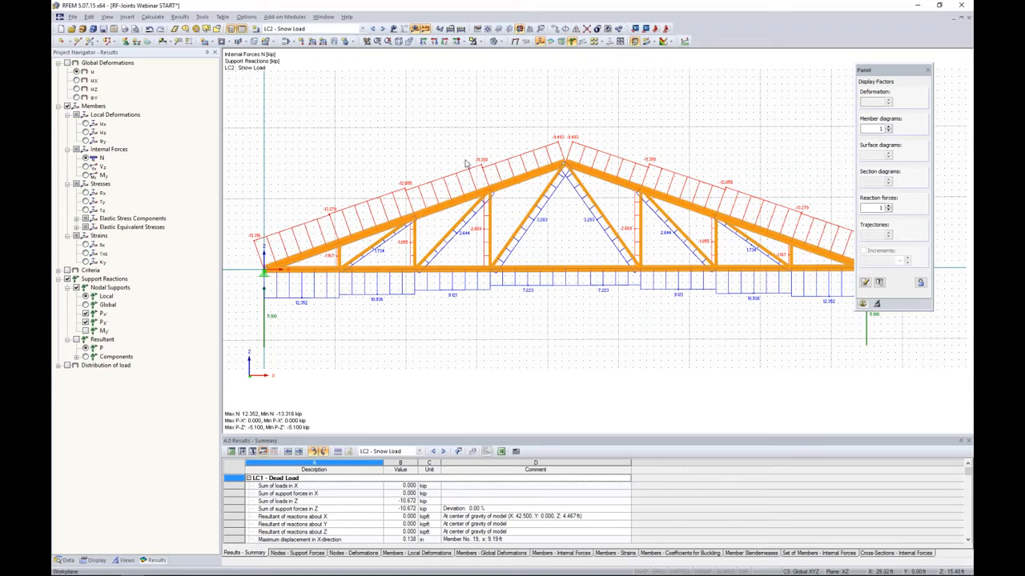
- Show the shear forces Vz of the truss members for the snow load with an enlarged member diagram display factor
click(86, 167)
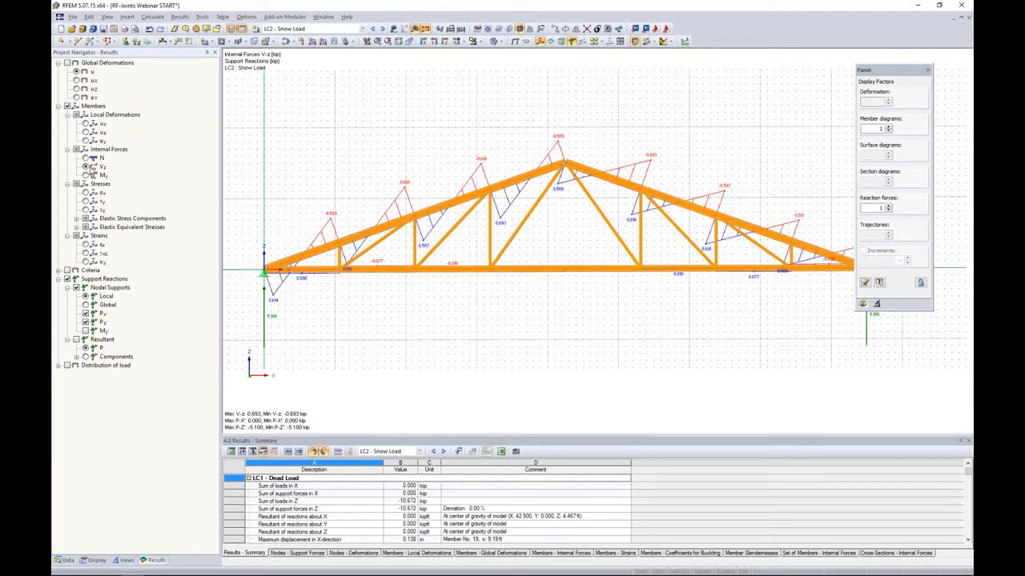
click(889, 128)
click(888, 127)
click(889, 128)
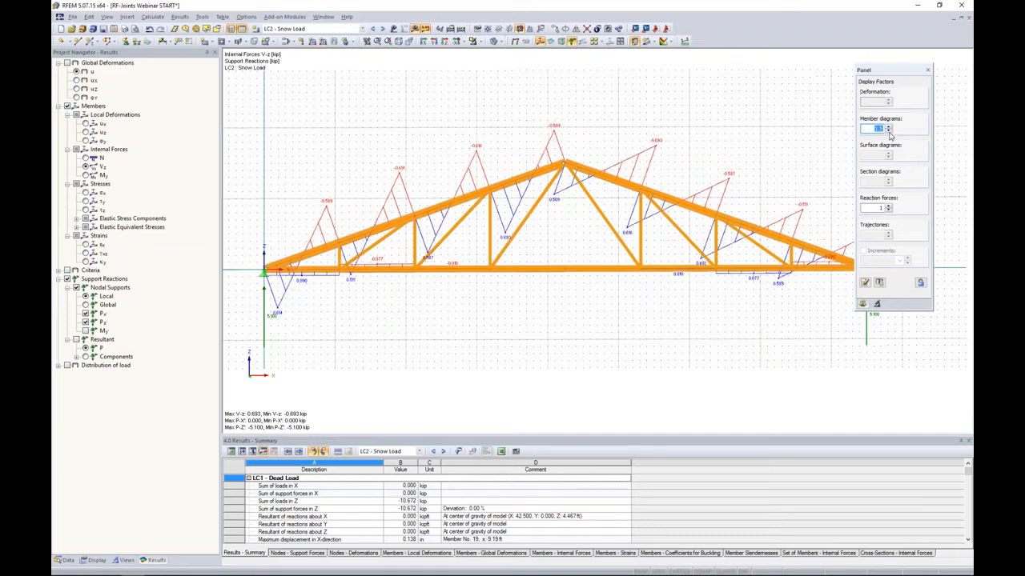
- Show the bending moments My of the truss members, switching the support reactions off and back on
click(86, 176)
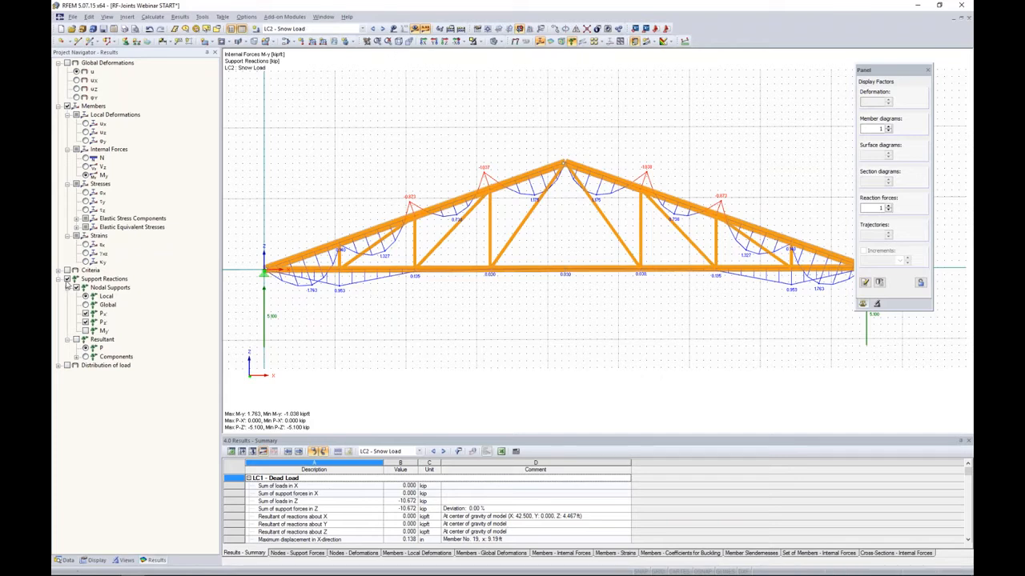
click(68, 278)
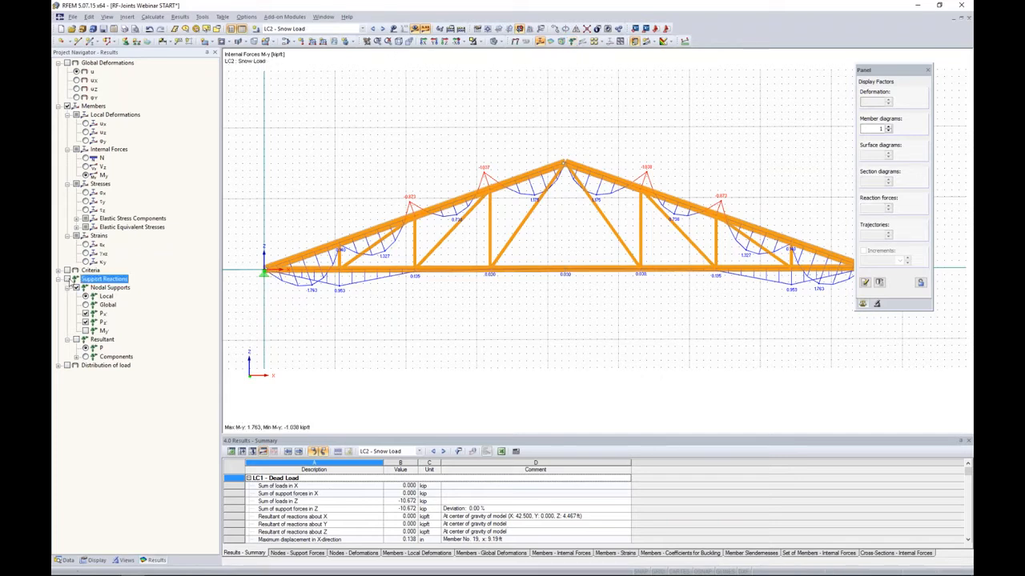
click(67, 280)
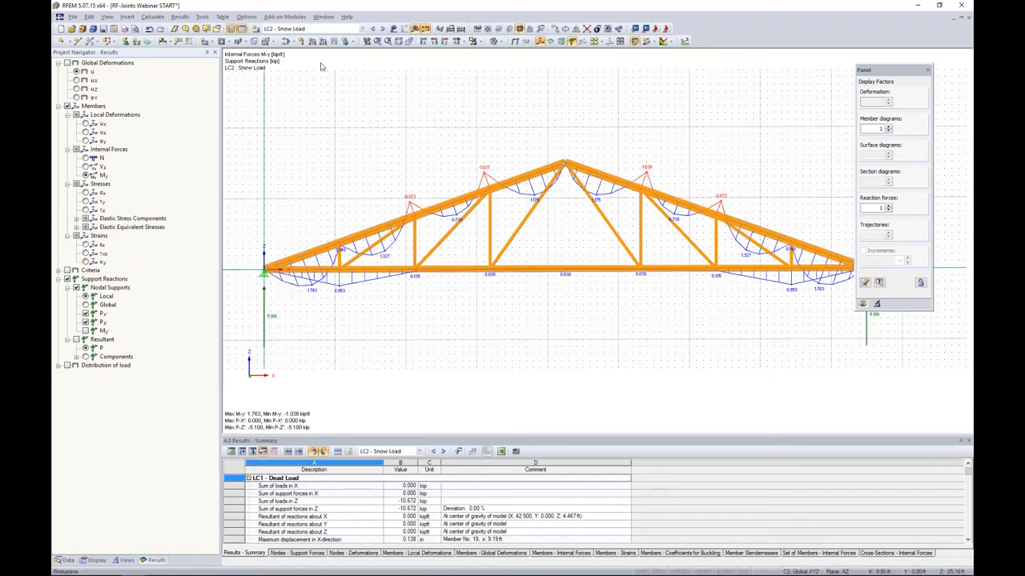
click(276, 19)
click(255, 18)
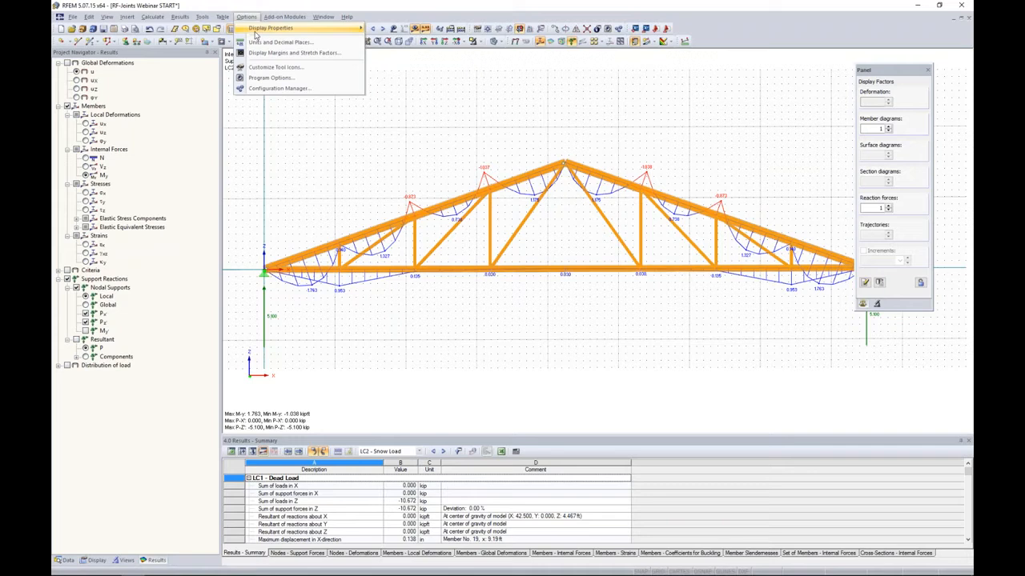
mouse_move(256, 29)
click(313, 173)
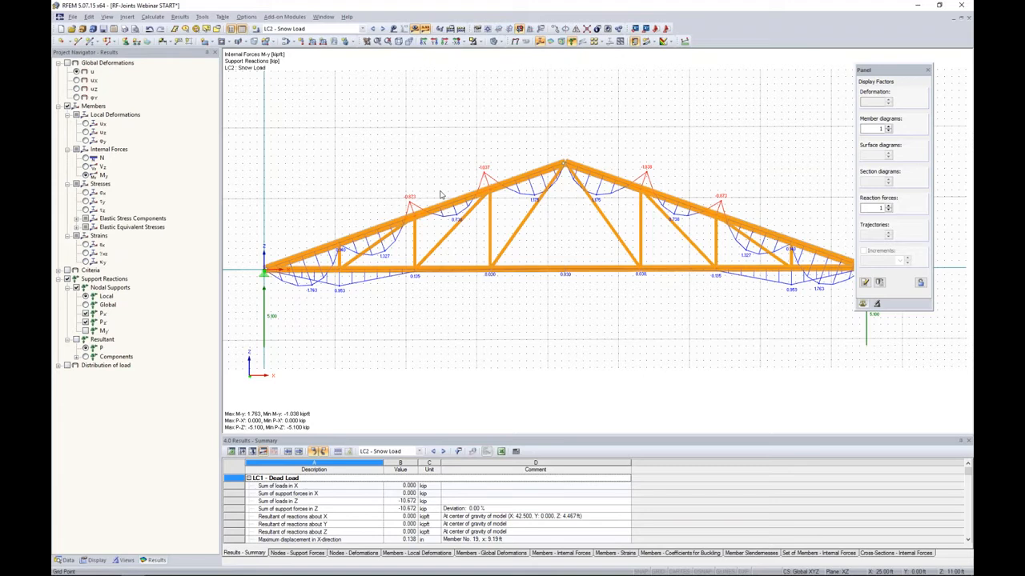
- View the result diagrams of the upper chord member ending at the ridge, add the axial force N diagram, and close the diagrams
right_click(515, 183)
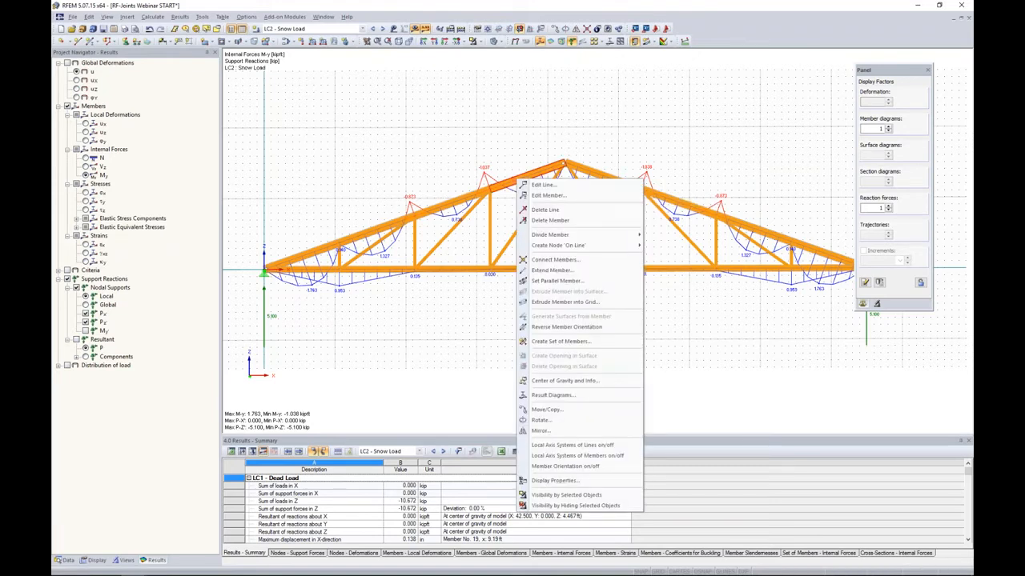
click(540, 396)
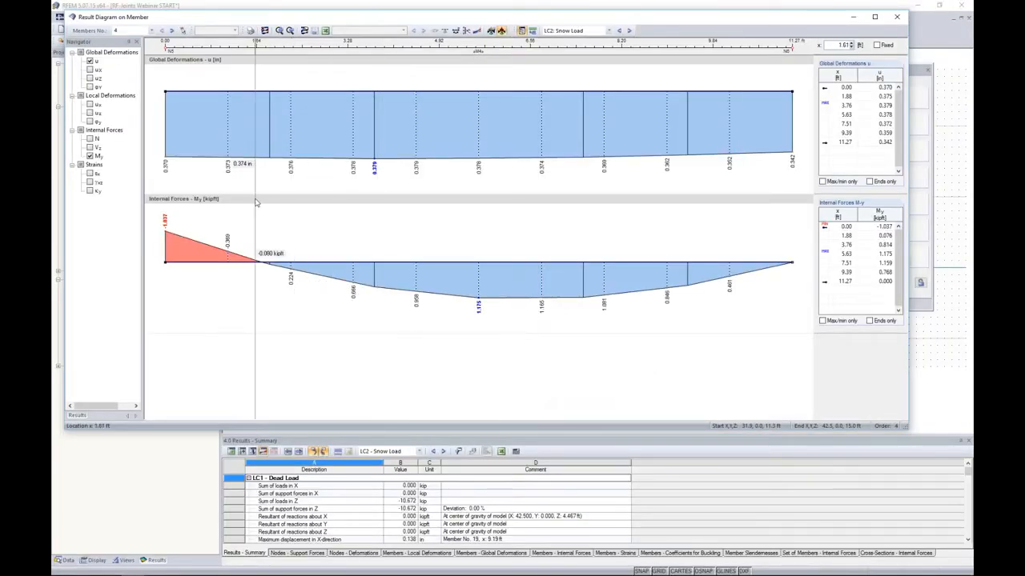
click(90, 139)
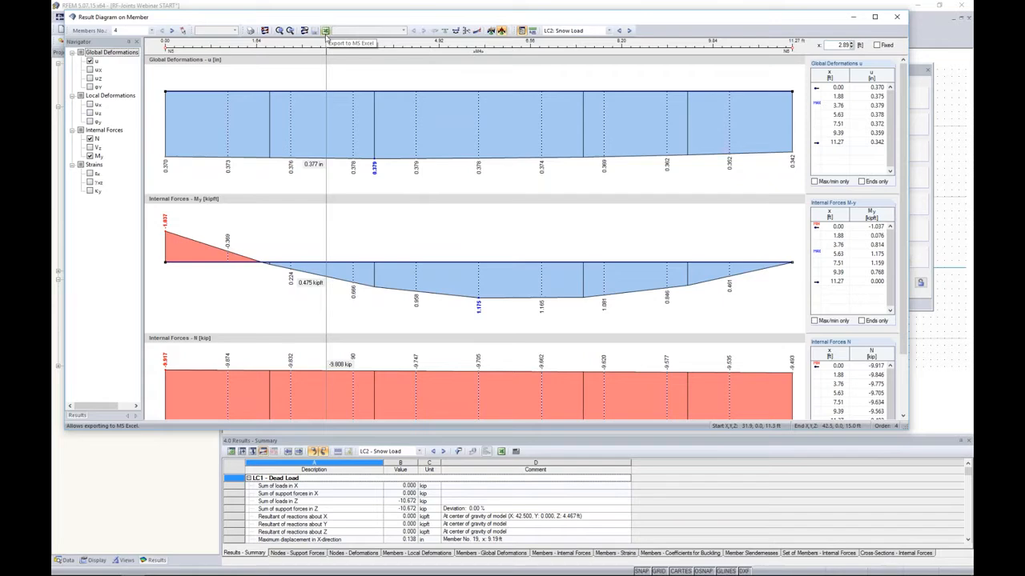
click(901, 17)
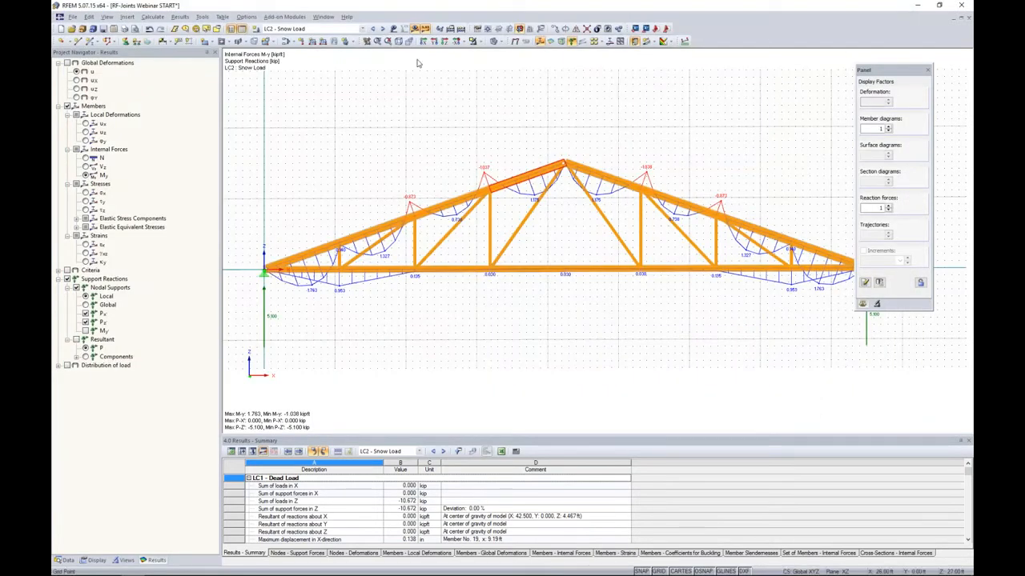
- Hide the calculated results to return to the plain truss model and its project data
click(393, 29)
click(393, 29)
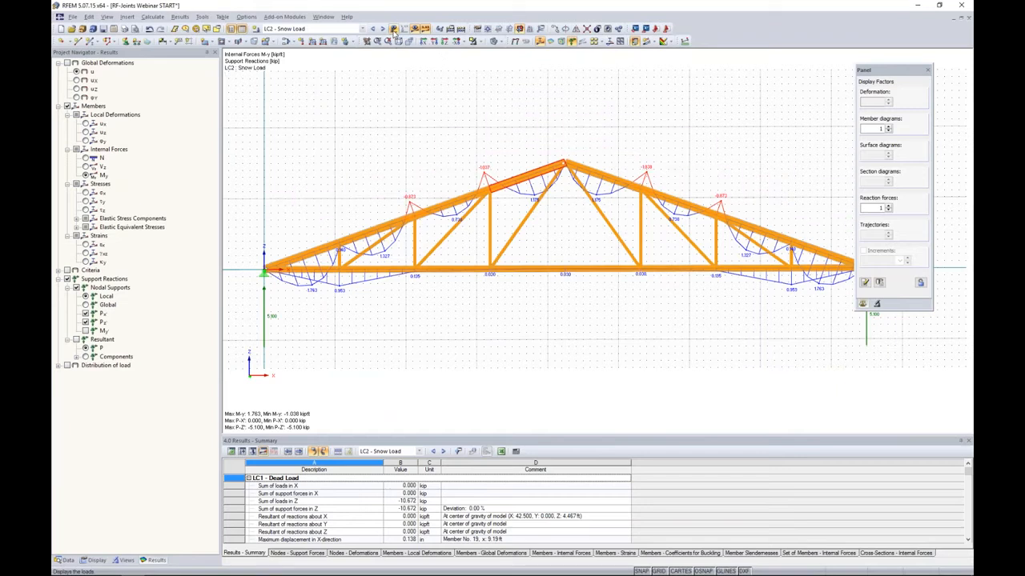
click(414, 29)
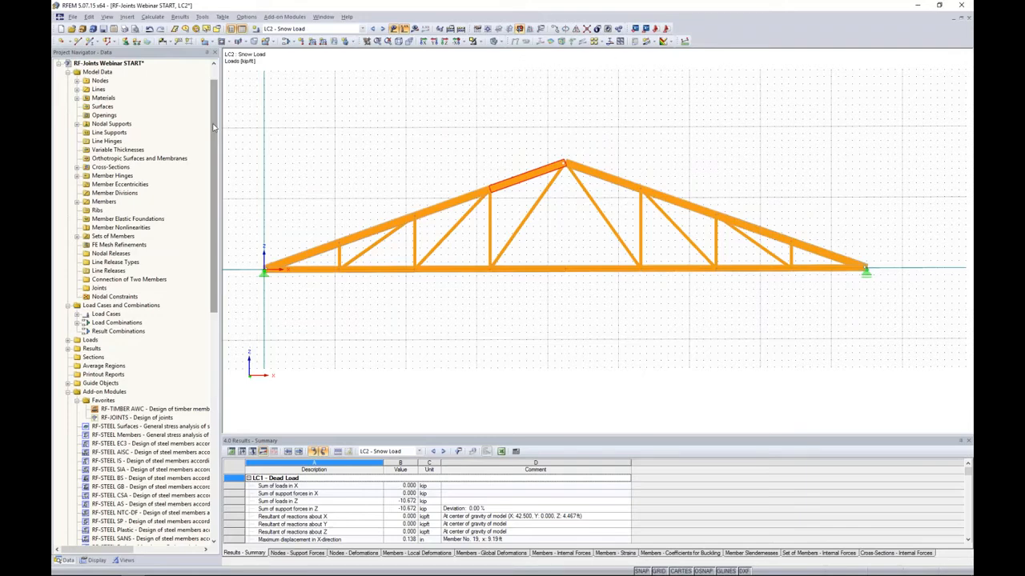
- Examine the available add-on modules and their design categories, including steel, timber, aluminum and connections
drag(214, 128, 214, 236)
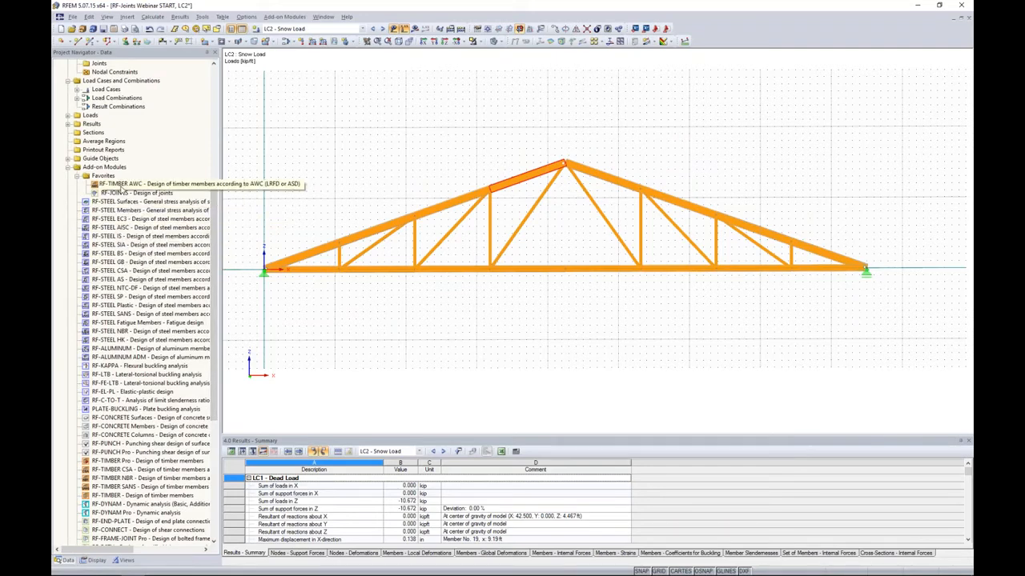
drag(213, 291, 211, 384)
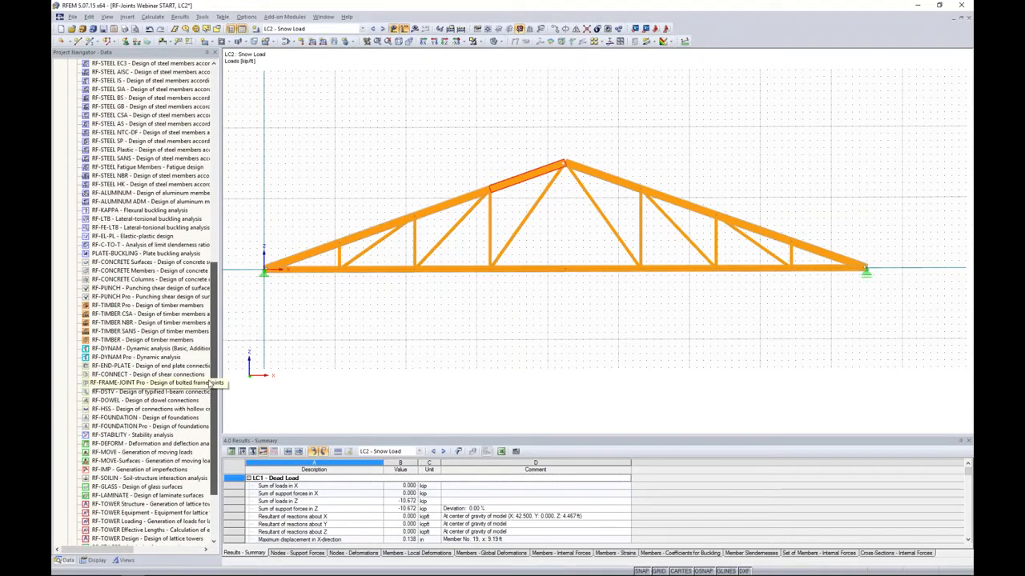
drag(211, 383, 213, 350)
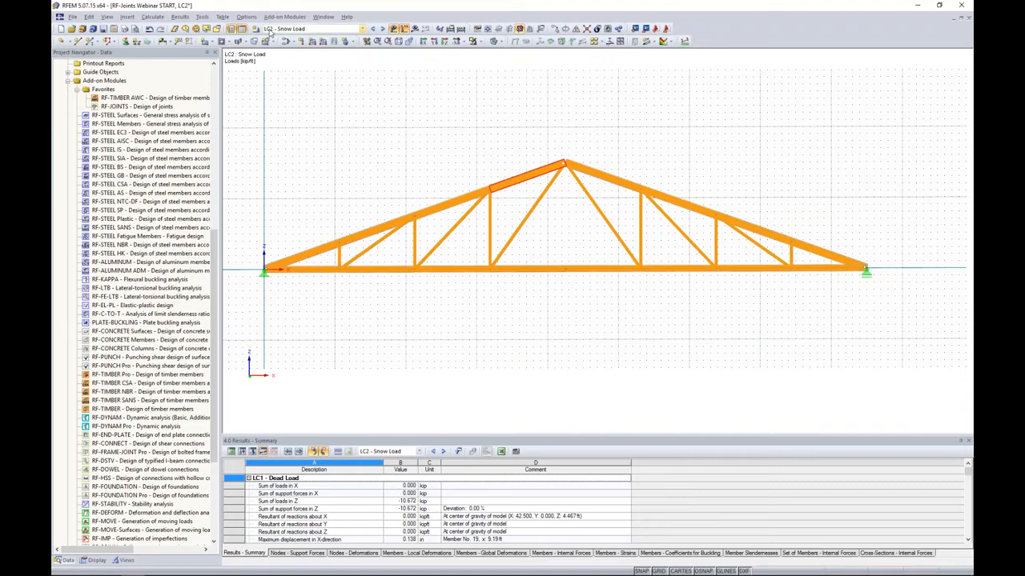
click(277, 18)
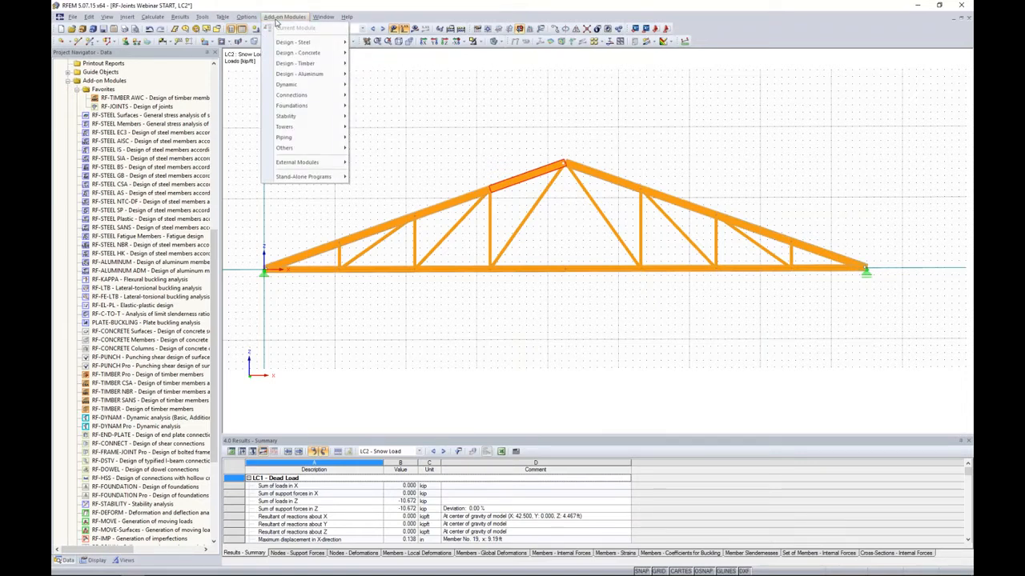
mouse_move(290, 45)
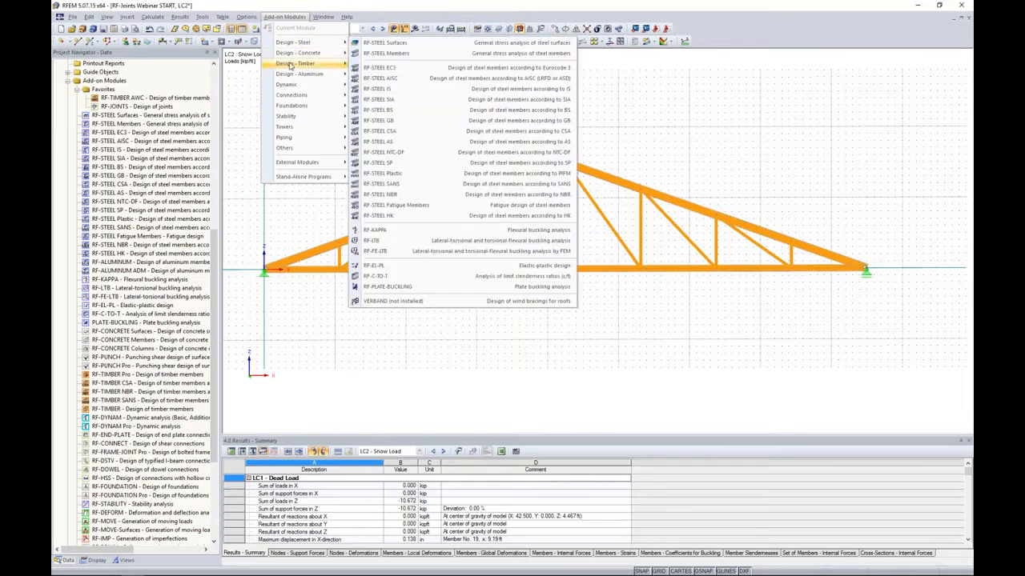
mouse_move(293, 74)
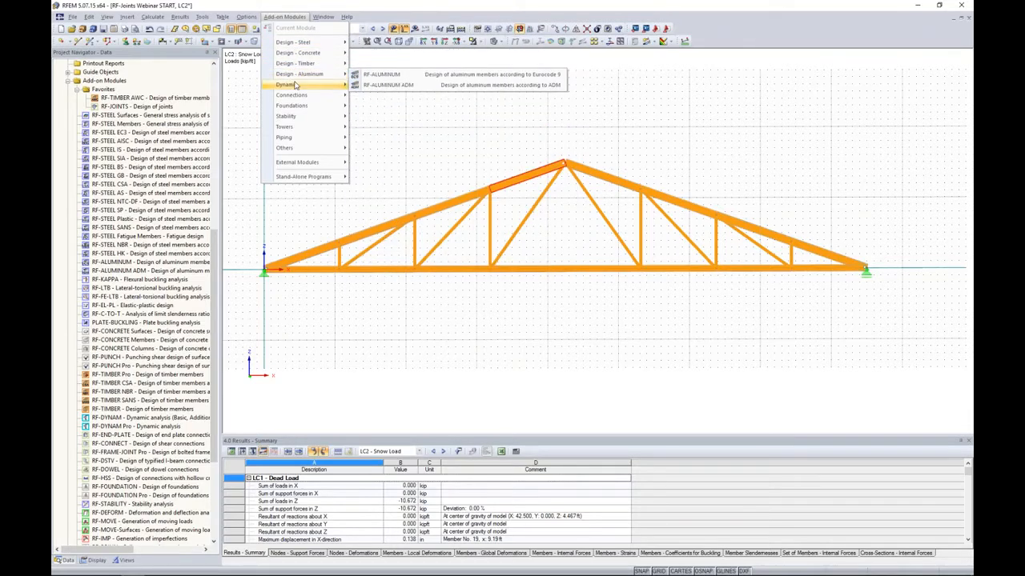
click(370, 133)
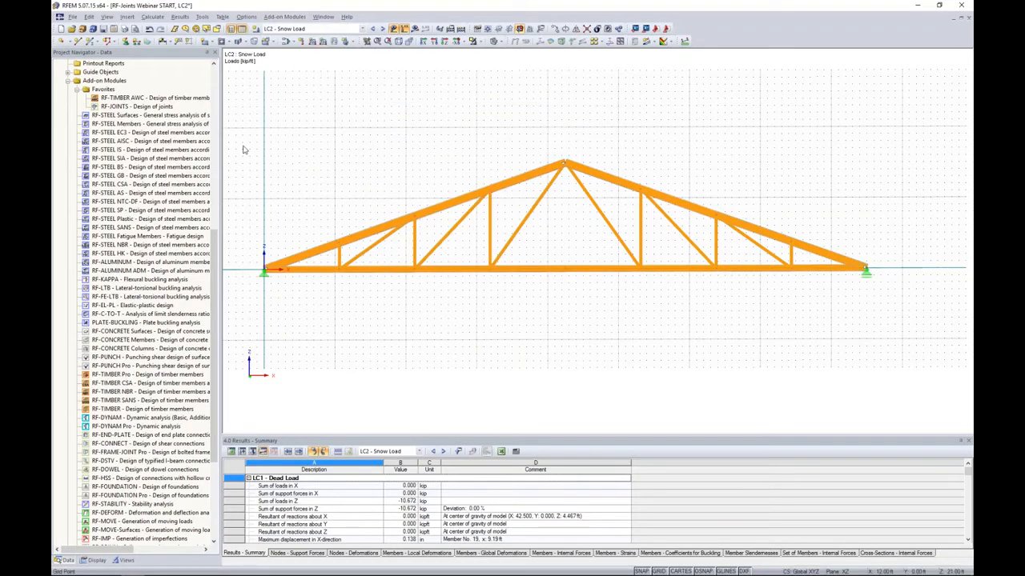
- Open the RF-TIMBER AWC design module and choose LRFD Load and Resistance Factor Design as the design method
scroll(142, 184, up, 2)
double_click(139, 150)
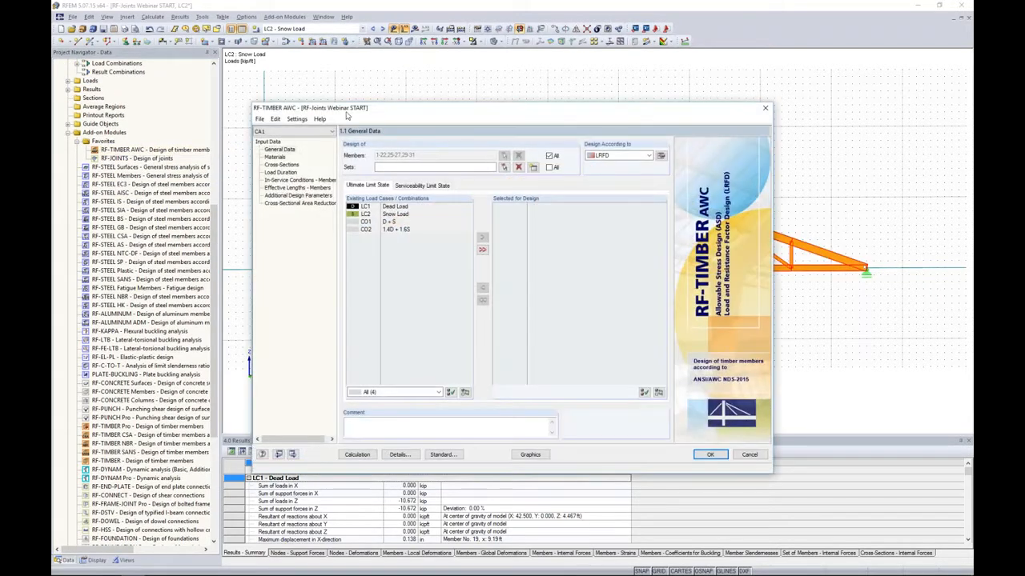
drag(382, 109, 395, 84)
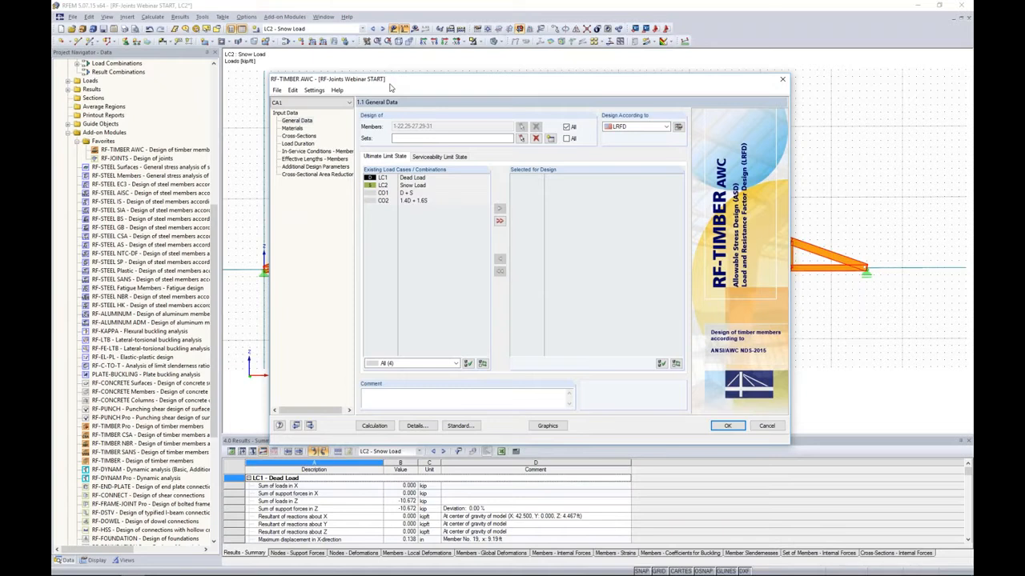
click(666, 127)
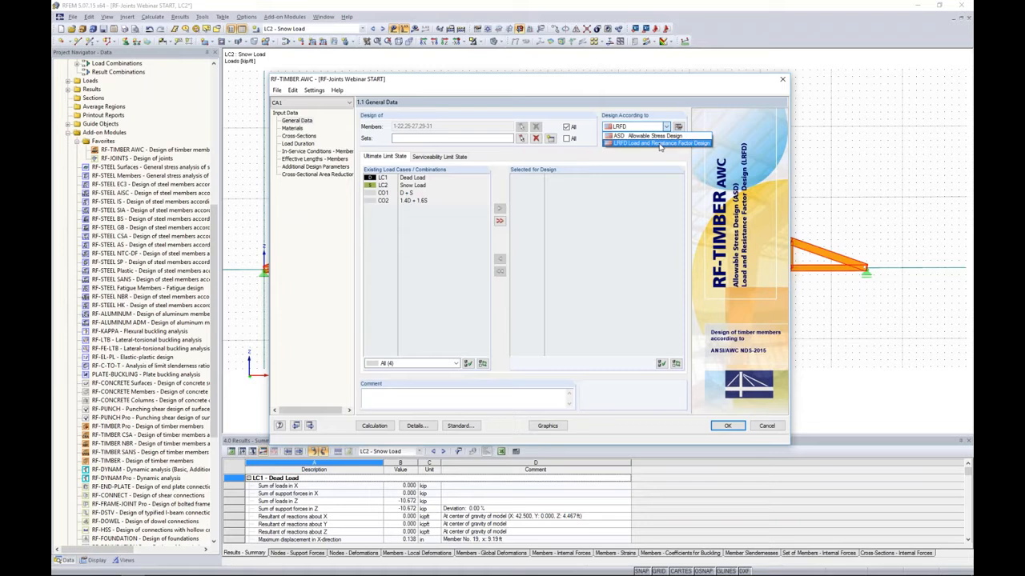
click(660, 144)
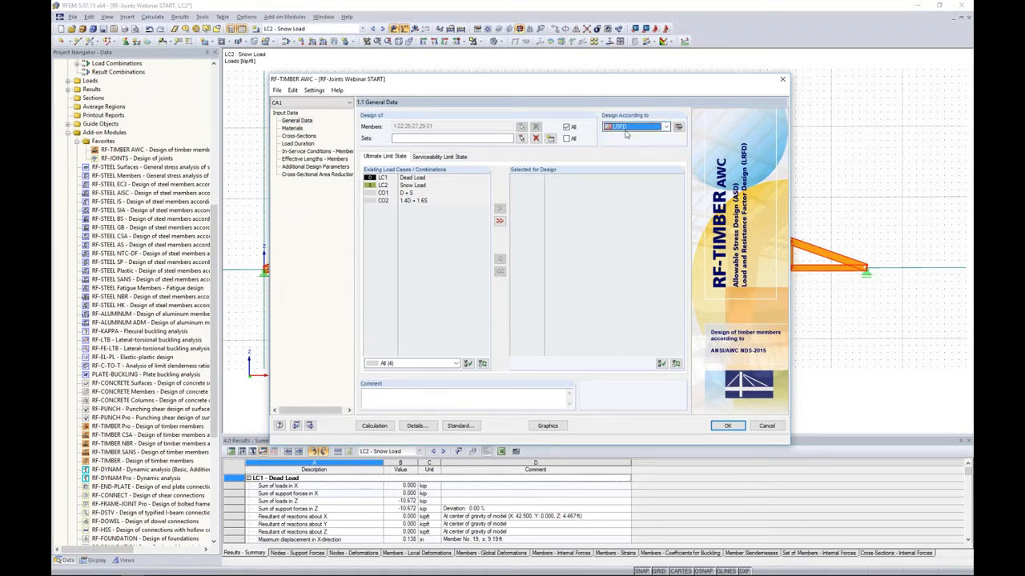
- Assign CO2 (1.4D + 1.6S) to the ultimate limit state and CO1 (D + S) to the serviceability limit state, and accept the module settings
double_click(414, 202)
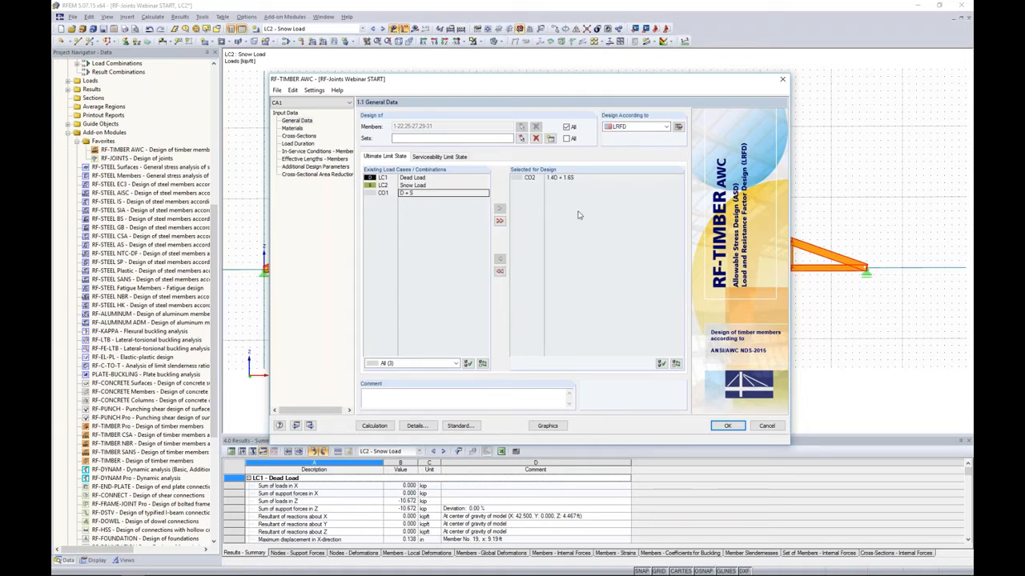
click(442, 158)
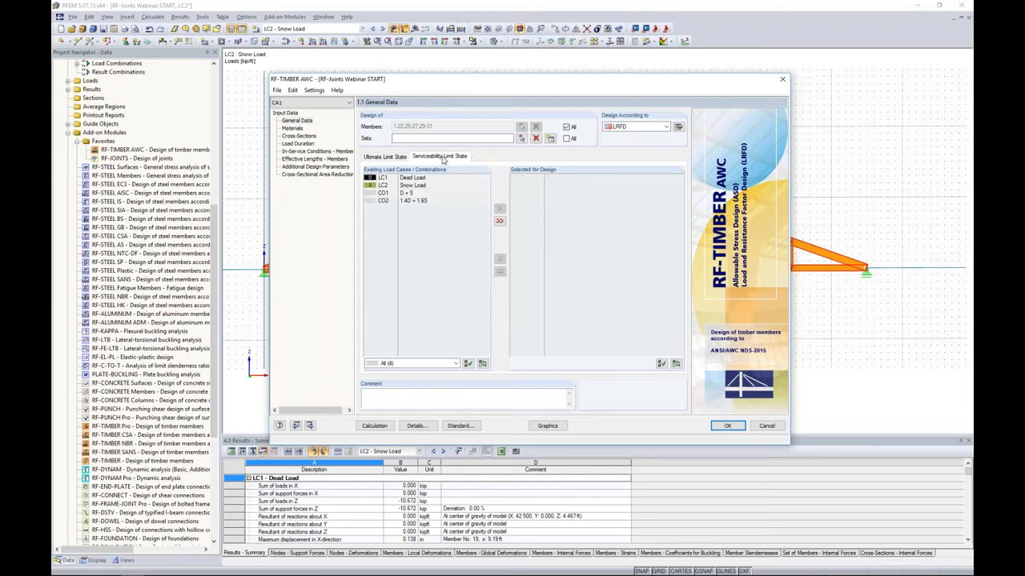
double_click(414, 194)
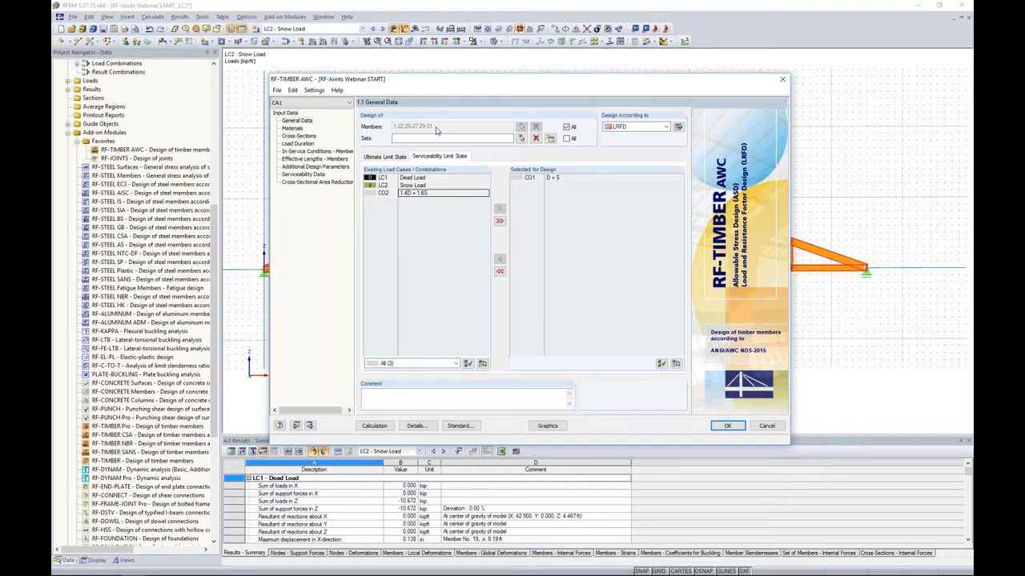
click(725, 429)
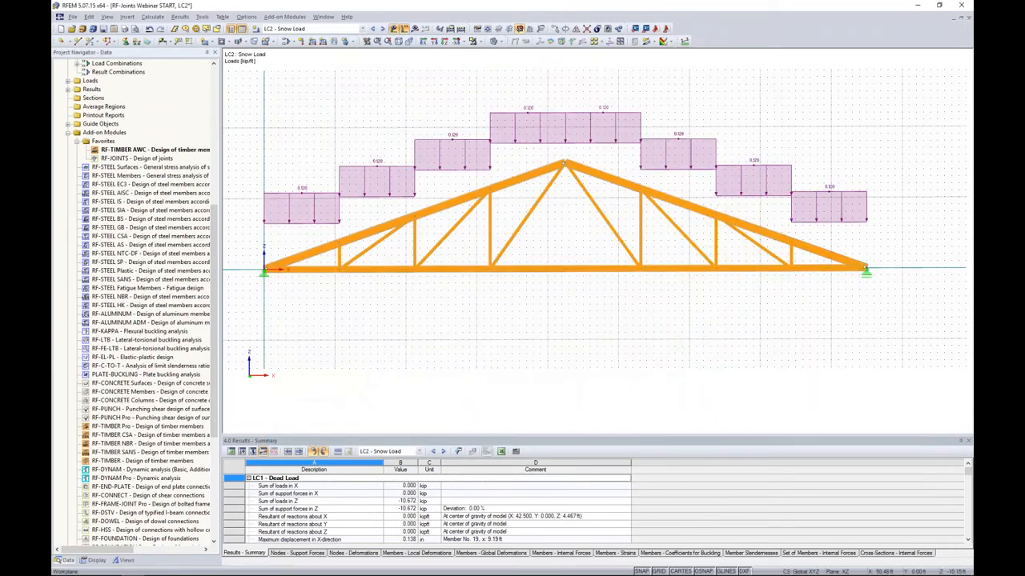
- Hide the loads and inspect the member divisions of the truss's lower and upper chords up close
click(394, 30)
scroll(376, 279, up, 6)
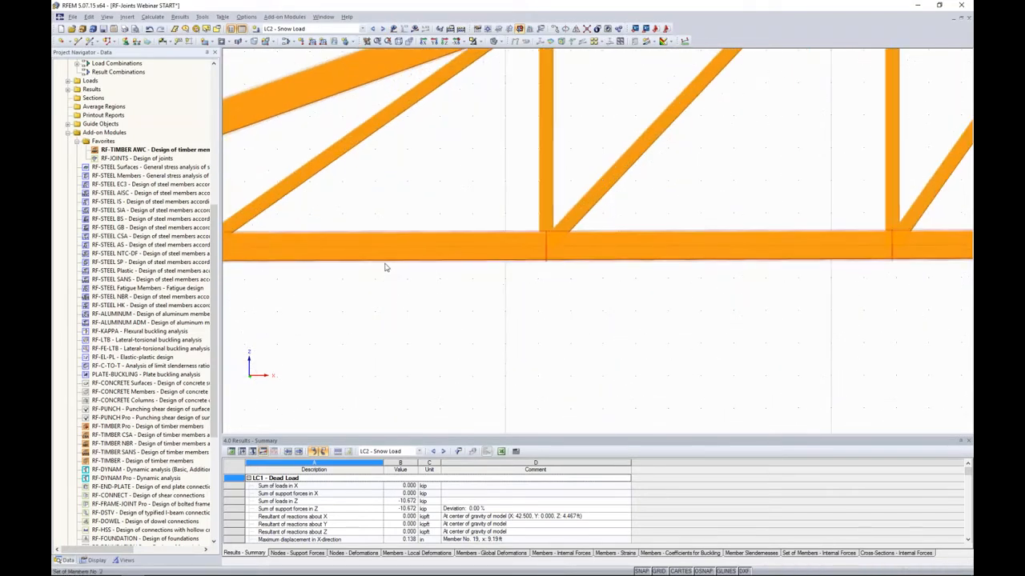
scroll(384, 267, down, 3)
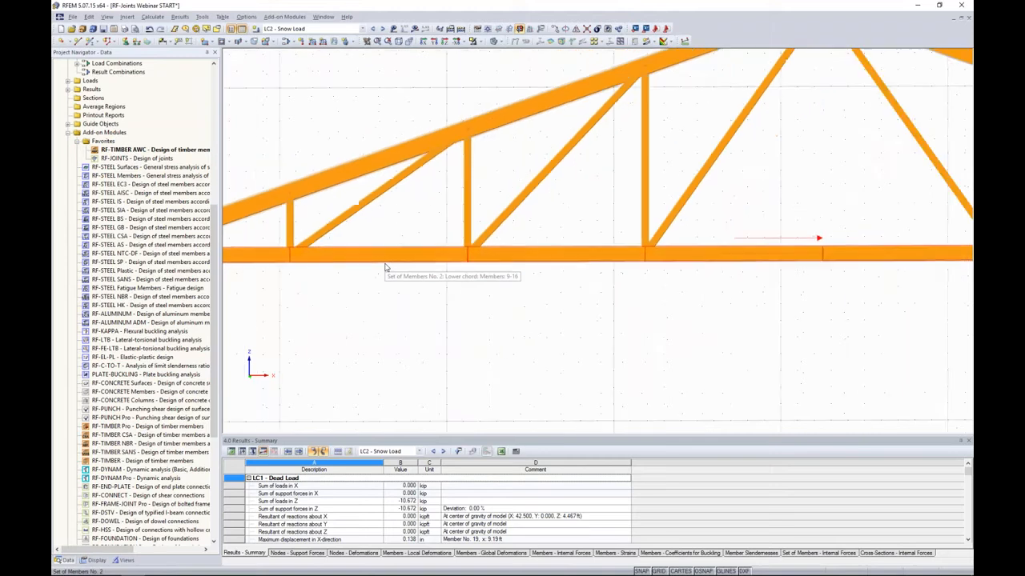
scroll(384, 267, down, 2)
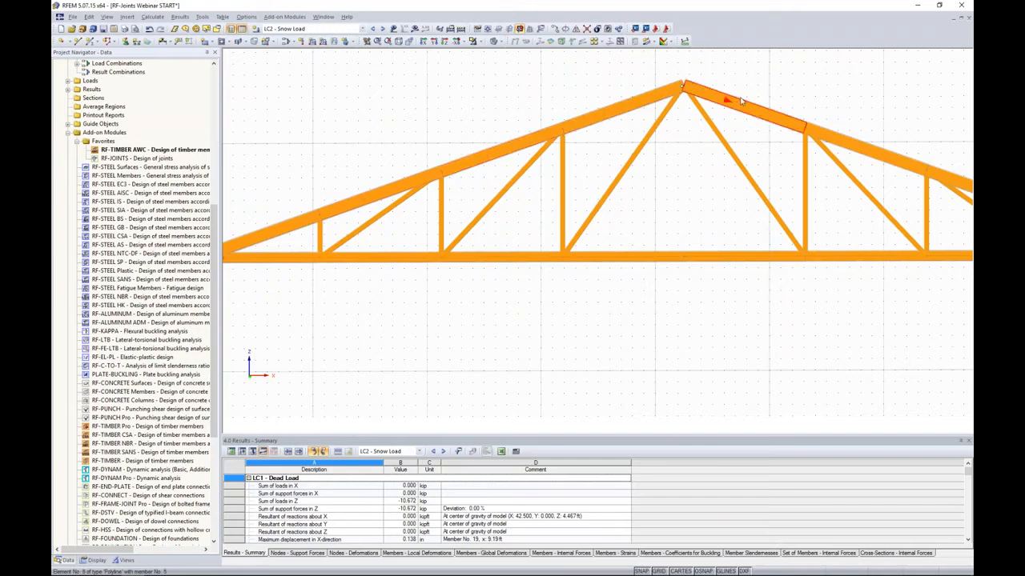
scroll(484, 169, up, 1)
scroll(484, 169, up, 2)
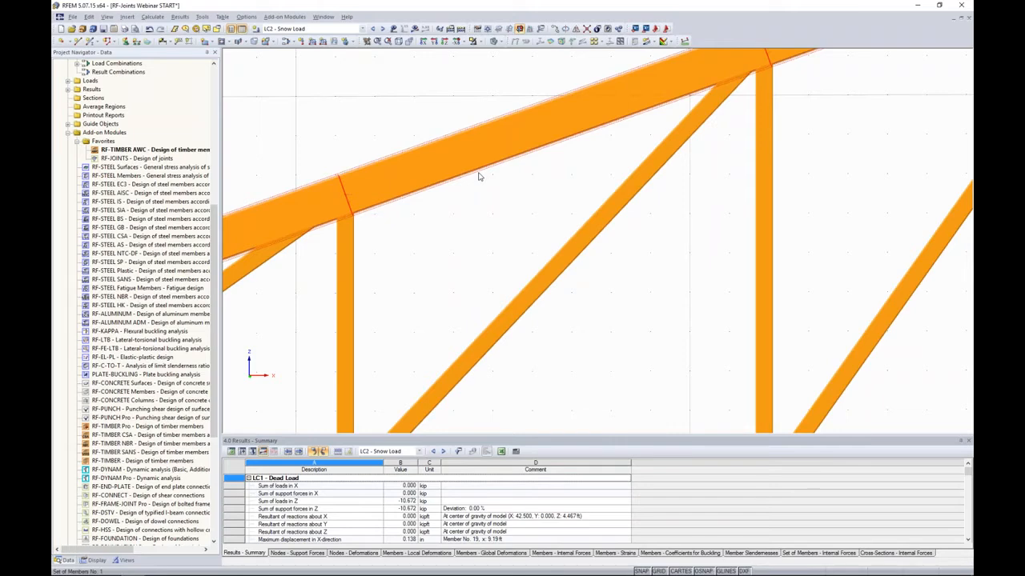
scroll(479, 176, down, 5)
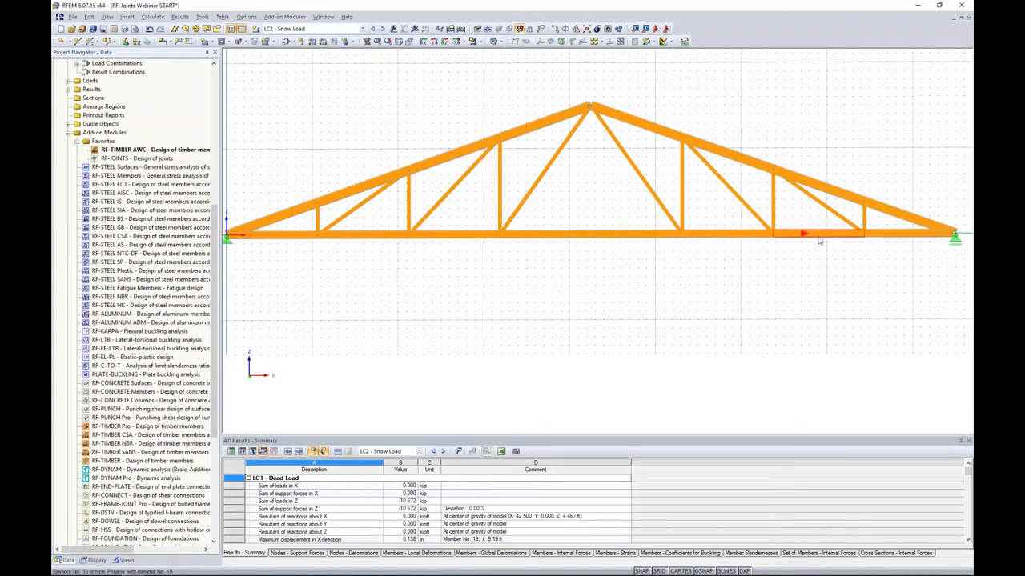
- In RF-TIMBER AWC, replace the all-members selection with the truss's web members 17-22, 25-27 and 29-31 picked from the model
double_click(153, 149)
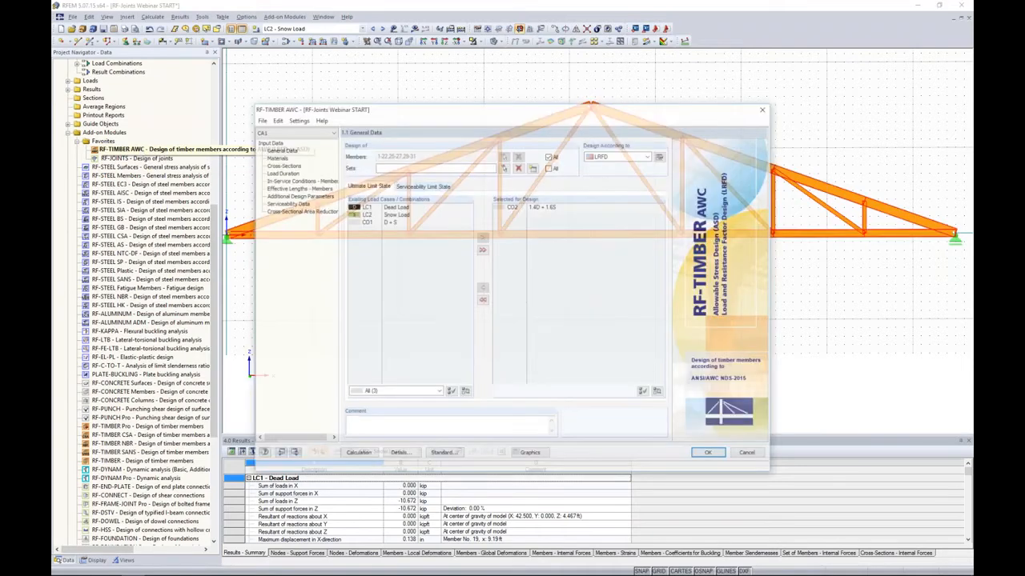
click(549, 156)
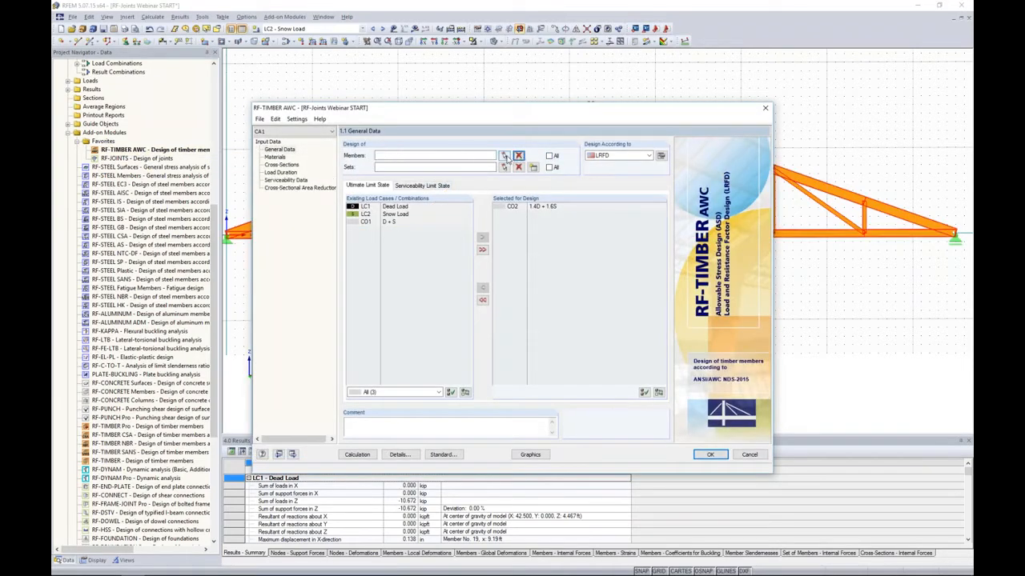
click(506, 156)
scroll(883, 228, up, 2)
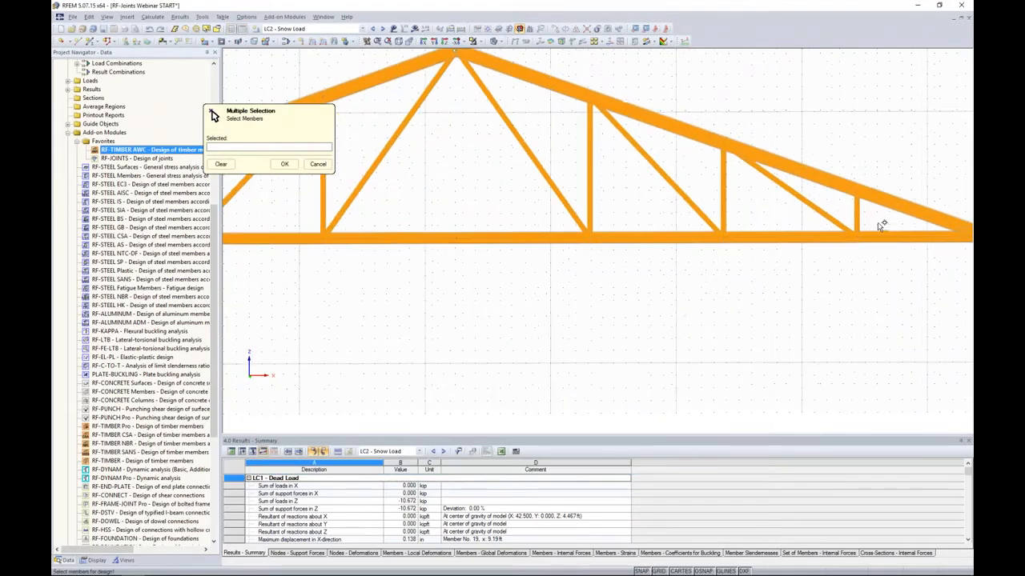
drag(866, 223, 469, 222)
middle_drag(469, 221, 857, 190)
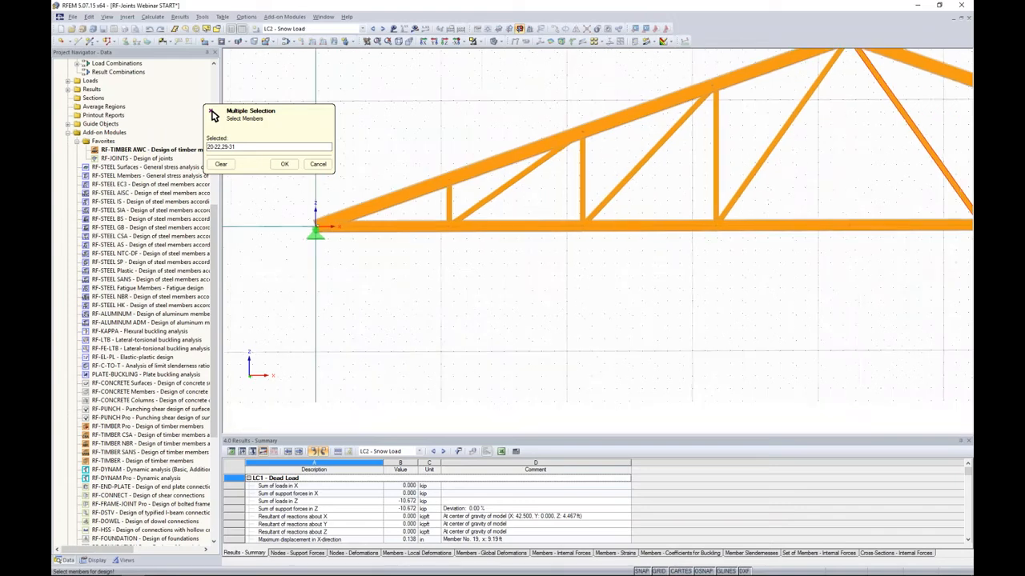
drag(760, 204, 442, 206)
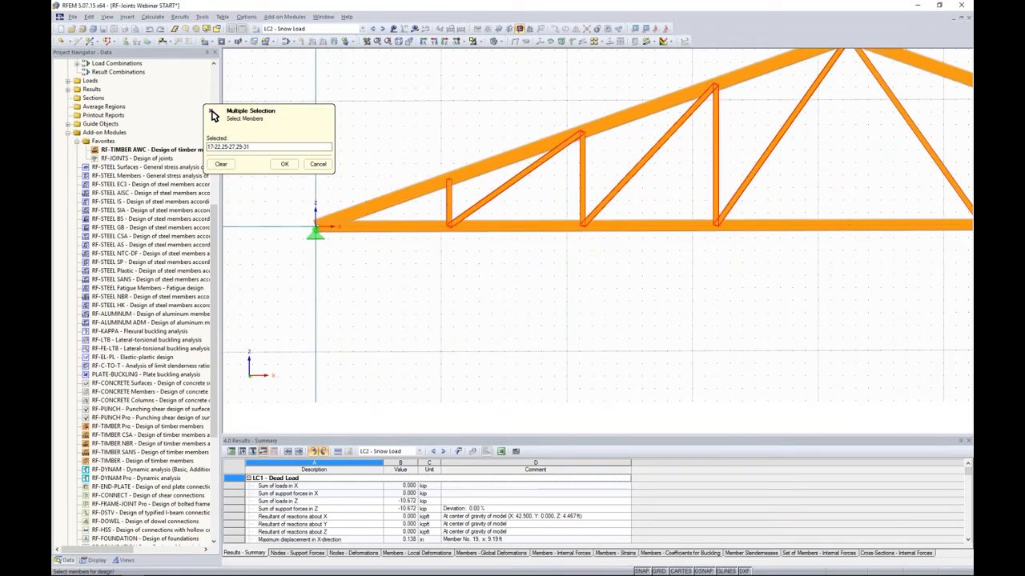
click(285, 163)
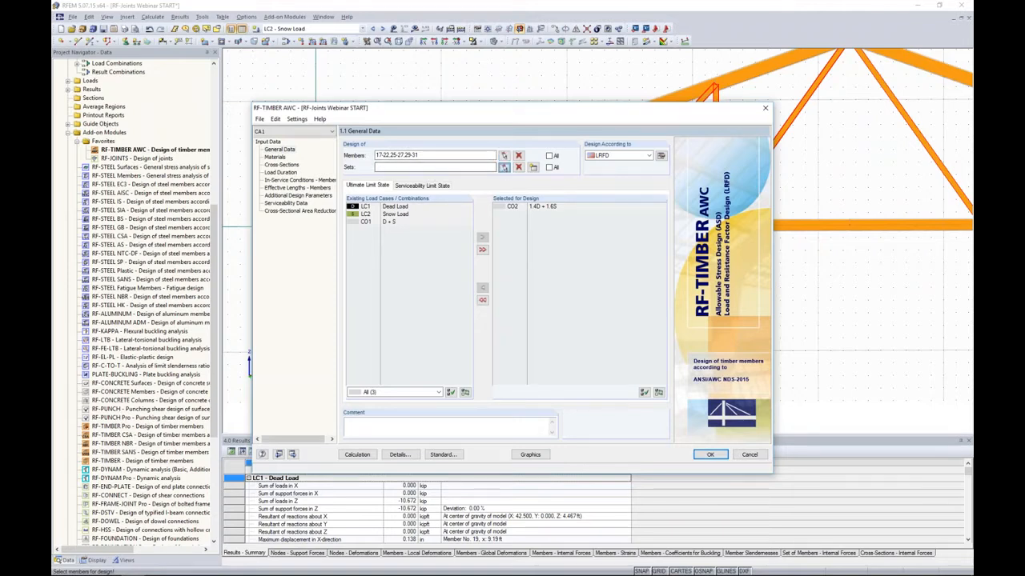
- Add the lower and upper chords as sets of members 1 and 2 for design, picking them from the model
click(504, 167)
click(555, 222)
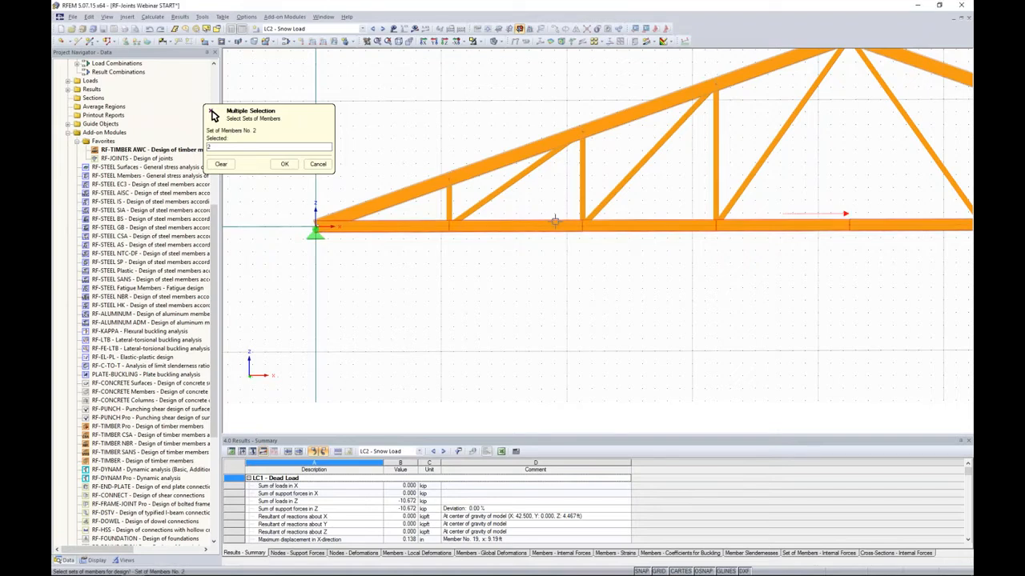
click(541, 138)
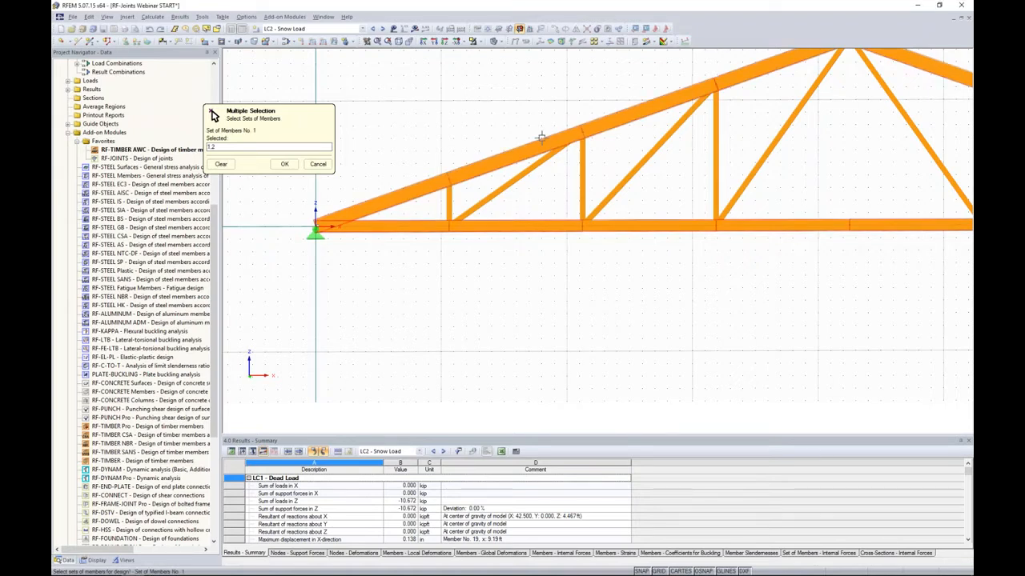
click(284, 164)
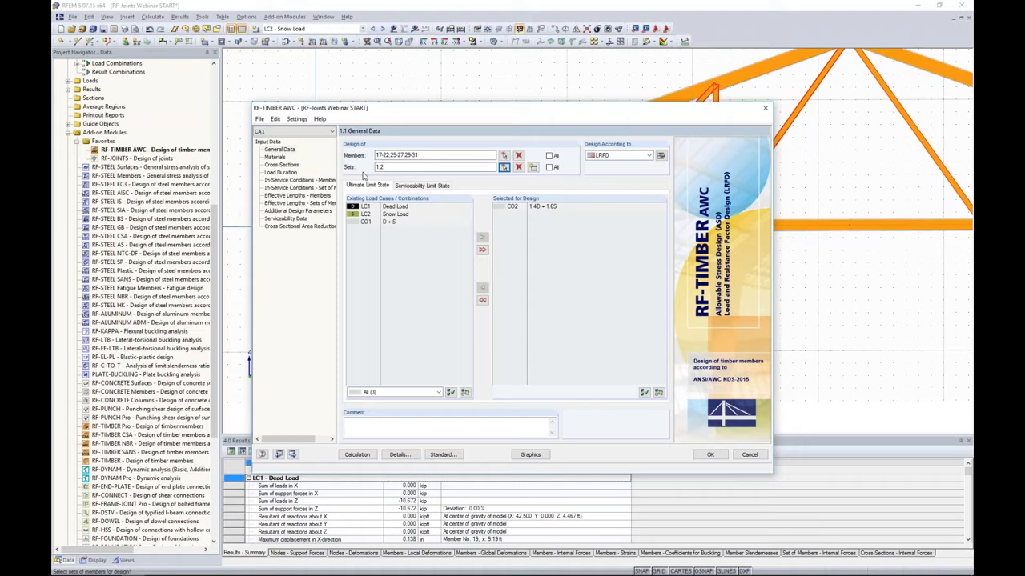
- Review the design materials and examine the full material properties of the 16F-1.3E glulam
click(278, 158)
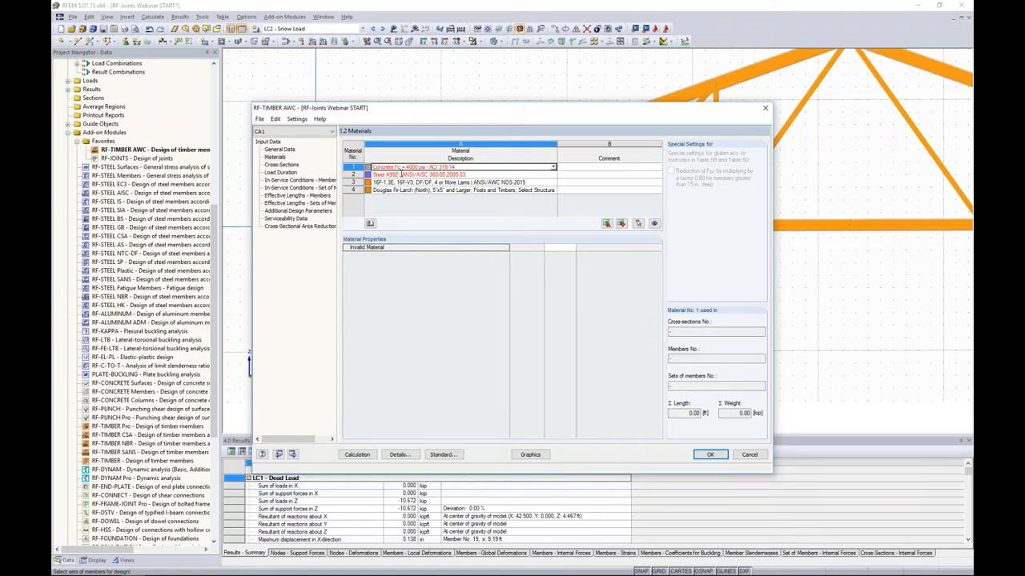
click(404, 182)
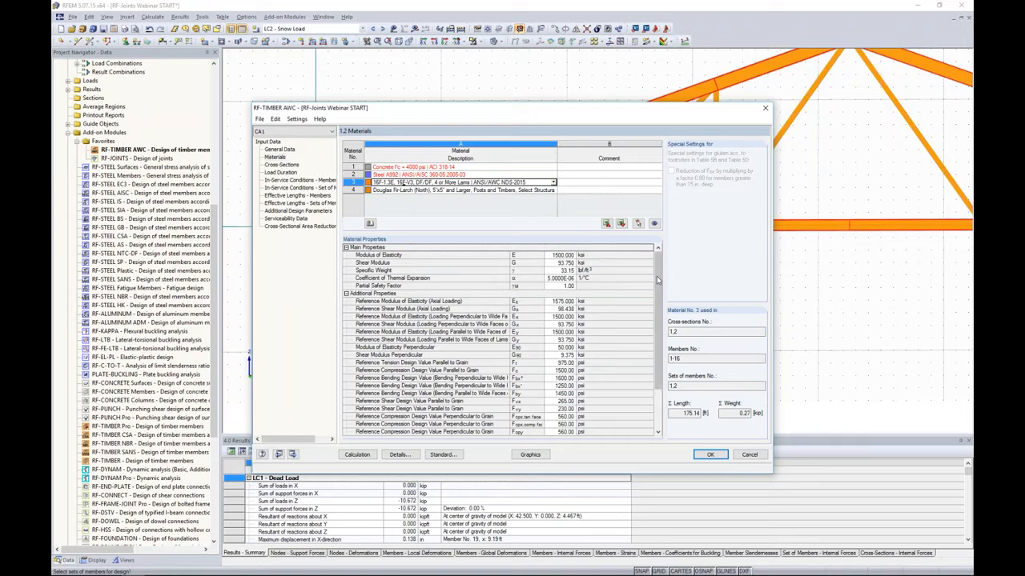
drag(658, 277, 658, 317)
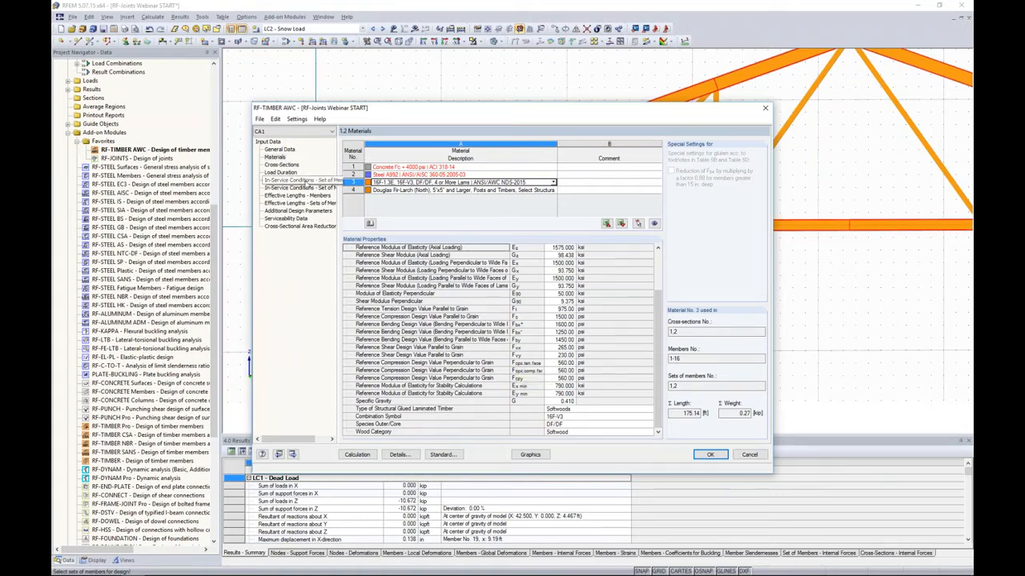
- Review the design cross-sections and inspect the detailed section properties of T-Rectangle 6/10
click(290, 165)
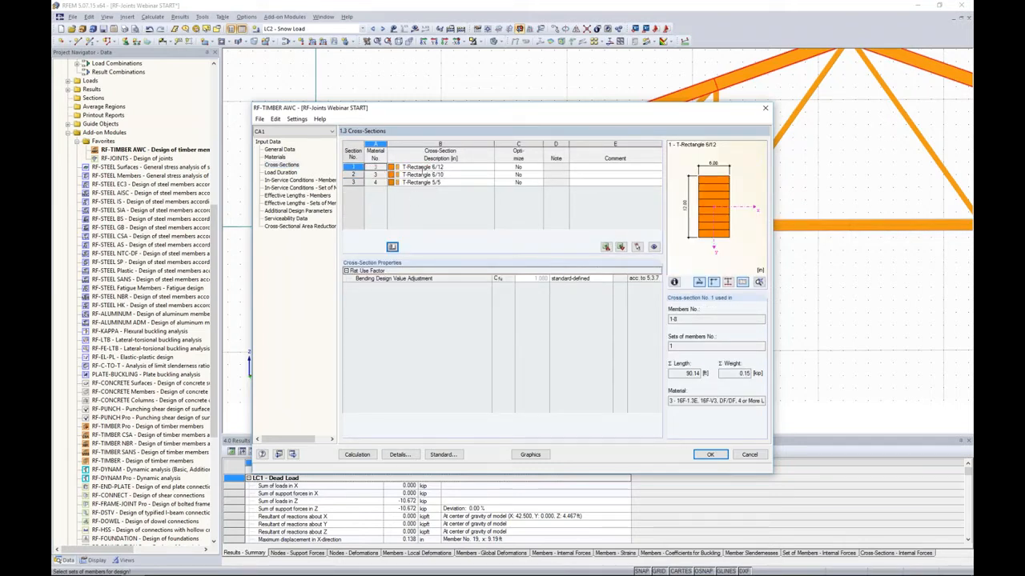
click(421, 173)
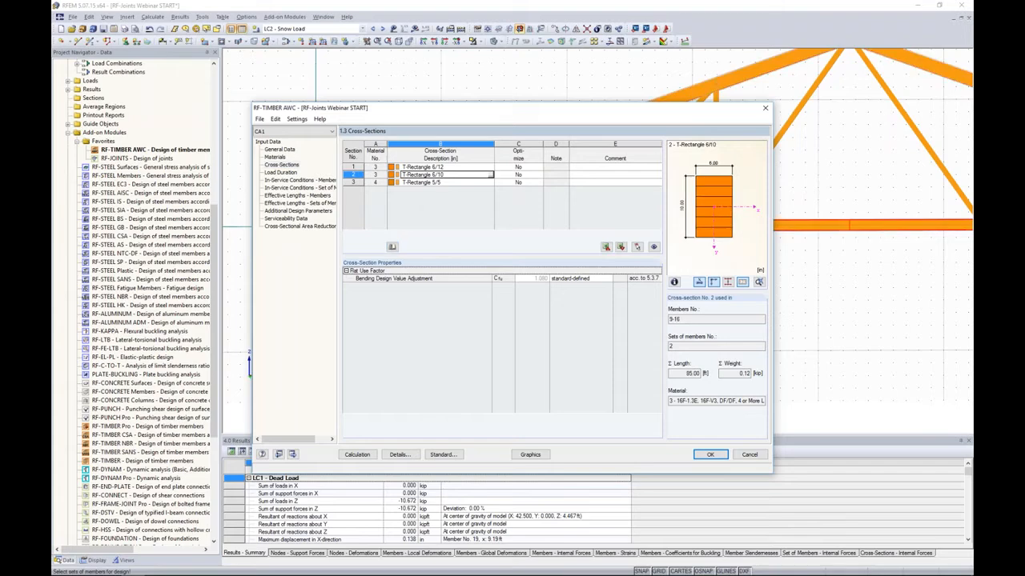
click(673, 282)
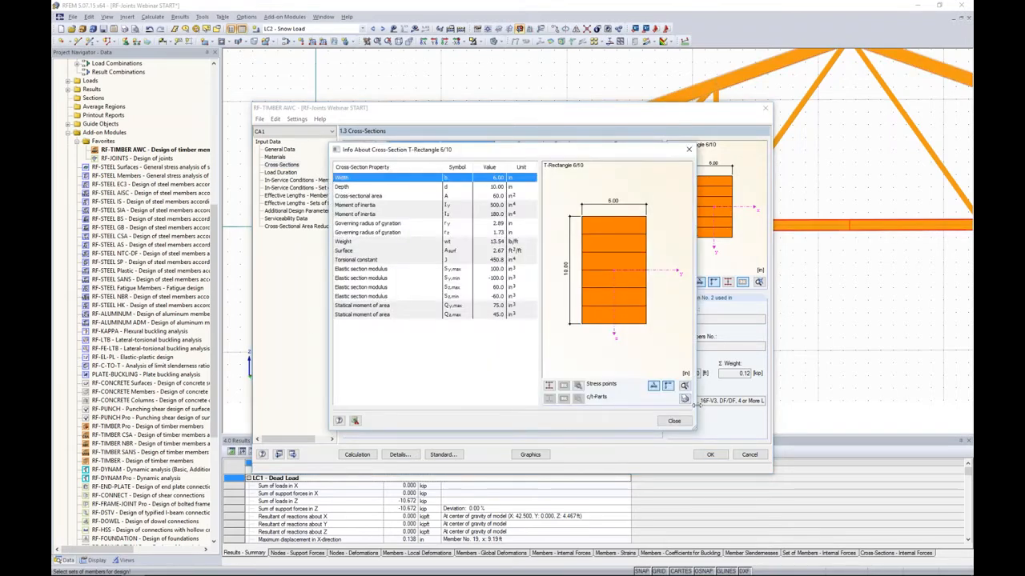
click(688, 149)
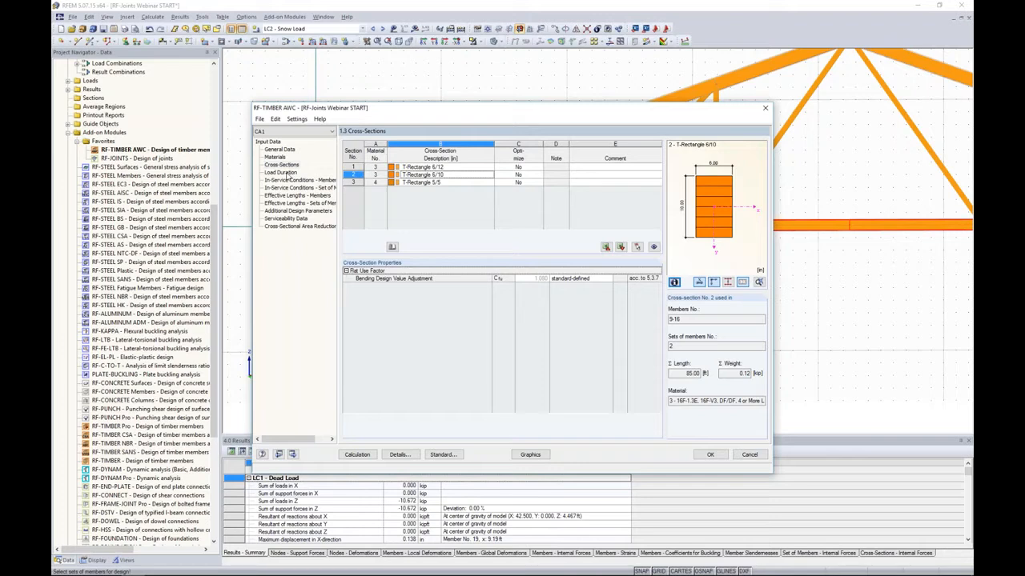
- Review the load duration settings and the available time effect factors for the dead load
click(281, 173)
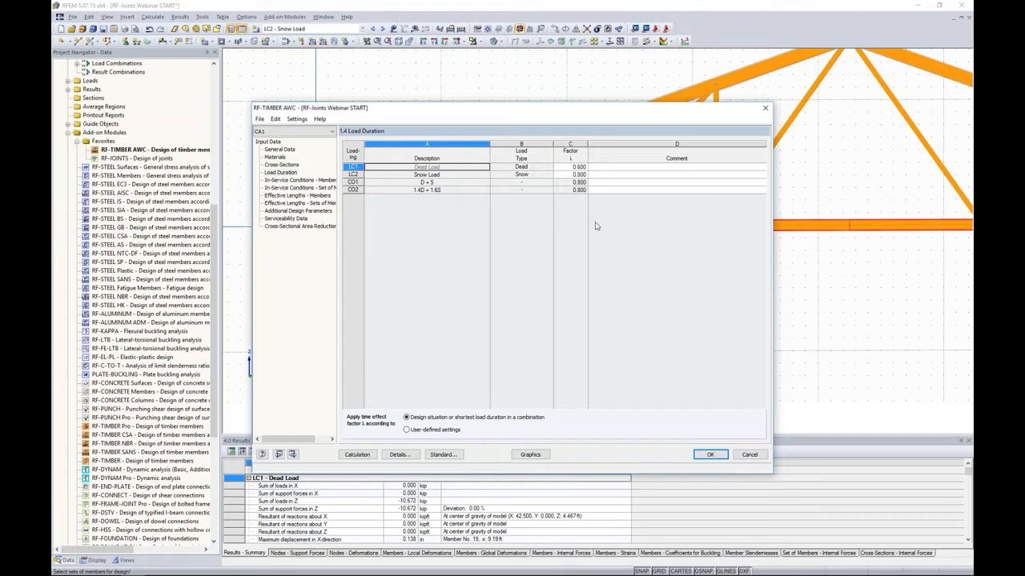
click(577, 168)
click(584, 167)
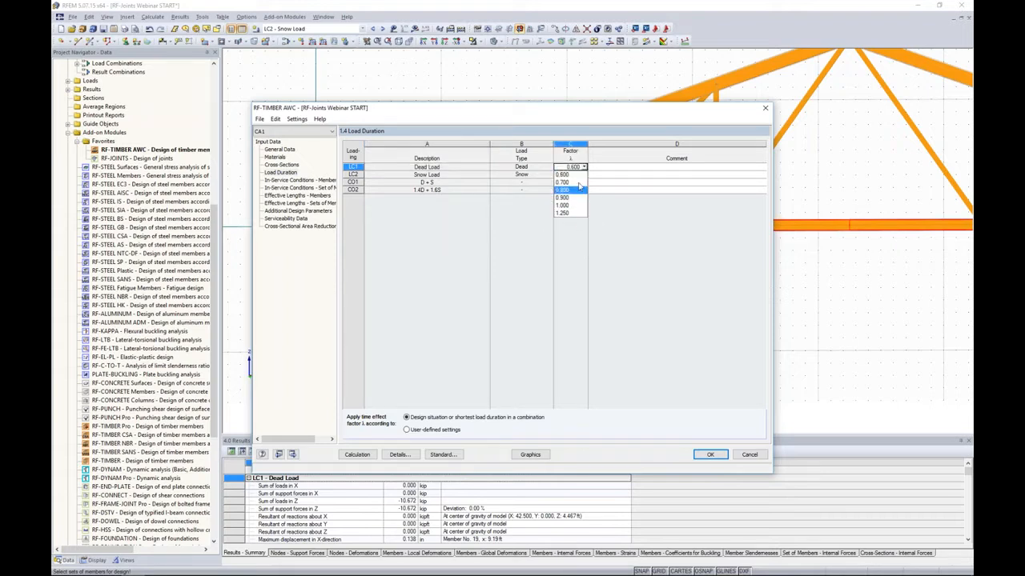
click(582, 260)
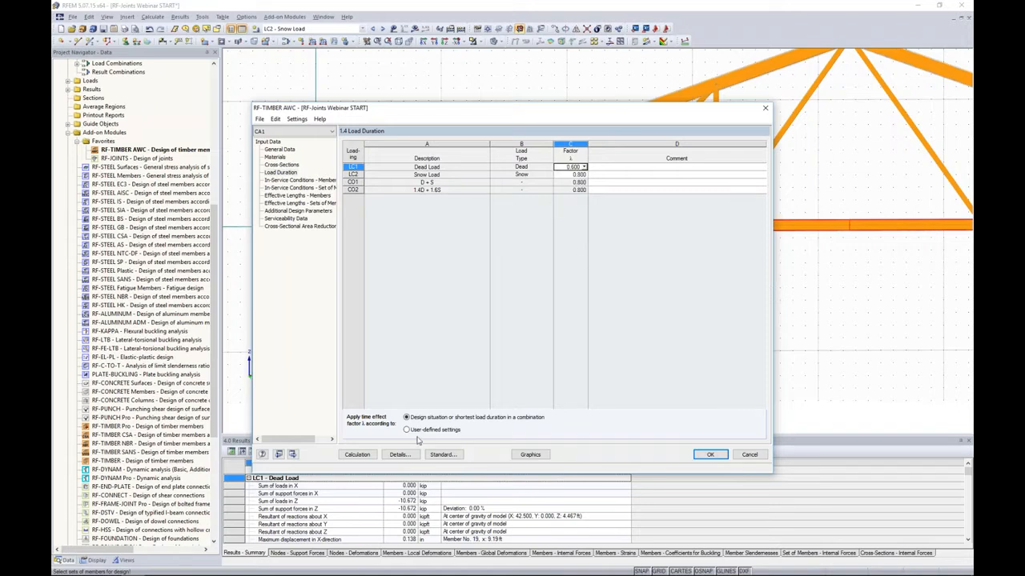
- Examine the ANSI/AWC NDS-2015 standard's general factors, other factors and used standards, and leave the settings without applying changes
click(442, 455)
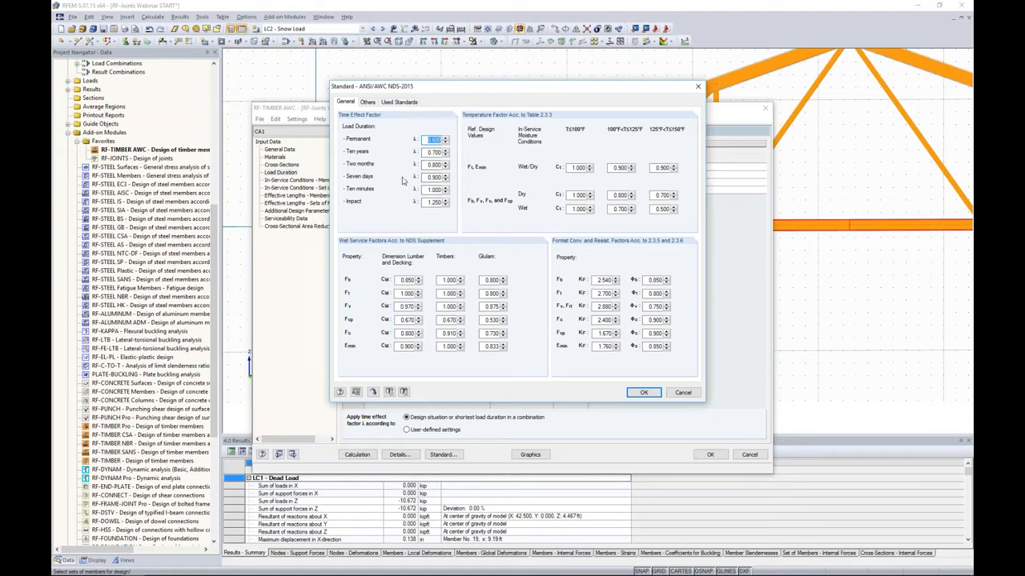
click(428, 140)
click(367, 102)
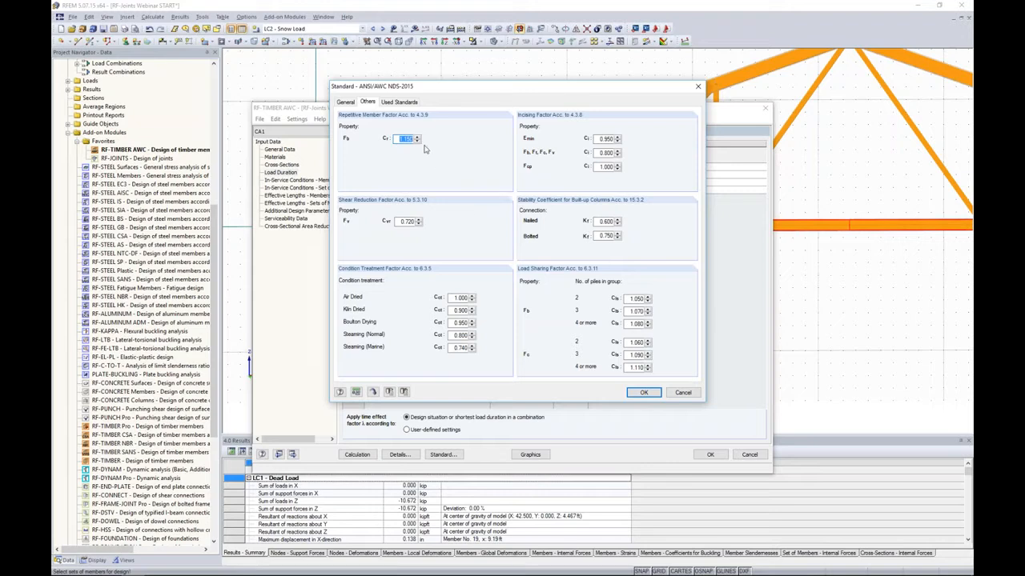
click(408, 103)
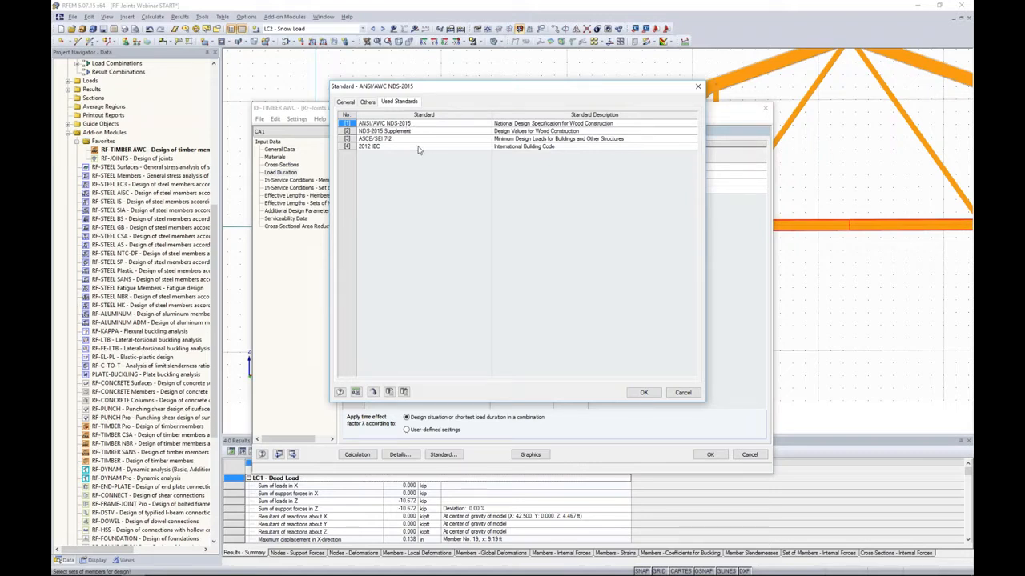
click(677, 394)
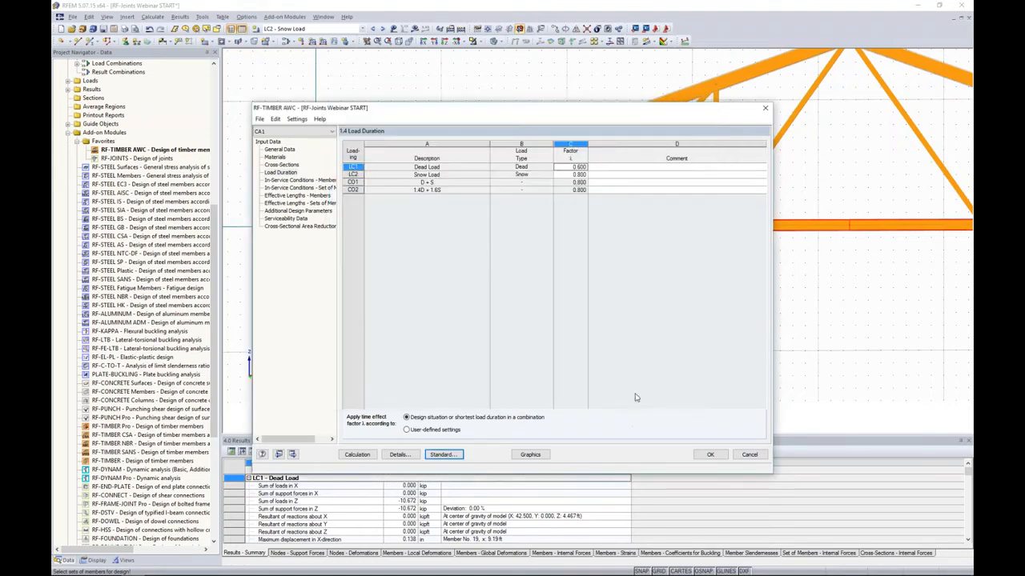
- Review the moisture and temperature in-service conditions for members and sets, choosing a temperature up to 100°F for member 17
click(298, 180)
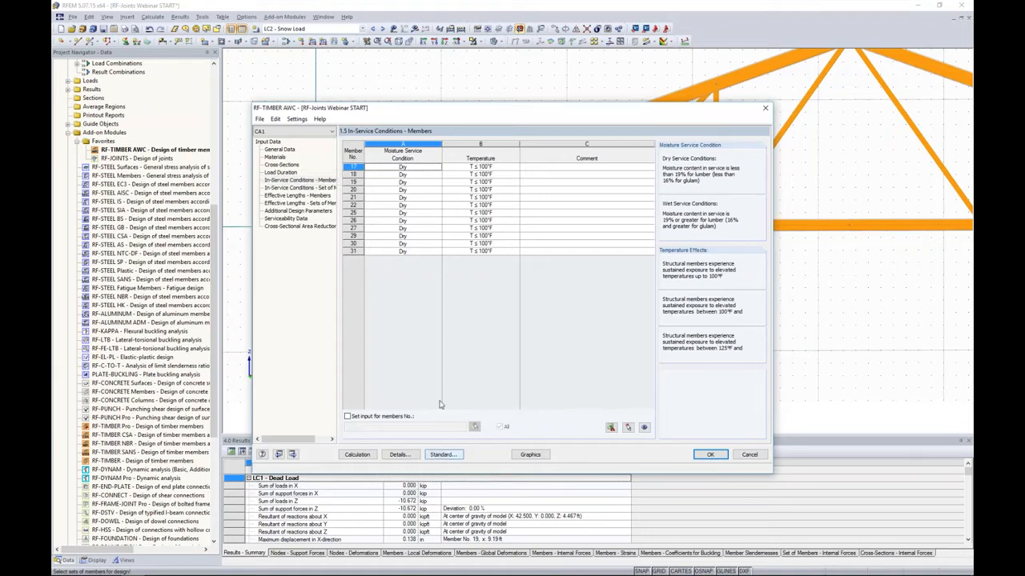
click(417, 170)
click(438, 168)
click(439, 167)
click(487, 170)
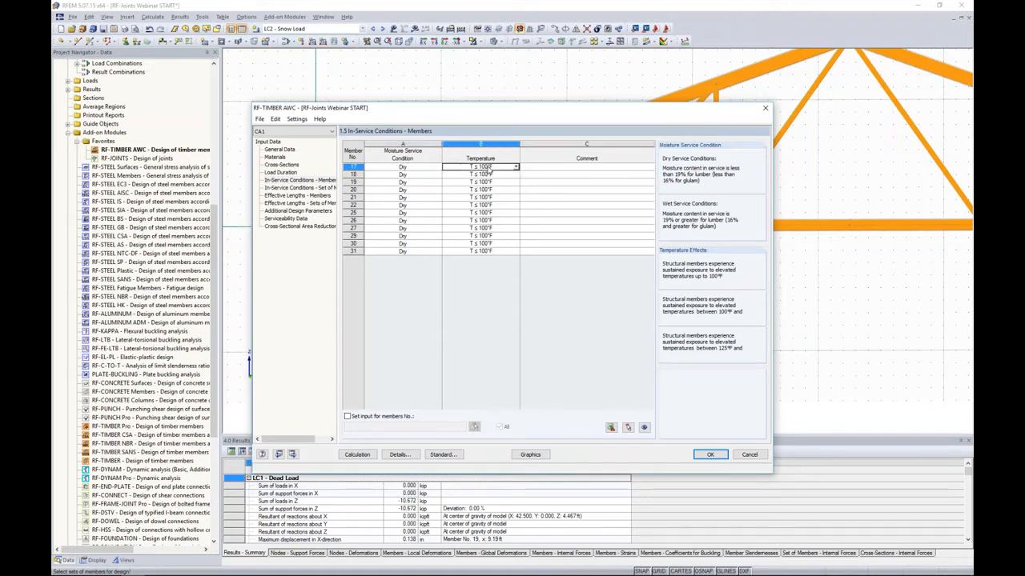
click(515, 168)
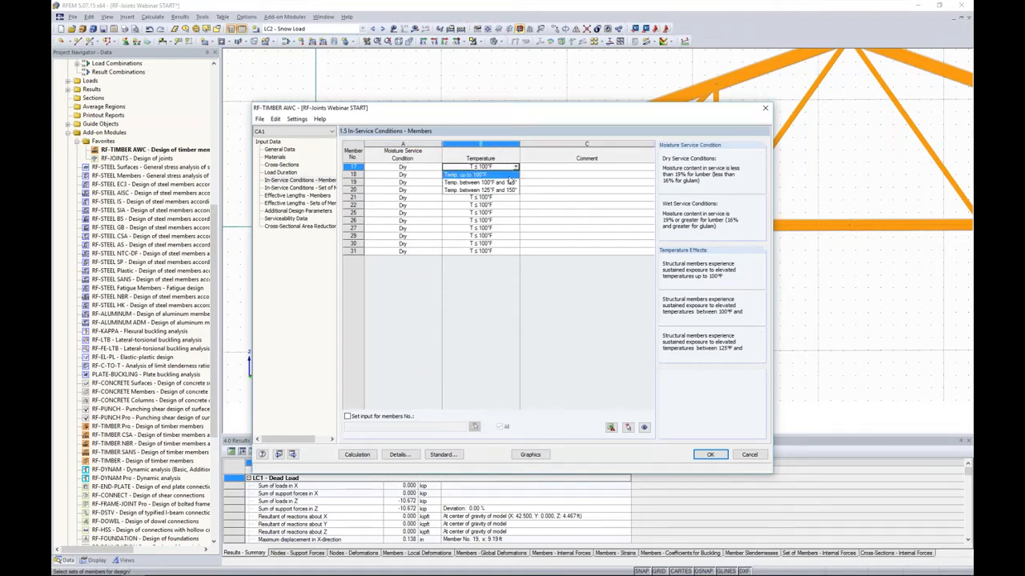
click(512, 176)
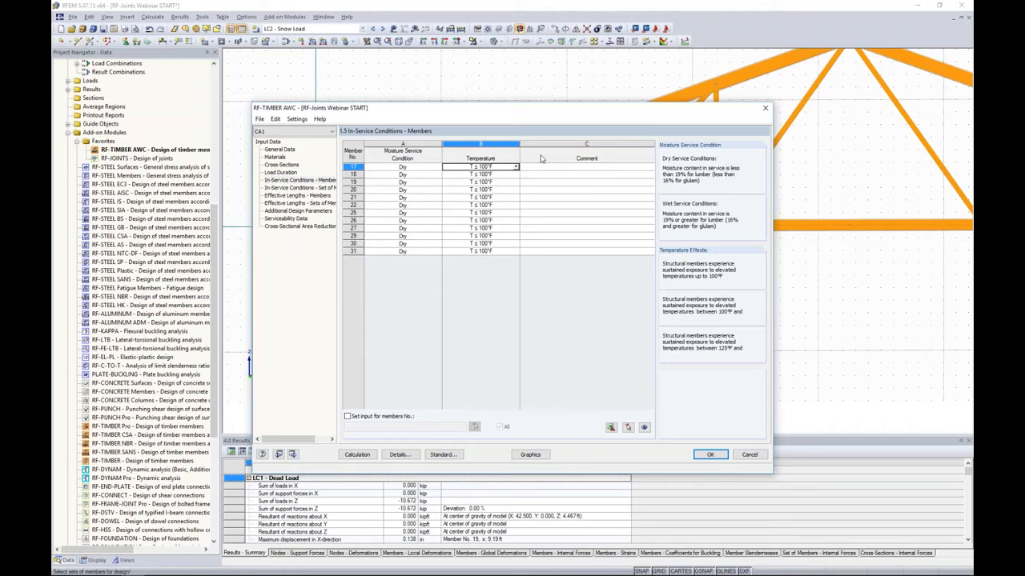
click(321, 189)
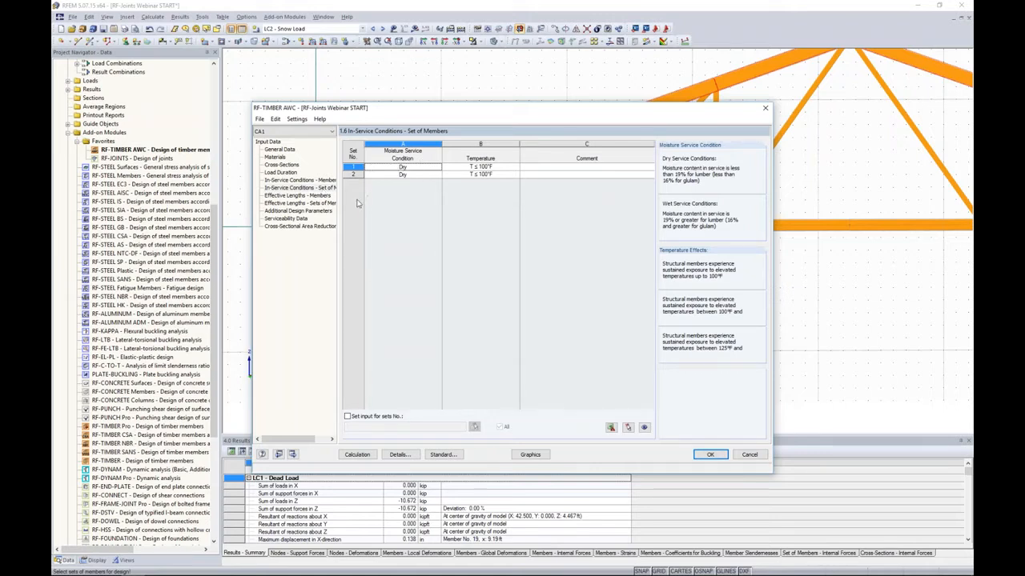
- Review the web members' effective lengths and buckling settings against the truss model, including member 17's length about axis x
click(315, 197)
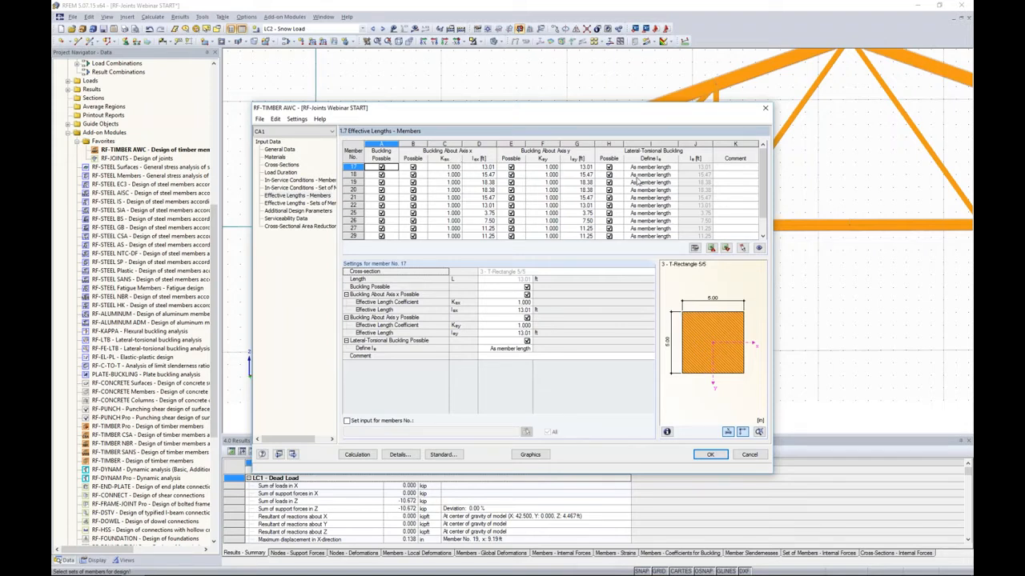
drag(573, 113, 368, 89)
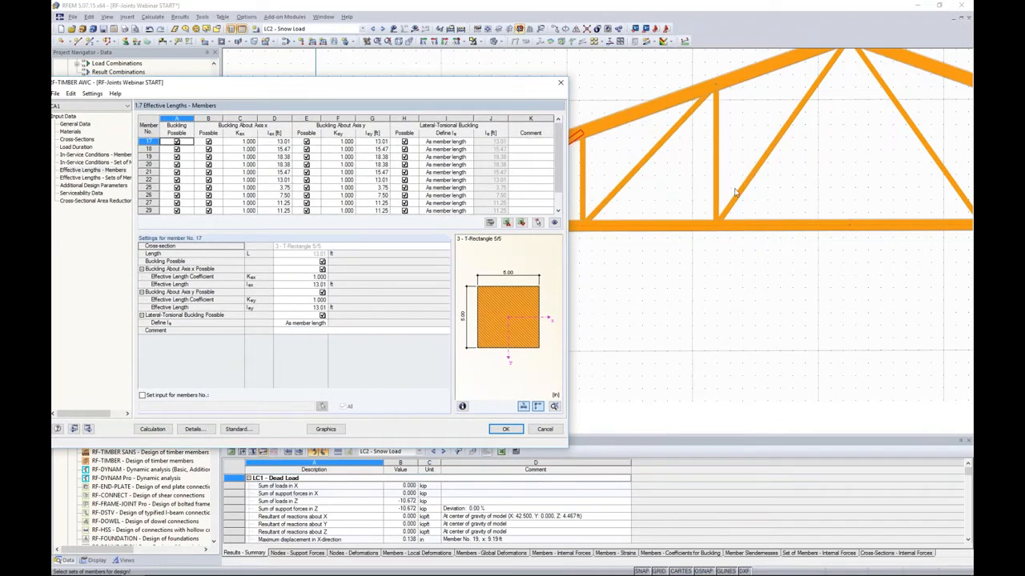
drag(503, 88, 678, 125)
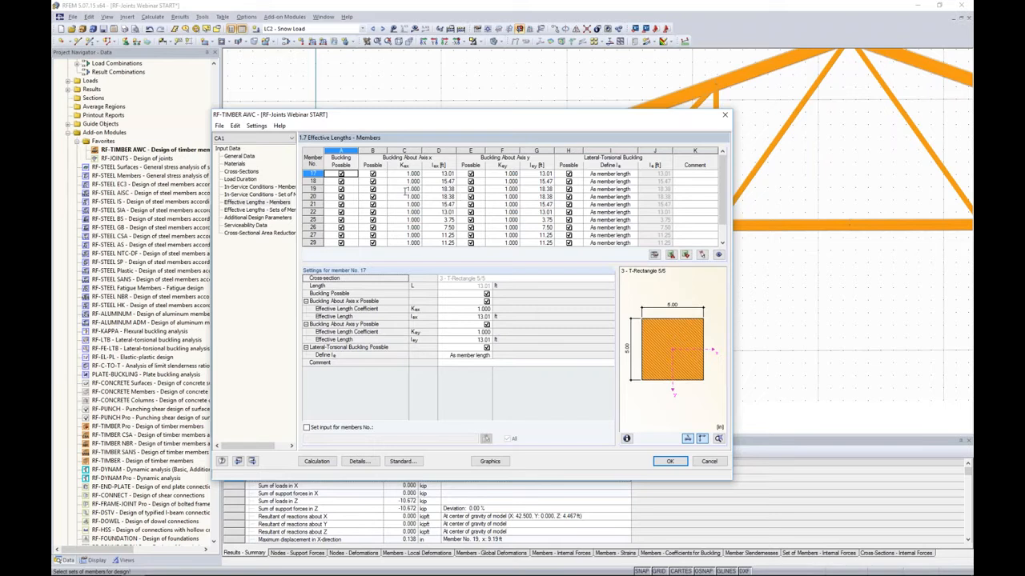
click(454, 175)
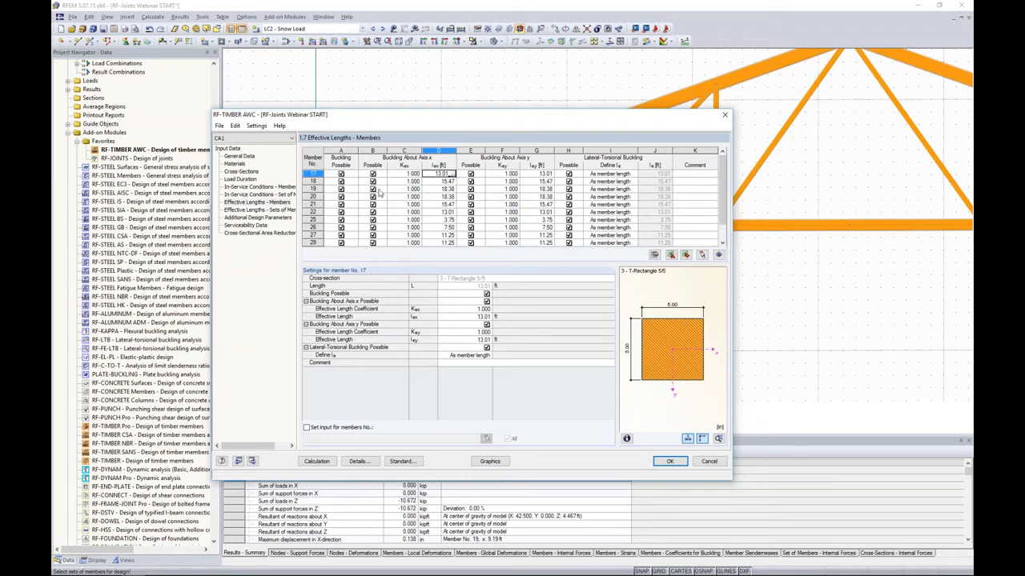
- Disable buckling about axis x and lateral-torsional buckling for the upper and lower chord sets of members
click(282, 211)
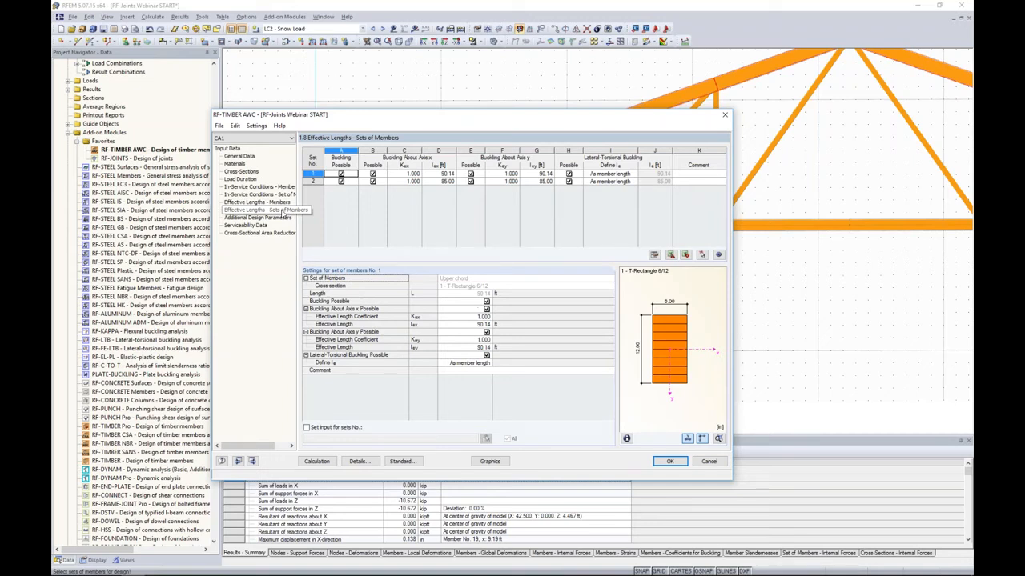
drag(488, 117, 401, 139)
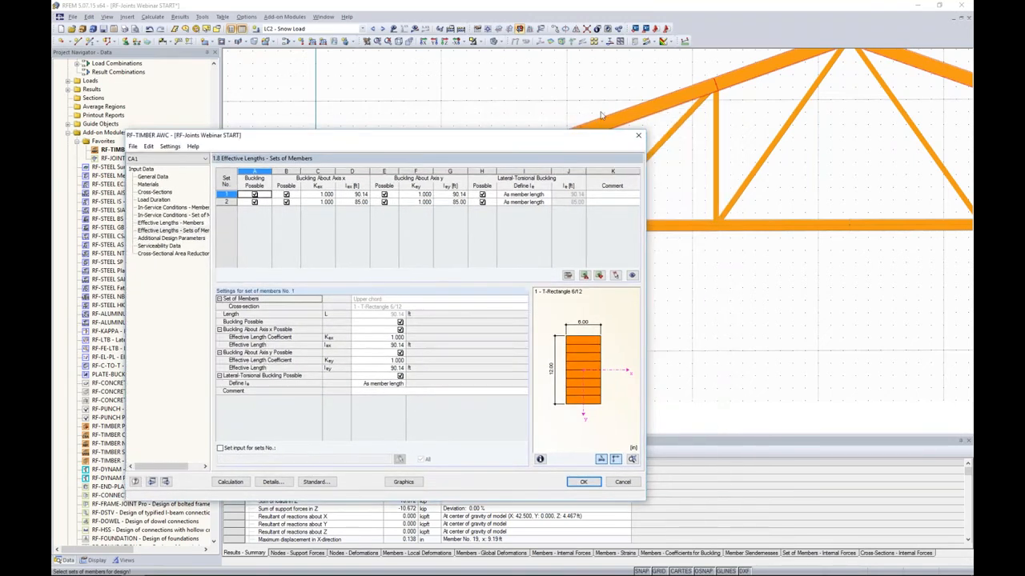
drag(520, 137, 595, 111)
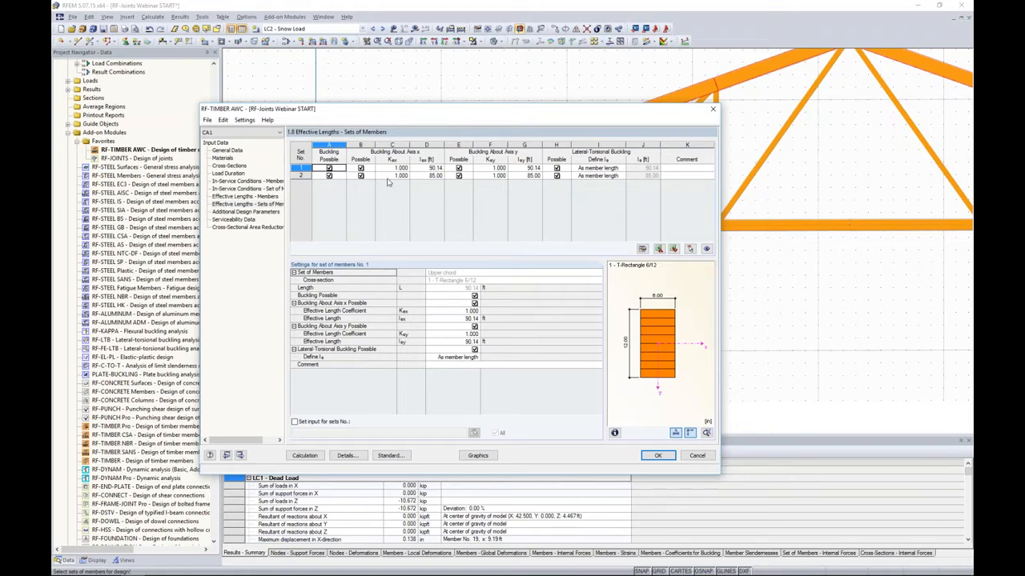
click(361, 169)
click(361, 176)
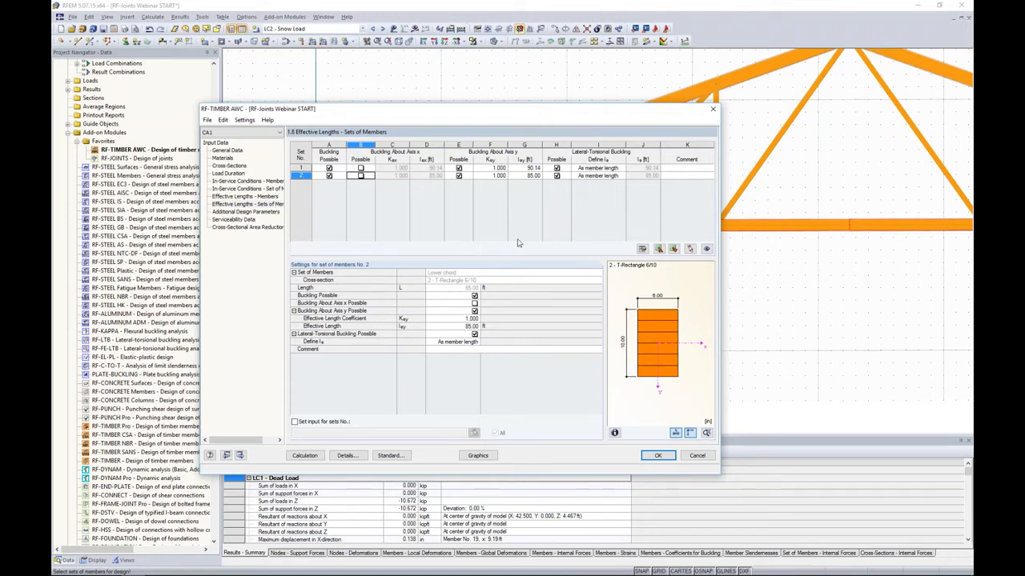
click(556, 168)
click(556, 175)
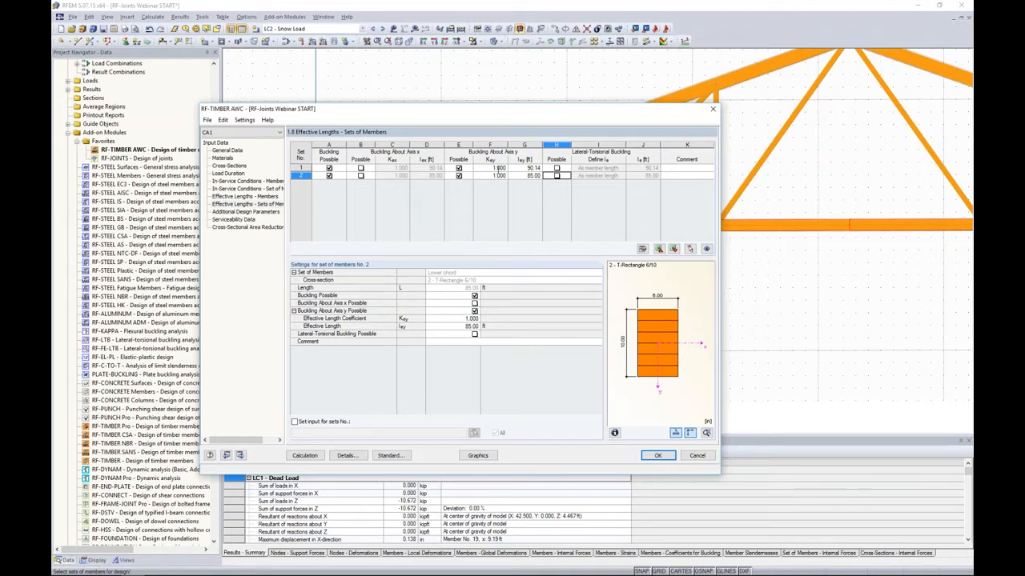
- Set the effective length about axis y to 3.00 ft for the upper chord set and 3.50 ft for the lower chord set
click(514, 168)
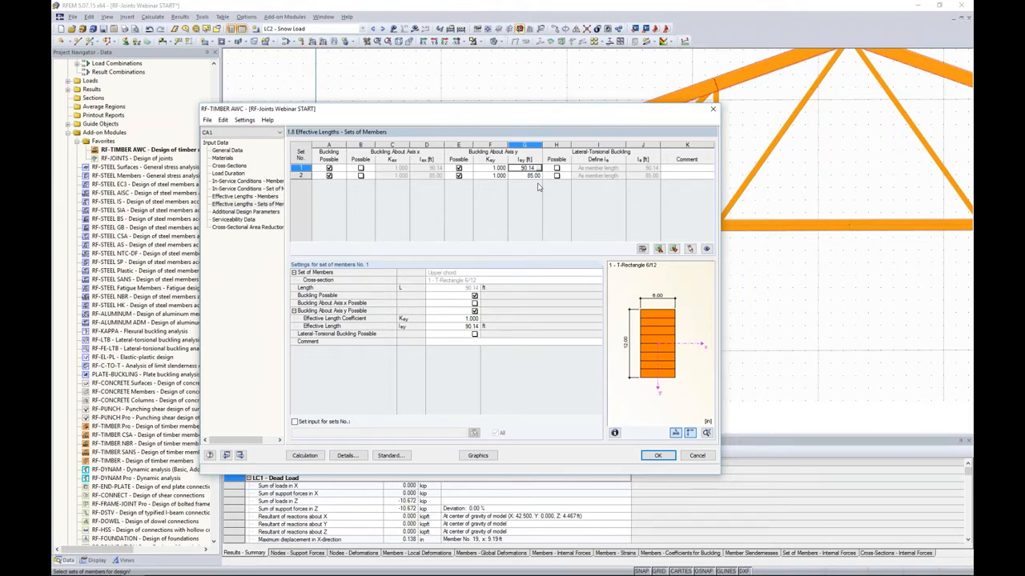
key(Delete)
text(3.0)
key(Return)
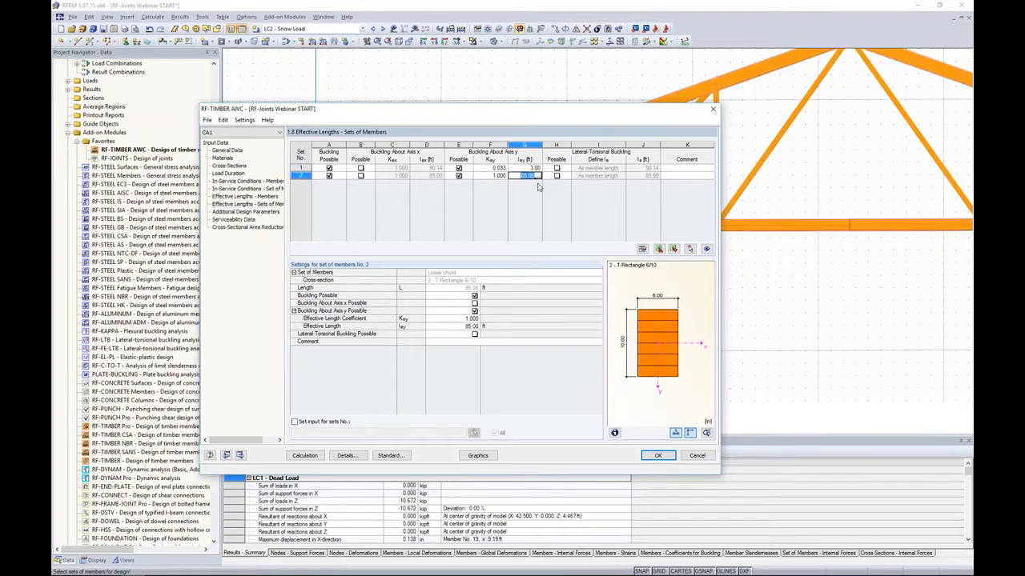
text(3.5)
key(Tab)
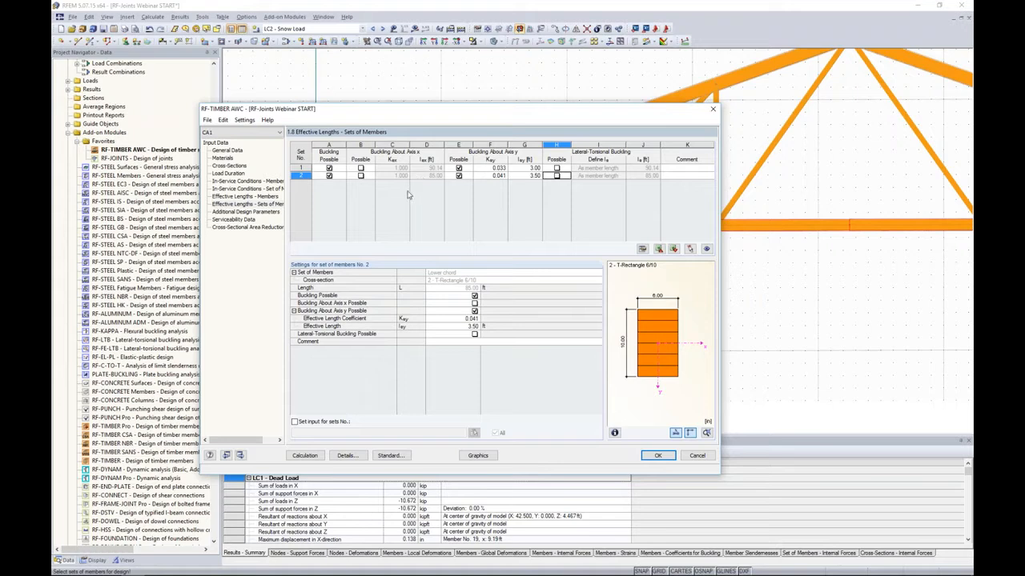
- Review the additional design parameters for all members, including the shear reduction, incising and repetitive factors
click(259, 213)
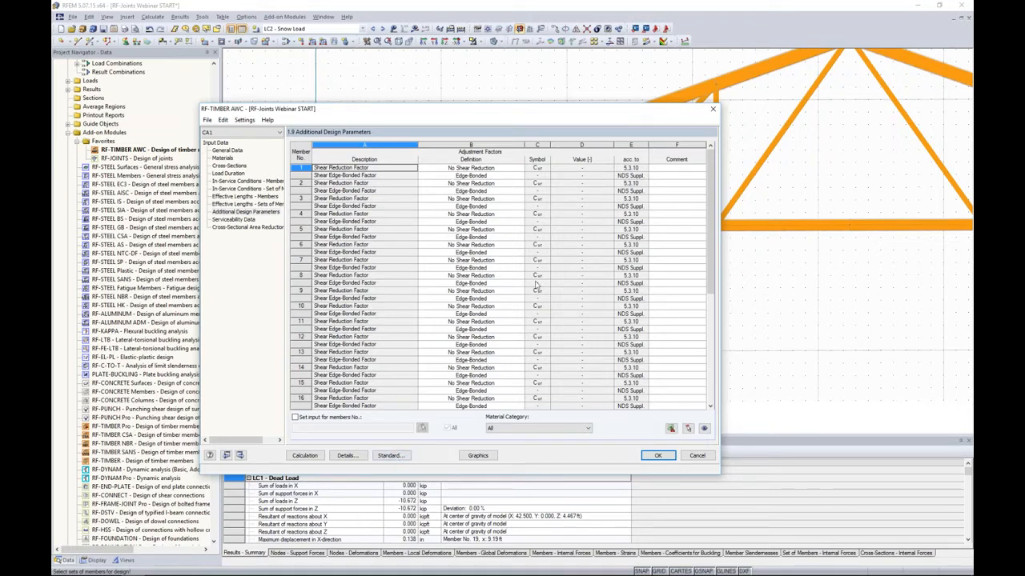
scroll(708, 240, down, 1)
scroll(708, 240, down, 5)
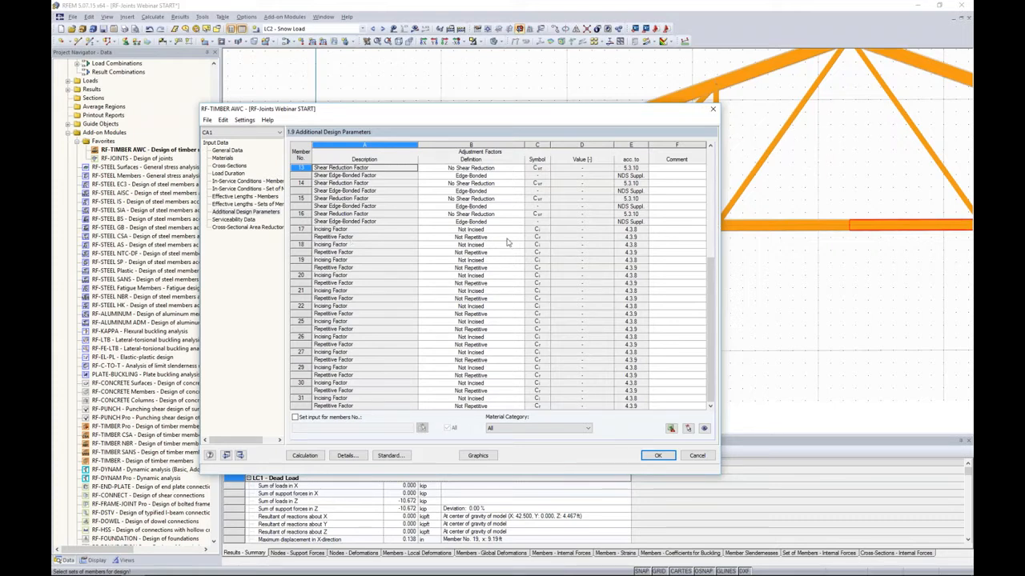
- Add a serviceability entry for web member 19, picked in the truss model, with the beam type Beam
click(237, 221)
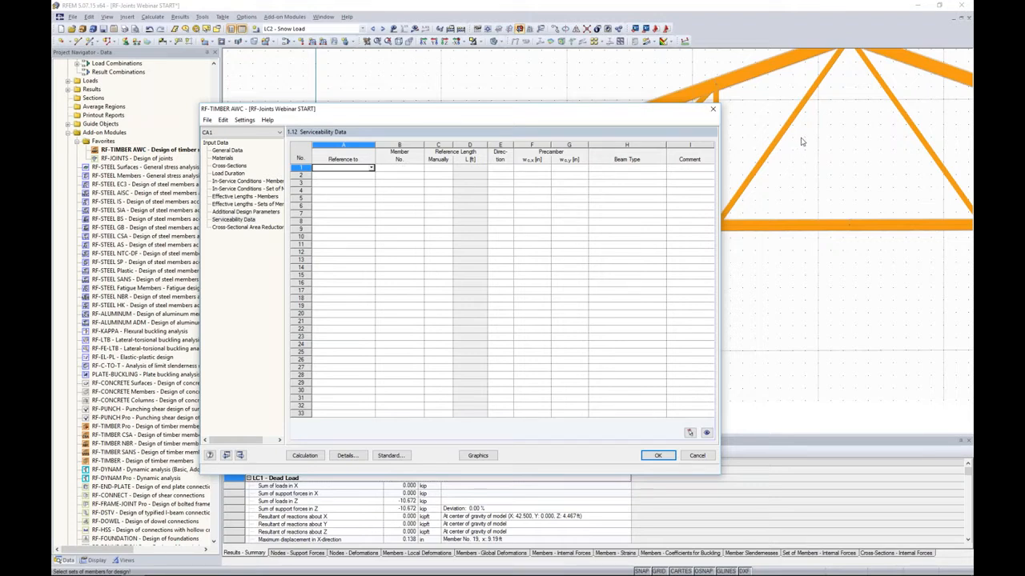
click(371, 168)
click(366, 176)
click(393, 168)
click(421, 169)
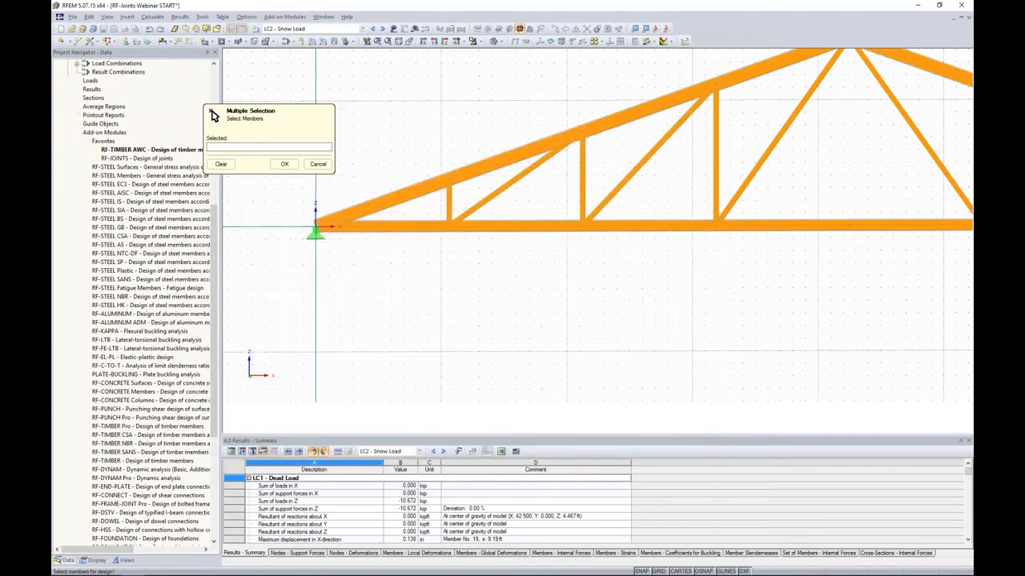
scroll(616, 285, up, 3)
click(607, 218)
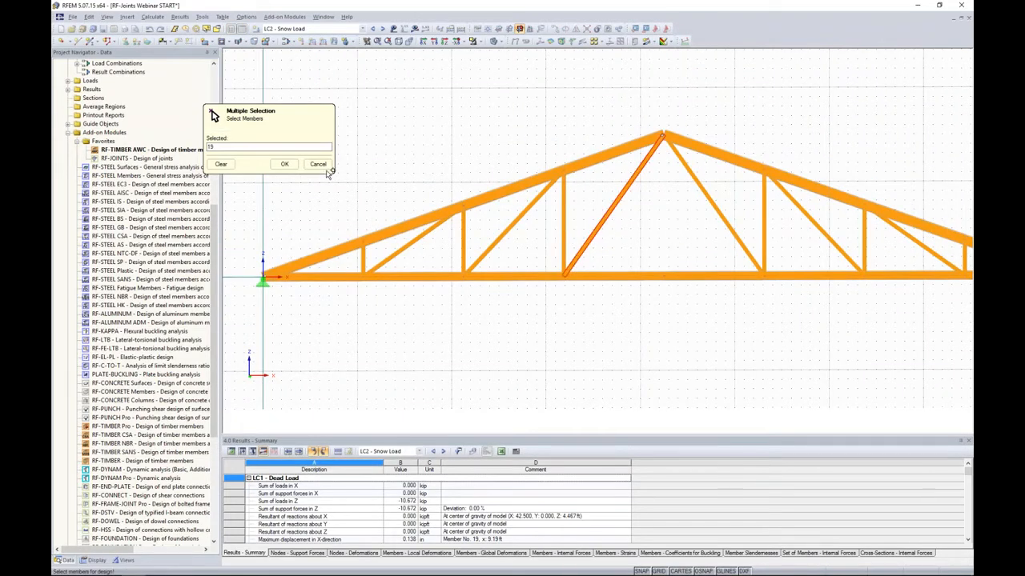
click(284, 164)
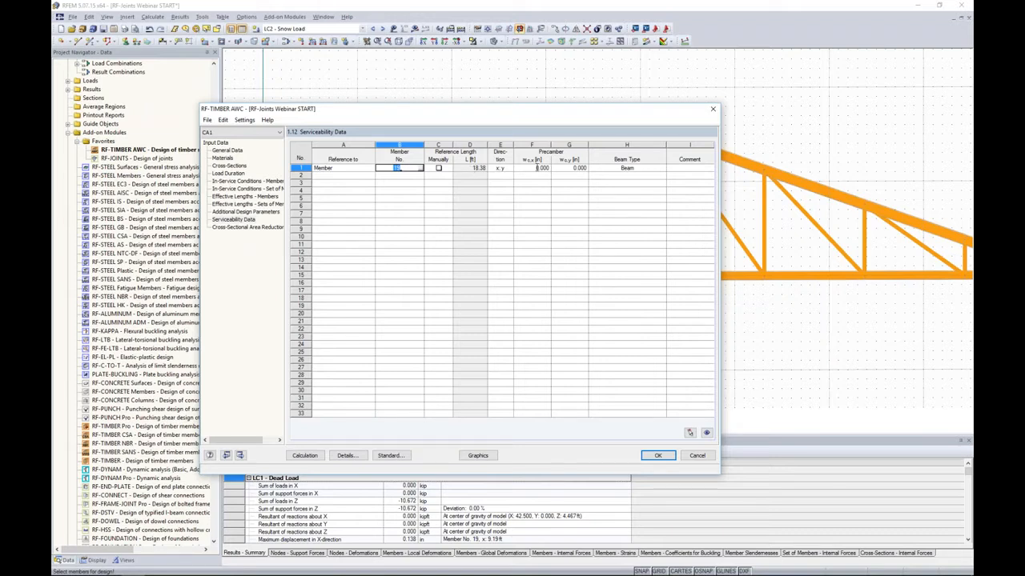
click(645, 169)
click(661, 169)
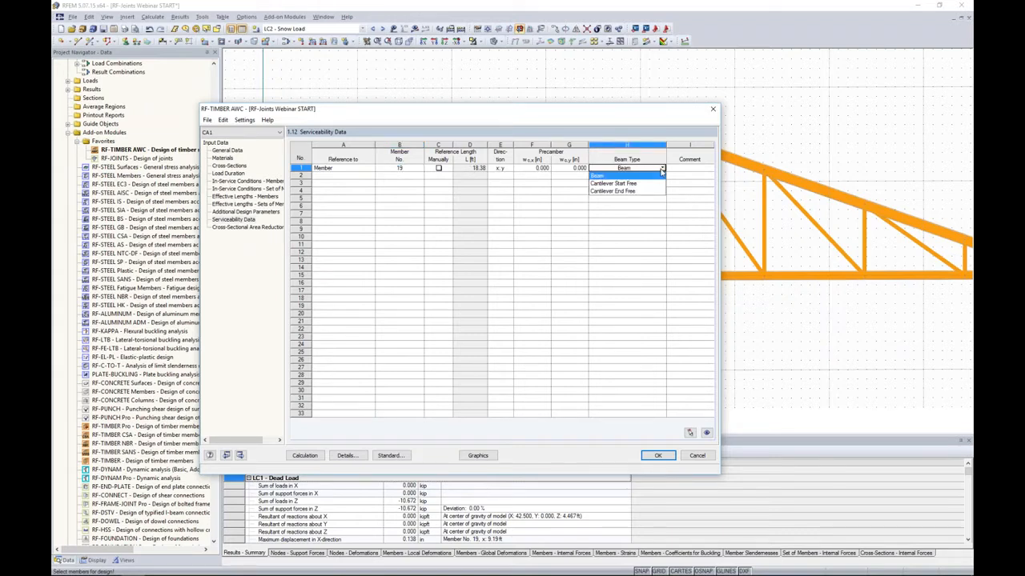
click(661, 176)
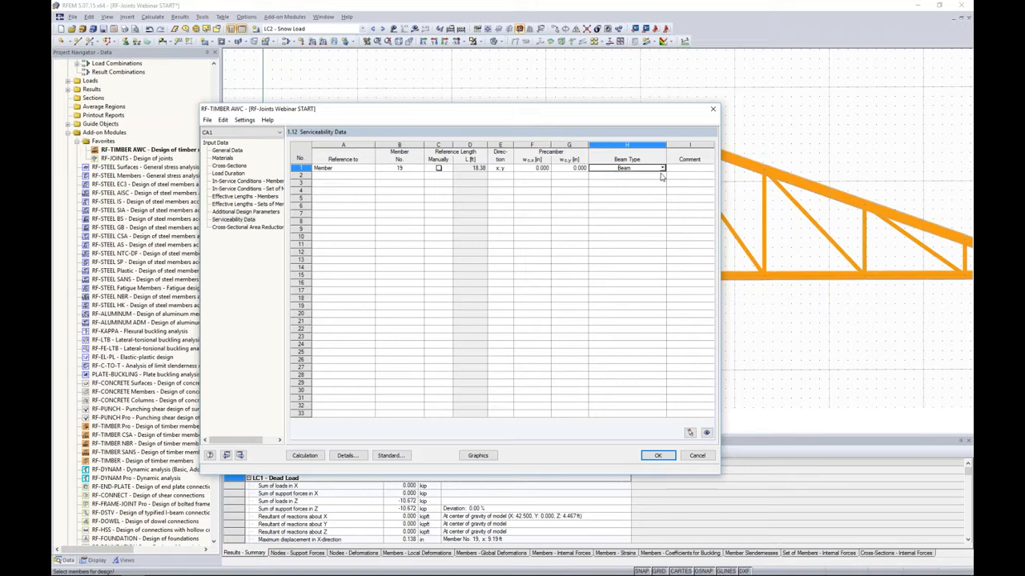
- Add a second serviceability entry referring to set of members 2, the lower chord picked in the model
click(343, 176)
click(370, 176)
click(364, 198)
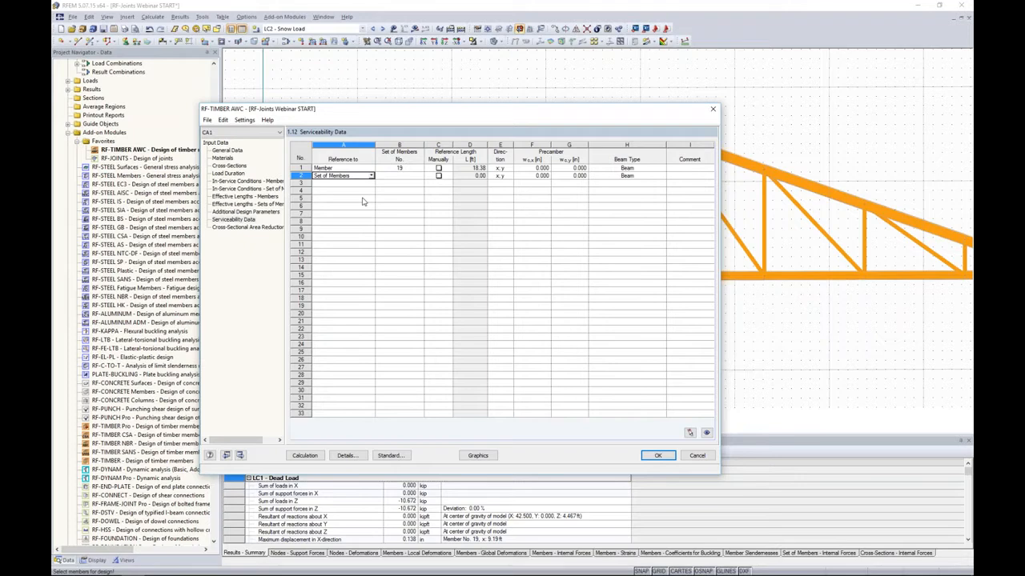
click(420, 176)
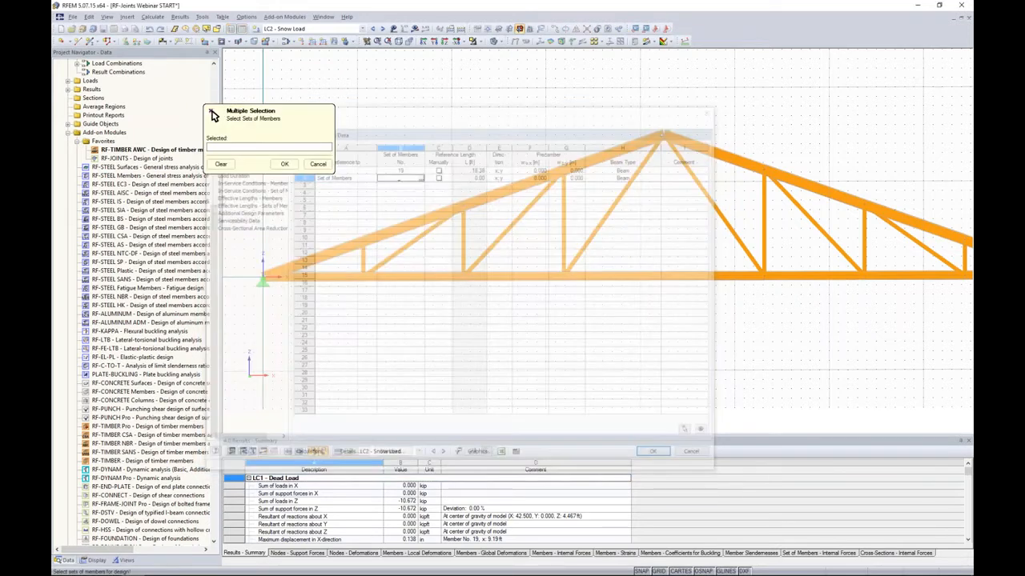
click(490, 273)
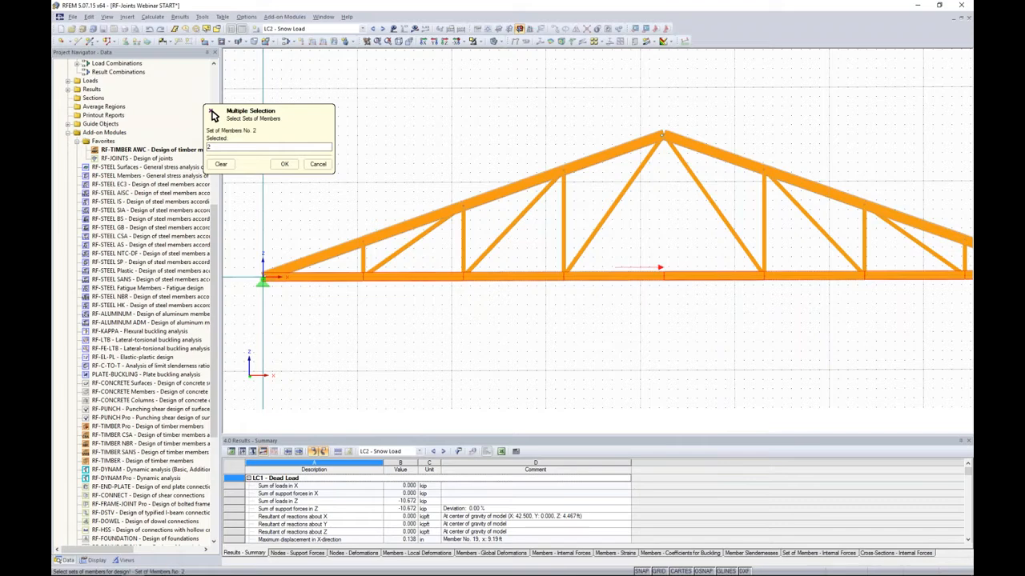
click(285, 163)
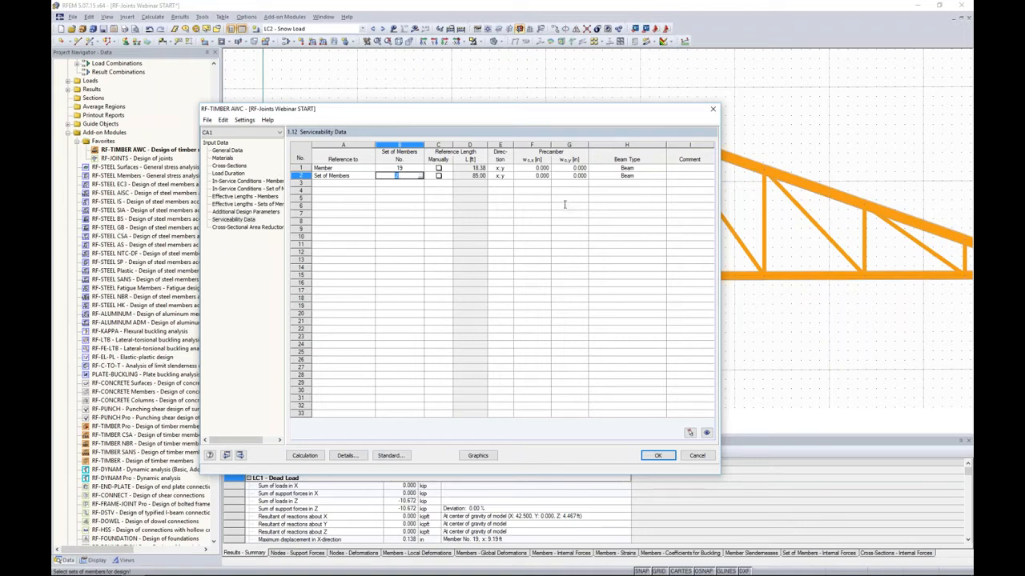
- Review the limiting deflection and the deformation reference options in the serviceability design details
click(358, 456)
click(365, 143)
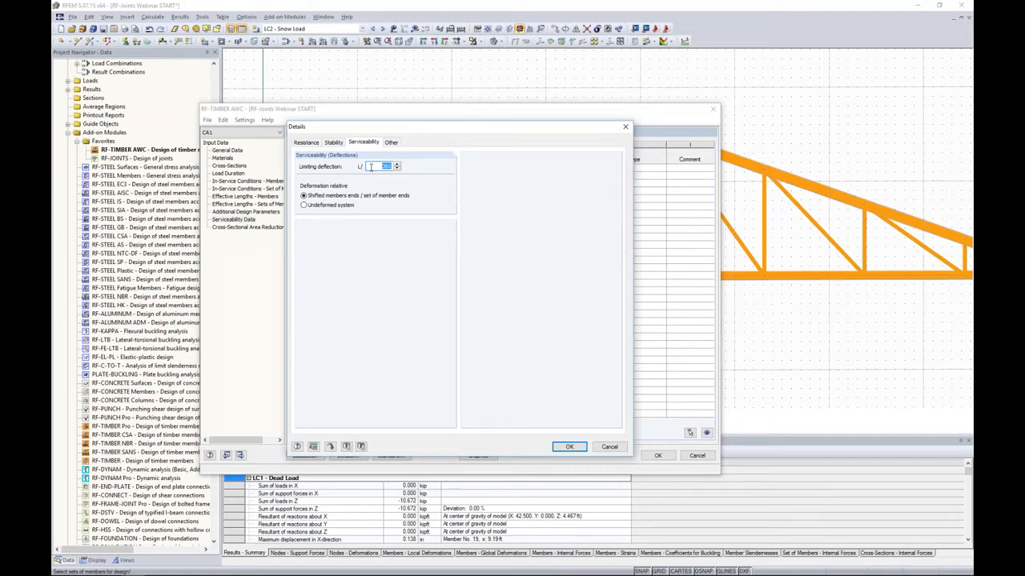
click(371, 166)
double_click(380, 167)
click(570, 447)
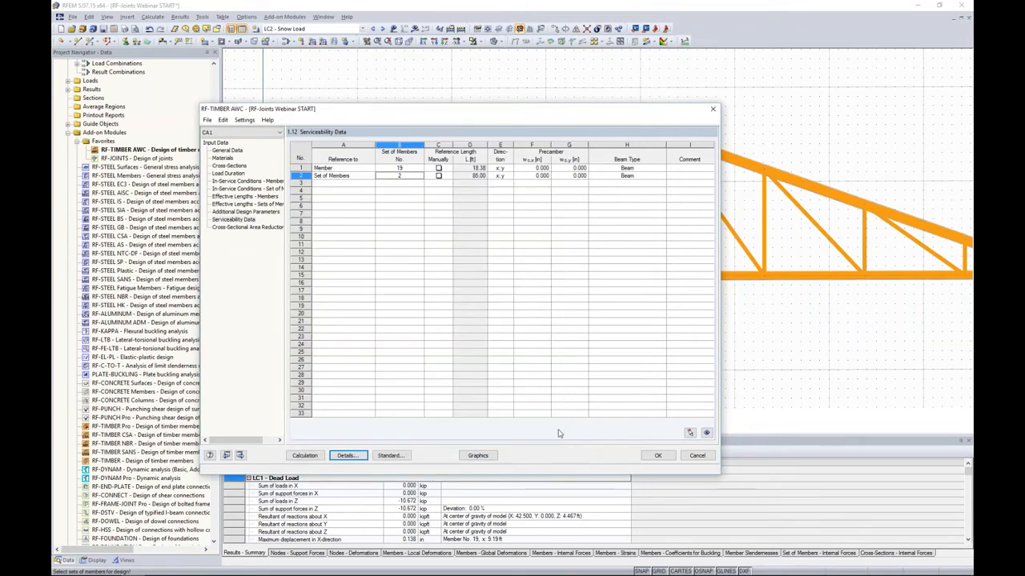
- Add a trial cross-sectional area reduction for a member, examine its notch location options, and delete the entry
click(250, 228)
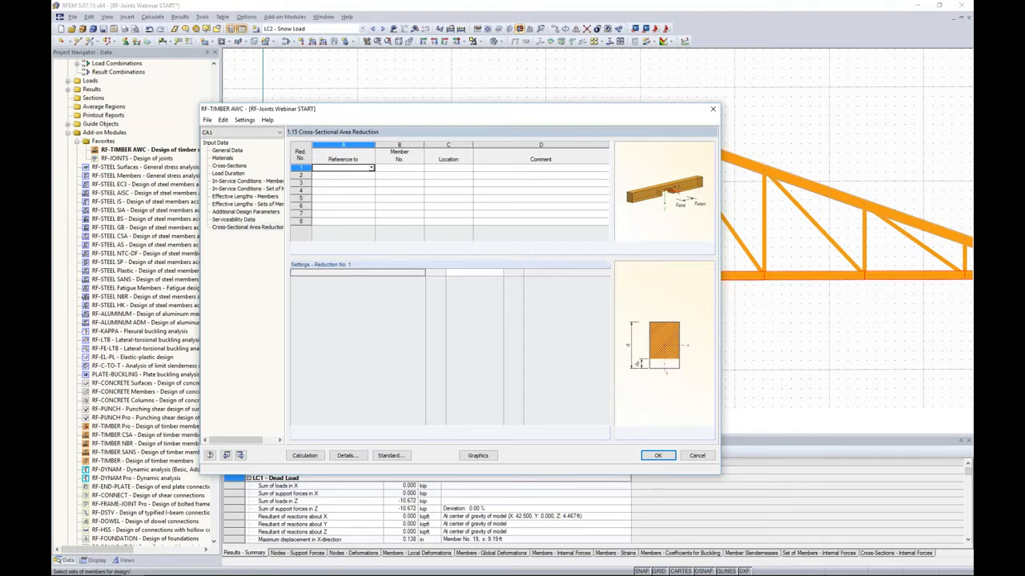
click(371, 169)
click(366, 179)
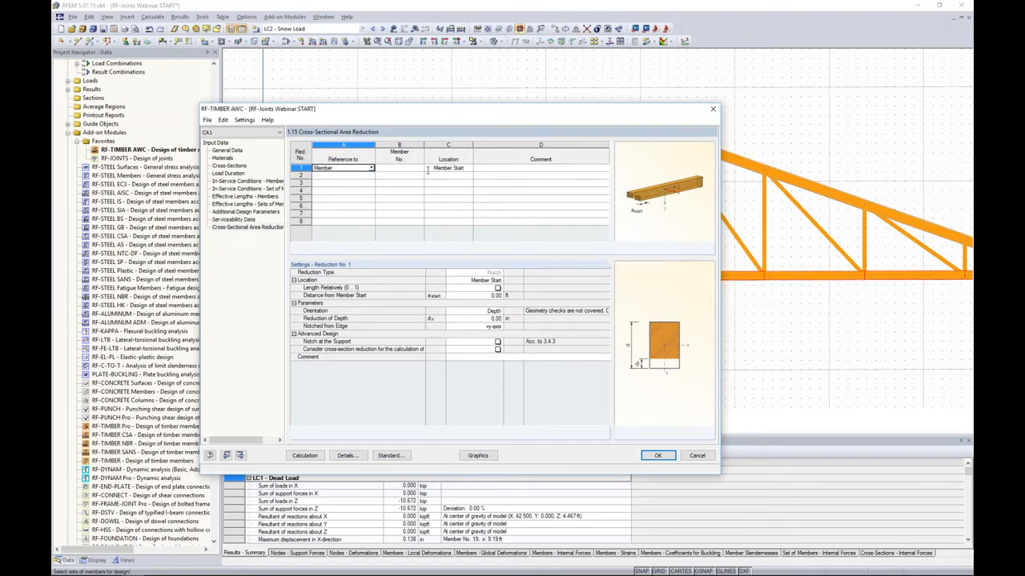
click(493, 281)
click(498, 280)
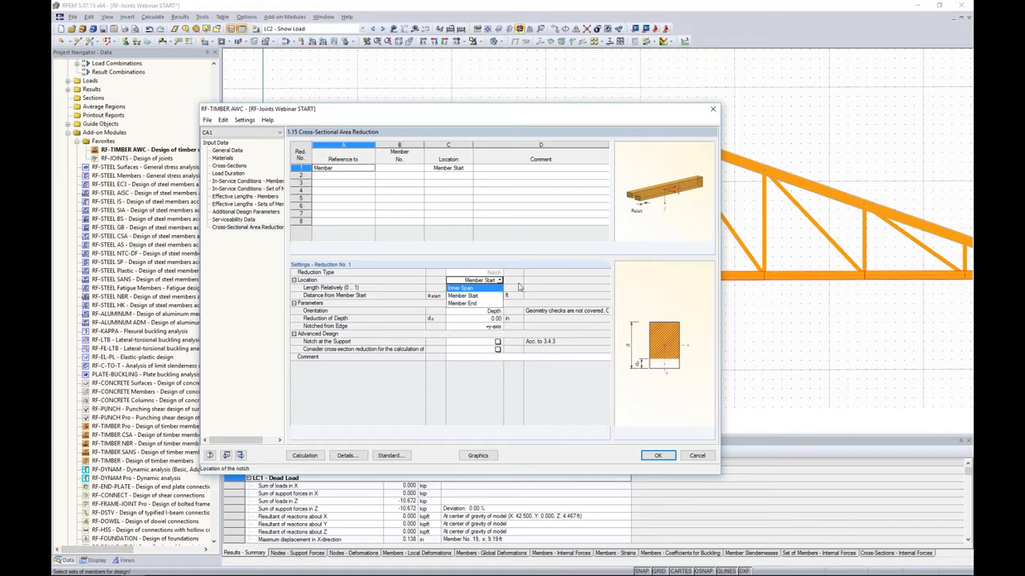
click(526, 282)
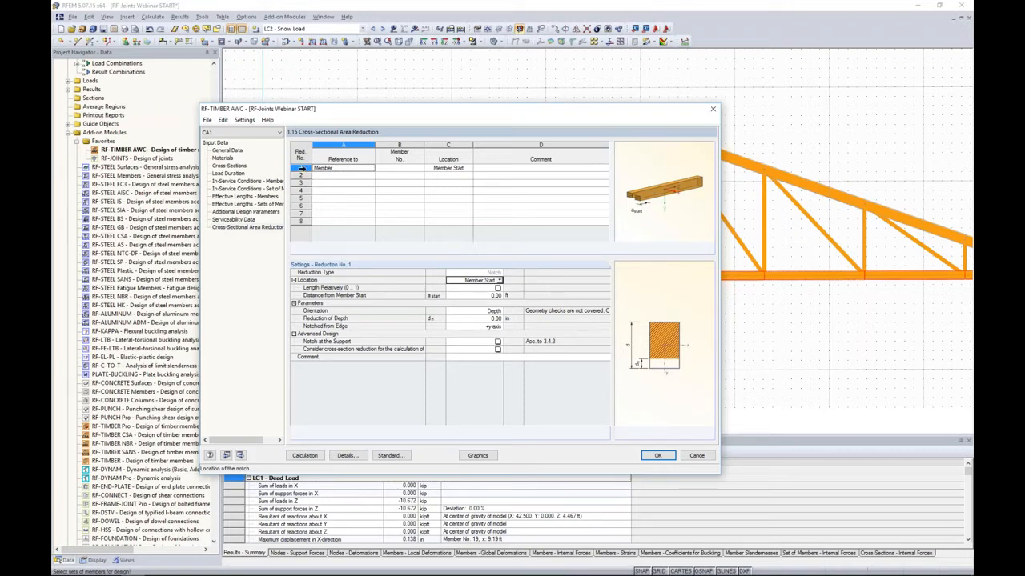
click(303, 169)
key(Delete)
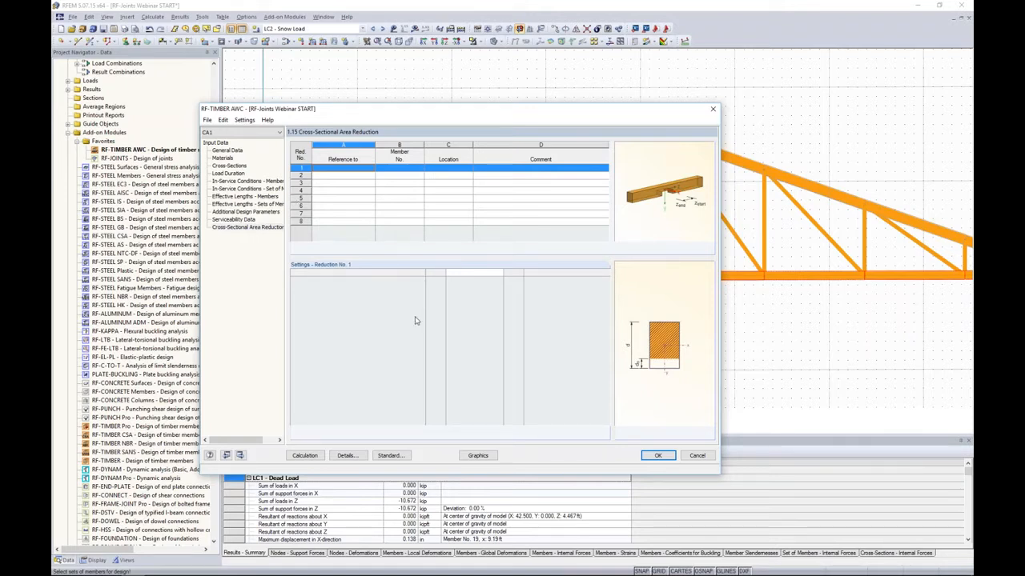
- Try the reduction of limit tension stresses at node 5 and the Ignore torsion option in the resistance details, then revert both options
click(346, 456)
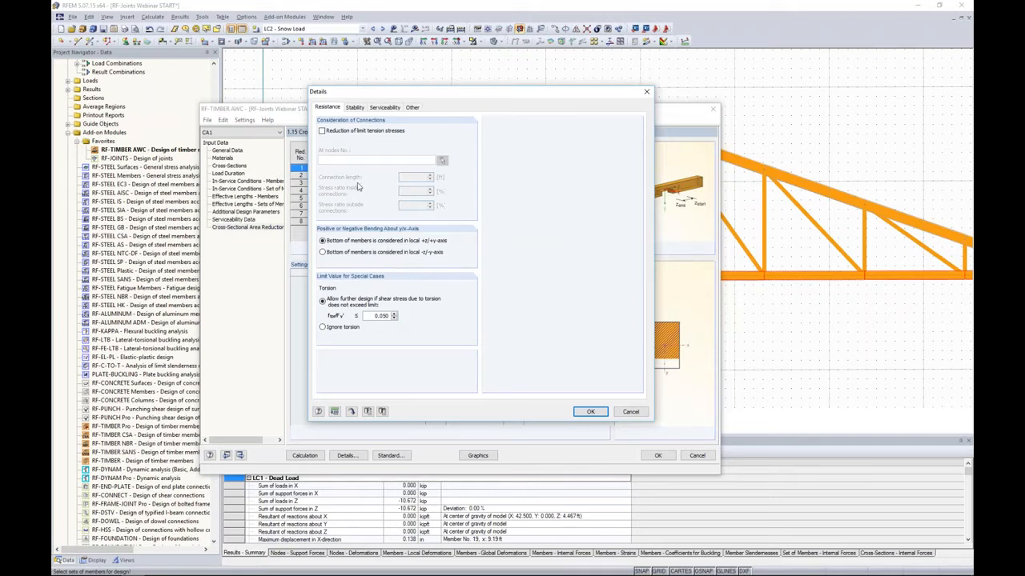
click(322, 131)
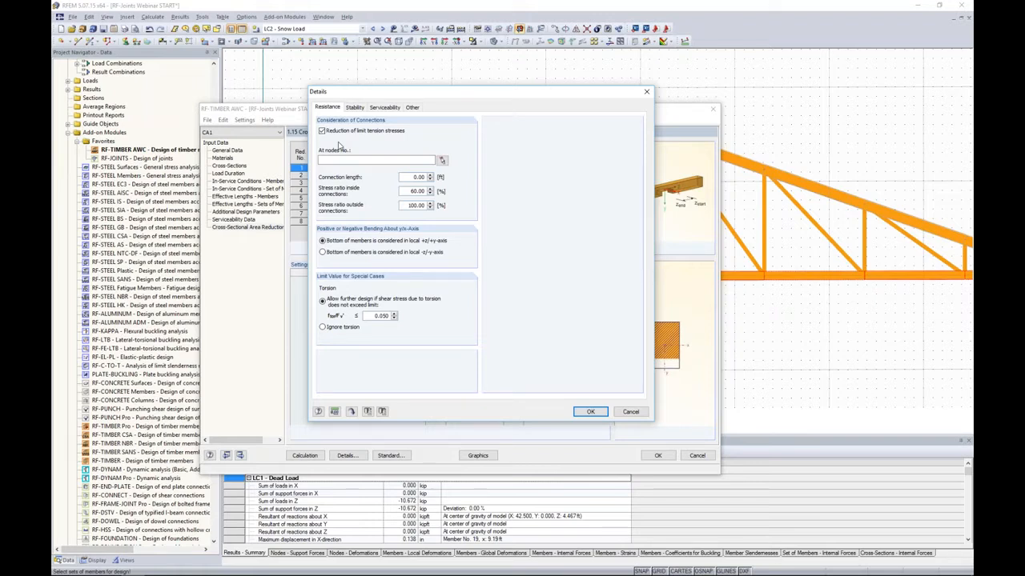
click(442, 161)
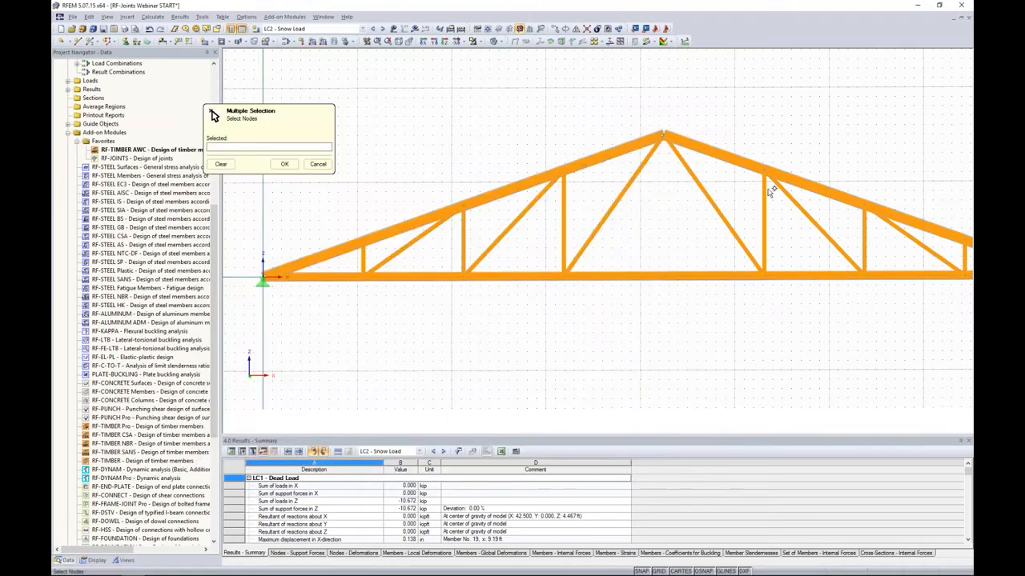
click(563, 170)
click(285, 164)
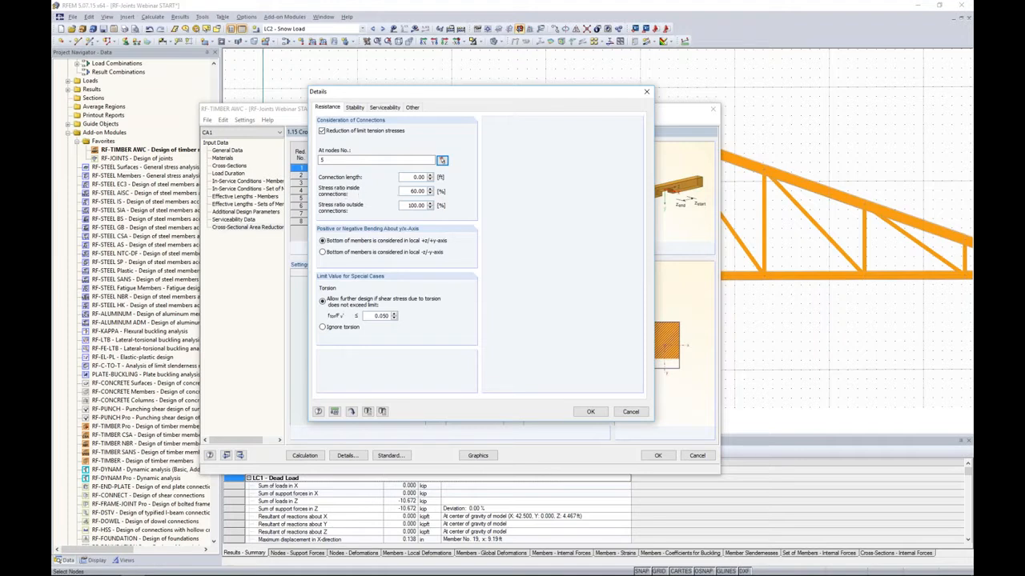
click(409, 192)
click(322, 131)
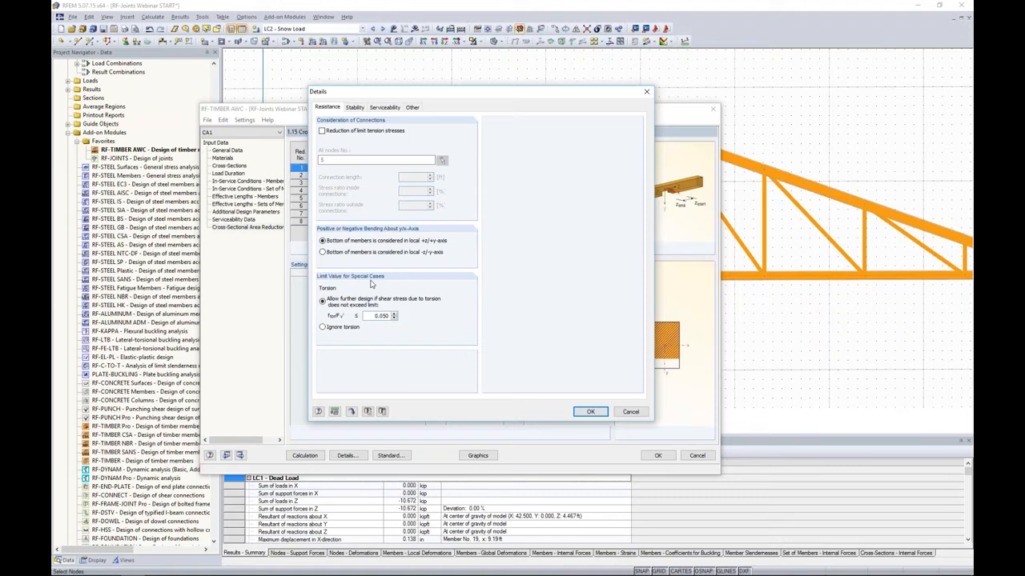
click(322, 328)
click(322, 302)
- Turn off the stability analysis in the design details and apply the settings
click(355, 108)
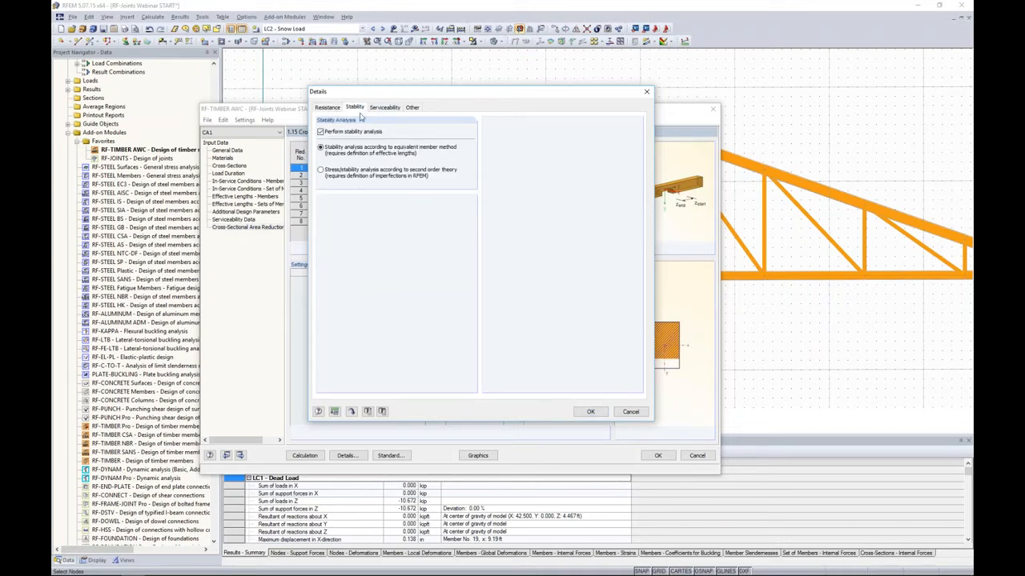
click(320, 132)
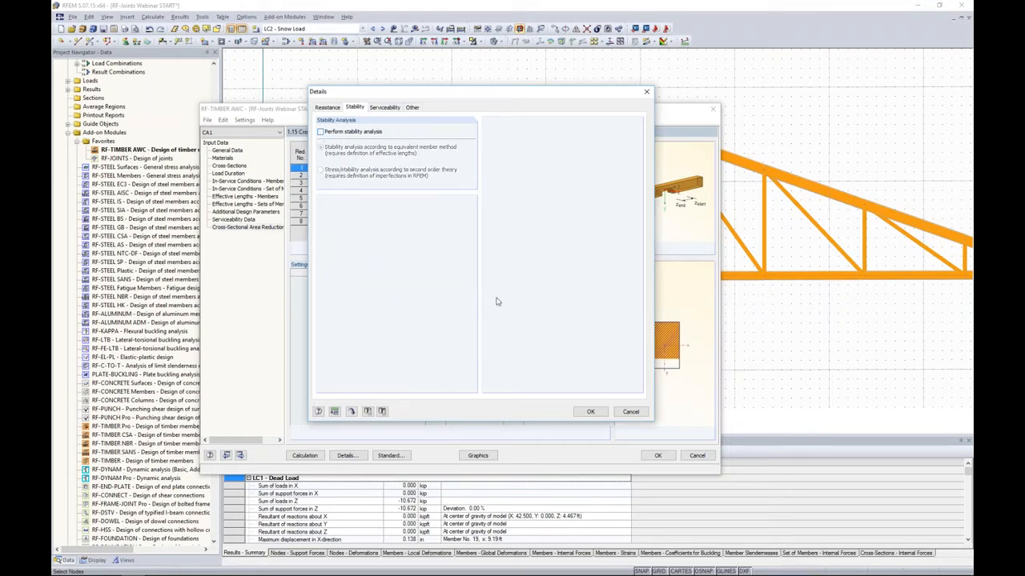
click(590, 412)
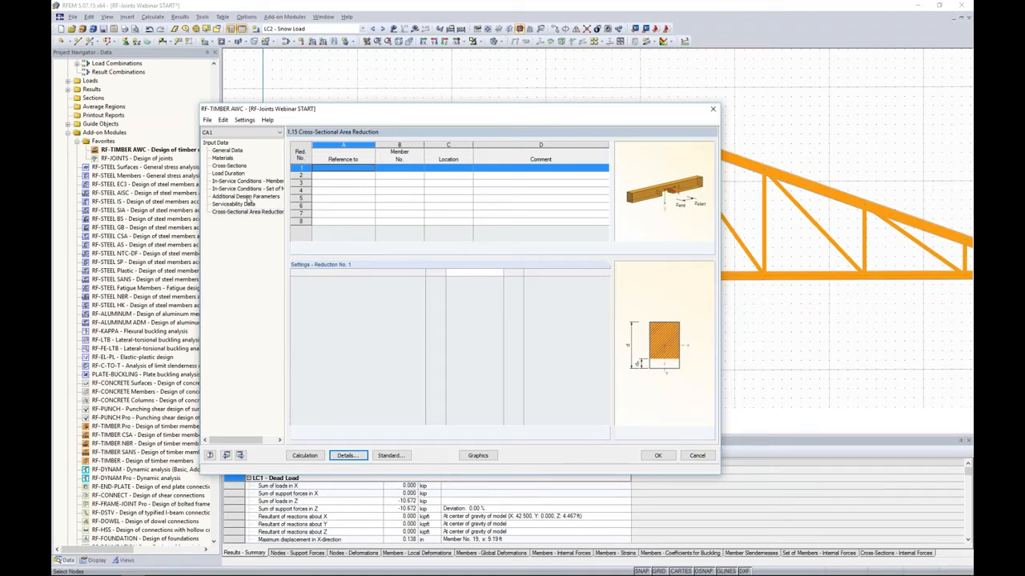
- Turn the stability analysis back on with the equivalent member method, apply the details and close the RF-TIMBER AWC module
click(346, 456)
click(335, 143)
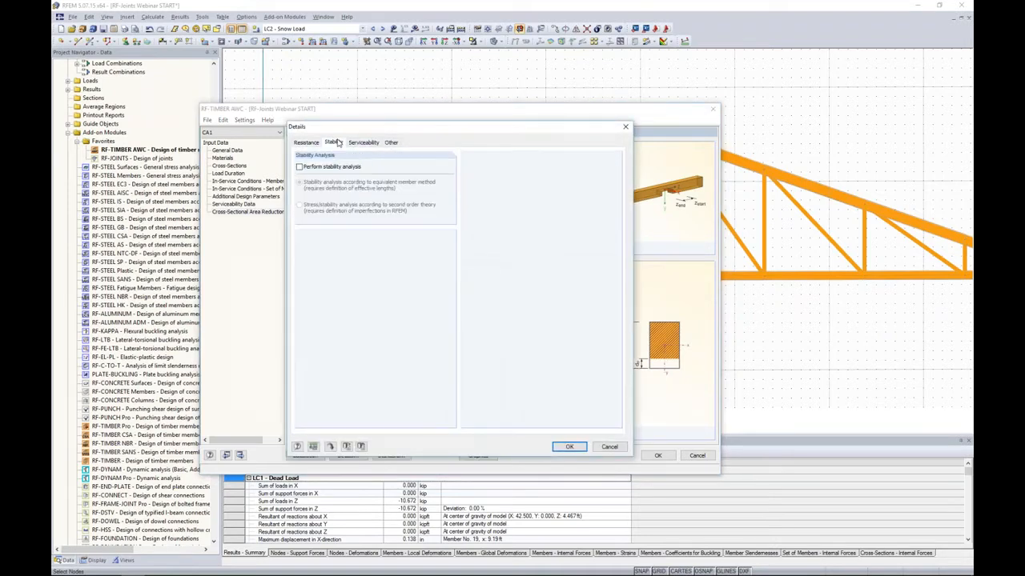
click(300, 167)
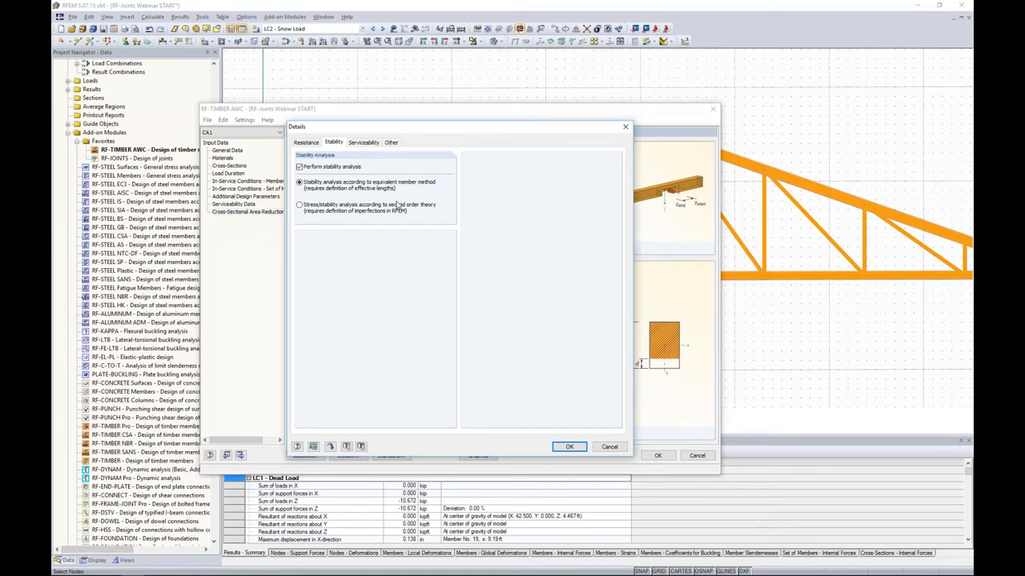
click(569, 447)
click(657, 456)
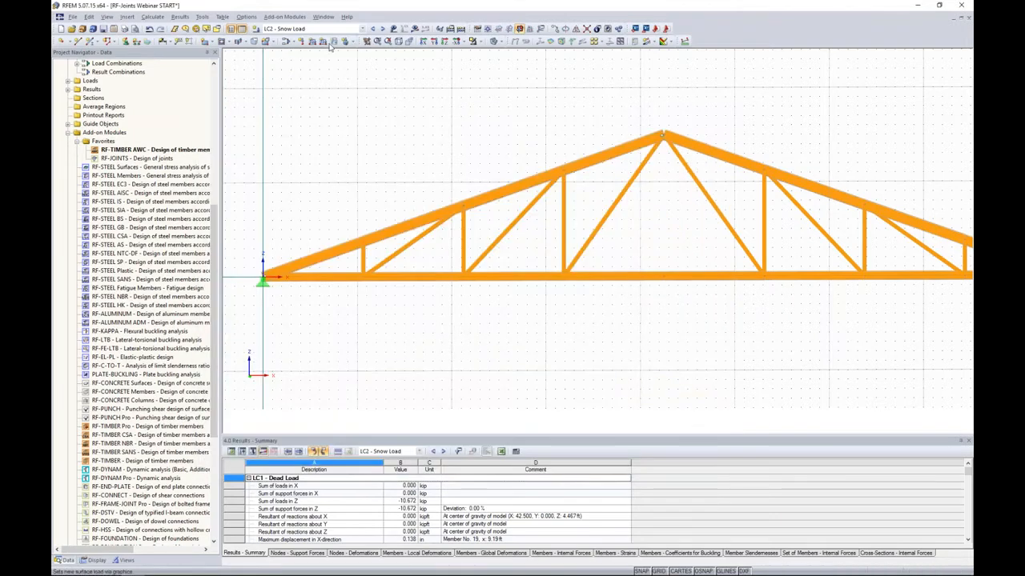
- Review the calculation parameters of load combination CO1, including its method of analysis and options
click(286, 42)
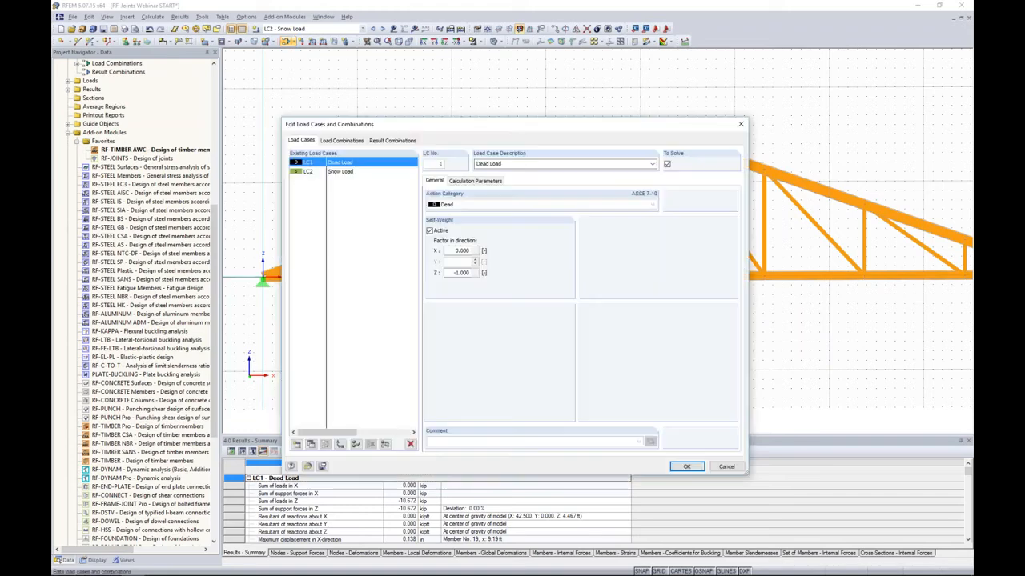
click(342, 140)
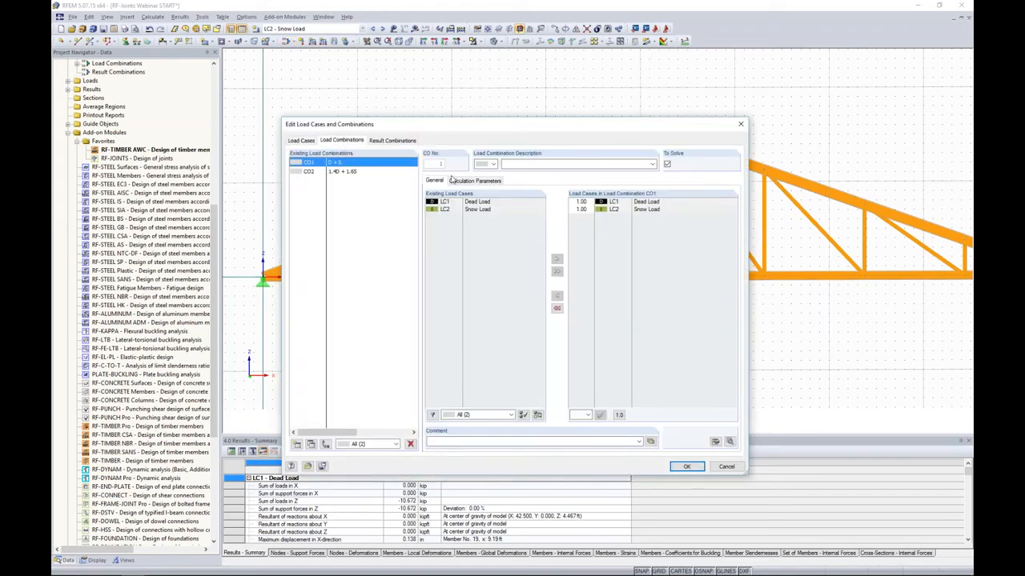
click(468, 181)
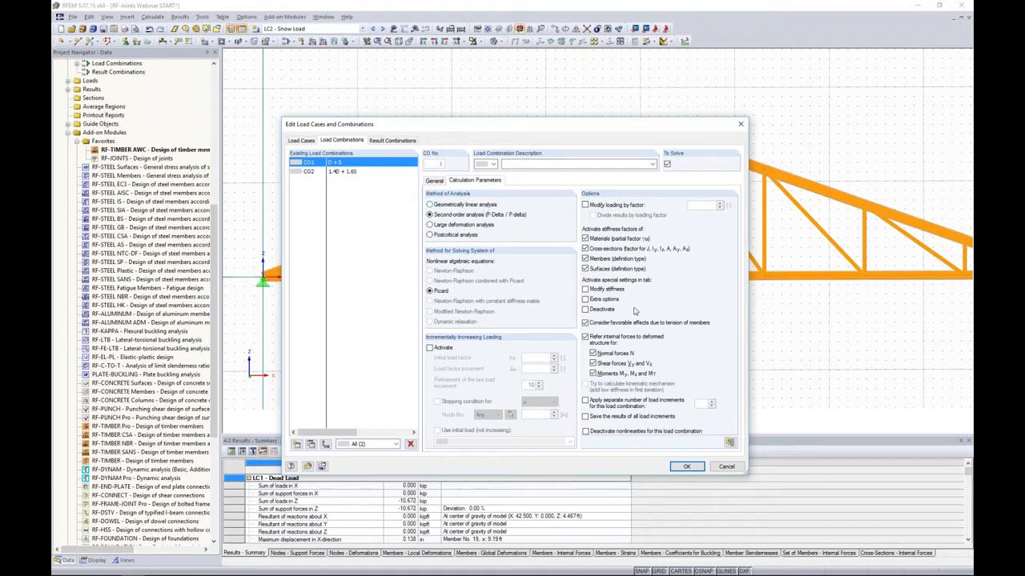
click(686, 466)
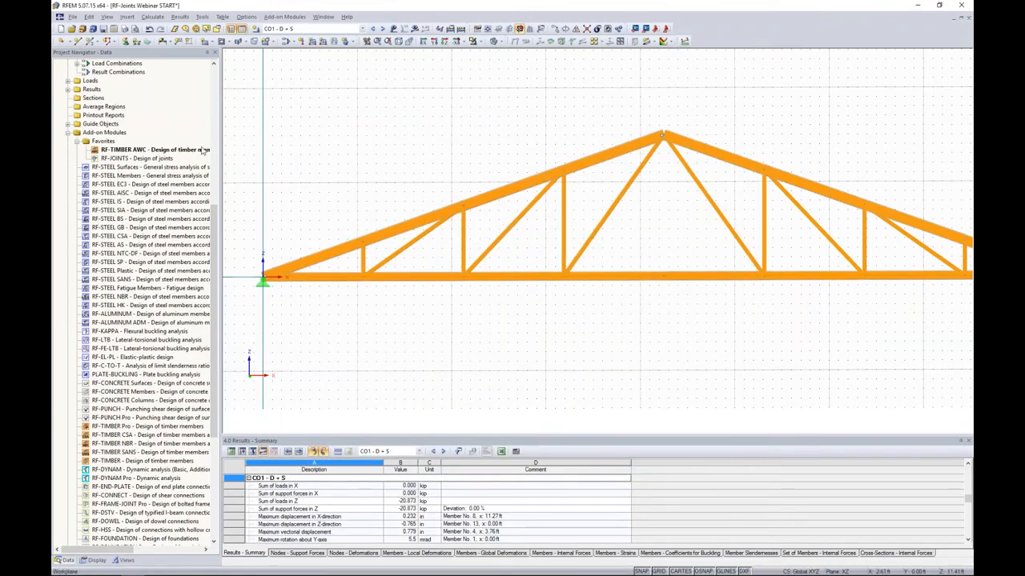
- Reopen RF-TIMBER AWC, try the stability analysis according to second order theory, and inspect the effective length inputs for members
double_click(200, 151)
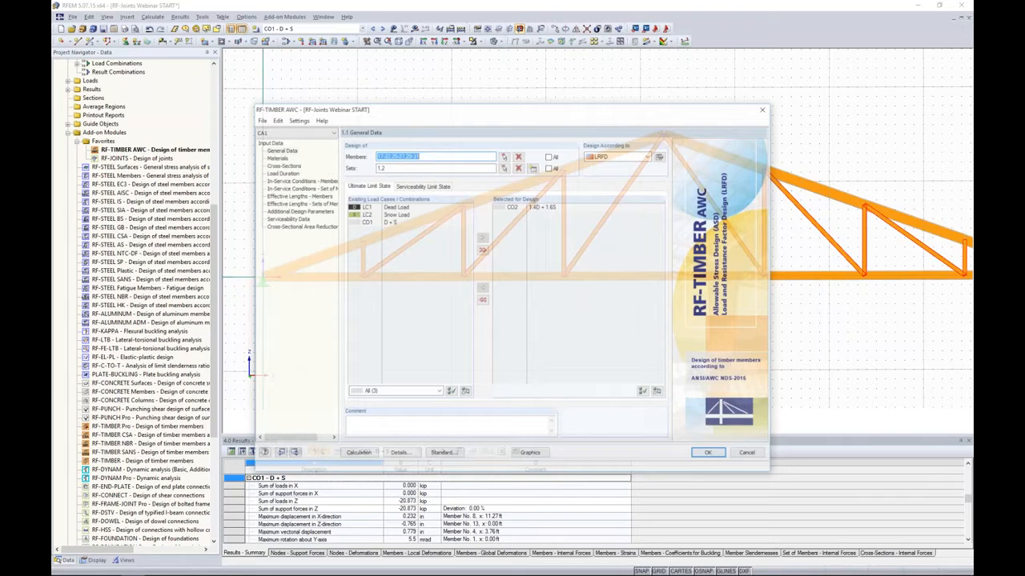
drag(394, 114, 403, 108)
click(408, 448)
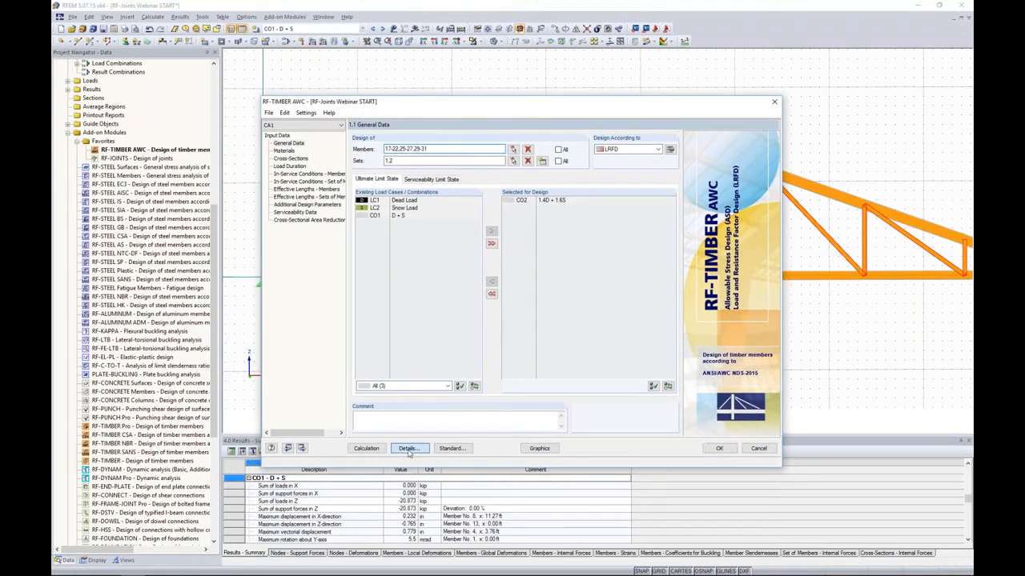
click(396, 135)
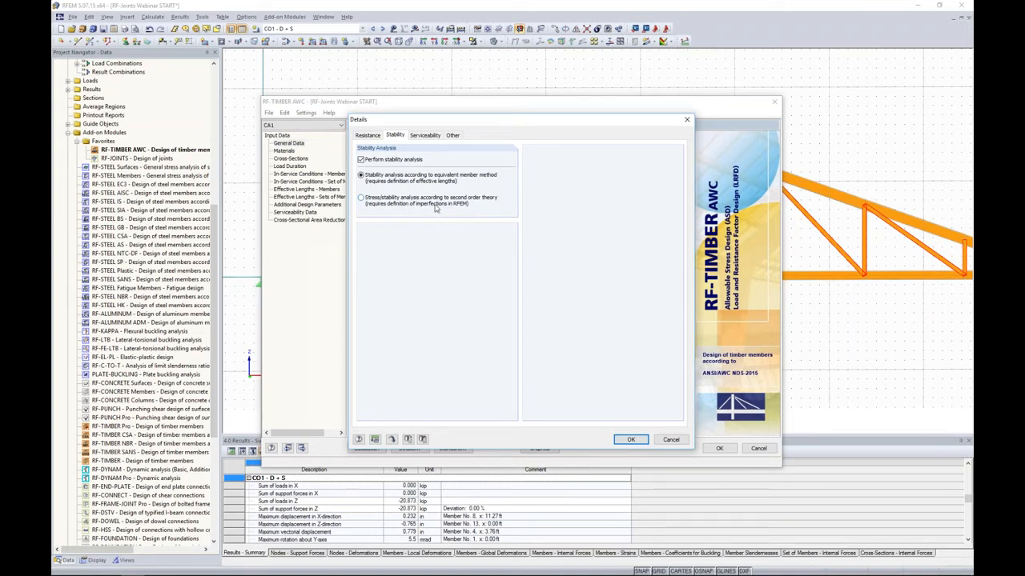
click(362, 198)
click(631, 441)
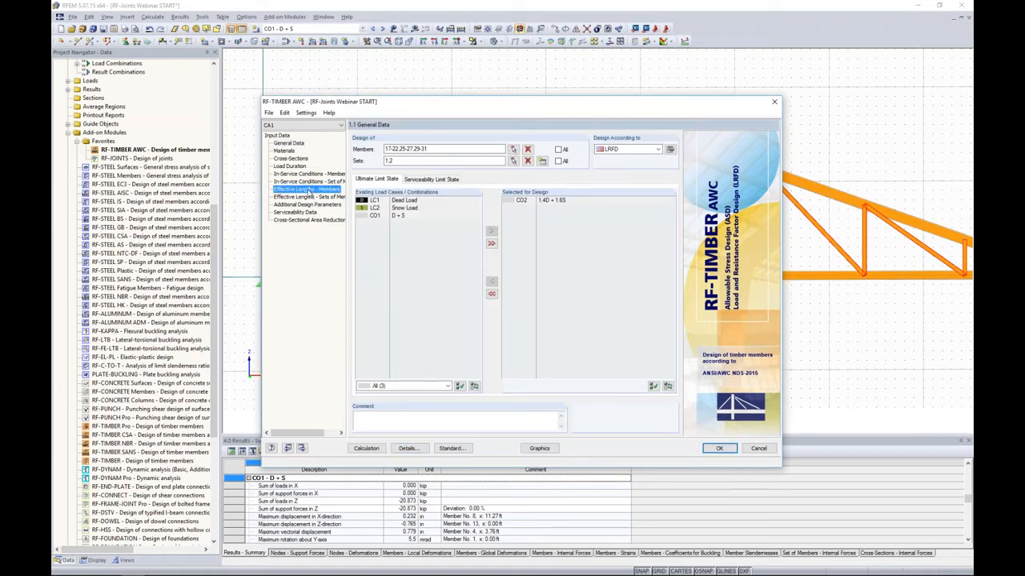
click(308, 191)
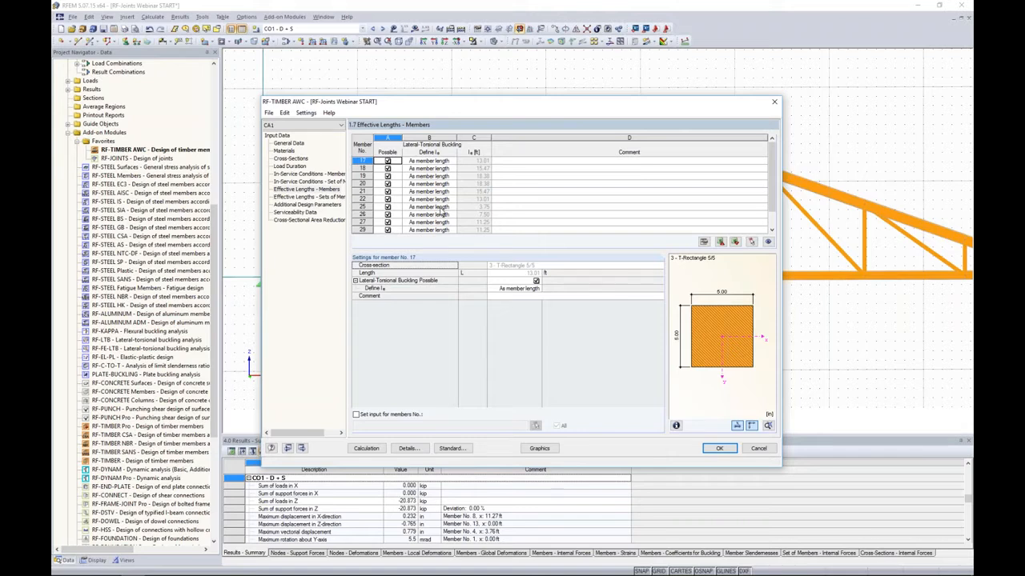
- Set the stability analysis back to the equivalent member method in the design details
click(410, 449)
click(422, 136)
click(396, 136)
click(361, 175)
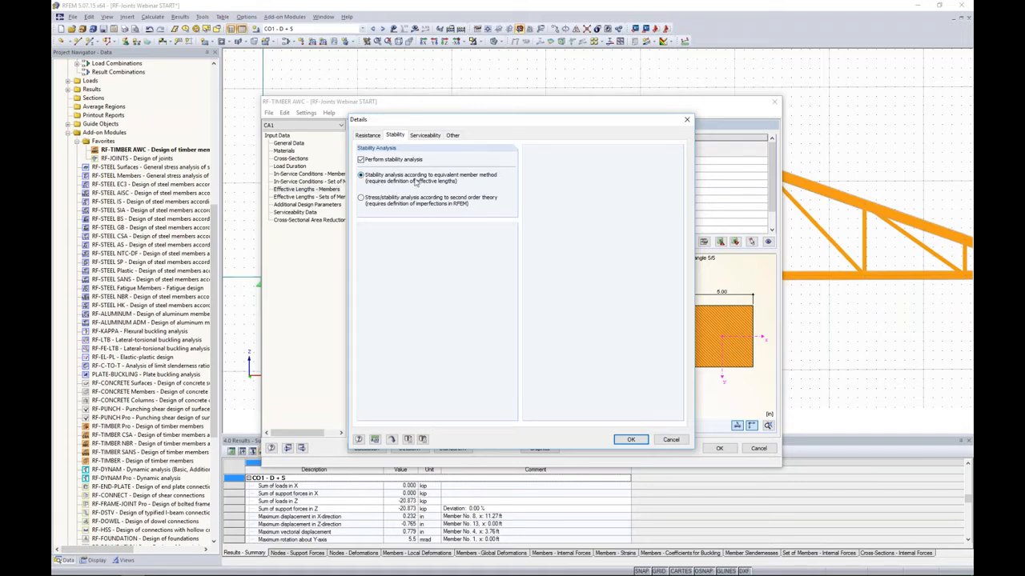
- Review the serviceability, cross-section optimization and slenderness details, try the 3.3 Member Slendernesses result window option, revert it, and apply the details
click(425, 136)
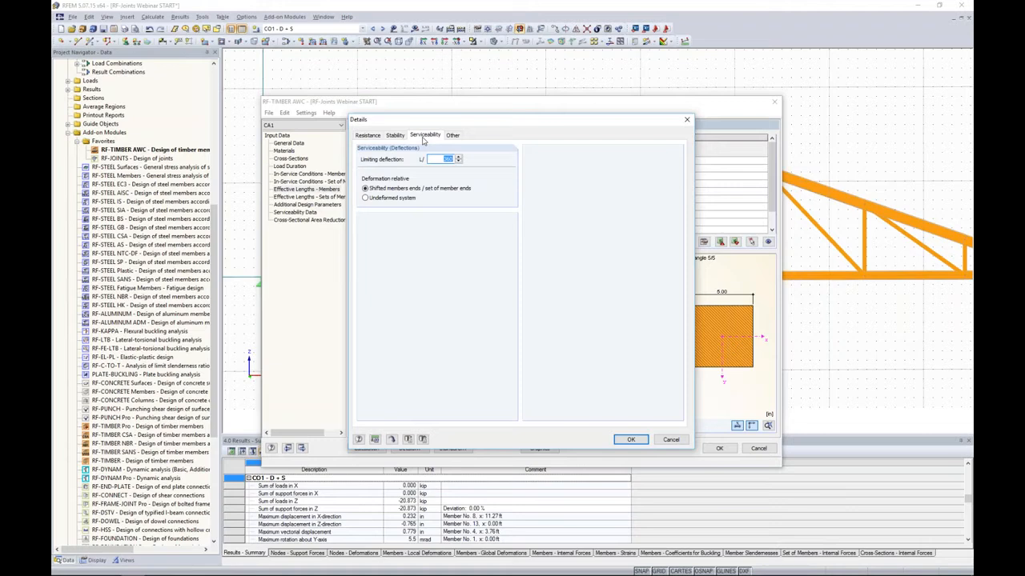
click(452, 136)
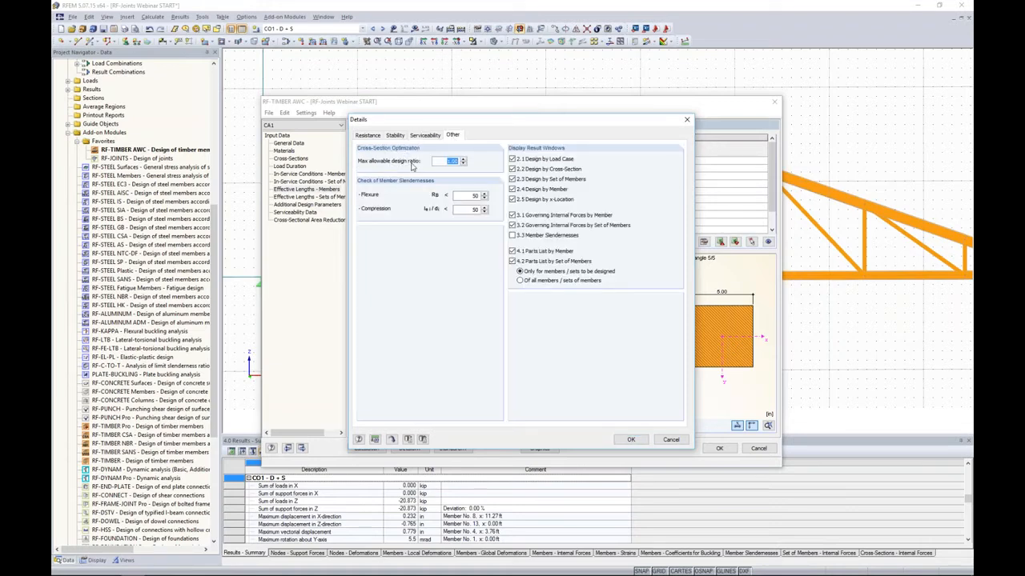
click(442, 161)
double_click(453, 161)
click(513, 237)
click(512, 237)
click(629, 440)
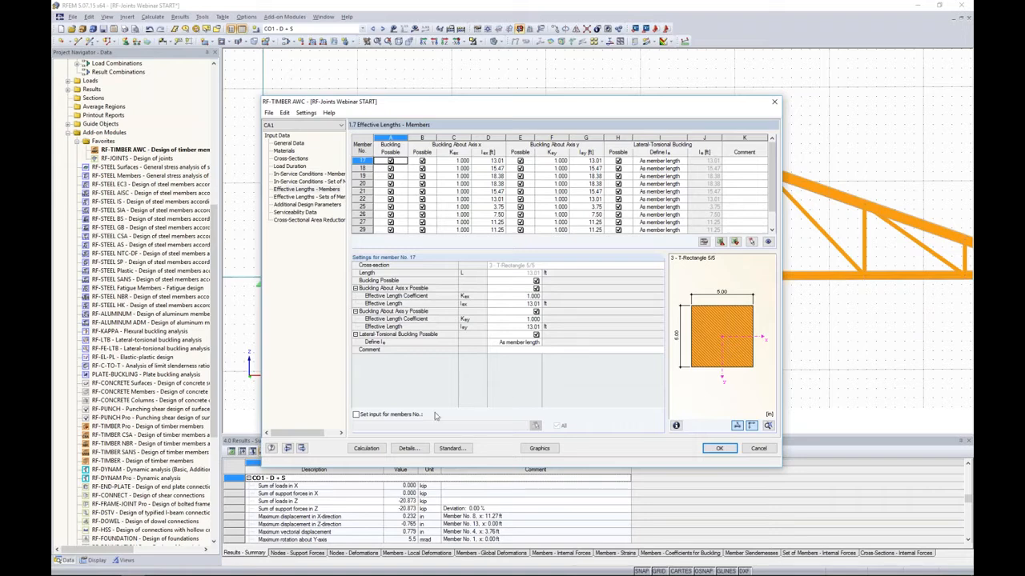
- Run the timber design calculation and review the results by load case, cross-section, set of members and member
click(366, 449)
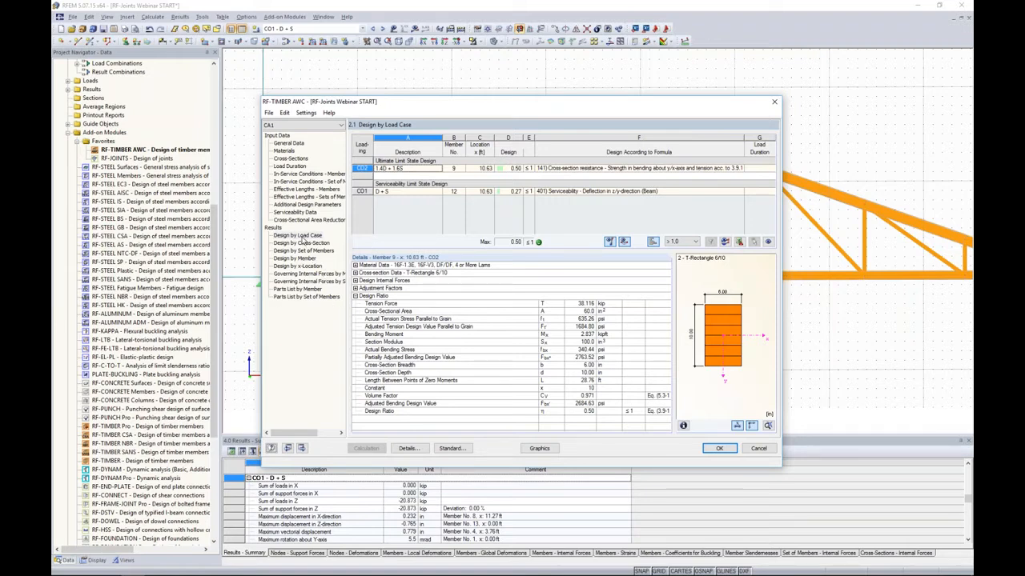
click(304, 242)
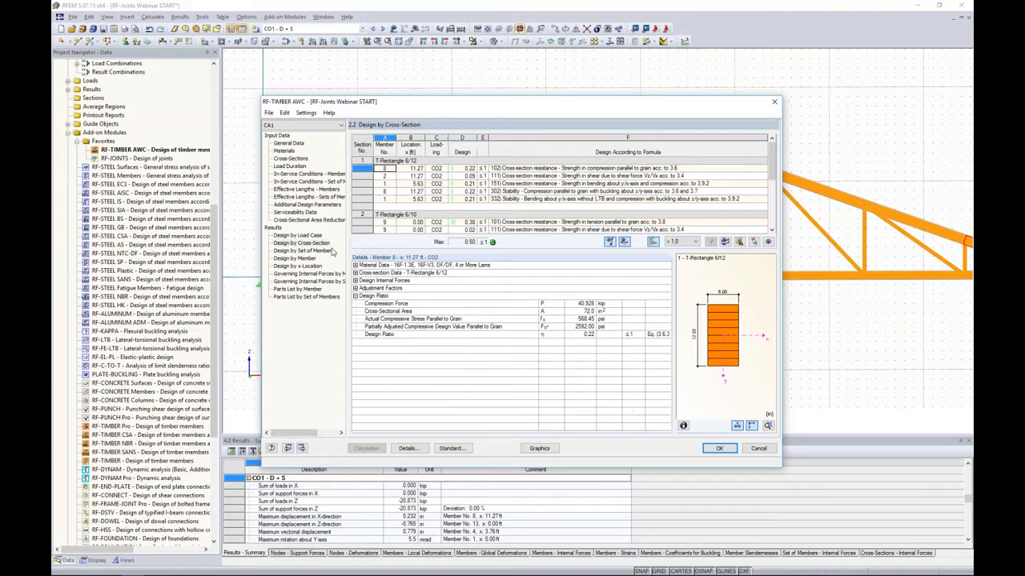
scroll(547, 192, down, 6)
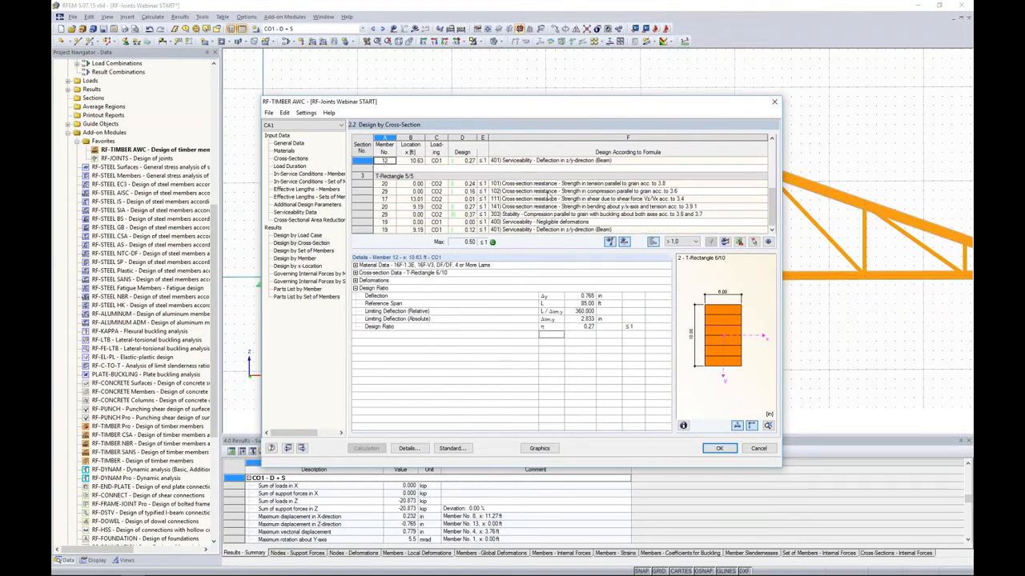
click(312, 250)
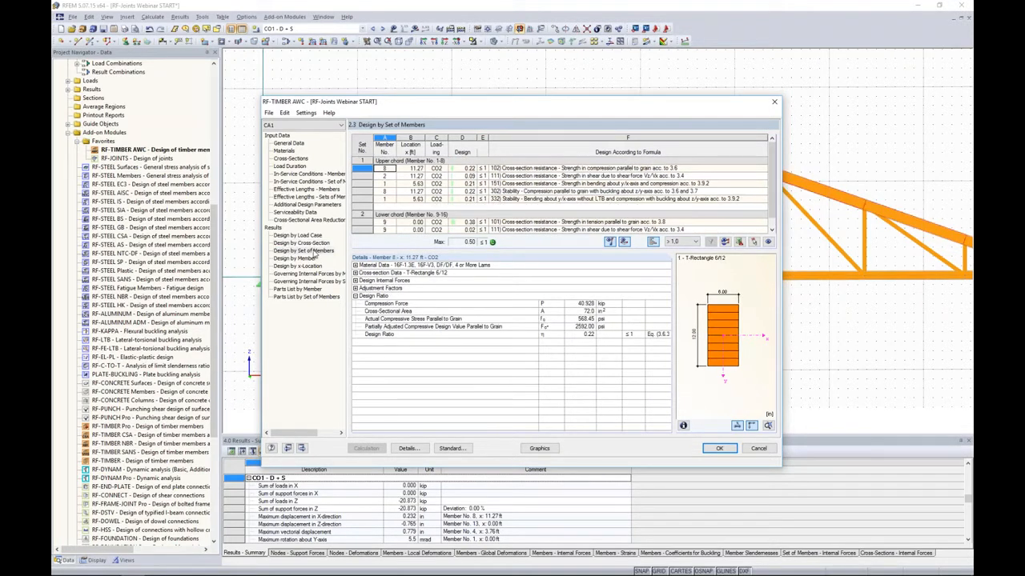
click(308, 259)
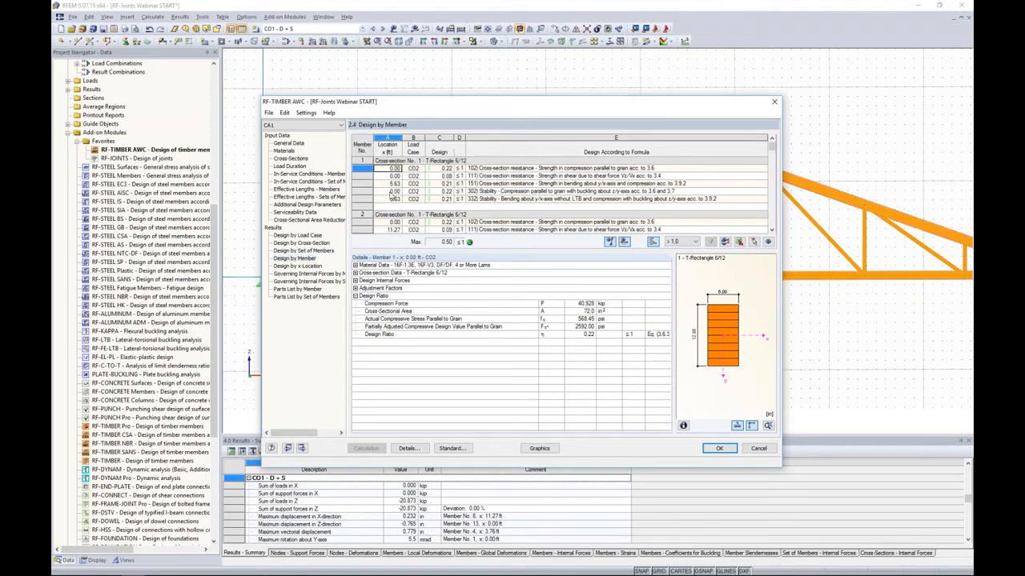
- Examine member 2's compression, shear and stability design checks and their governing locations on the truss model
drag(456, 105, 431, 294)
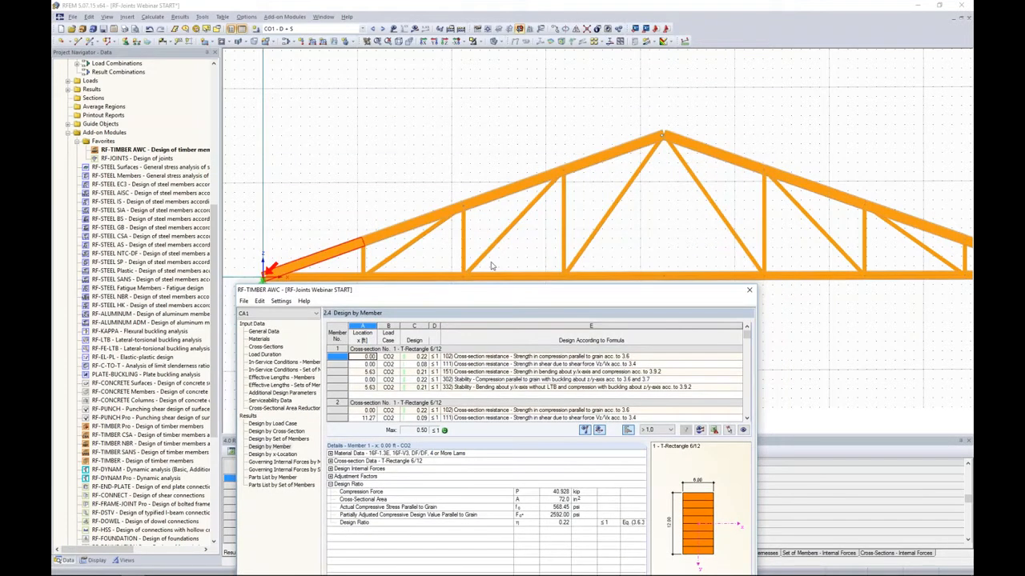
click(482, 371)
scroll(481, 369, down, 2)
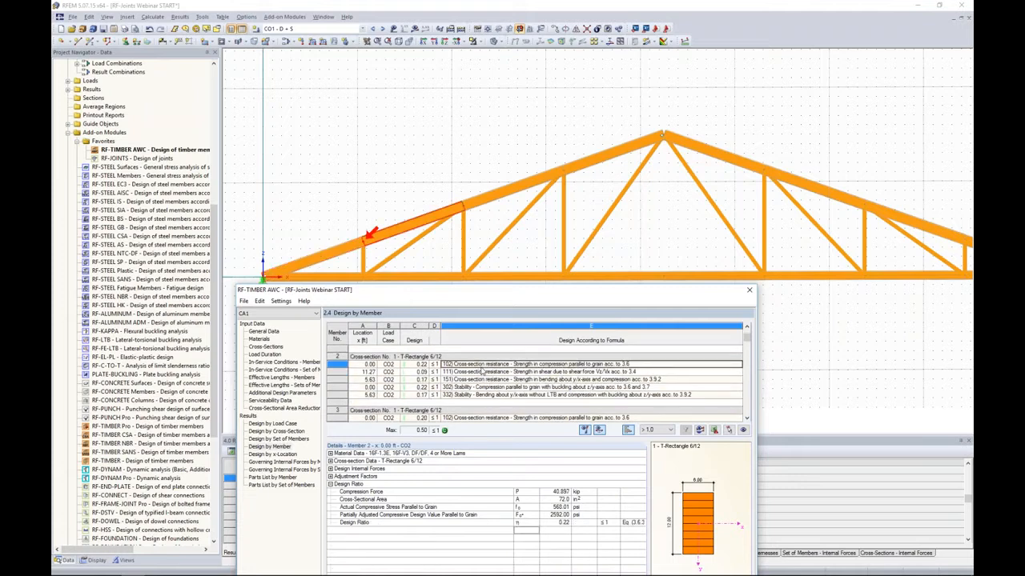
click(481, 372)
scroll(481, 372, down, 1)
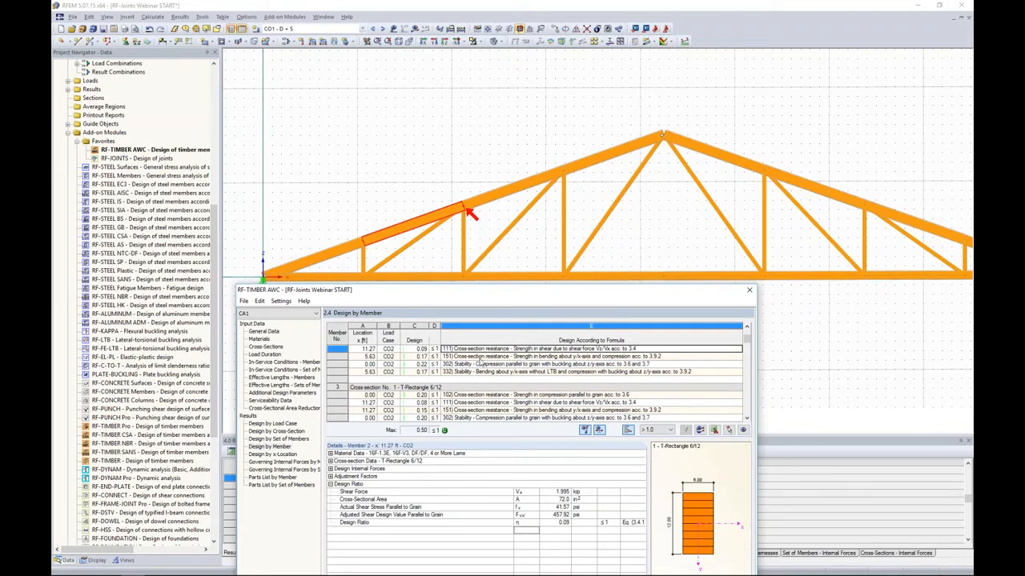
click(476, 372)
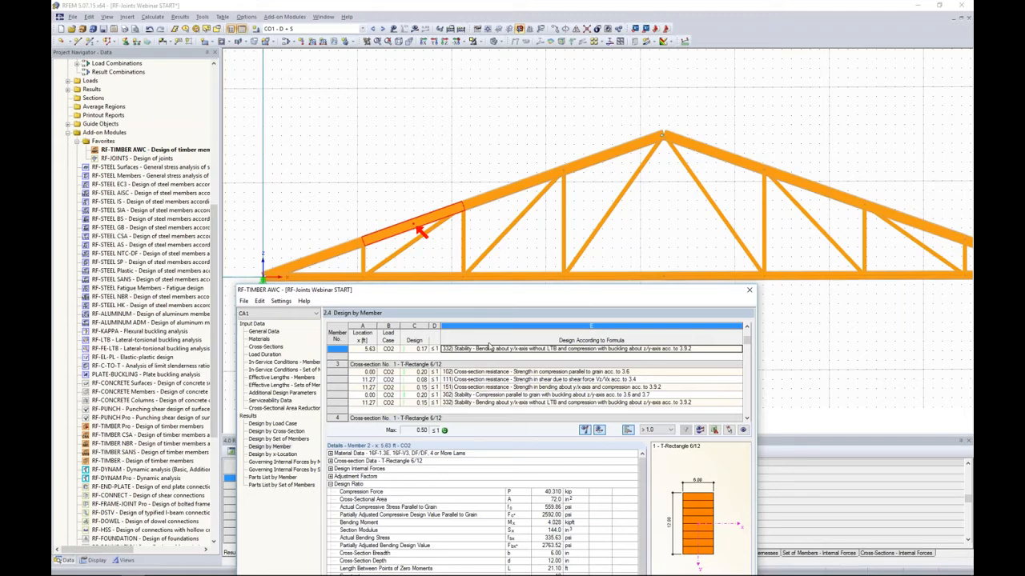
drag(505, 299, 547, 120)
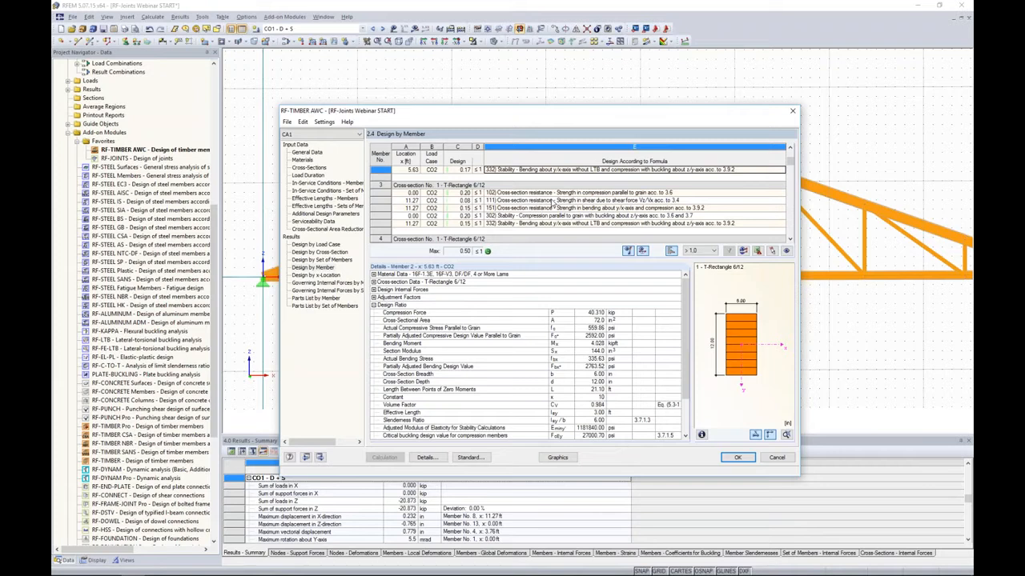
- Examine member 3's compression, shear, bending and stability checks, including the design ratio details and code references of the buckling check
click(542, 195)
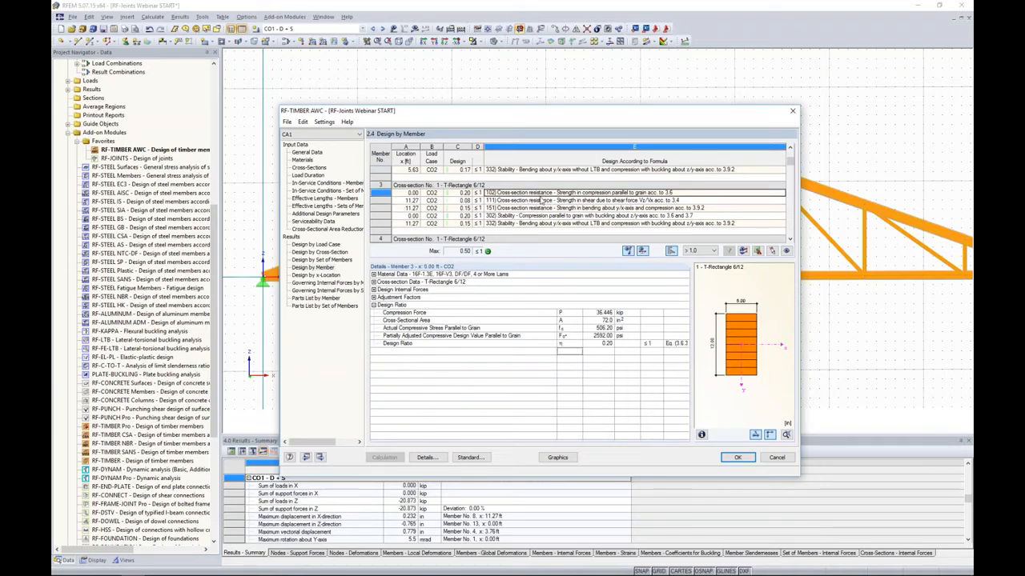
click(540, 202)
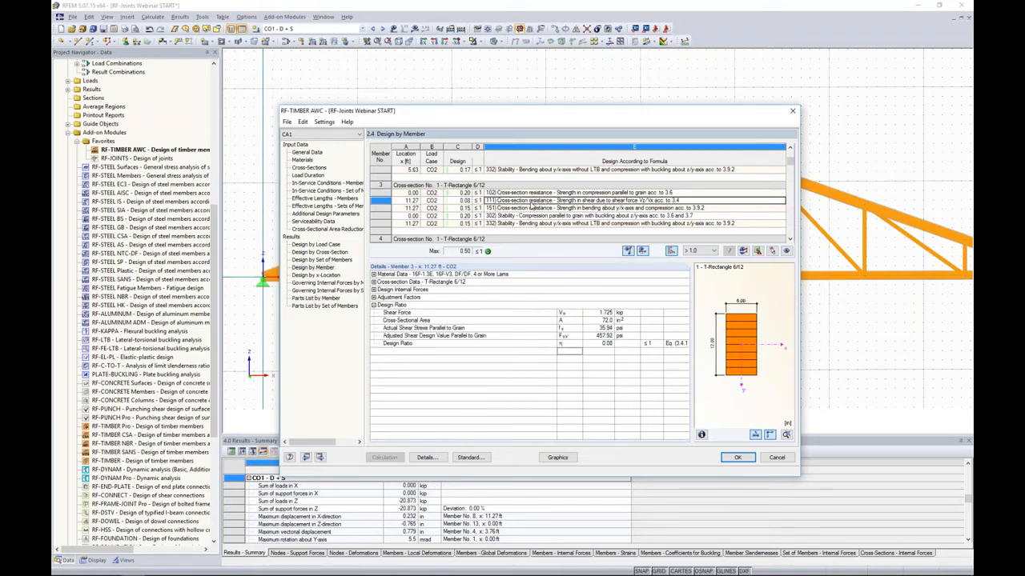
click(527, 193)
click(524, 200)
click(524, 208)
click(525, 215)
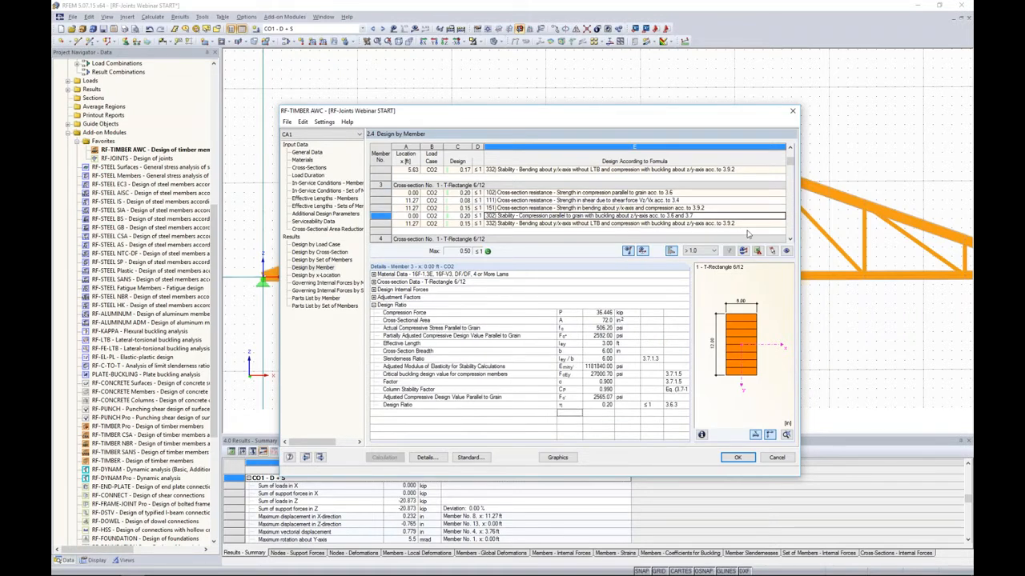
click(789, 239)
click(789, 239)
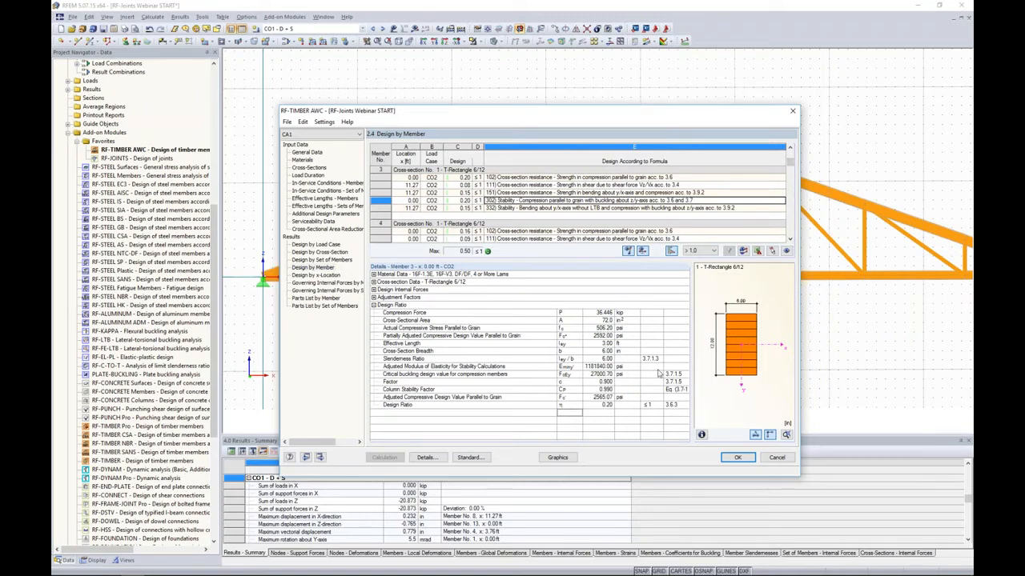
drag(664, 374, 686, 369)
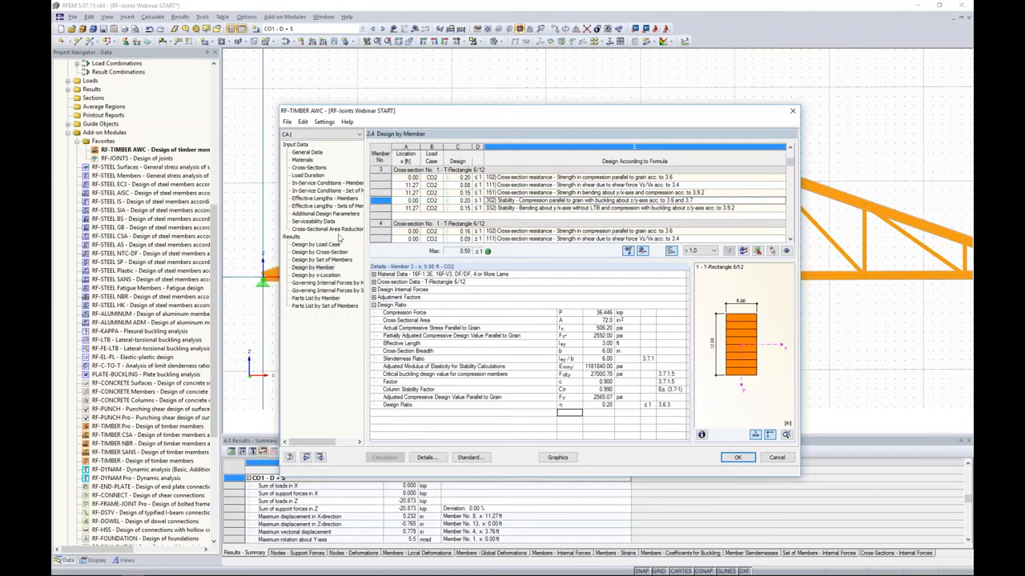
- Review the governing internal forces and parts list by member, and return to the cross-sections input data
click(330, 285)
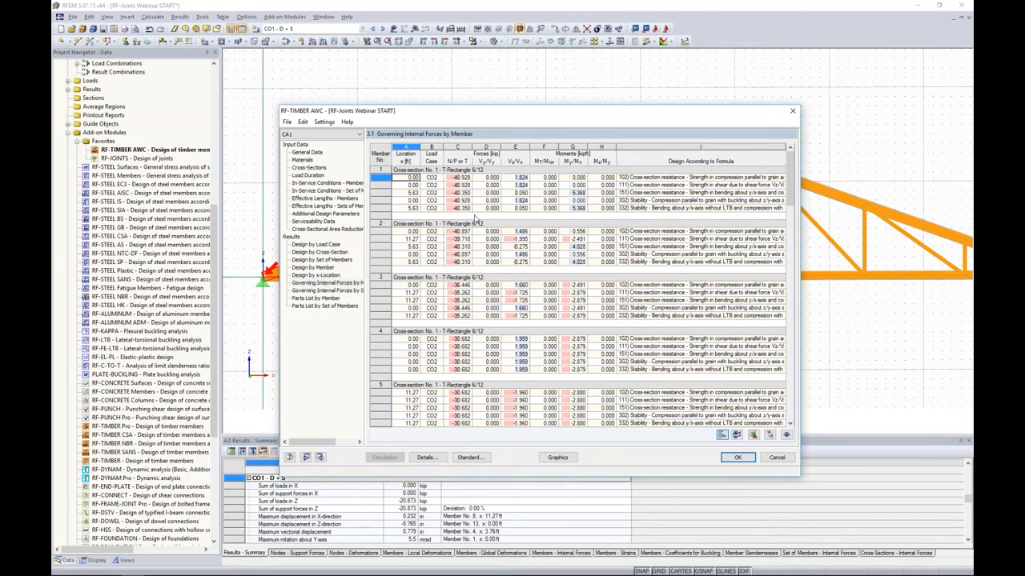
scroll(481, 227, down, 1)
scroll(482, 226, down, 8)
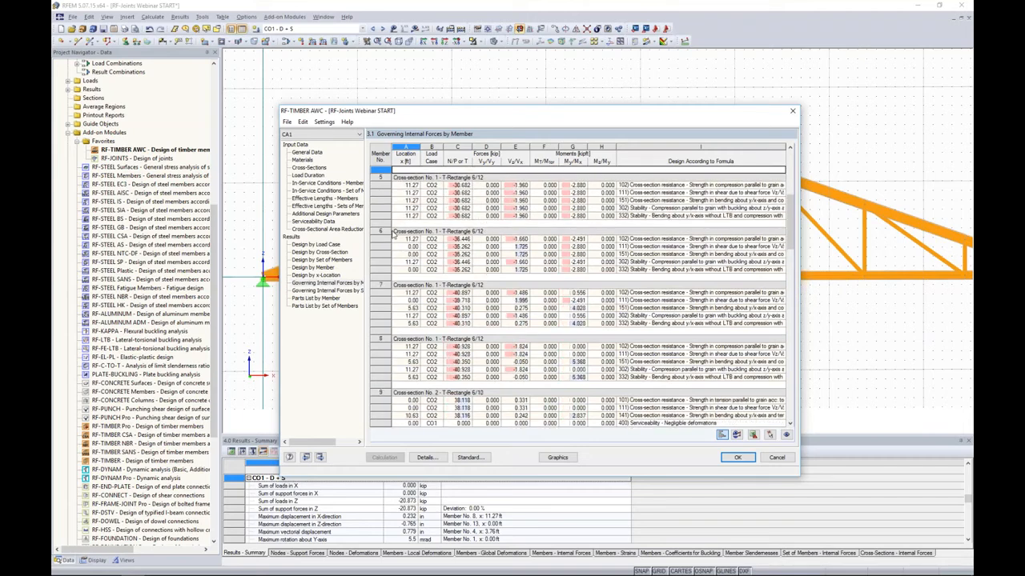
click(321, 298)
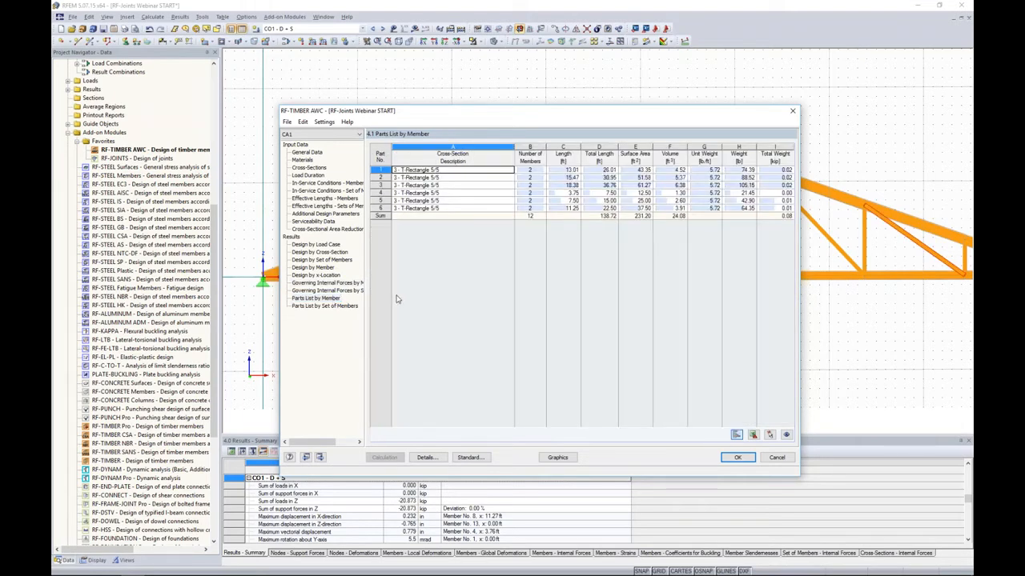
click(322, 170)
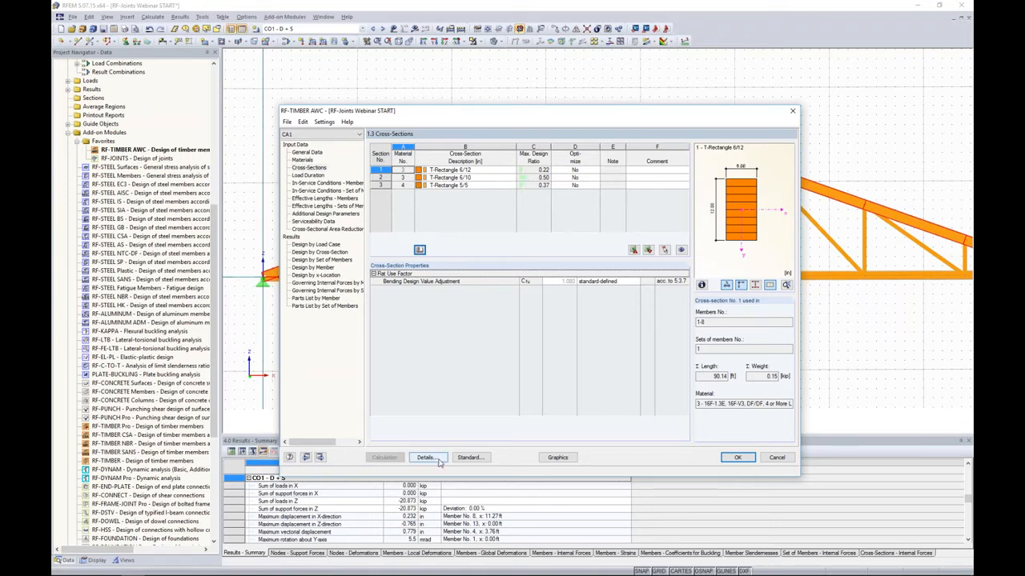
click(575, 169)
click(595, 171)
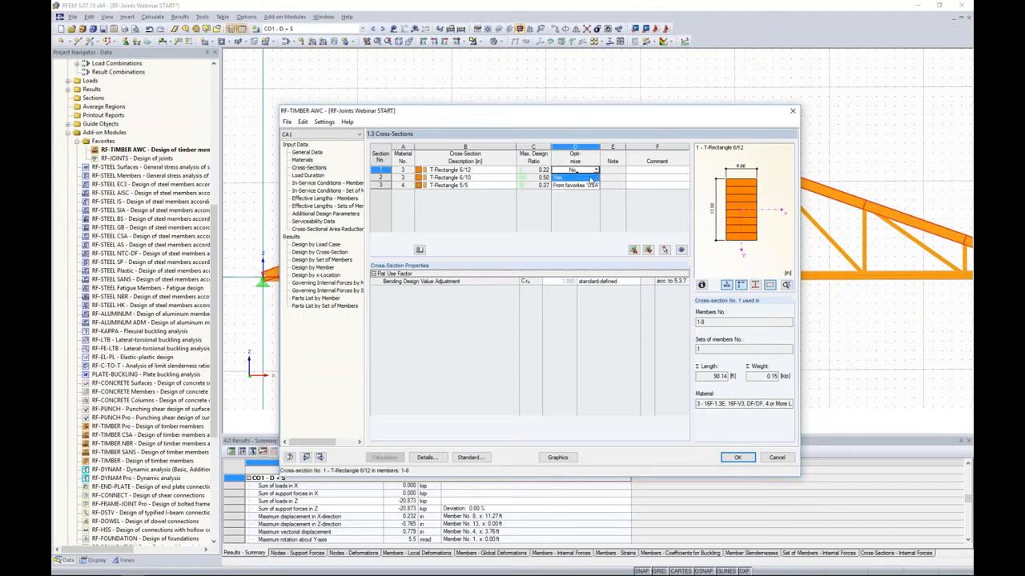
click(590, 179)
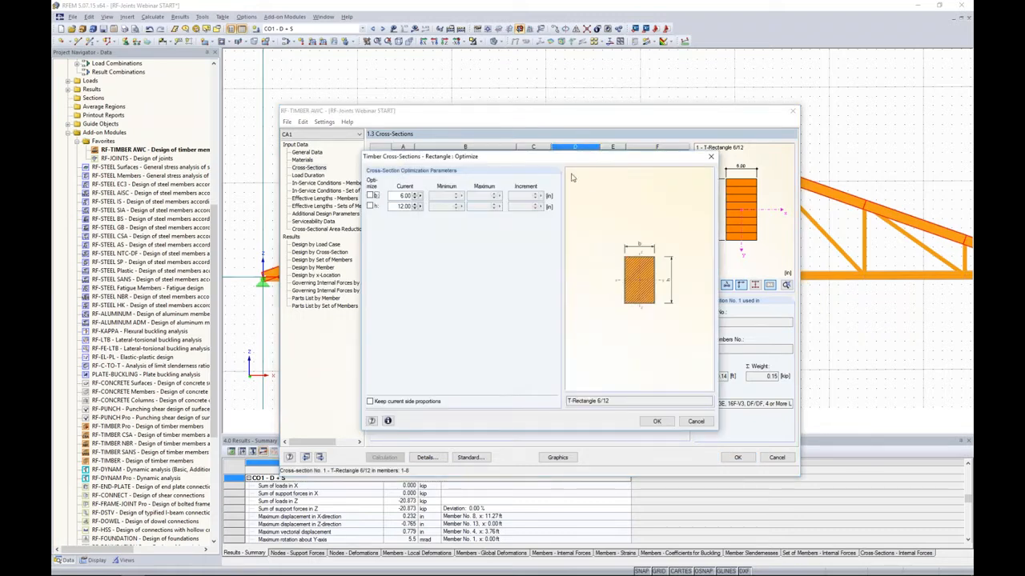
click(370, 195)
click(369, 206)
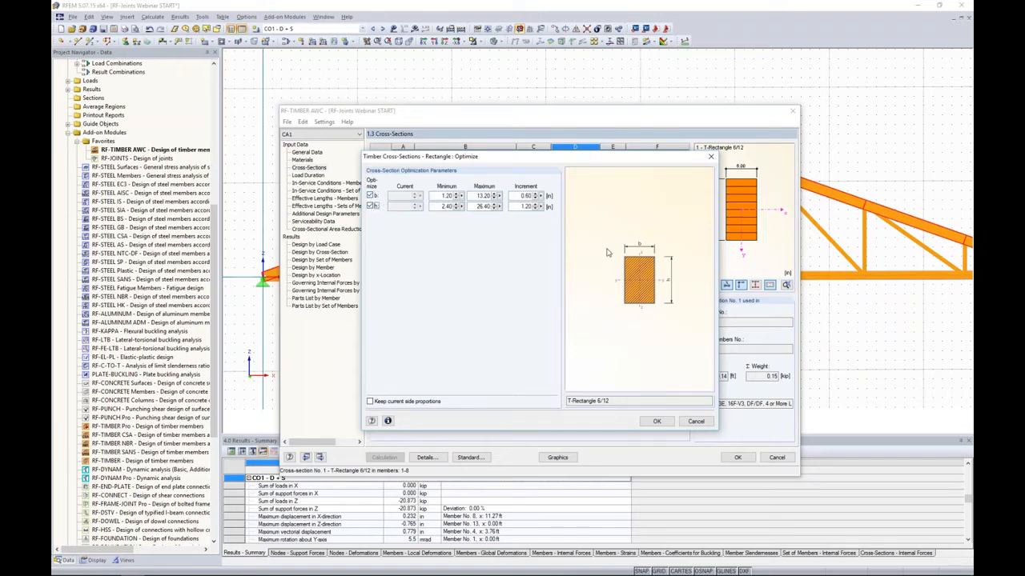
double_click(442, 196)
text(4)
key(Tab)
text(20)
key(Tab)
text(0.5)
click(696, 422)
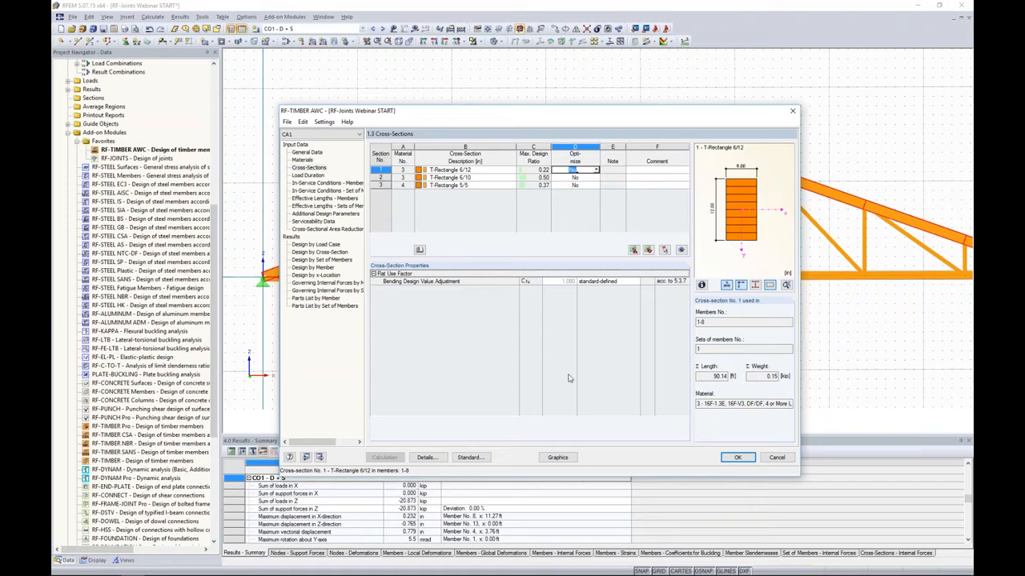
- Display the RF-TIMBER AWC CA1 design ratios graphically on the truss, first for the ultimate and then the serviceability limit state
click(558, 457)
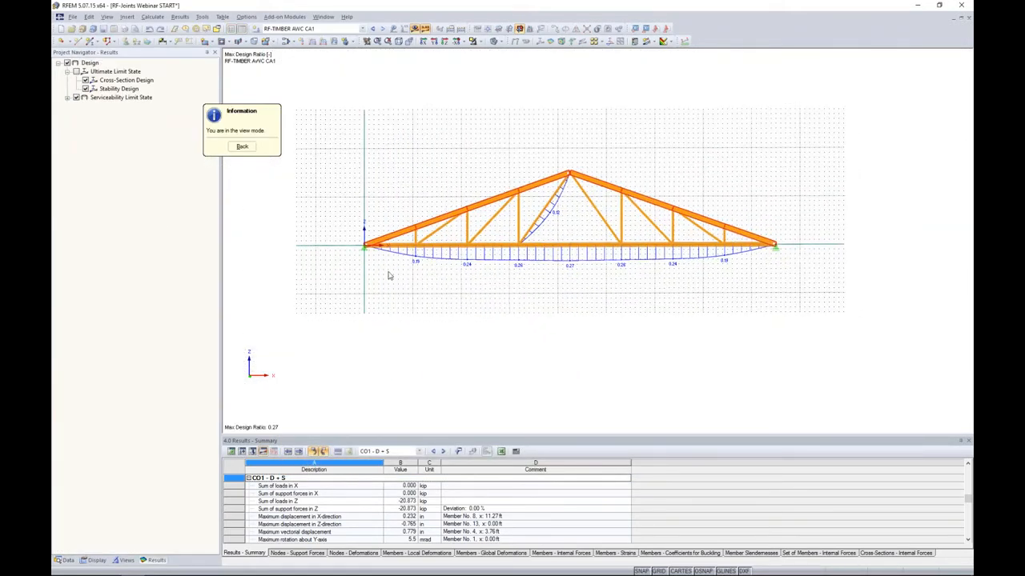
click(362, 28)
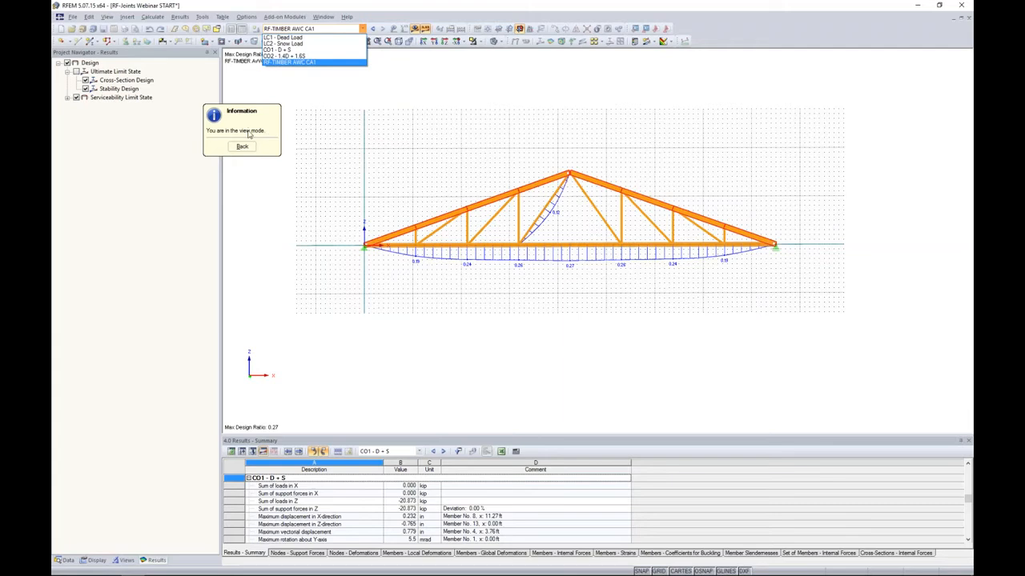
click(301, 63)
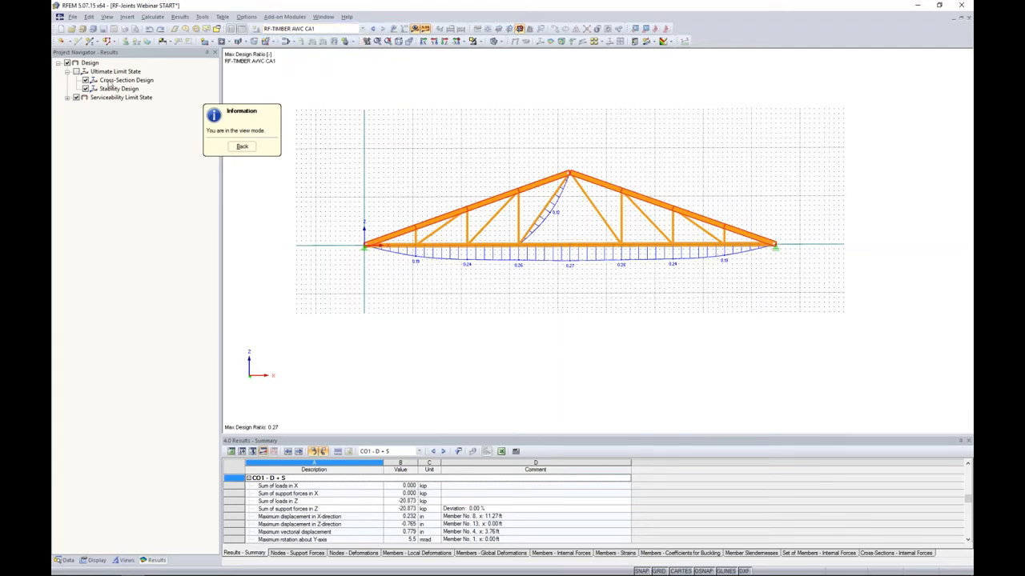
click(77, 71)
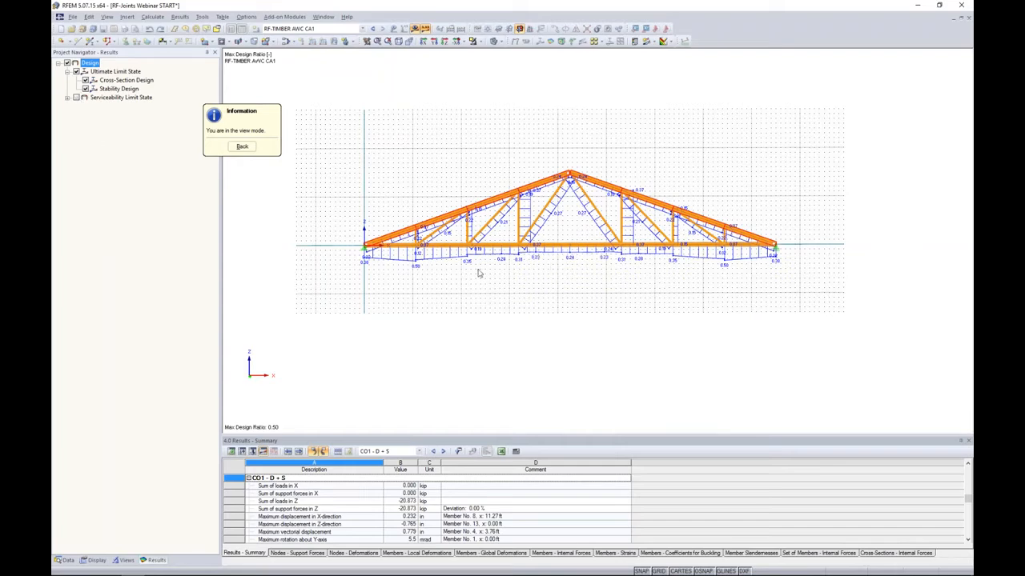
scroll(496, 269, up, 3)
middle_drag(504, 268, 523, 292)
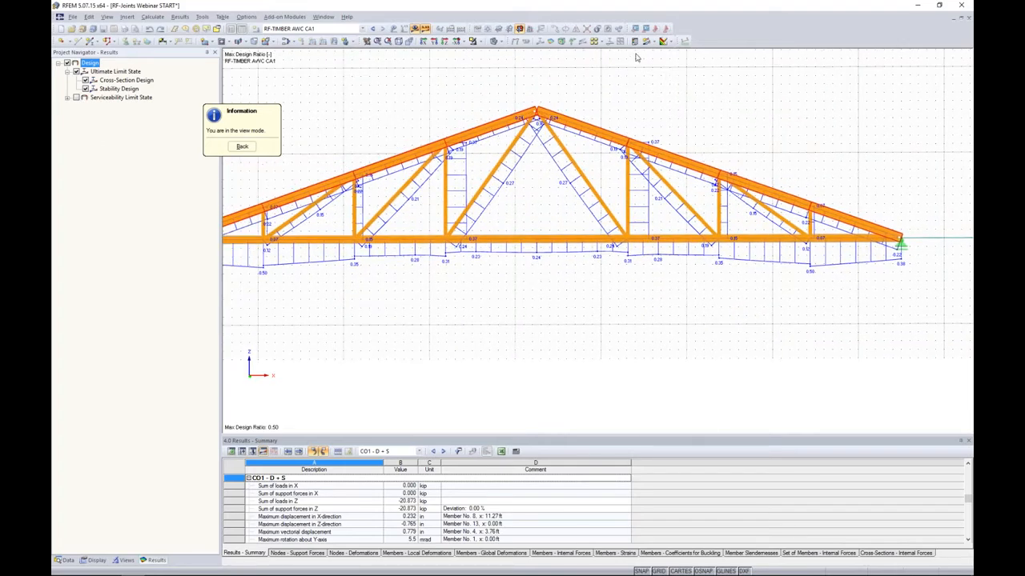
click(634, 42)
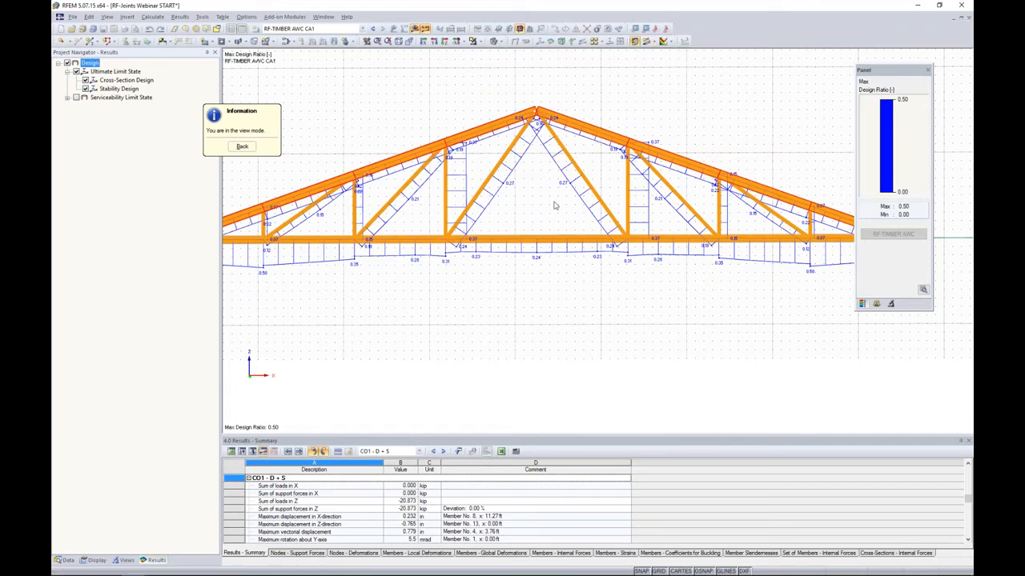
scroll(557, 218, down, 1)
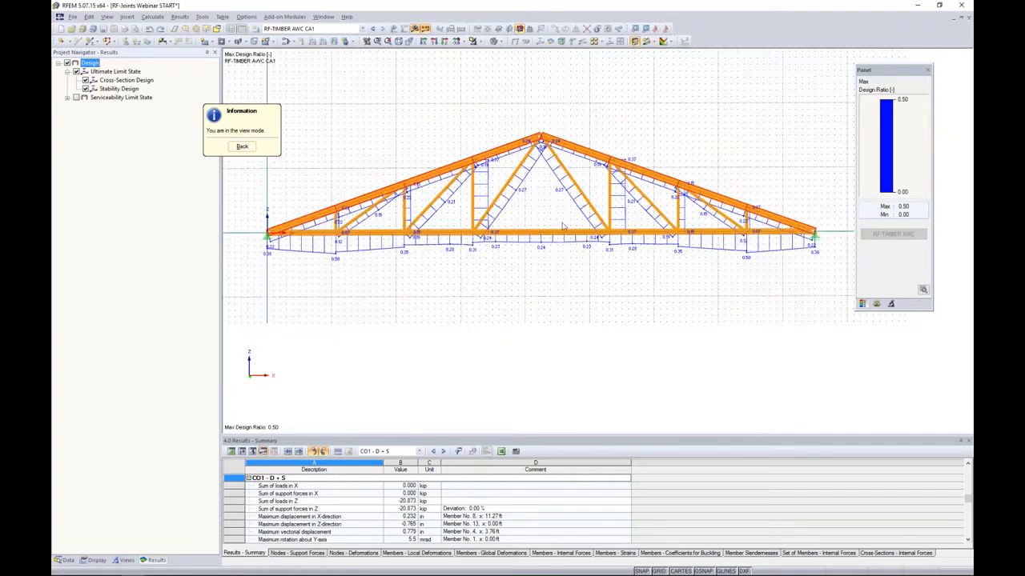
click(77, 98)
click(77, 72)
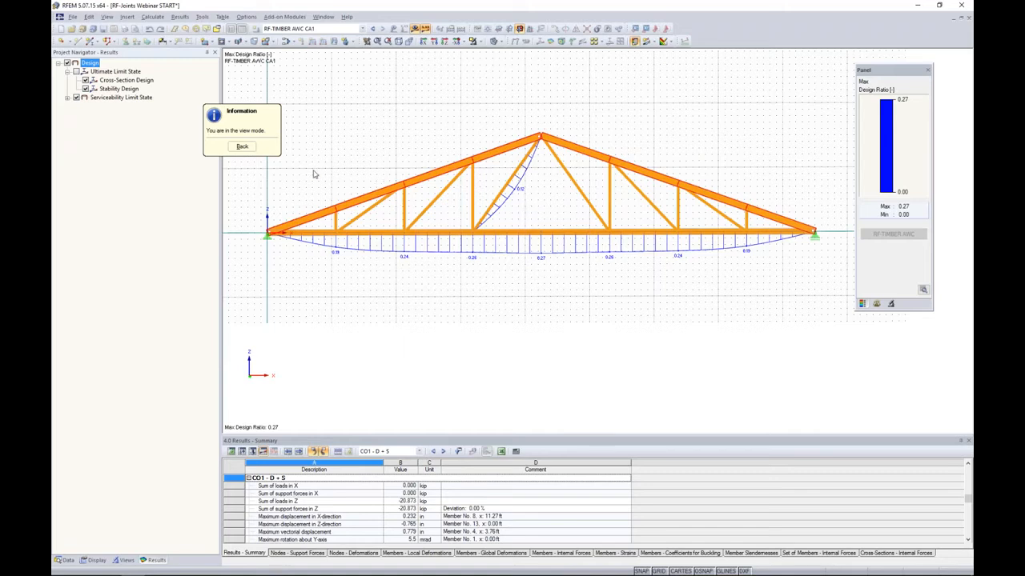
- Return from the graphical results, close RF-TIMBER AWC keeping its data, and open the RF-JOINTS add-on module
click(241, 147)
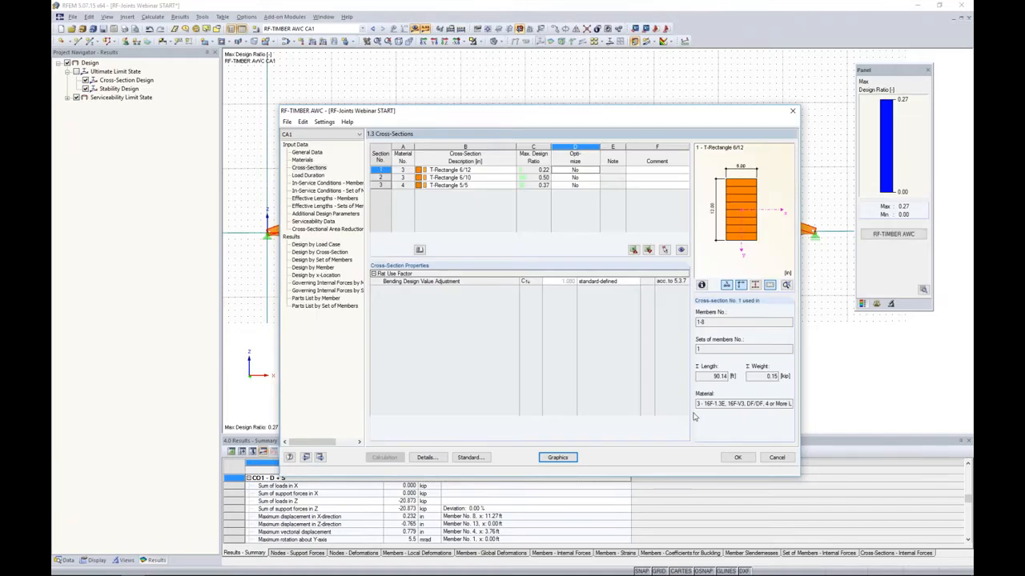
click(737, 458)
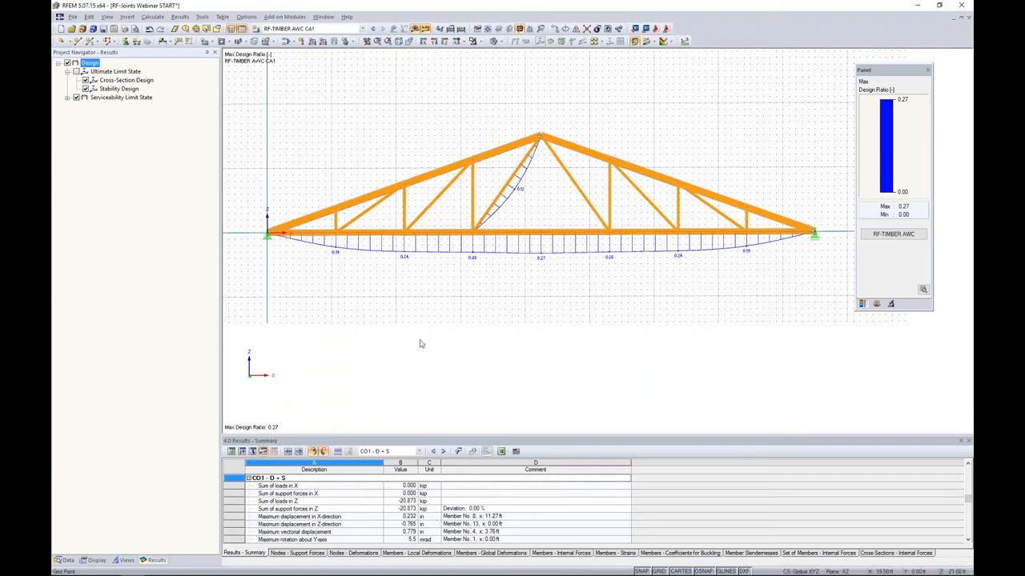
click(65, 560)
scroll(141, 372, up, 5)
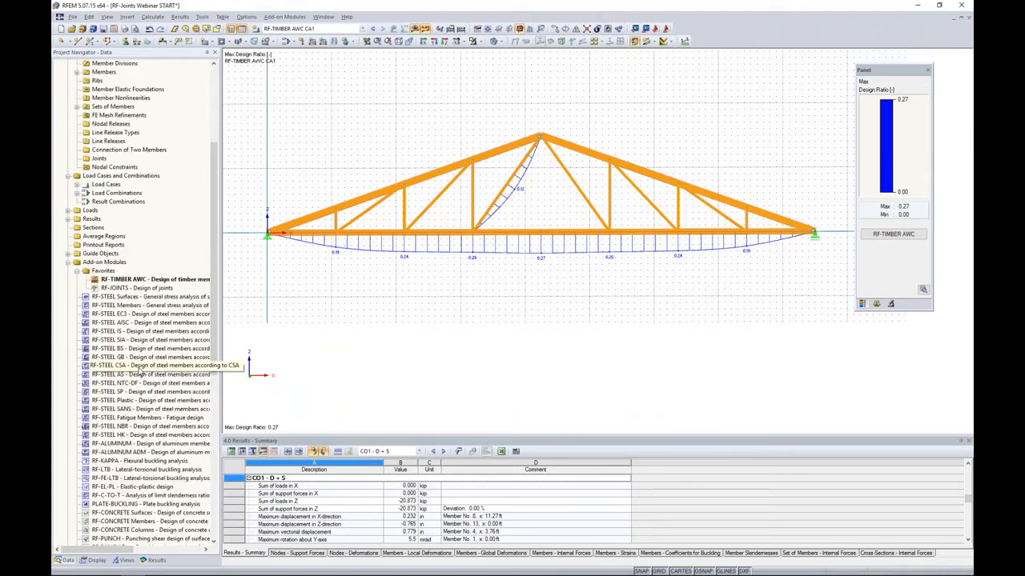
double_click(113, 290)
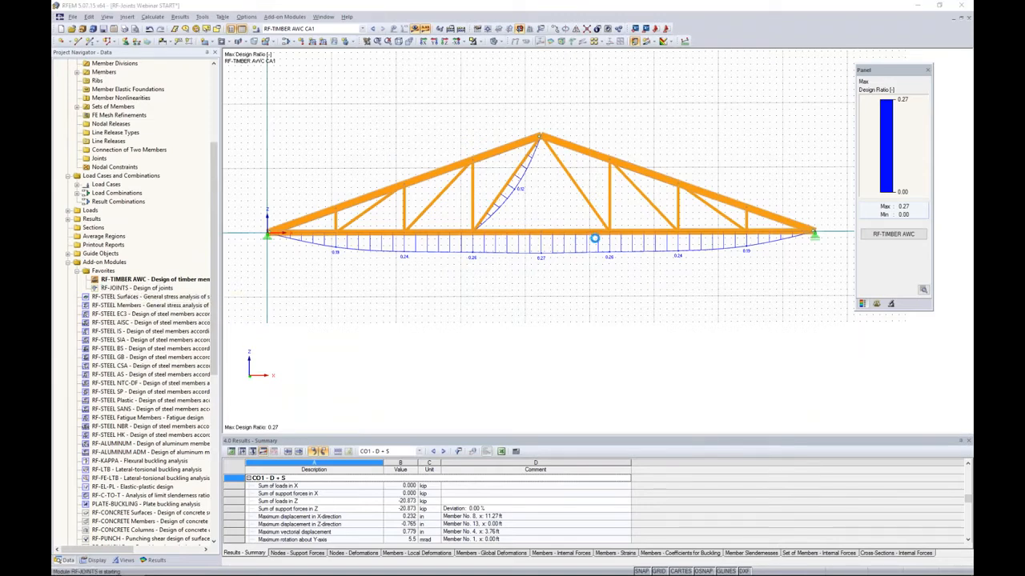
drag(568, 113, 600, 87)
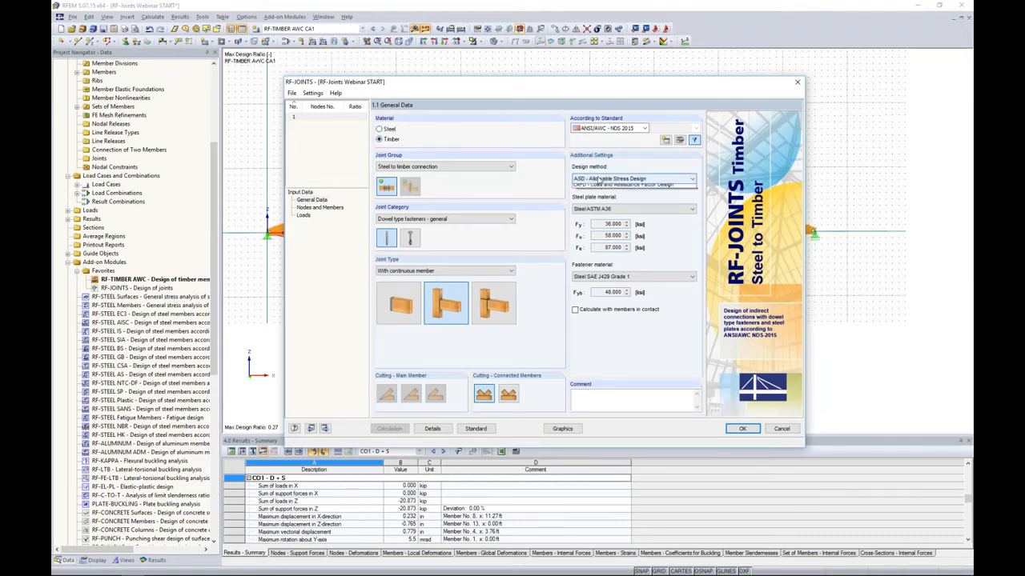
- Set the joint design method to LRFD - Load and Resistance Factor Design, with Dowel type fasteners - general as the joint category
click(599, 179)
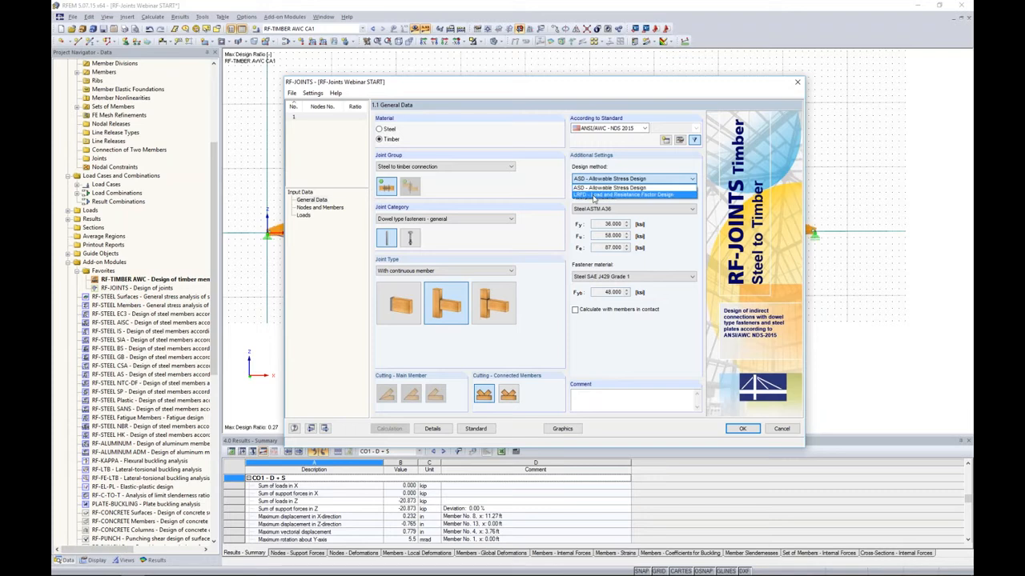
click(593, 195)
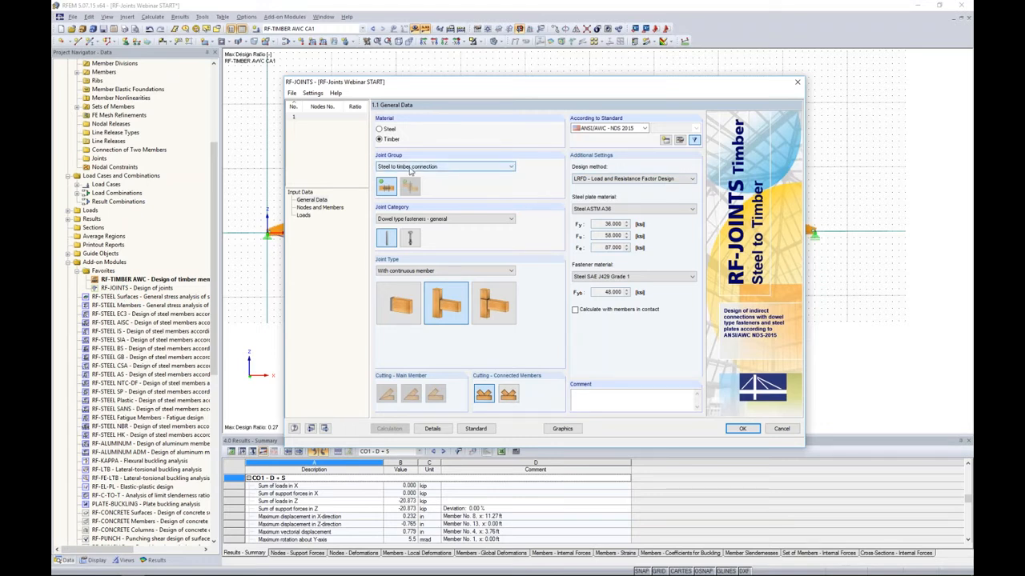
click(411, 237)
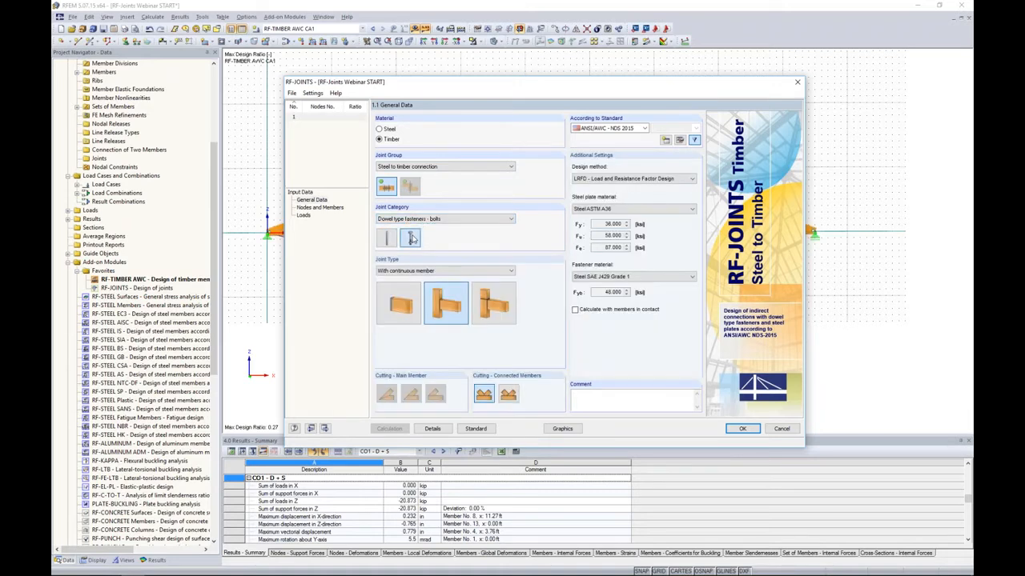
click(392, 241)
- Compare the available joint types against the truss model and choose Without continuous member
click(401, 312)
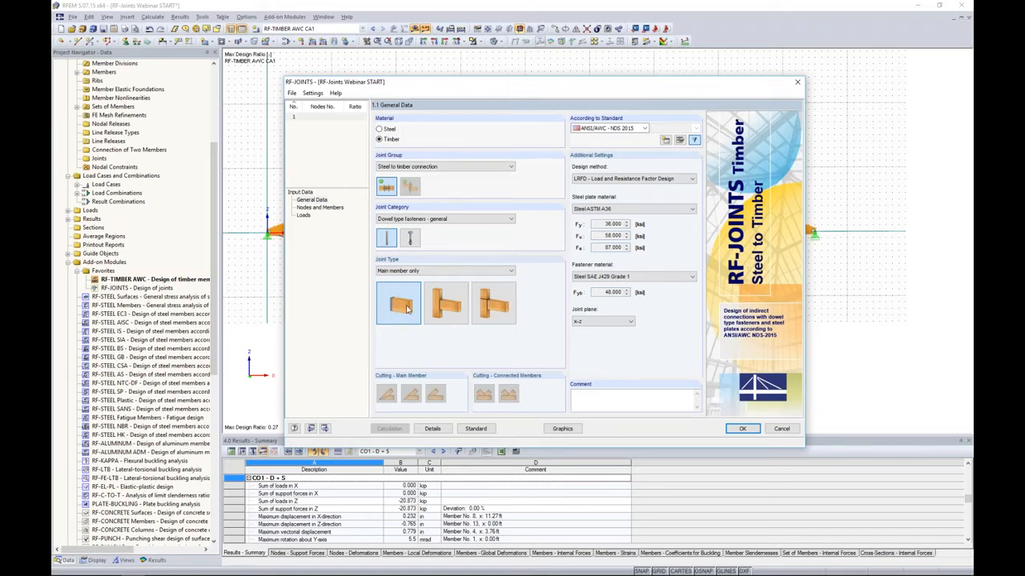
click(442, 309)
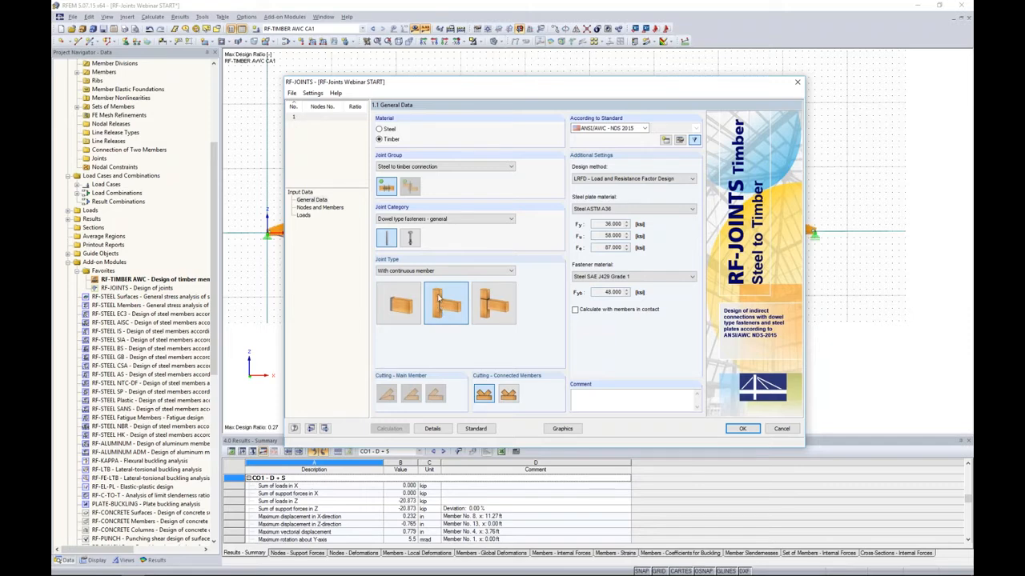
drag(467, 83, 681, 63)
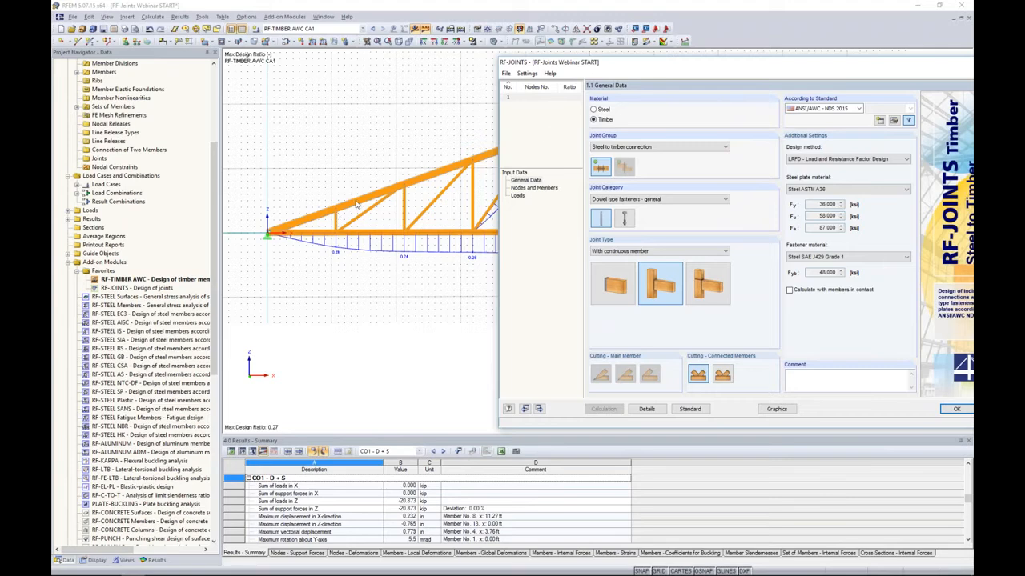
drag(656, 69, 422, 78)
click(506, 290)
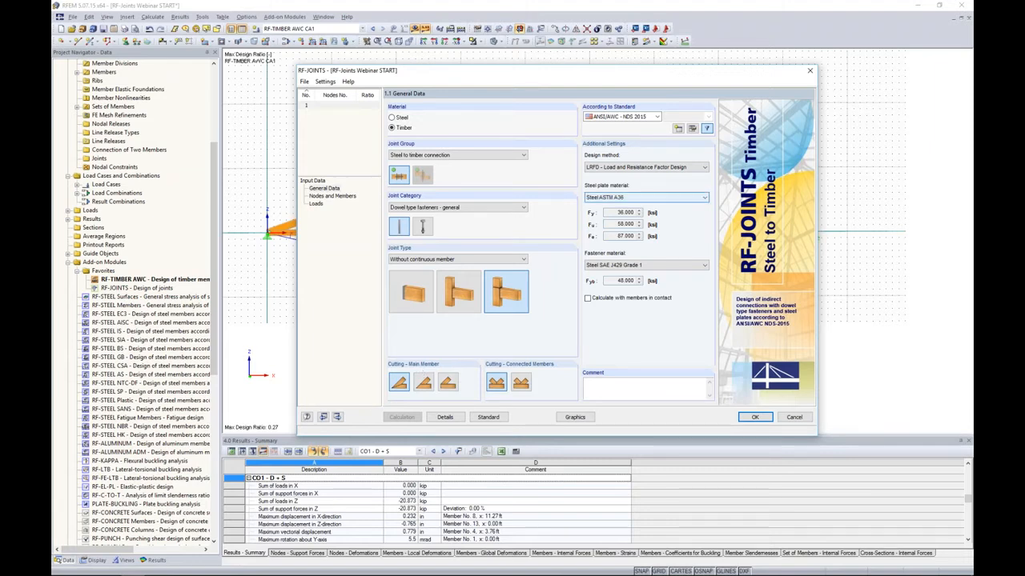
- Choose Steel ASTM A36 as the steel plate material and Steel SAE J429 Grade 1 as the fastener material
click(631, 198)
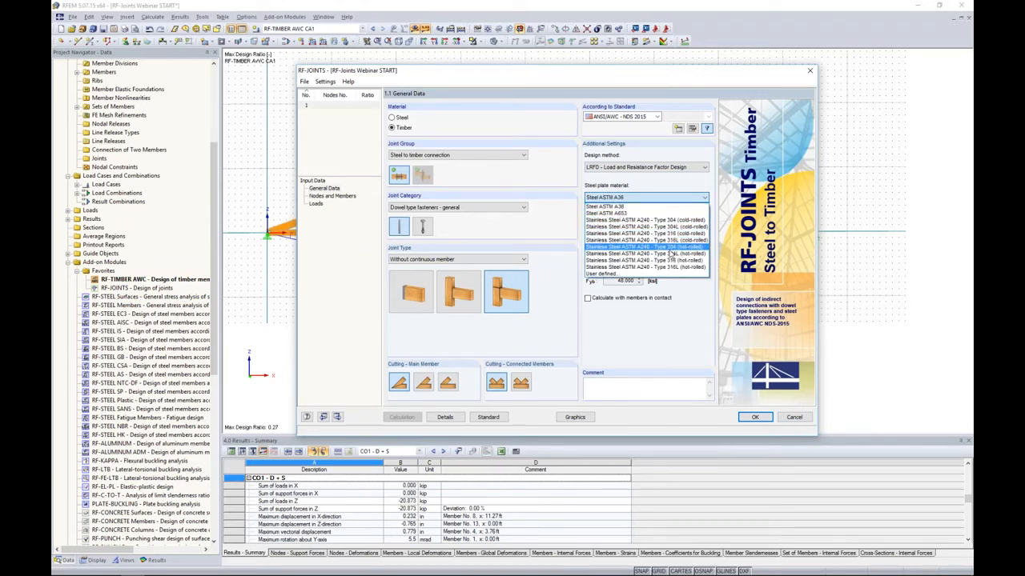
click(657, 274)
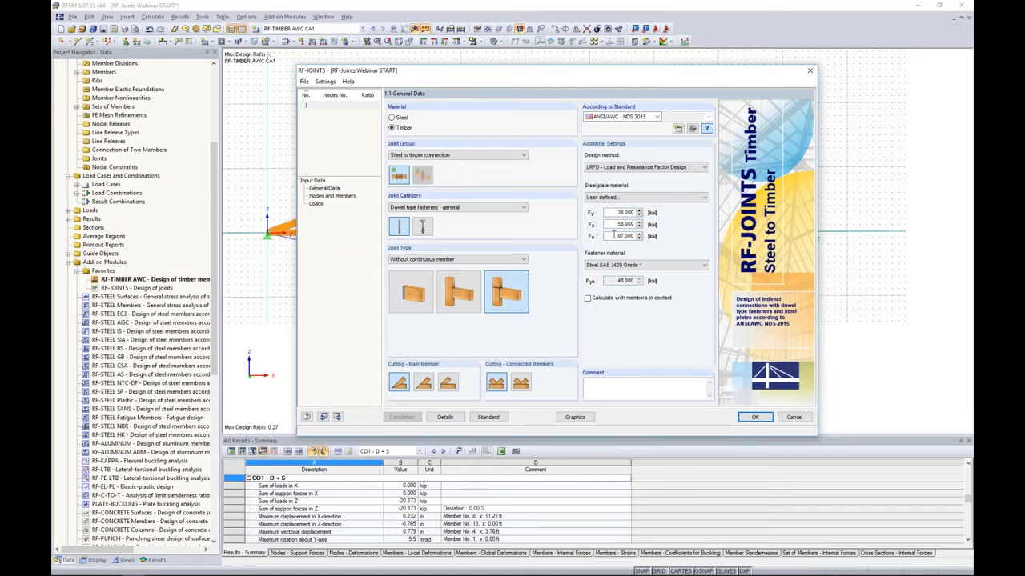
click(617, 197)
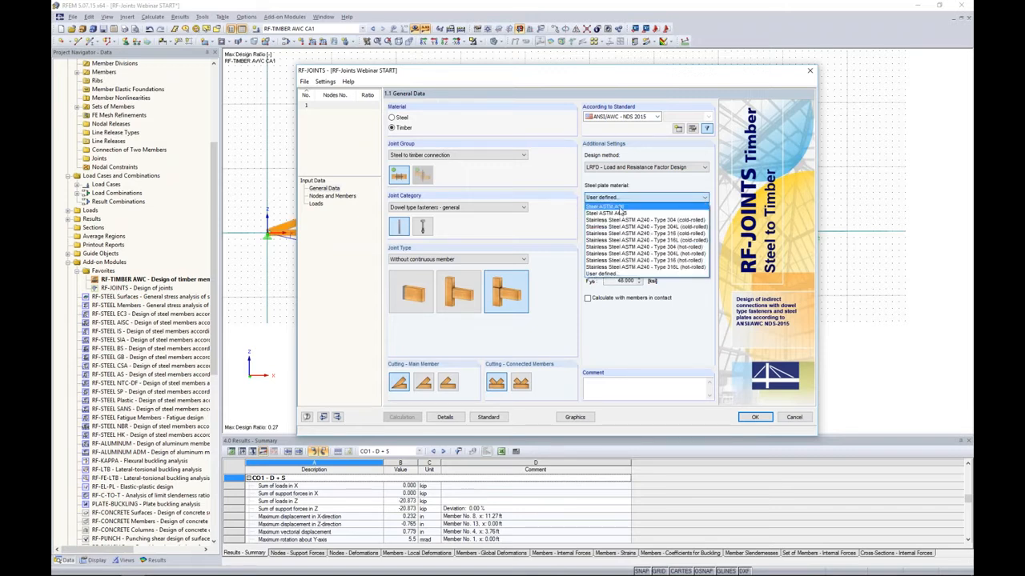
click(621, 212)
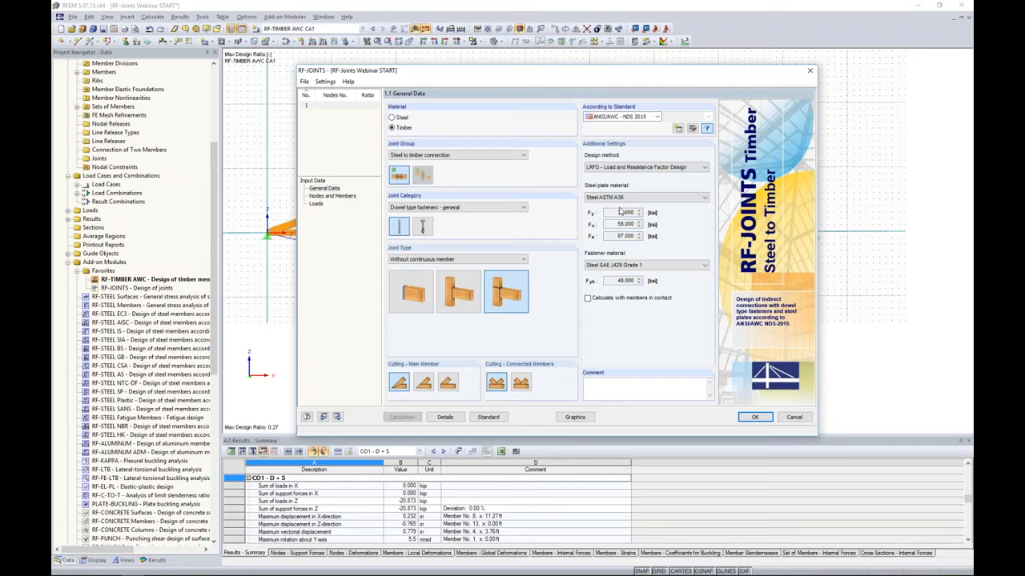
click(623, 265)
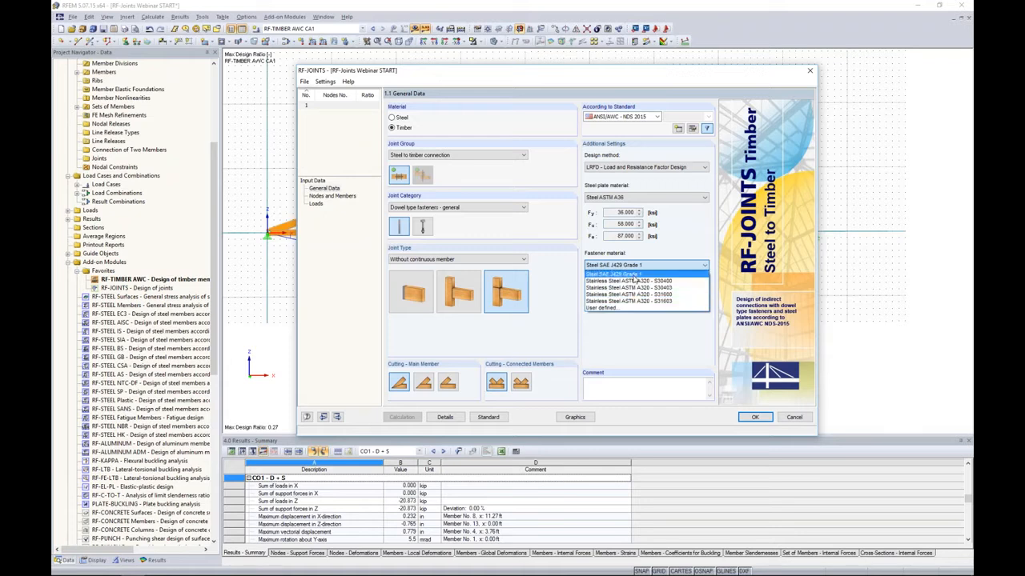
click(634, 277)
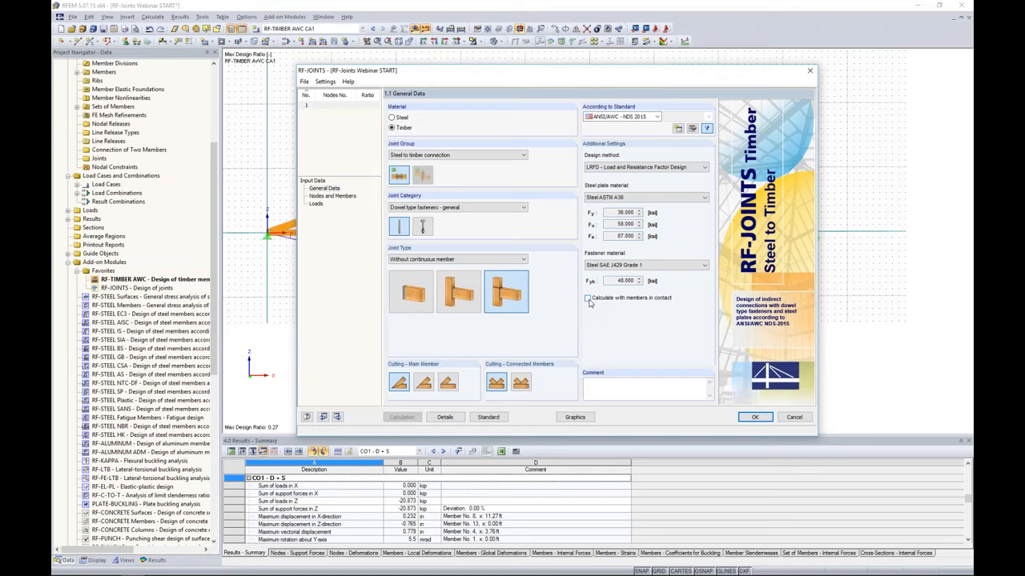
- Show the truss in front view in the Nodes and Members preview and change the definition type to Set manually
click(328, 196)
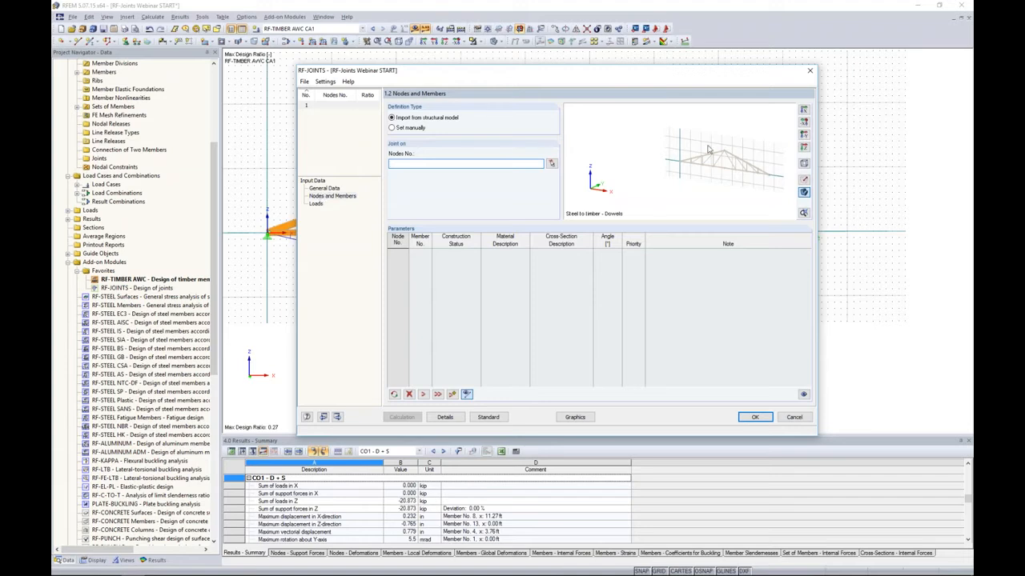
mouse_move(709, 152)
middle_down()
mouse_move(631, 148)
mouse_move(703, 172)
middle_up()
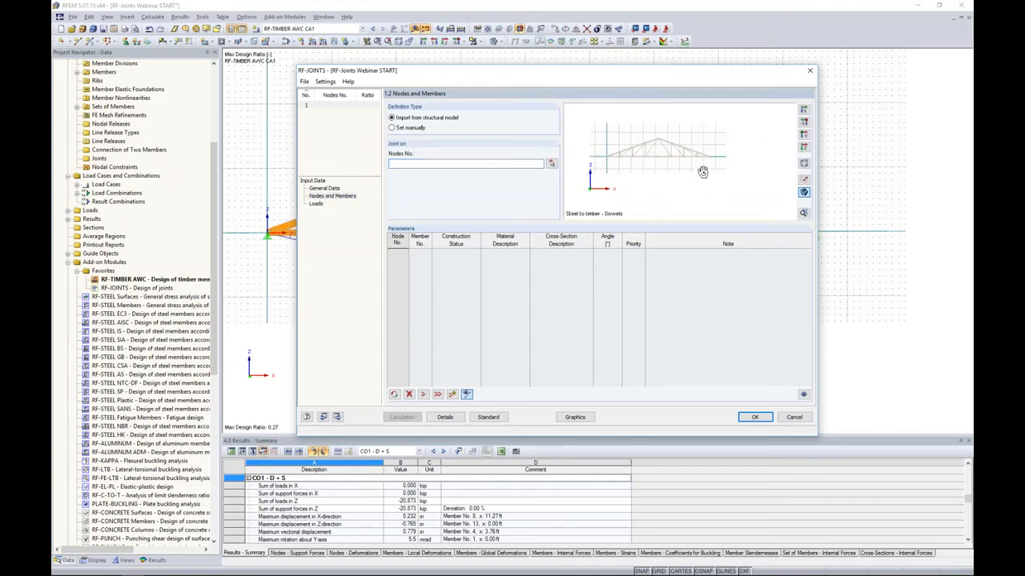
click(804, 135)
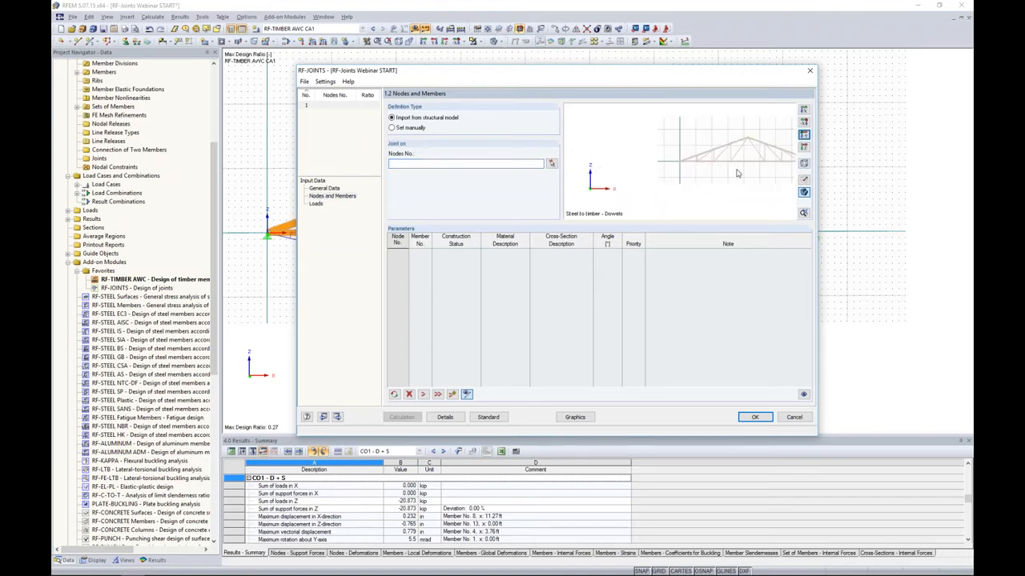
middle_drag(682, 181, 715, 185)
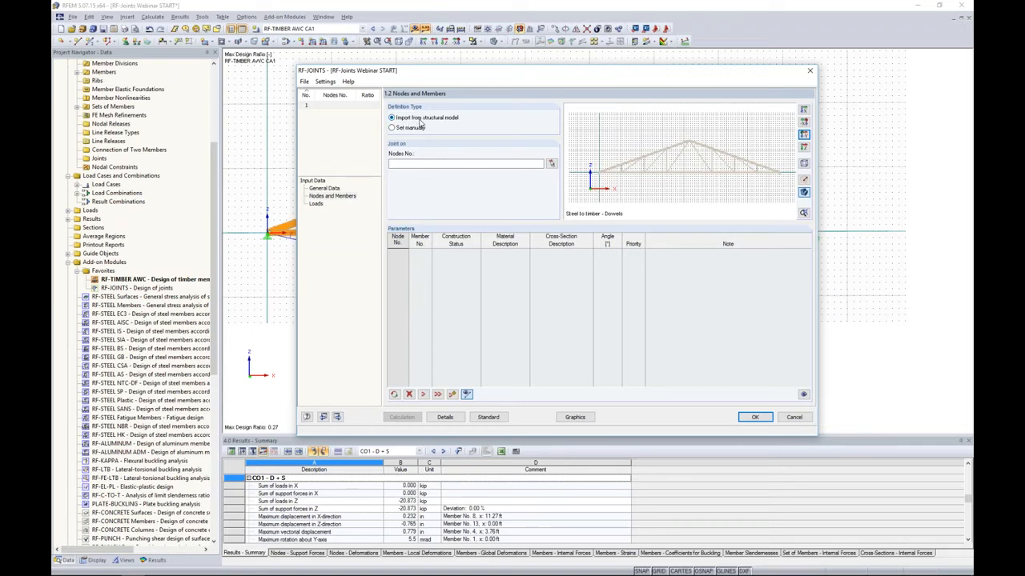
click(391, 128)
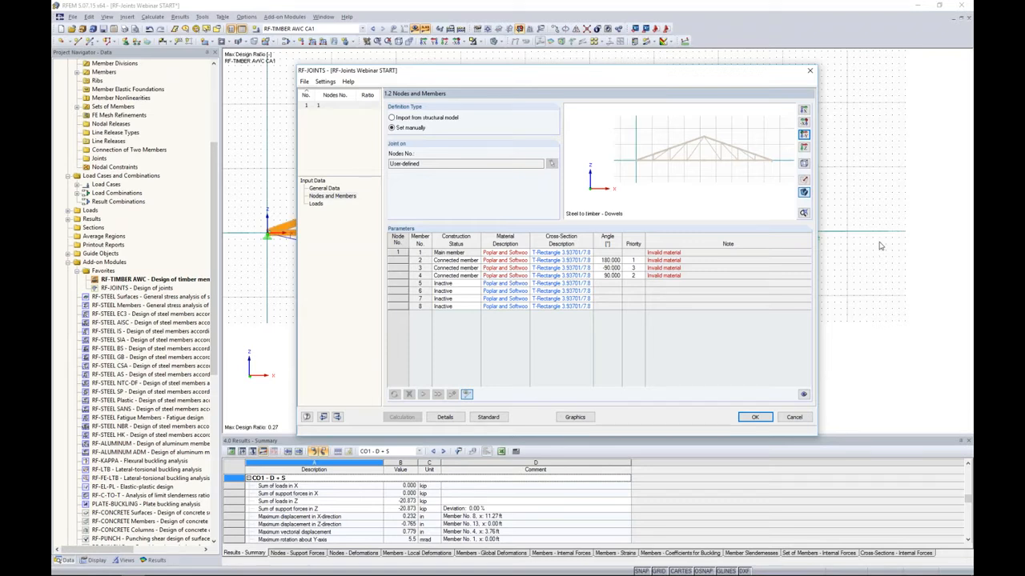
- Import the joint from the structural model at support nodes 1 and 2, resetting the connection to the default geometry
click(392, 118)
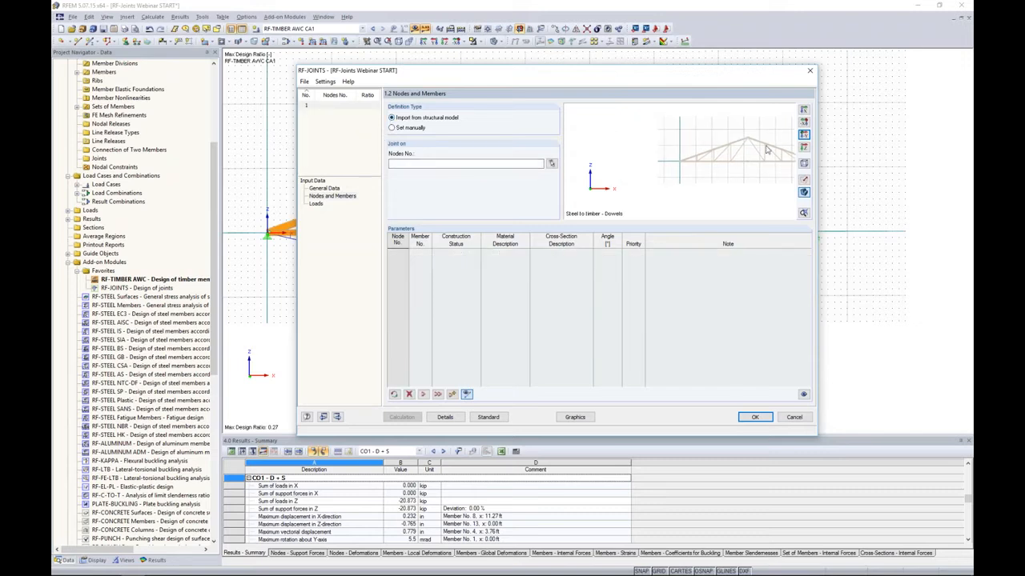
scroll(717, 156, up, 4)
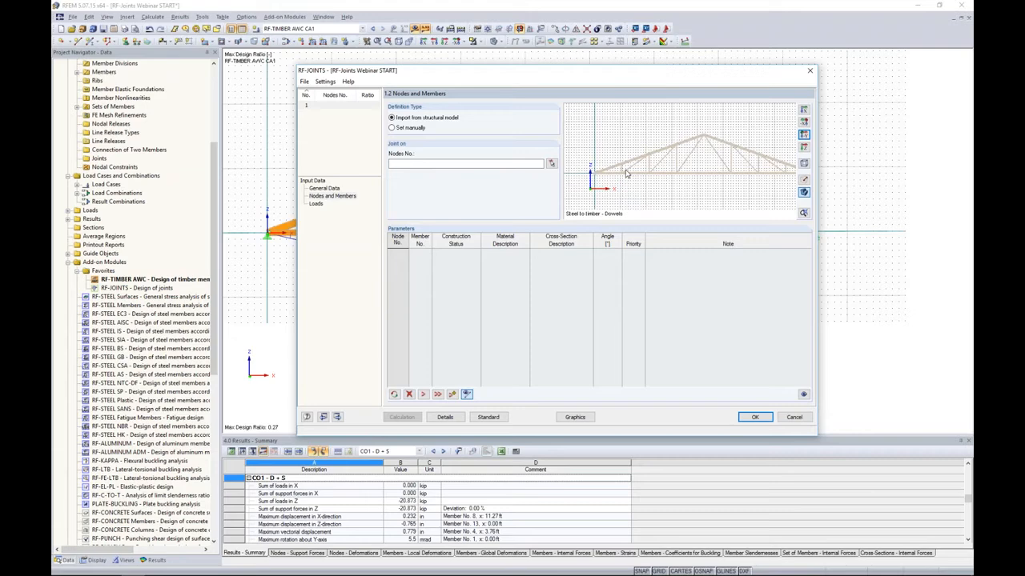
click(552, 164)
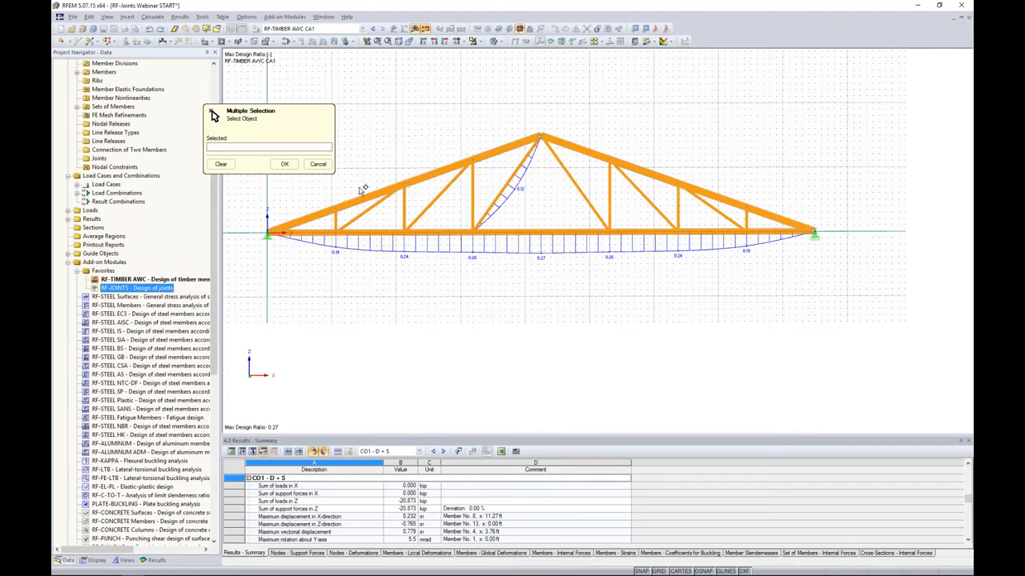
click(267, 233)
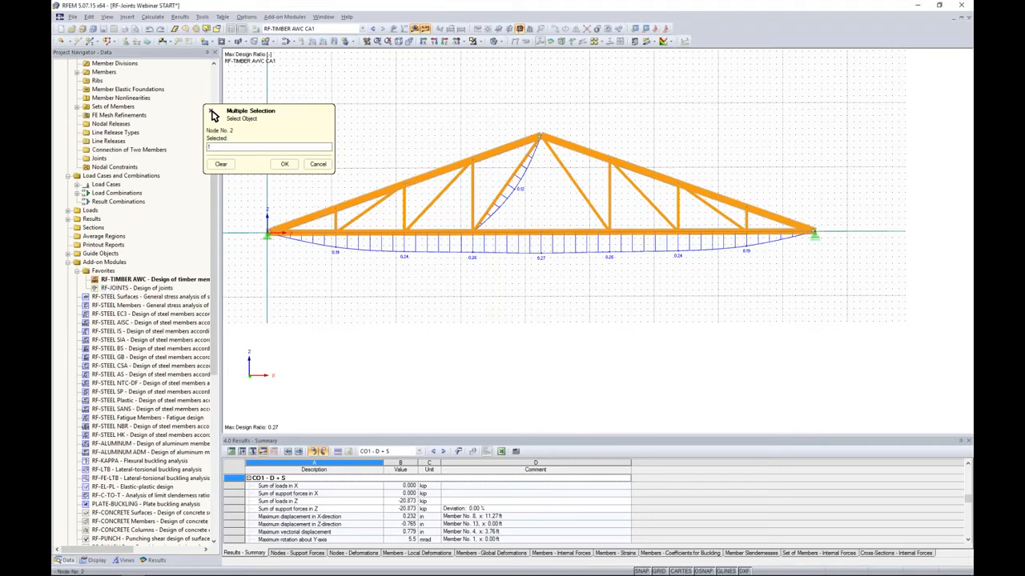
click(284, 164)
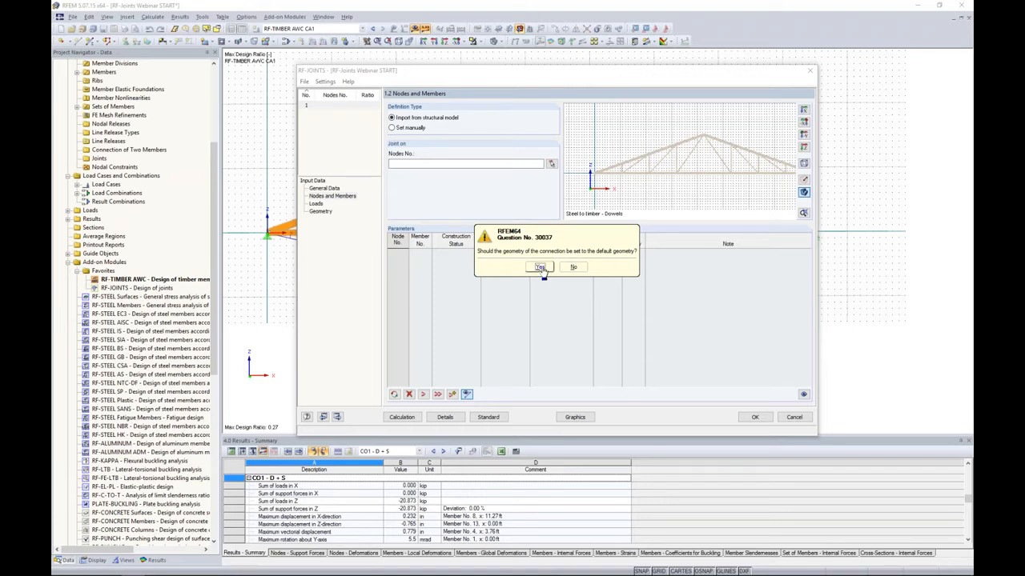
click(540, 267)
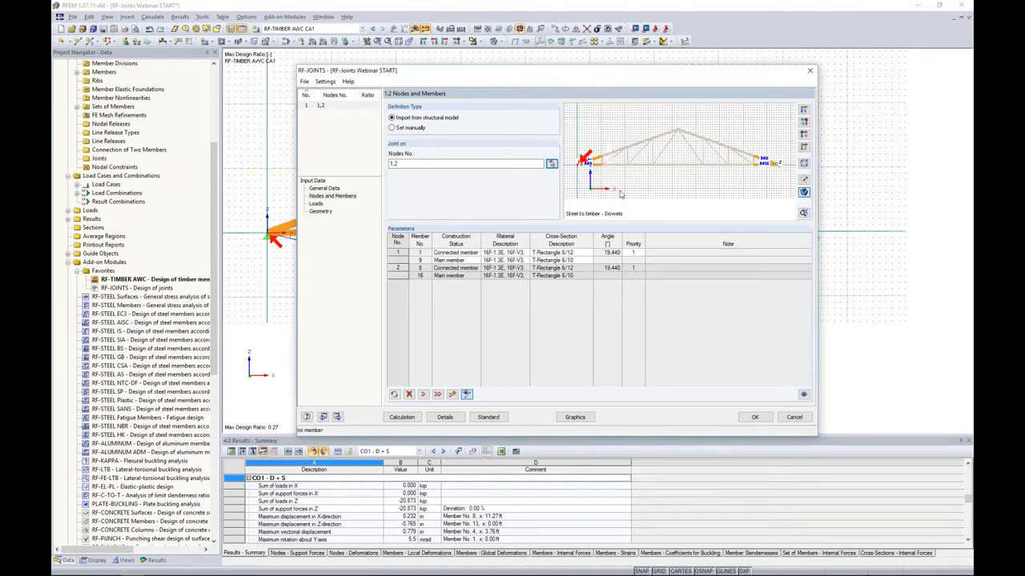
- Examine the construction status of members 1 and 9 at node 1 and the available status options
scroll(616, 174, up, 2)
scroll(674, 167, up, 5)
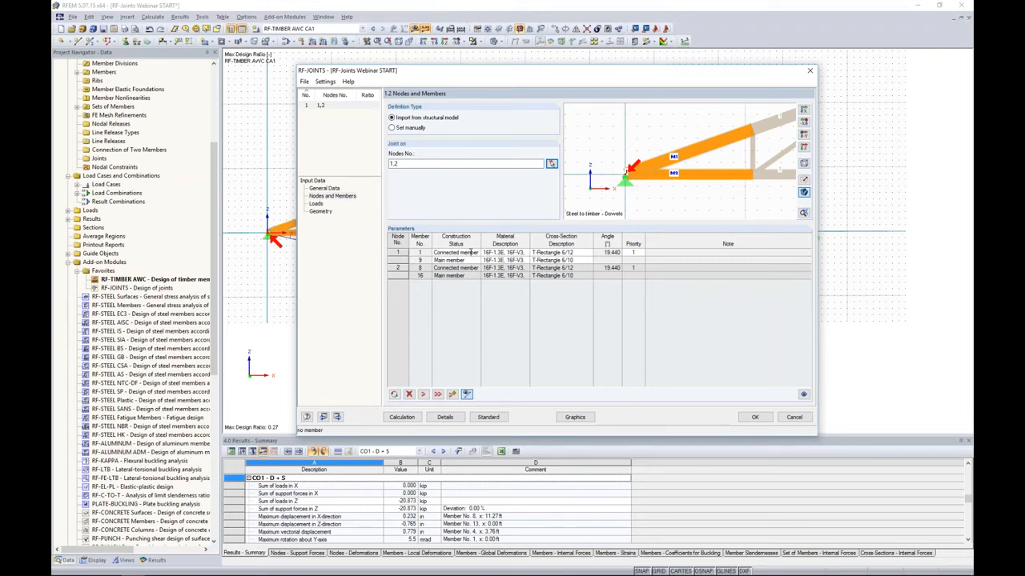
click(473, 253)
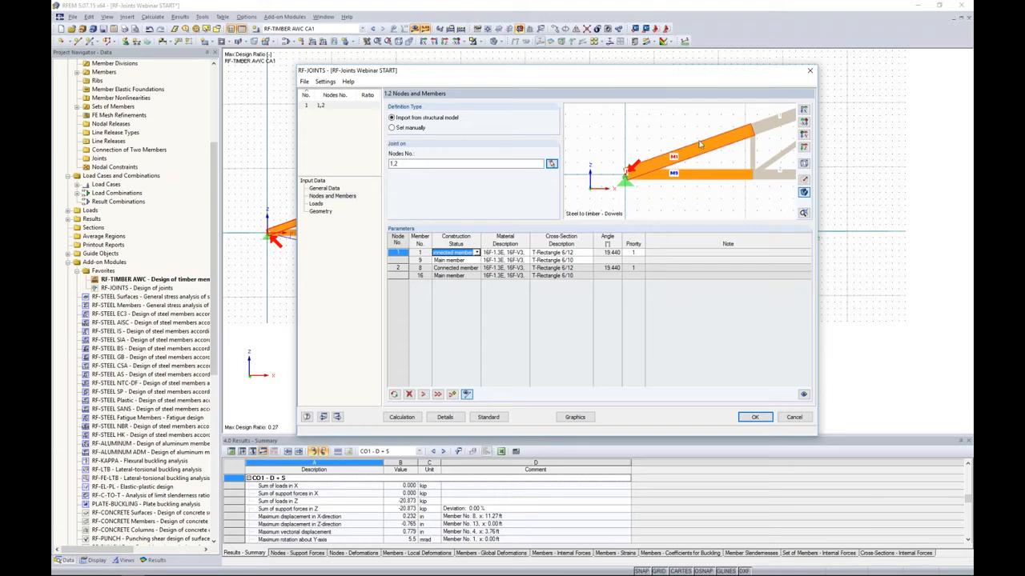
click(477, 252)
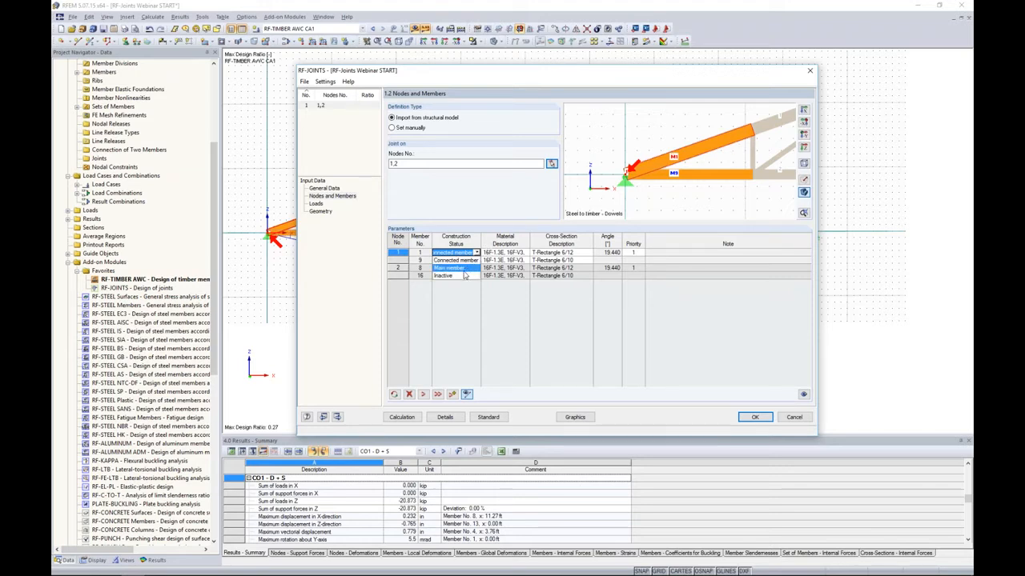
click(476, 322)
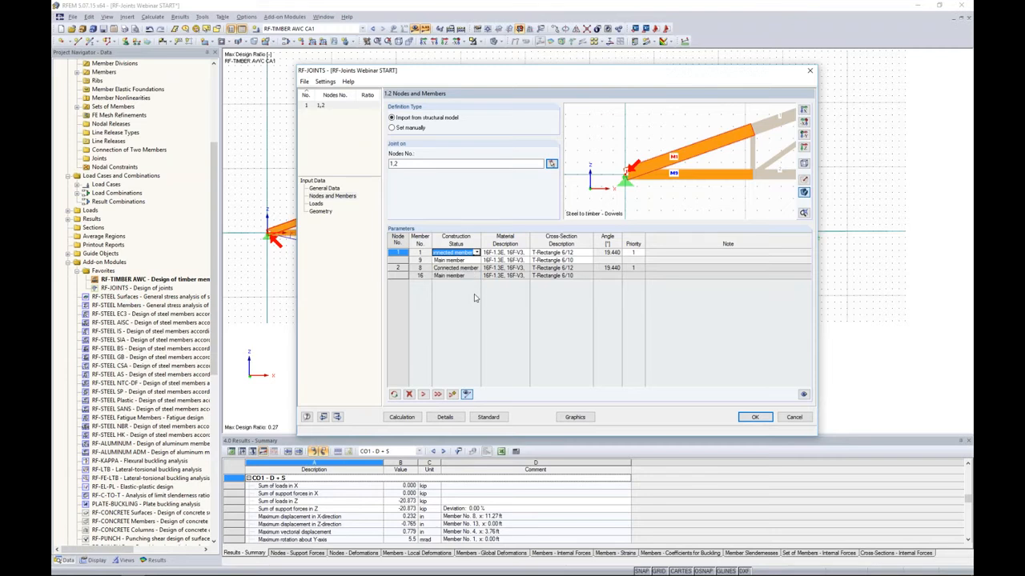
click(467, 261)
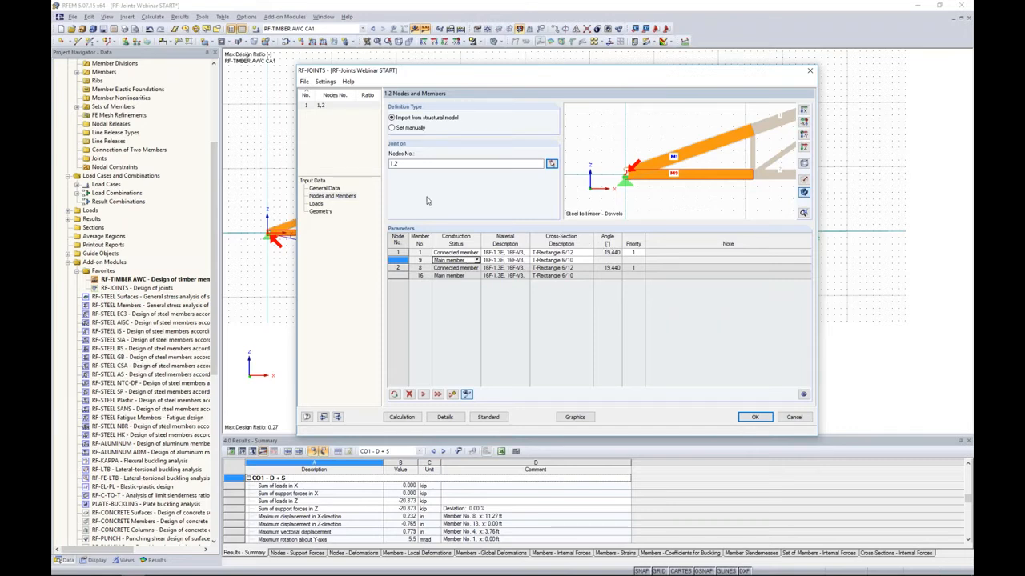
- Choose the second cutting option for the main member and compare the joint geometry before and after
click(321, 212)
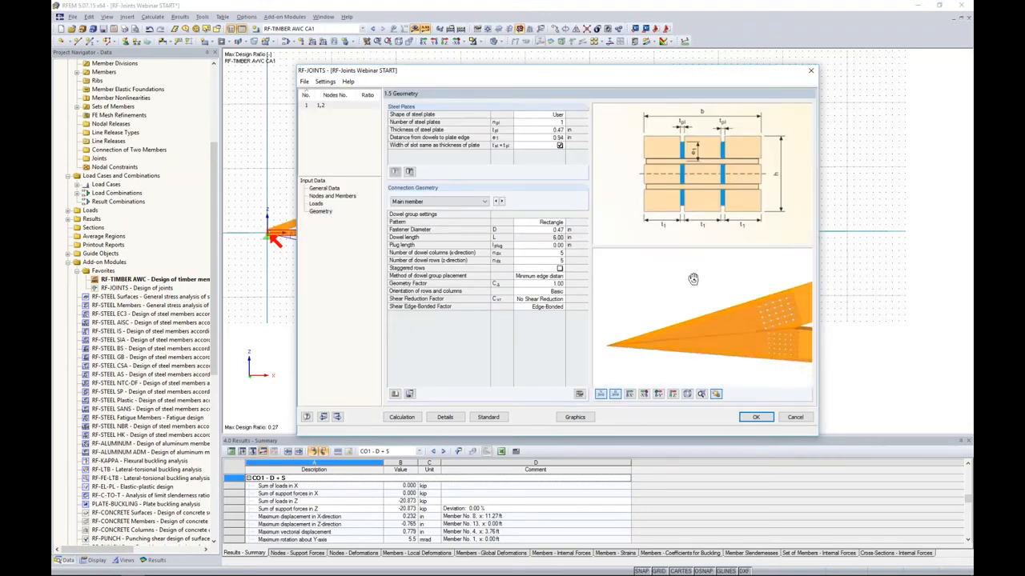
ctrl+middle_drag(703, 296, 689, 344)
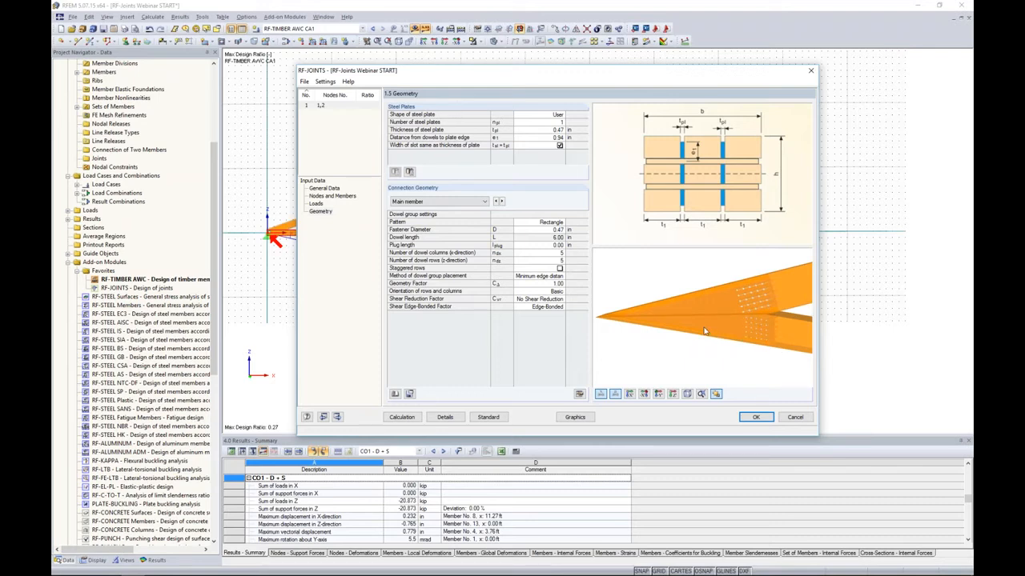
click(325, 189)
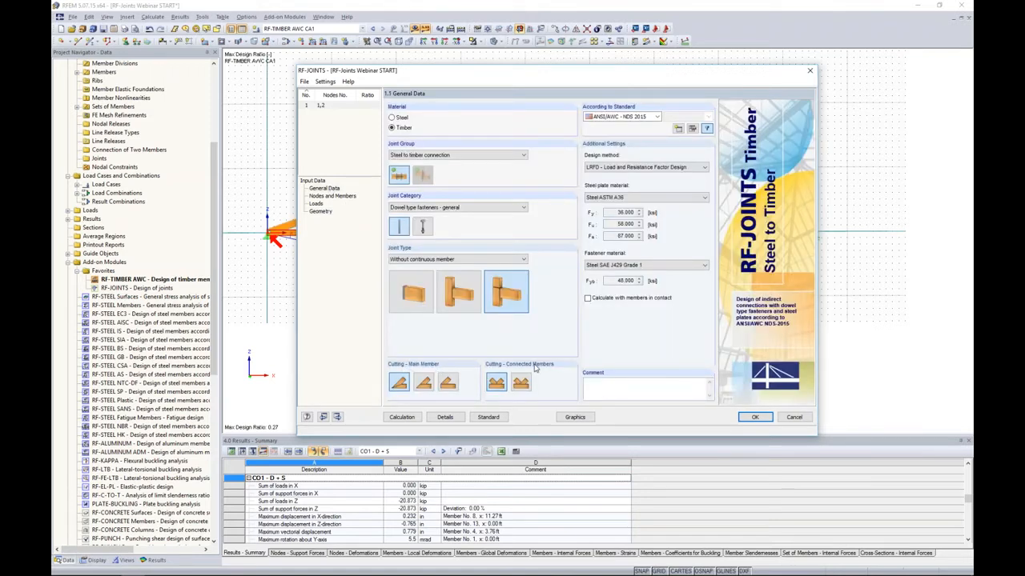
click(424, 386)
click(322, 212)
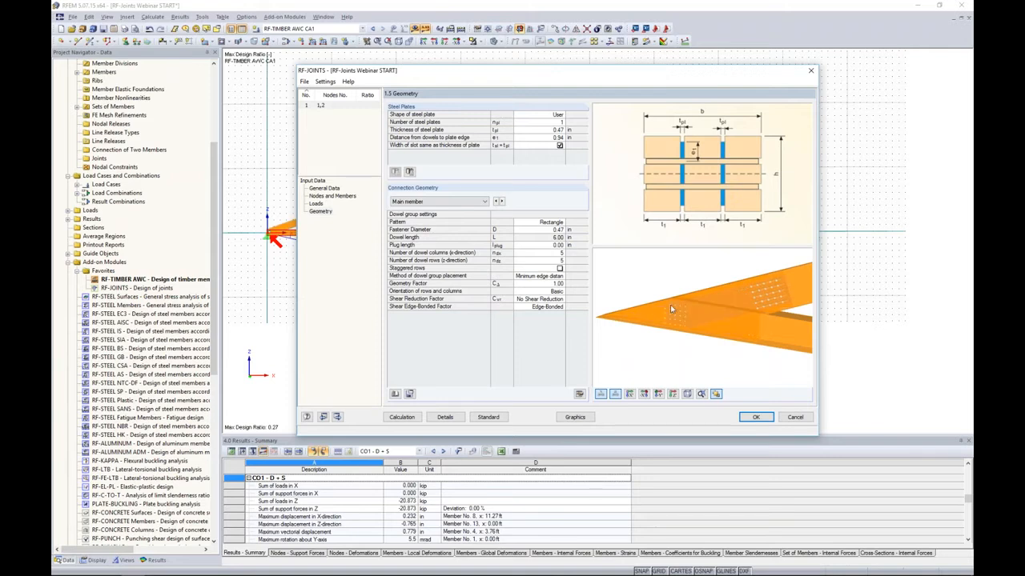
ctrl+middle_drag(741, 377, 776, 295)
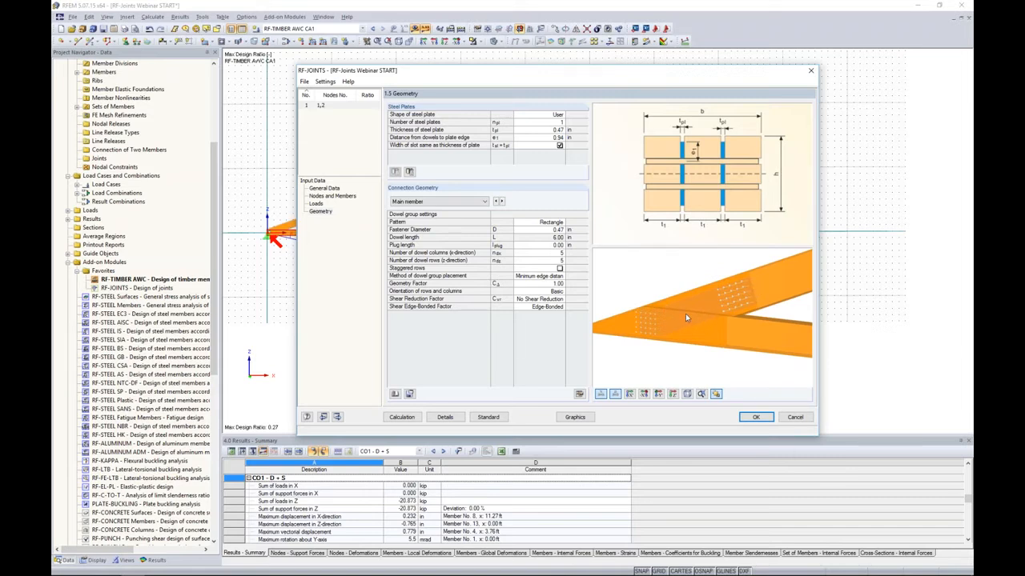
- Make member 1 the main member and member 9 the connected member at node 1, and reset node 2 to match
click(340, 197)
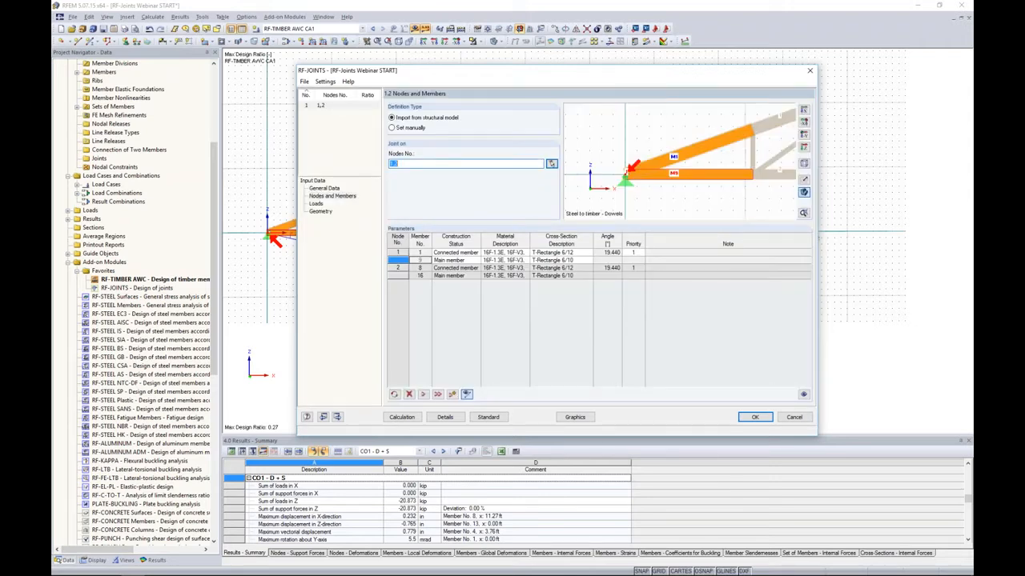
click(445, 252)
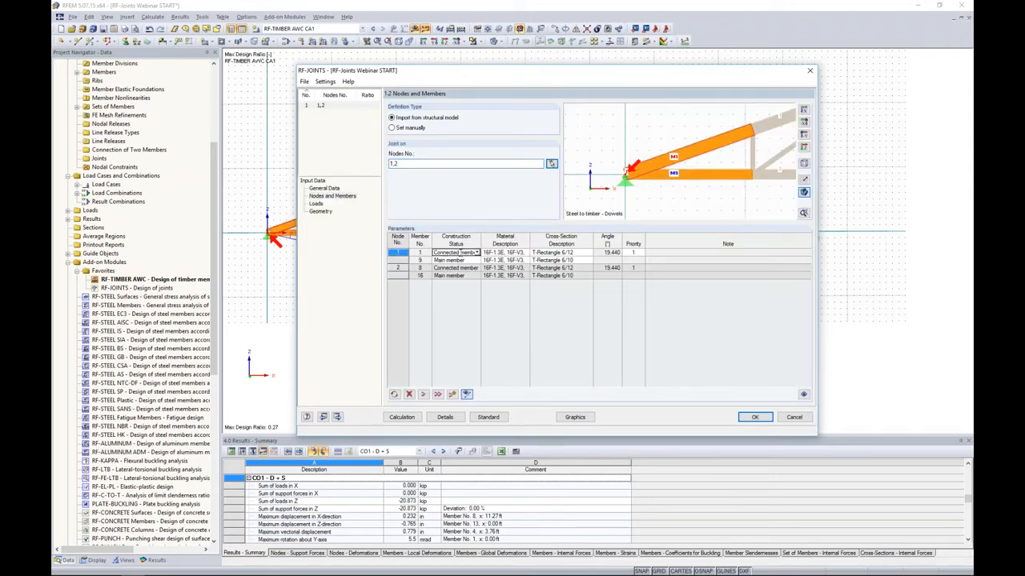
click(477, 253)
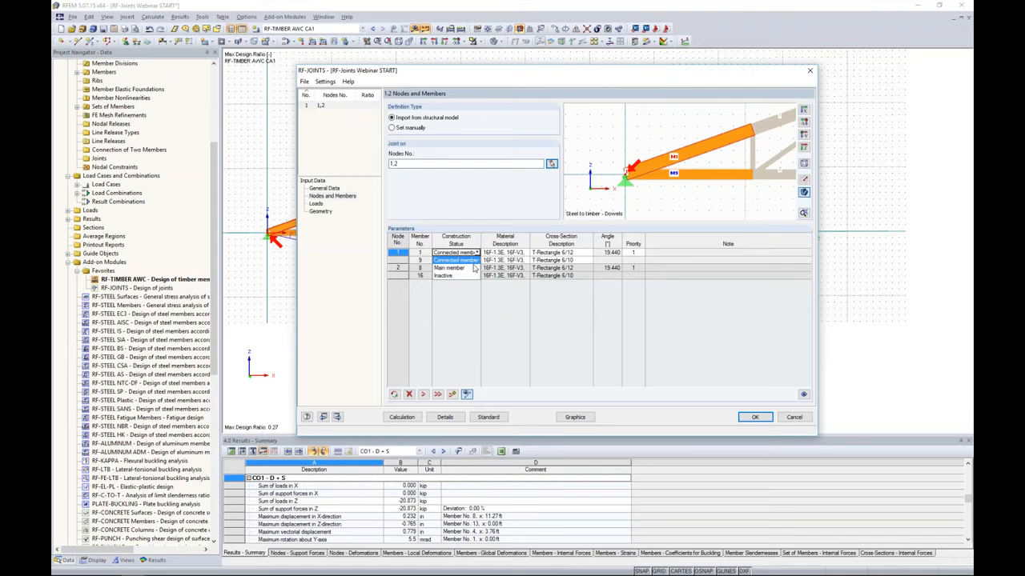
click(475, 268)
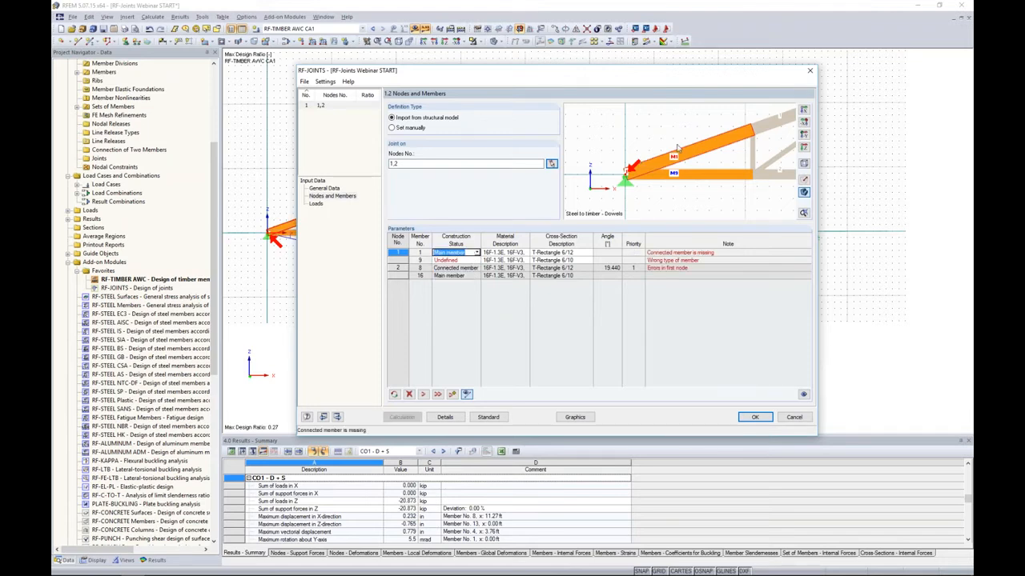
click(472, 261)
click(477, 261)
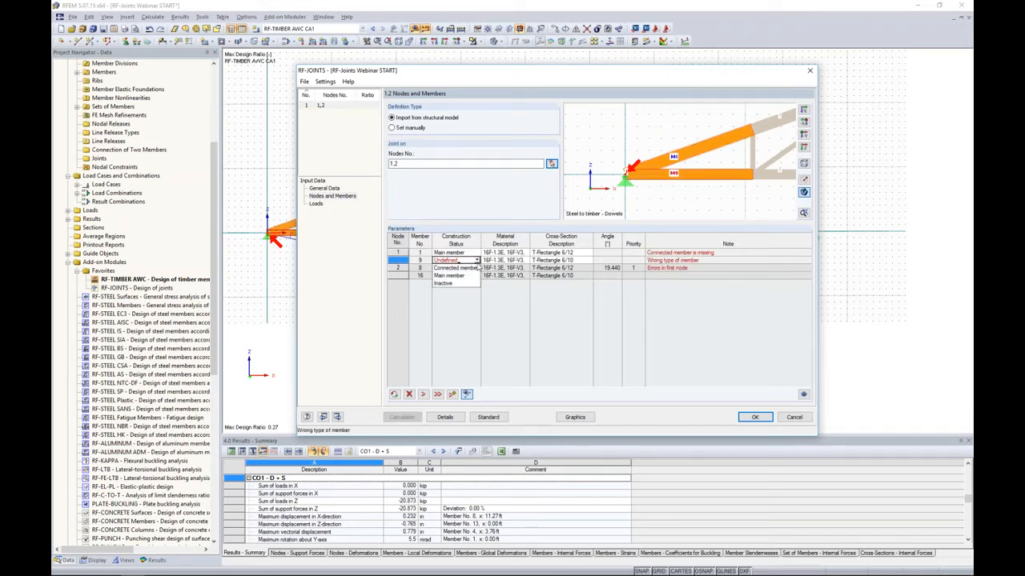
click(473, 269)
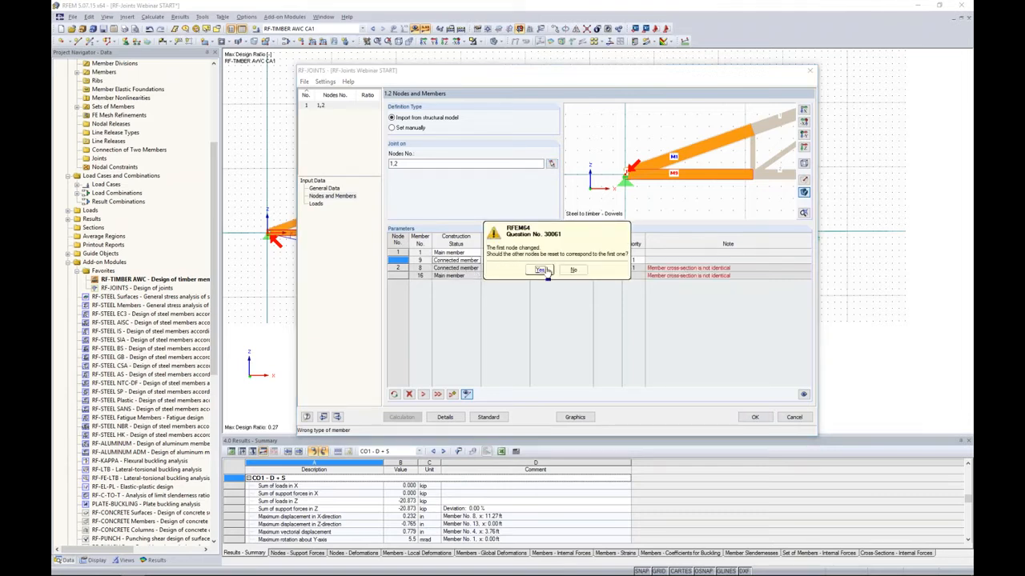
click(541, 269)
click(543, 268)
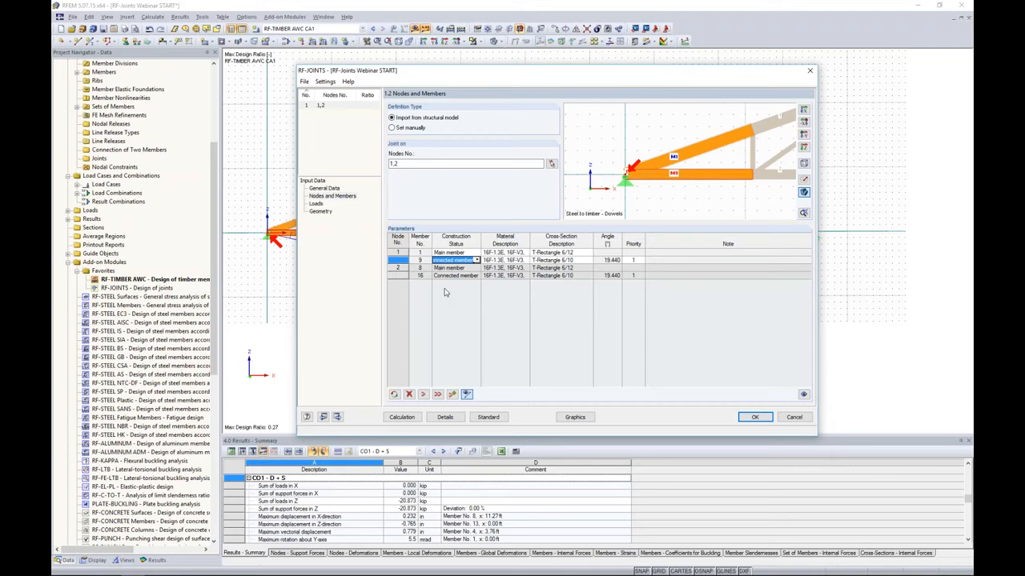
click(321, 212)
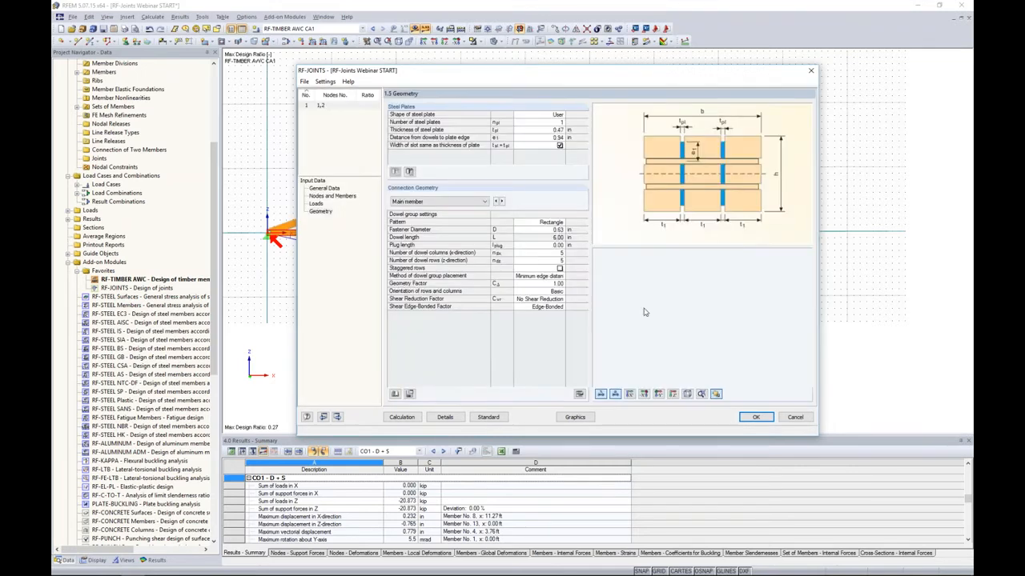
ctrl+middle_drag(654, 312, 695, 322)
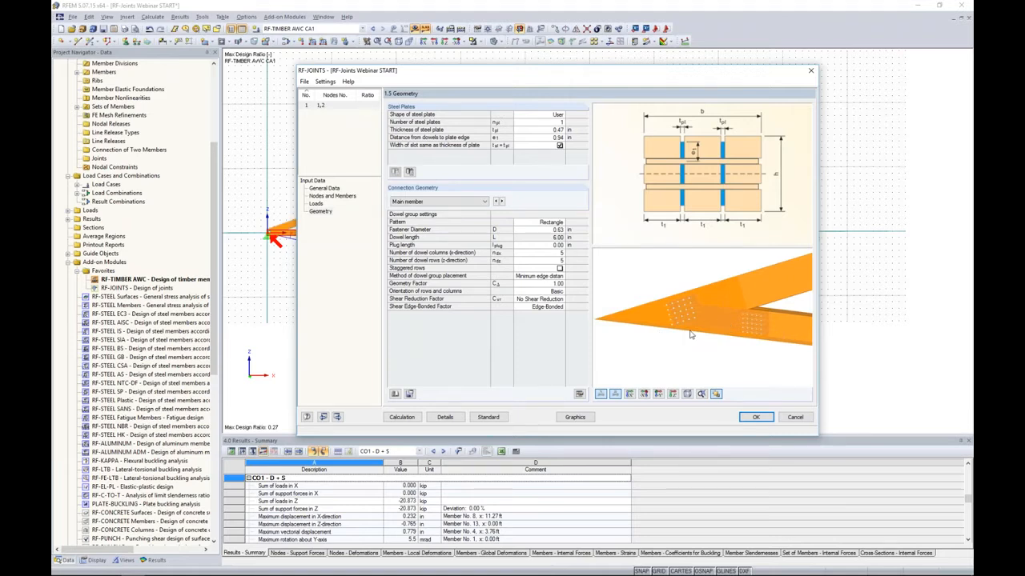
- Add load combination CO2, 1.4D + 1.6S, to the loads selected for design
click(333, 196)
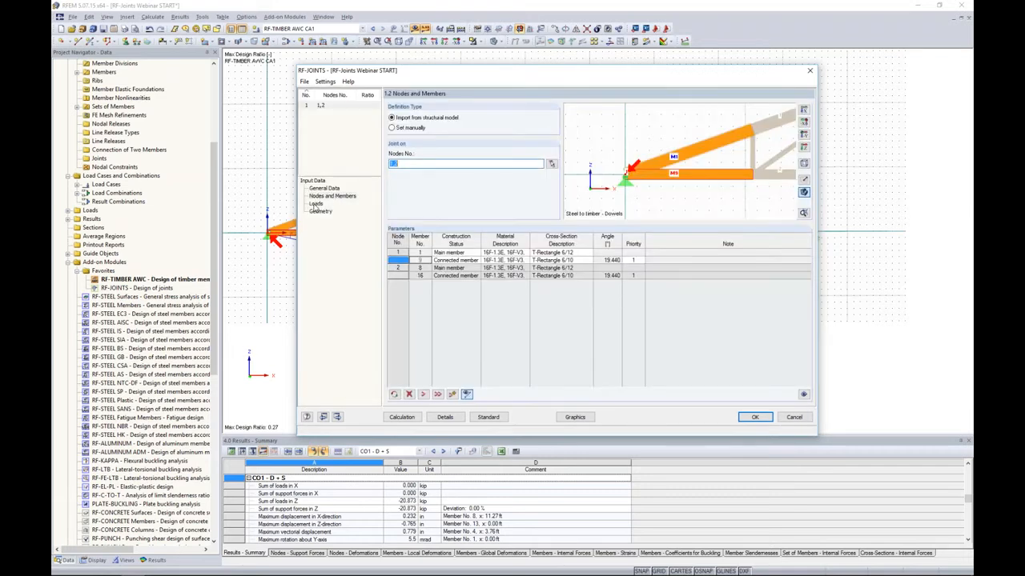
click(315, 205)
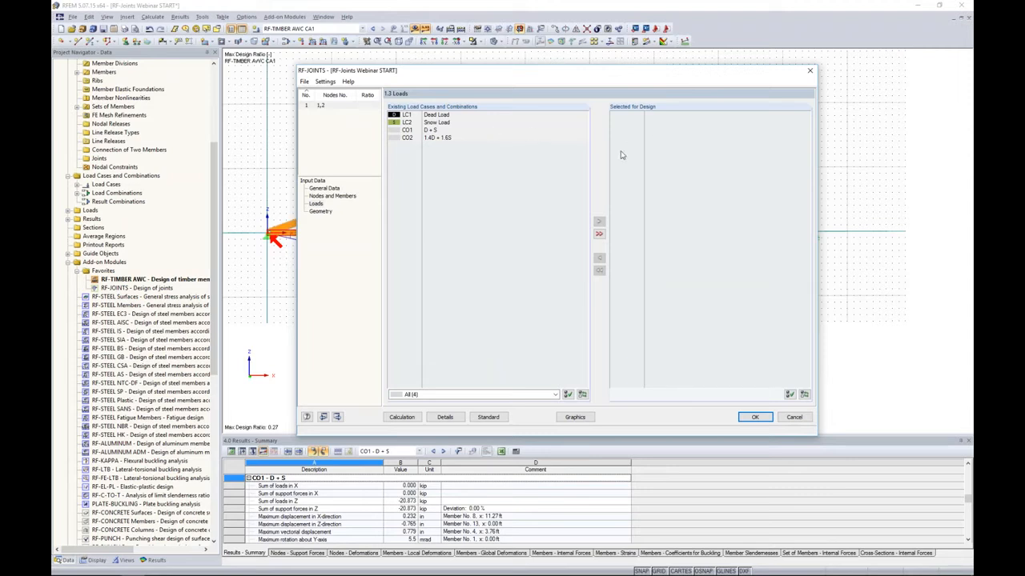
double_click(442, 140)
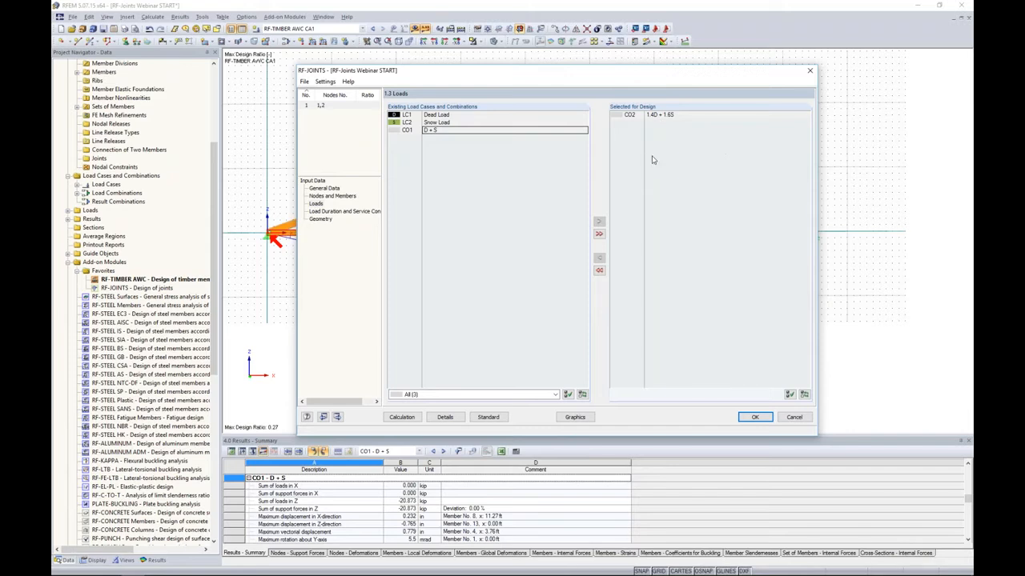
- Review the load duration and service conditions and the ANSI/AWC NDS 2015 adjustment factors for connections and members
click(345, 213)
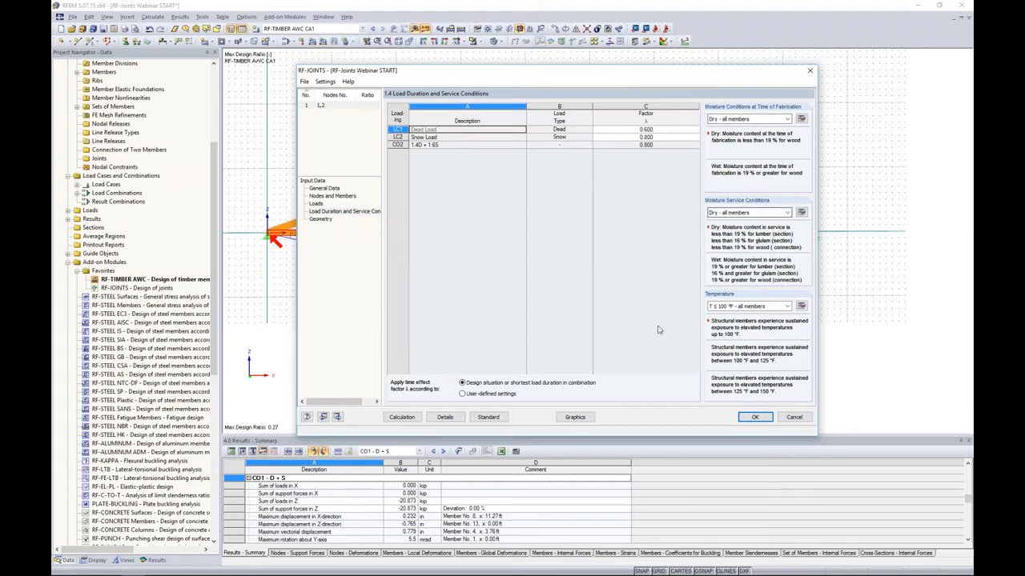
click(489, 417)
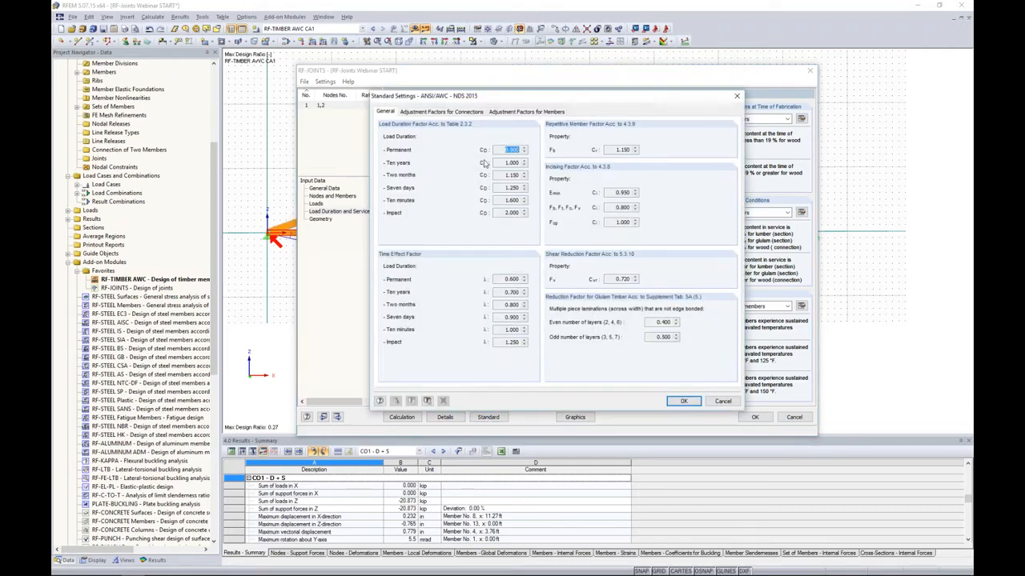
click(454, 113)
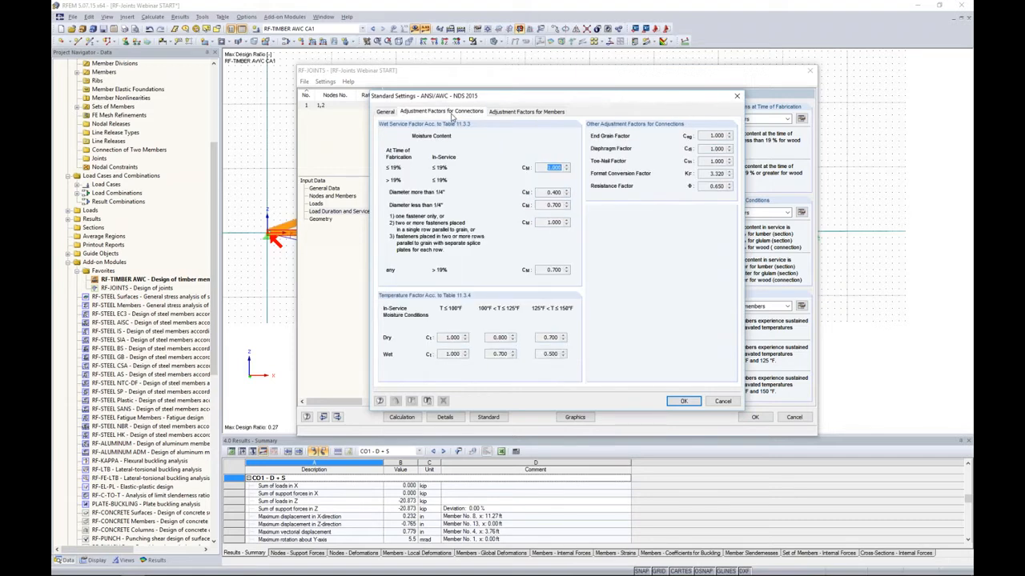
click(524, 113)
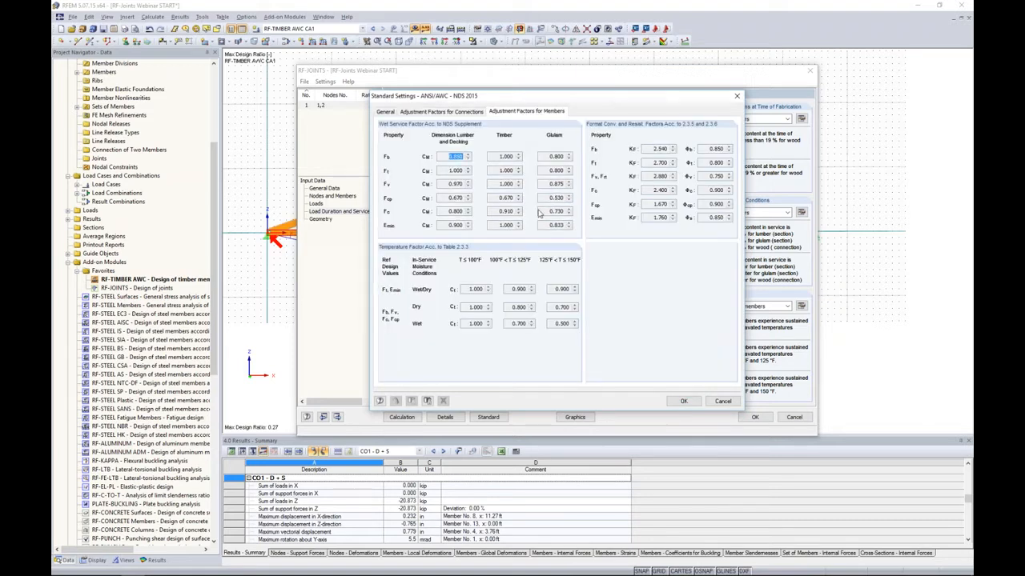
click(723, 402)
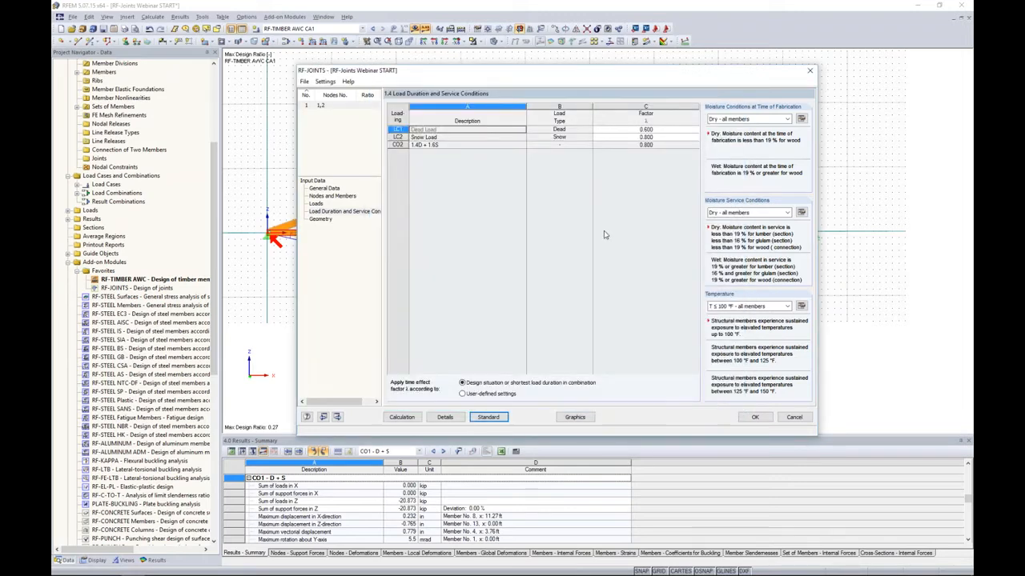
- Open the joint's geometry settings and examine the shape of the steel plate in the 3D preview
click(325, 222)
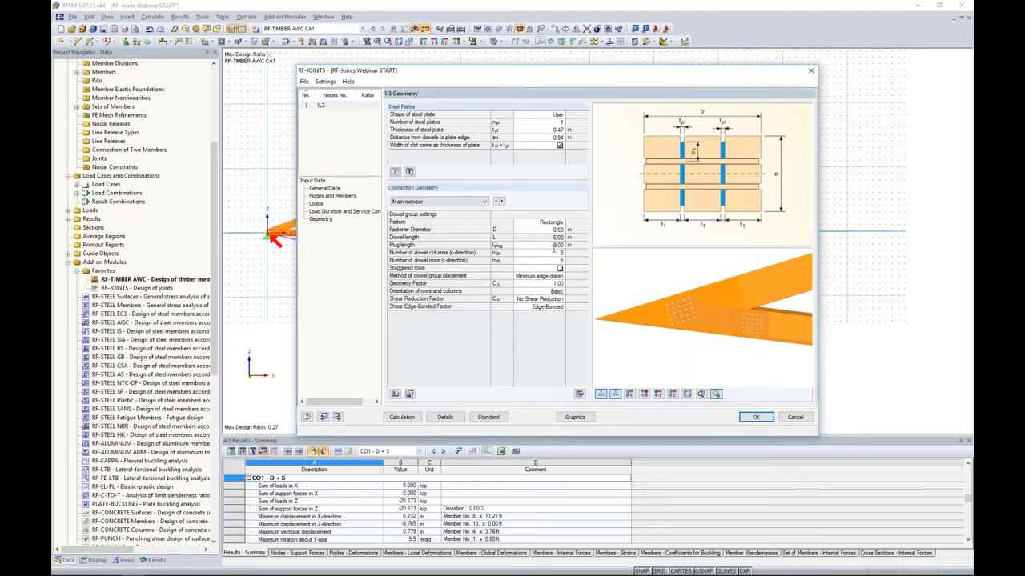
click(542, 115)
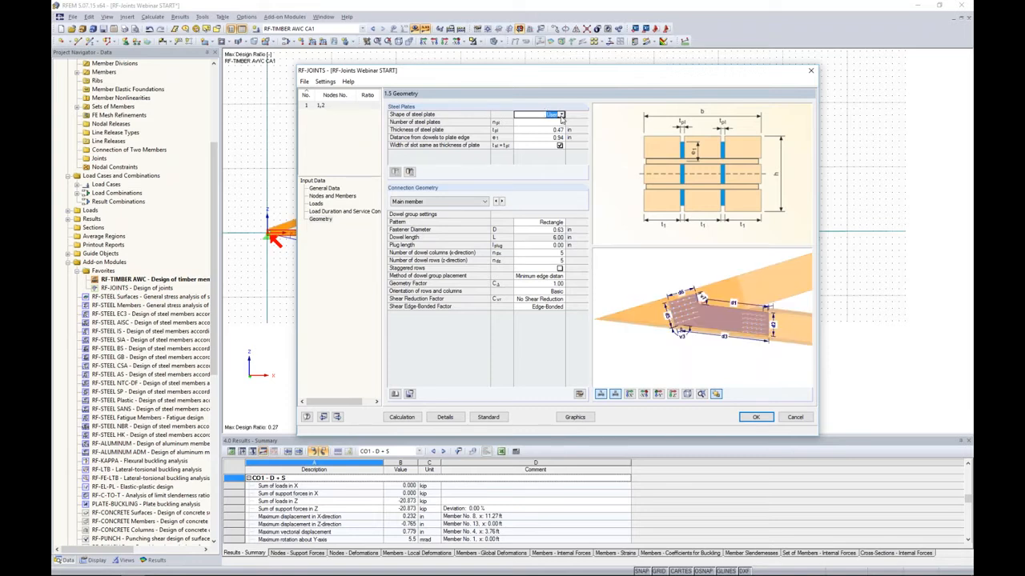
scroll(688, 309, up, 2)
scroll(707, 325, up, 2)
middle_drag(707, 326, 708, 363)
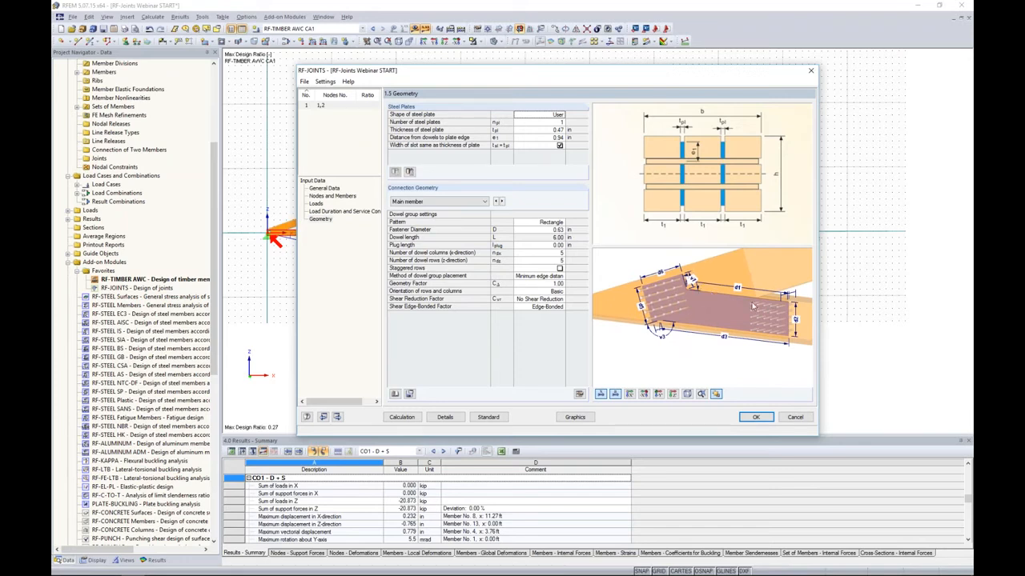
- Try the Convex hull and Rectangle shapes for the steel plate and return the shape to User
click(562, 116)
click(562, 115)
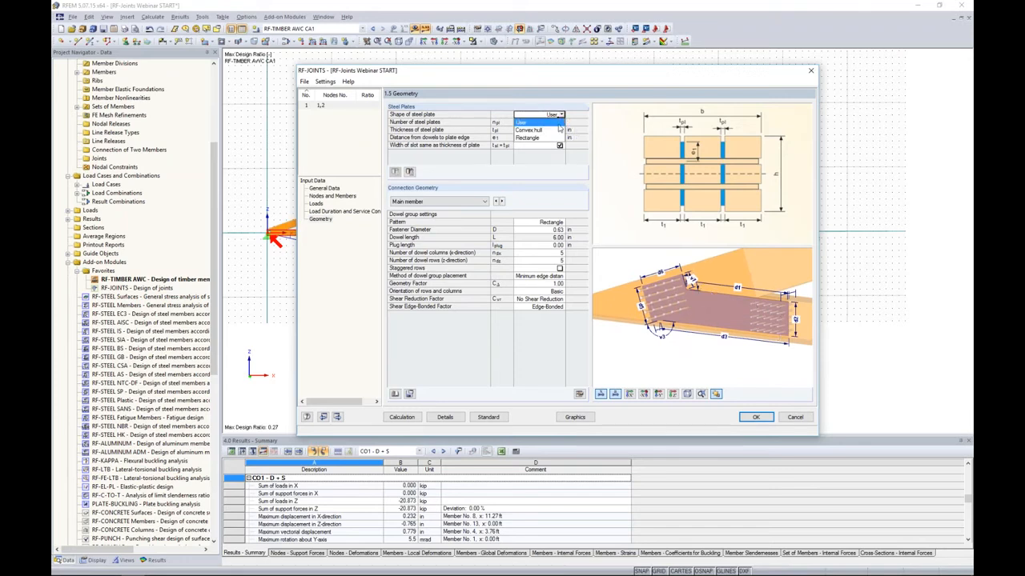
click(537, 130)
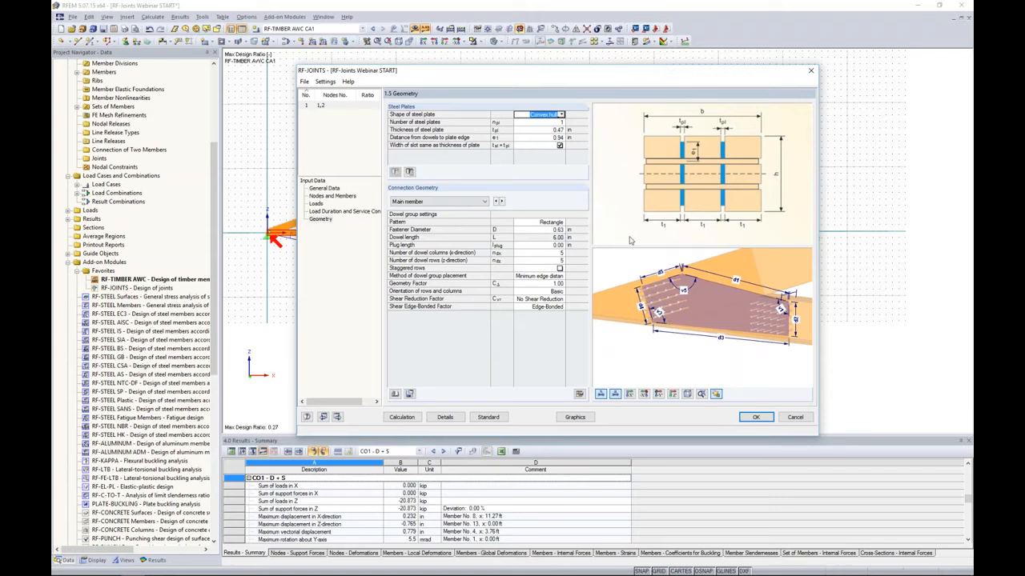
click(562, 114)
click(537, 123)
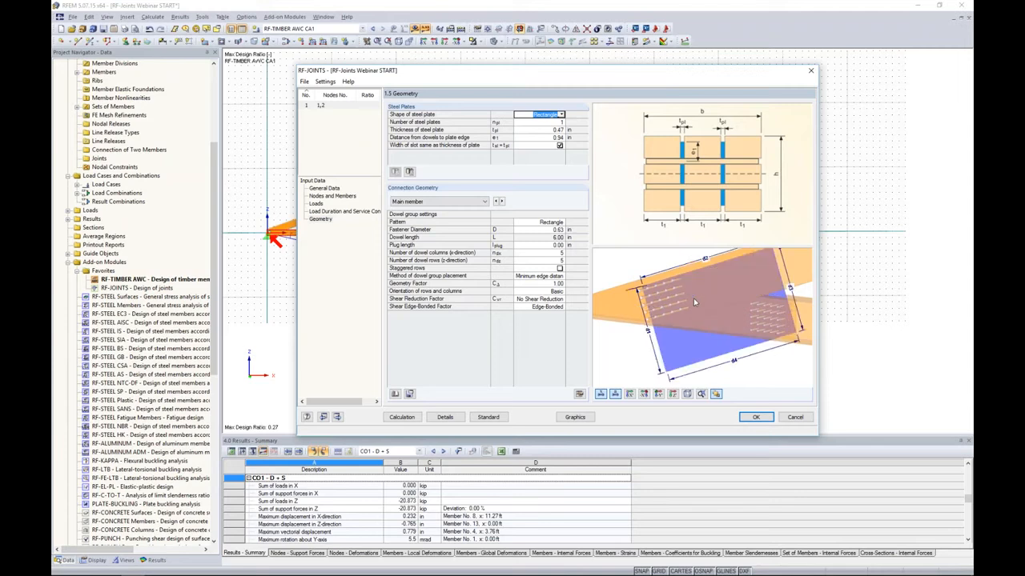
scroll(693, 298, down, 3)
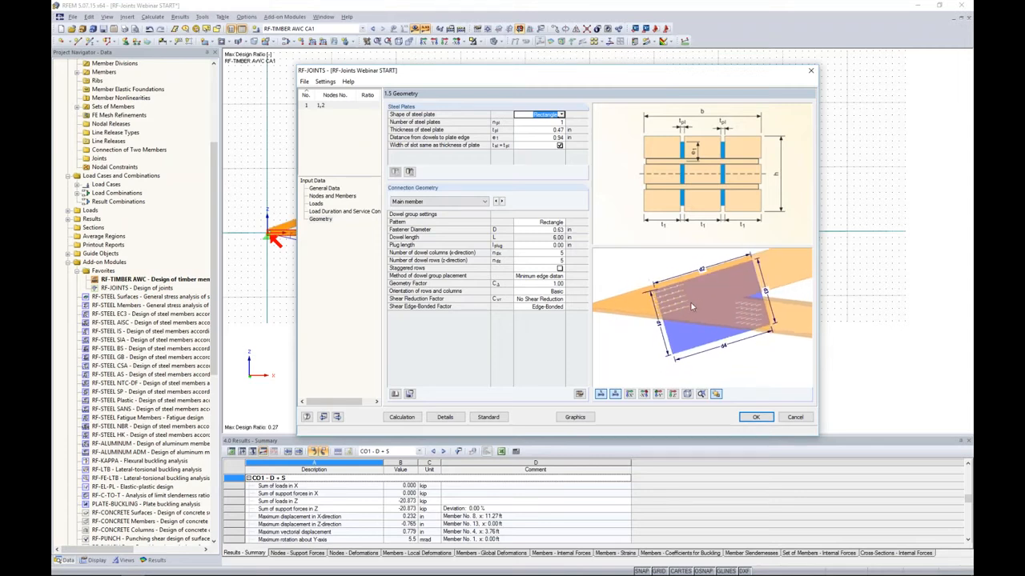
middle_drag(750, 353, 767, 326)
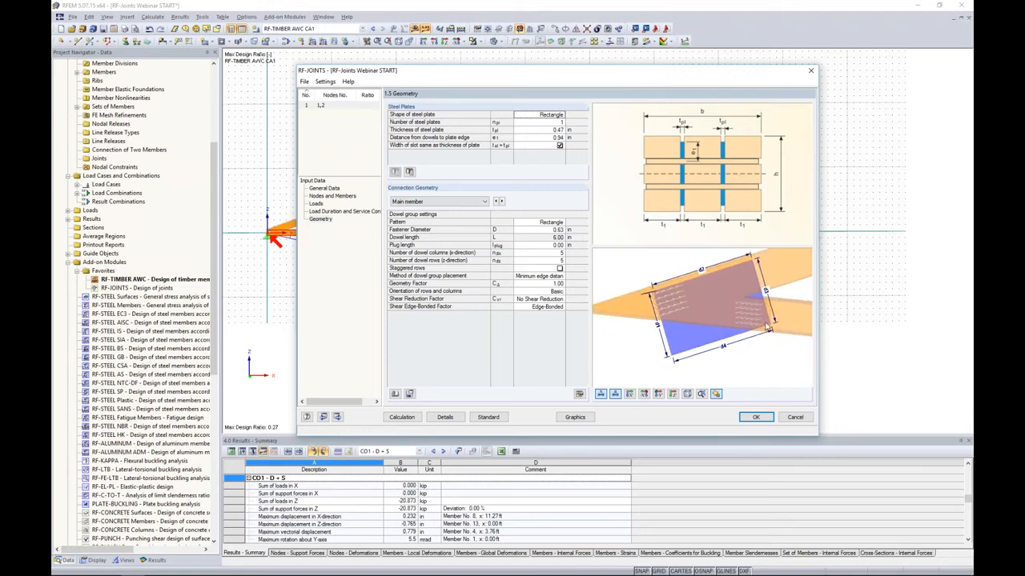
click(553, 115)
click(561, 116)
click(553, 122)
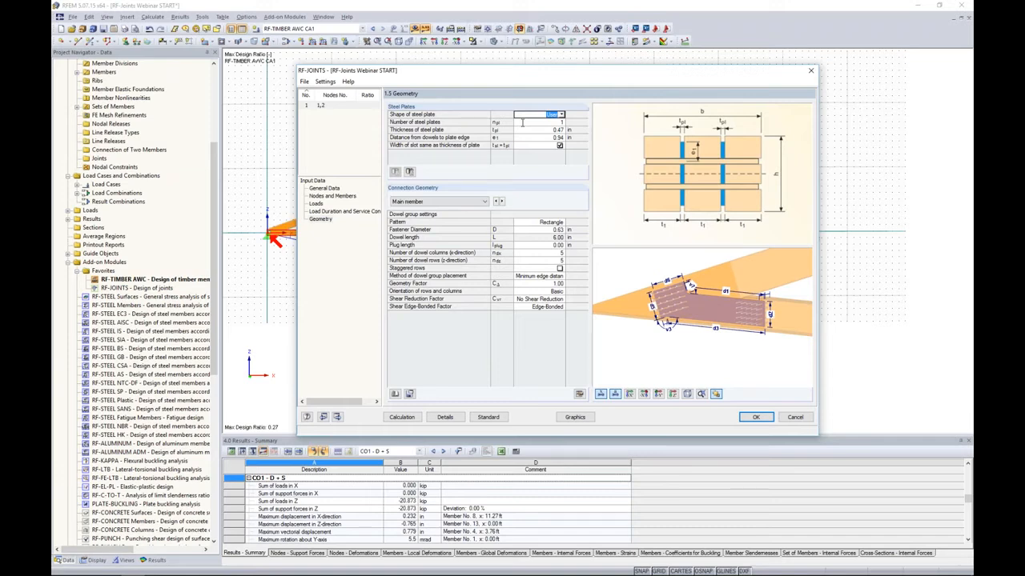
- Set the steel plate thickness to 0.50 in and the dowel-to-plate-edge distance to 1.20 in, with the slot width matching the plate thickness
click(524, 130)
text(0.50)
key(Return)
text(1.20)
click(560, 146)
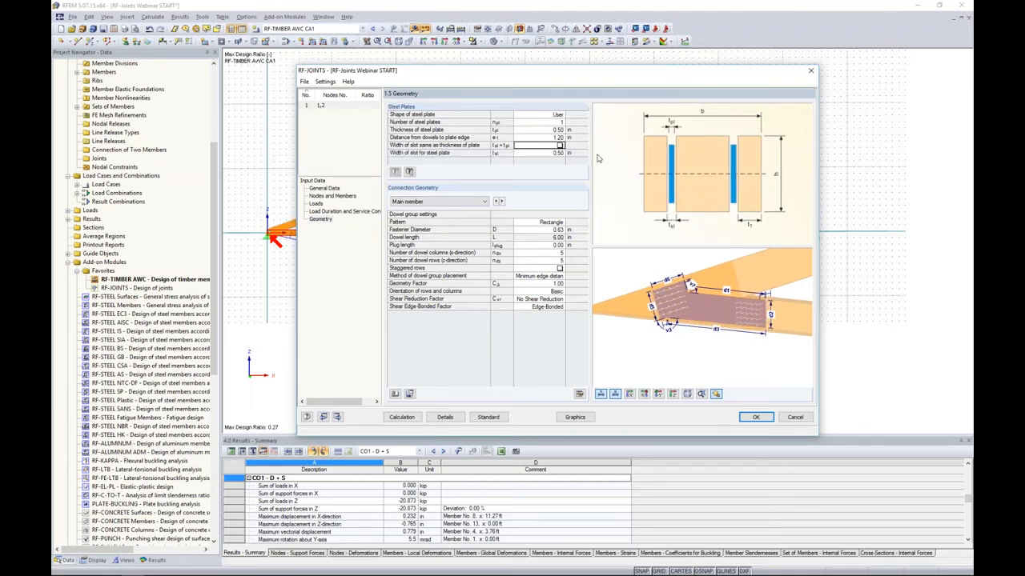
click(559, 145)
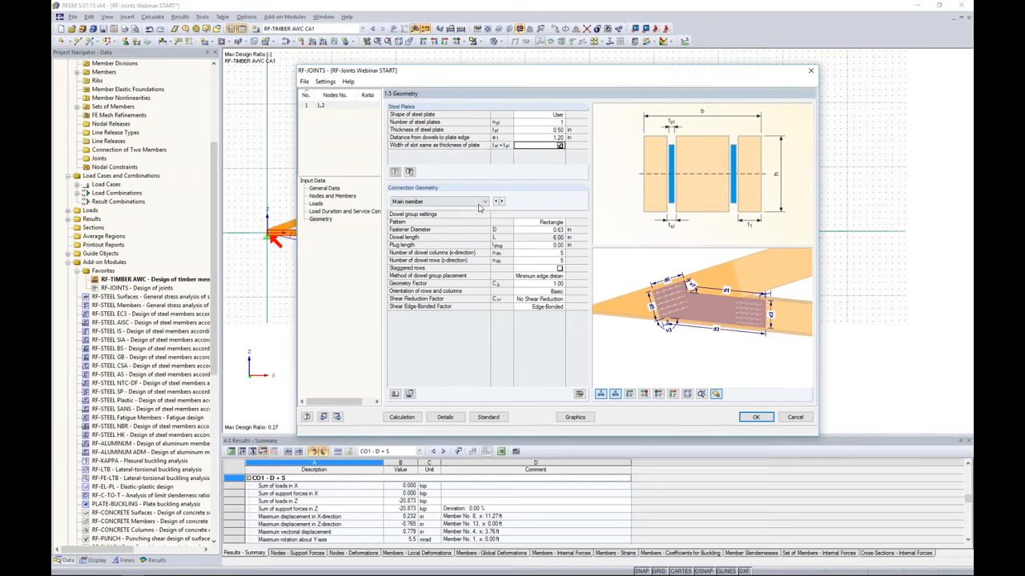
- Set the fastener diameter of the main member's dowel group to 0.50 in and inspect the dowel layout up close
click(433, 202)
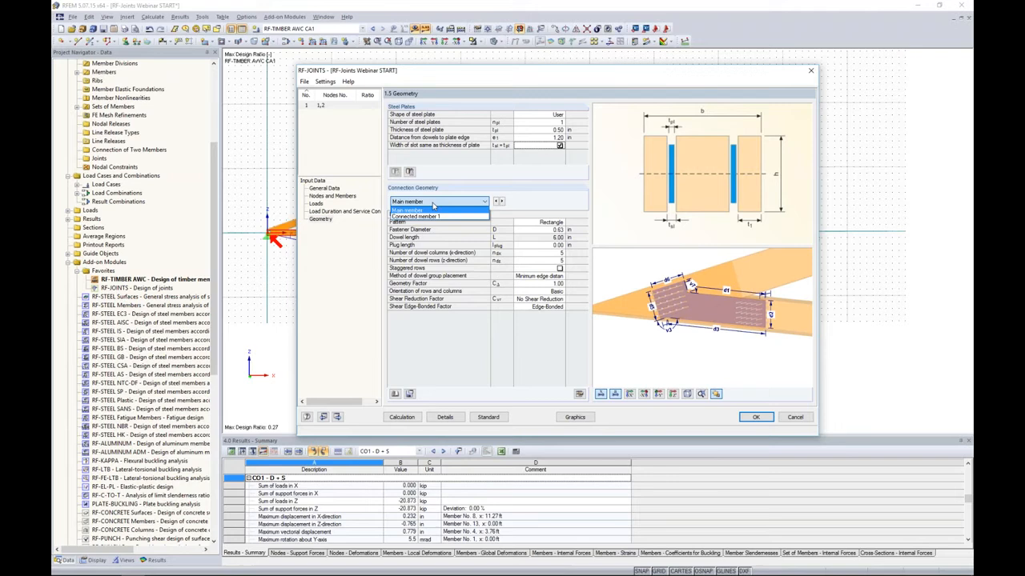
click(427, 210)
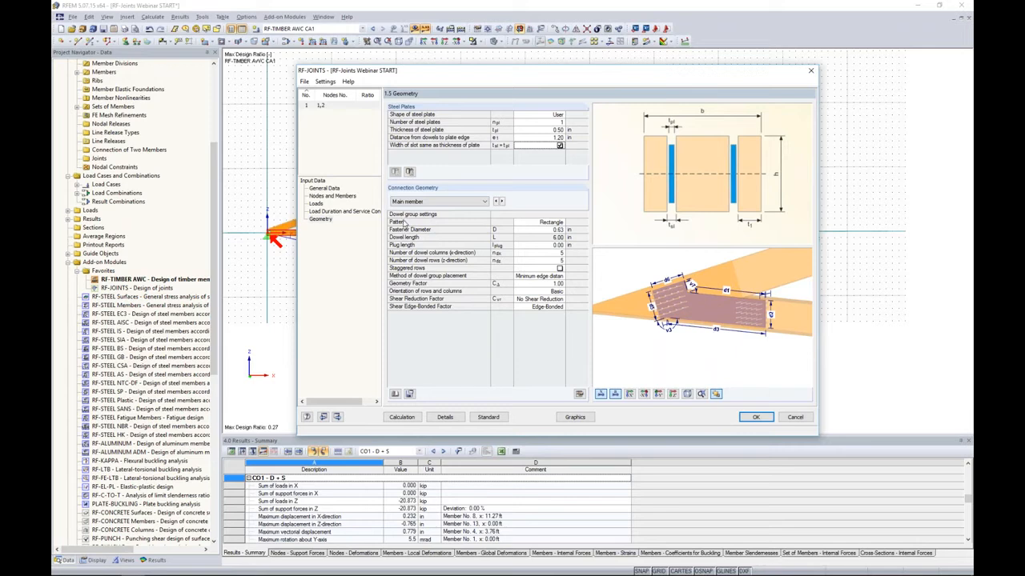
click(535, 230)
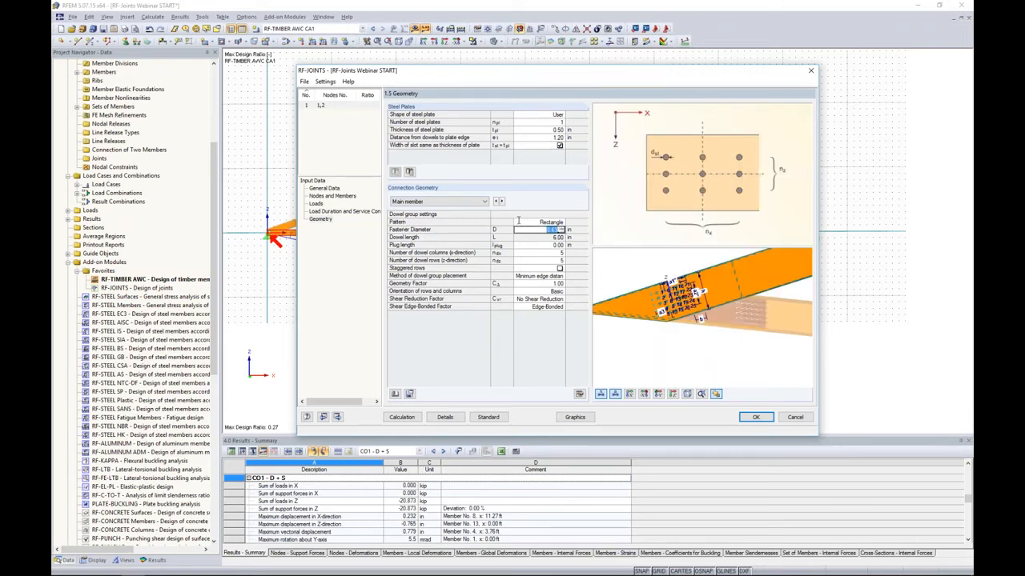
click(658, 394)
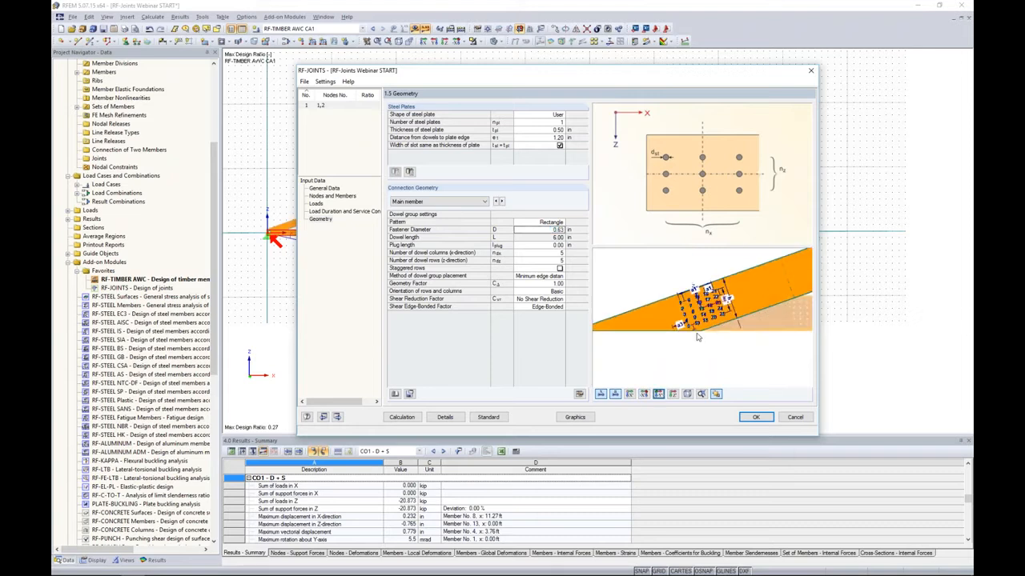
scroll(696, 337, up, 5)
middle_drag(737, 304, 715, 317)
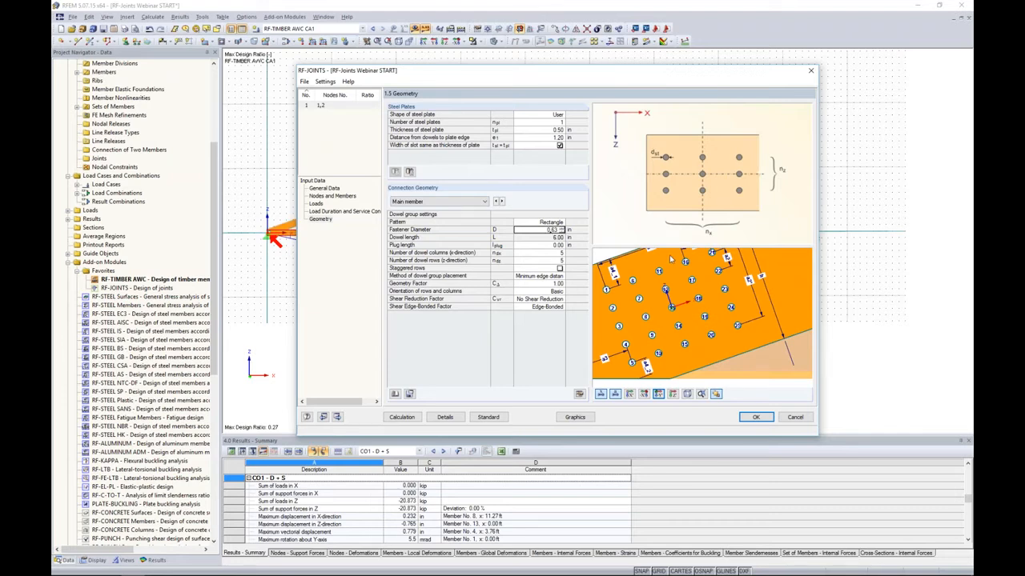
key(Tab)
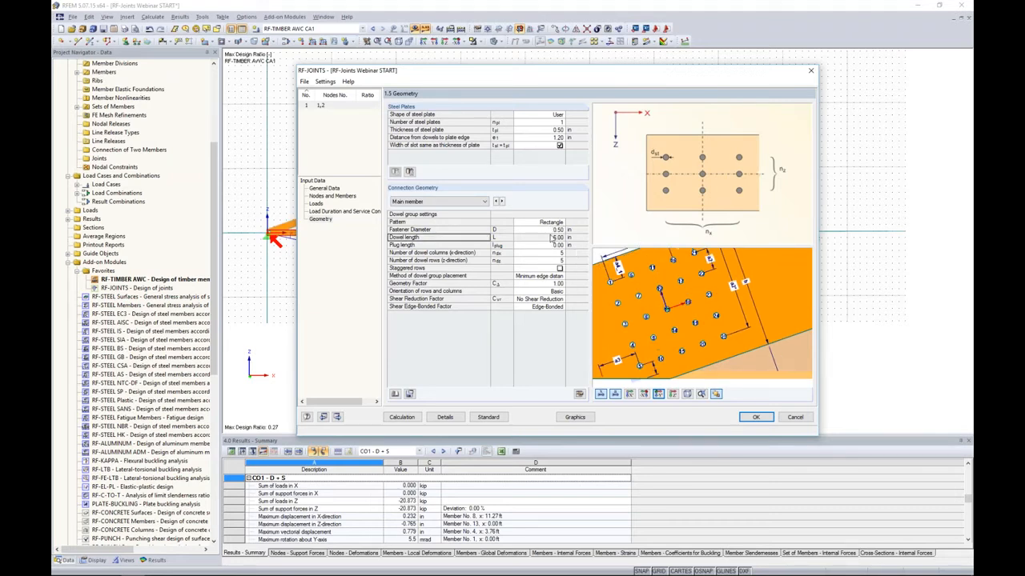
scroll(700, 320, down, 2)
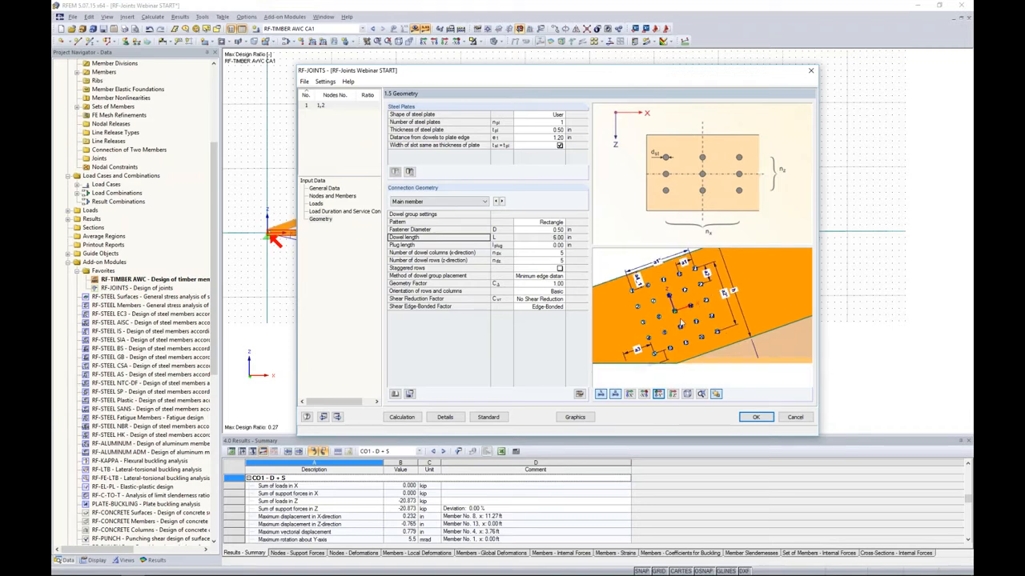
- Try a 5.00 in dowel length with a 0.50 in plug length, and restore them to 6.00 in and 0.00 in
click(551, 237)
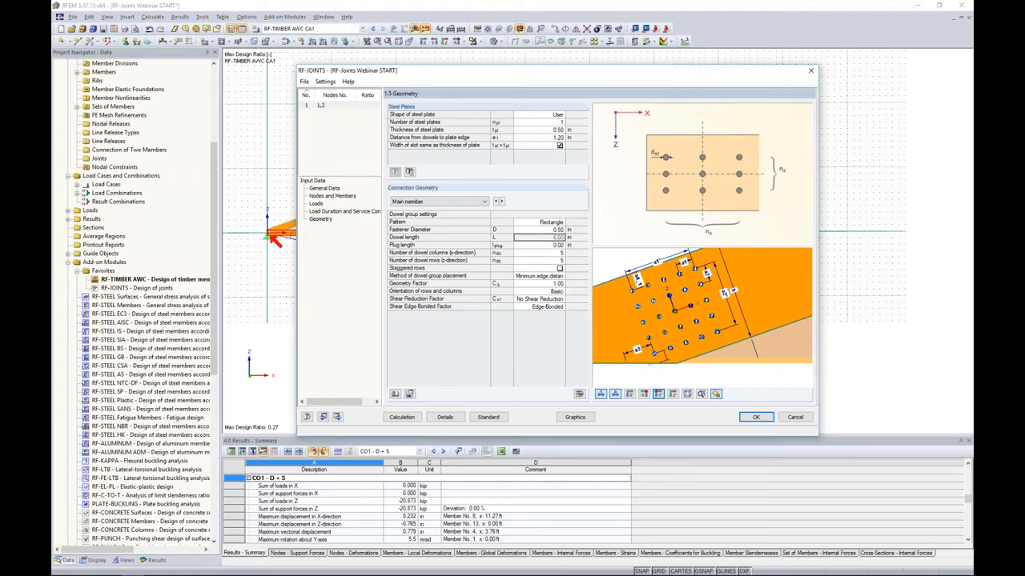
click(544, 245)
key(Return)
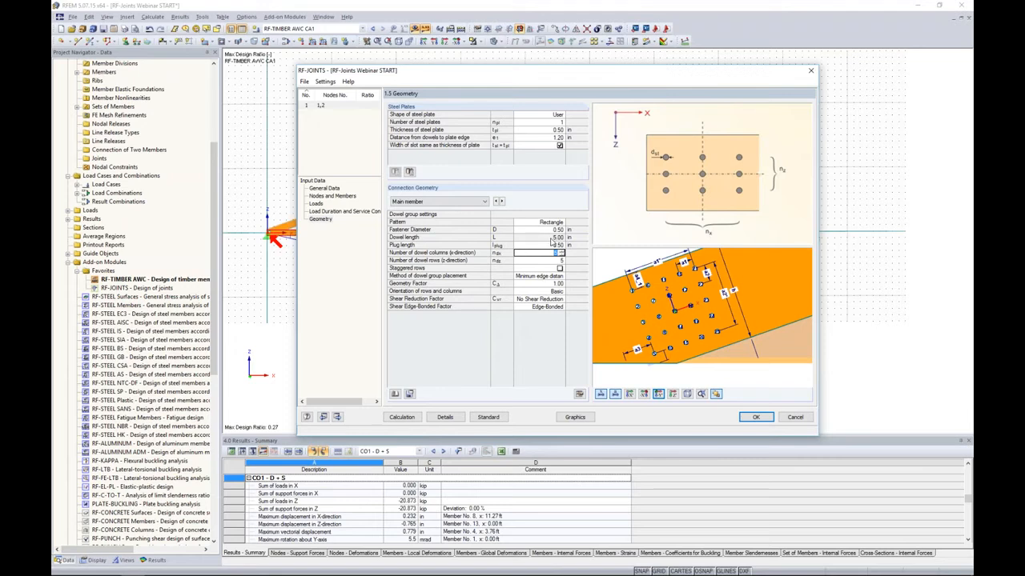
click(552, 244)
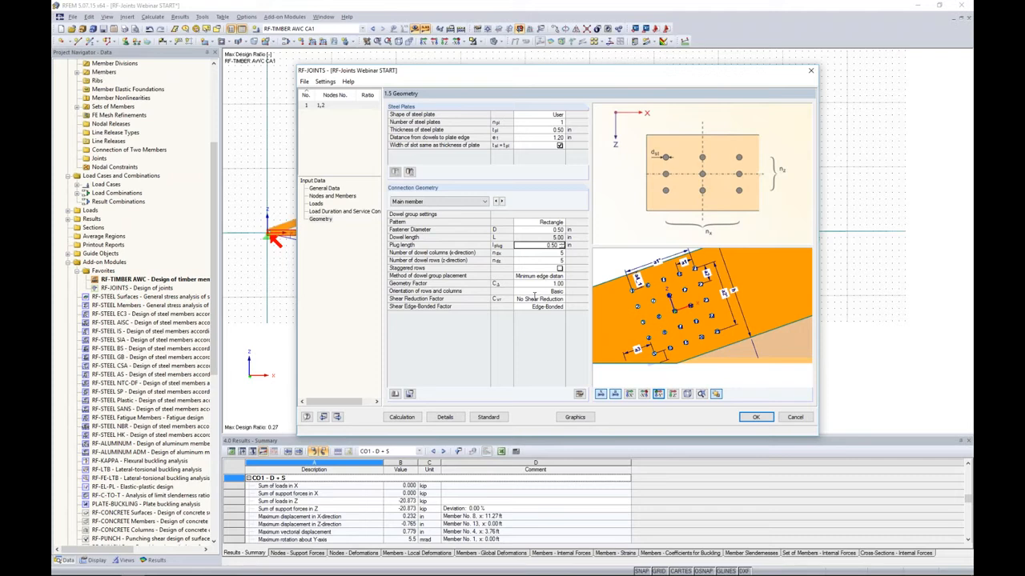
key(Return)
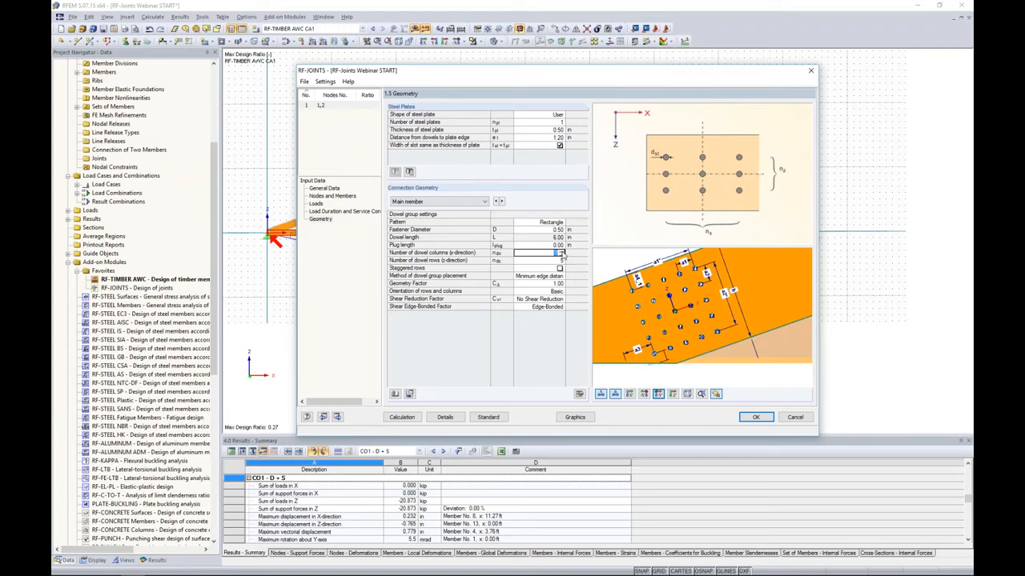
- Arrange the main member's dowels in 8 columns and 4 rows, with staggered rows
text(8)
key(Return)
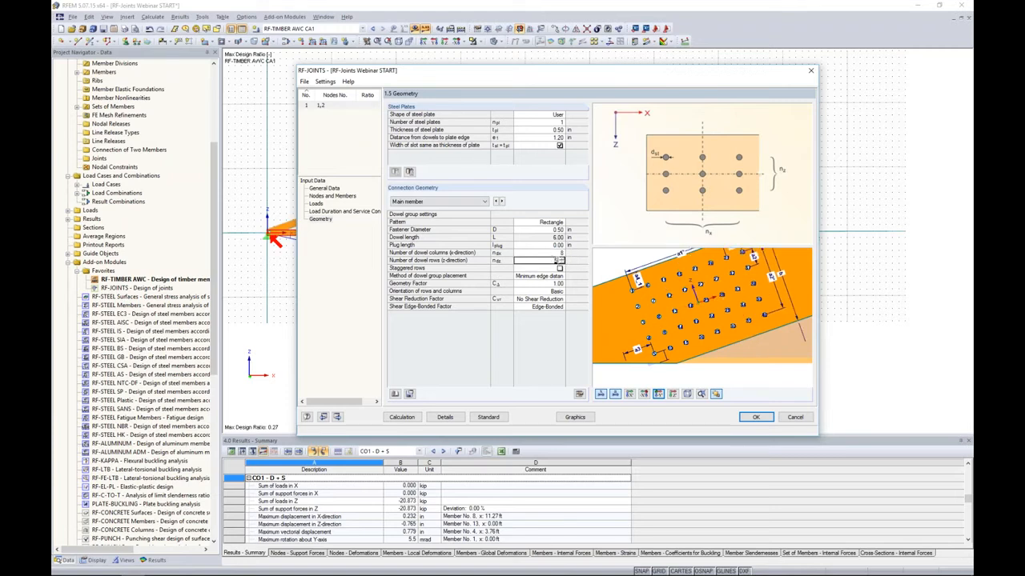
click(561, 263)
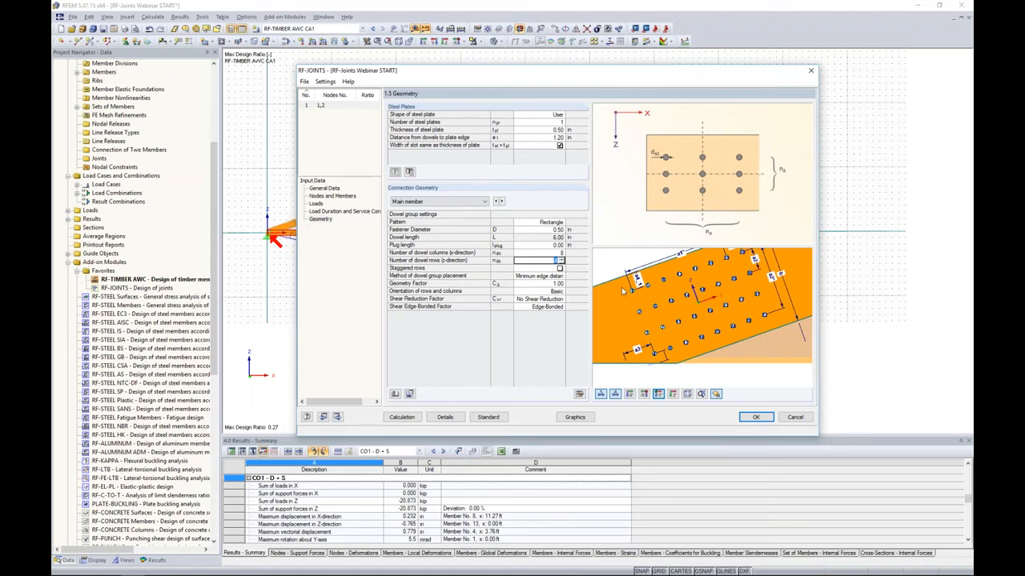
click(560, 270)
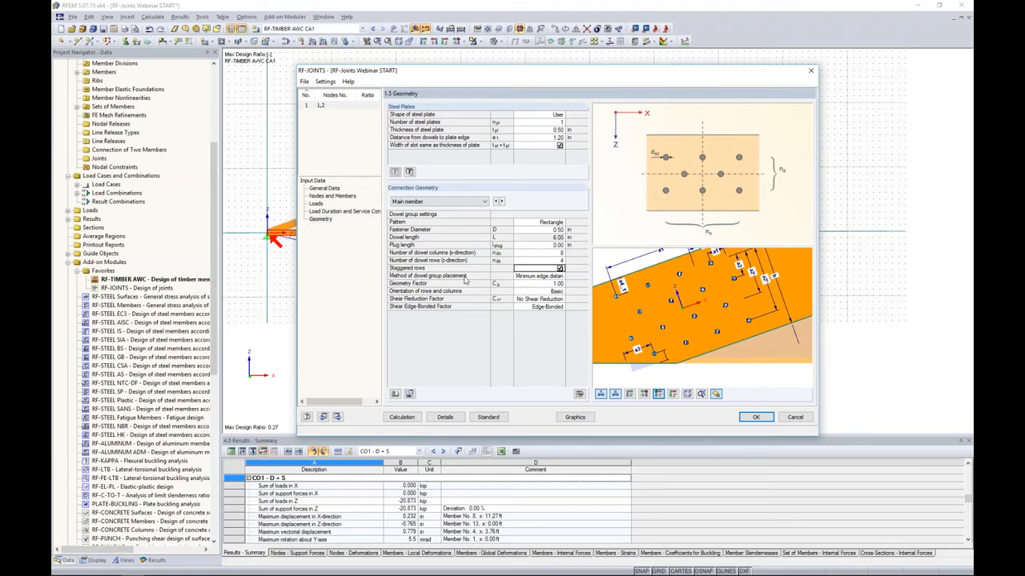
- Choose minimum edge distance as the dowel group placement method and check the geometry factor
click(526, 276)
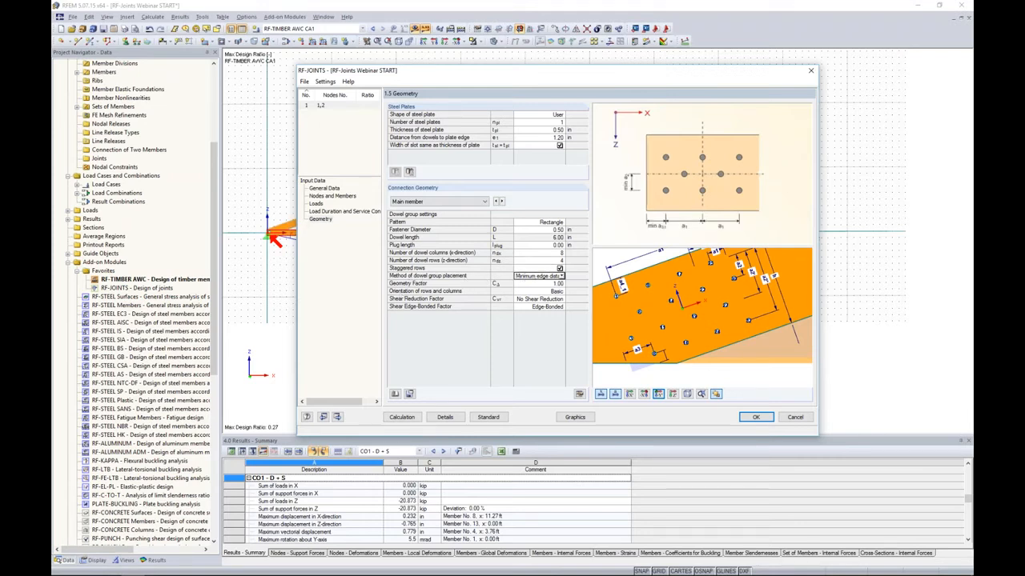
click(563, 276)
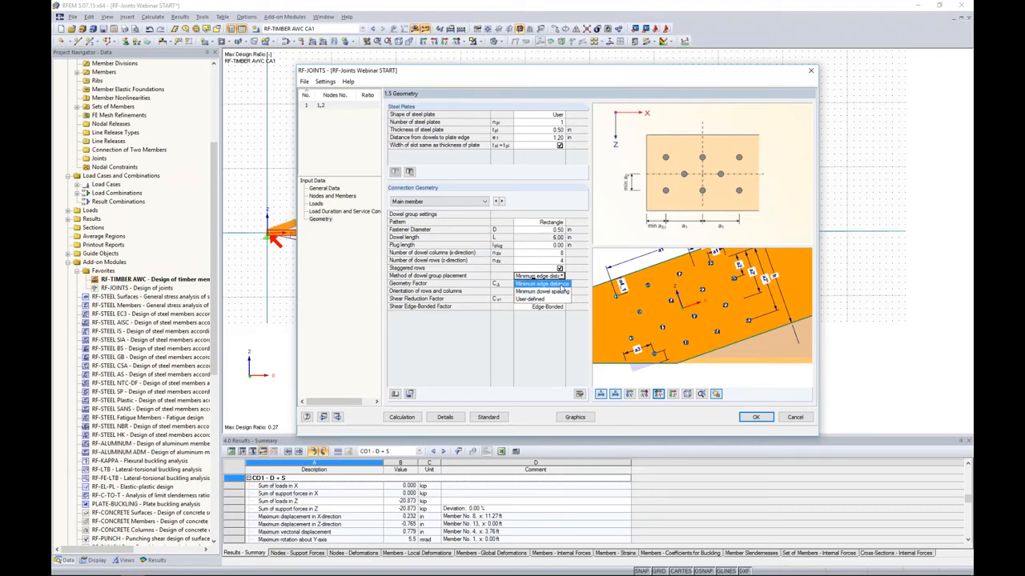
click(552, 284)
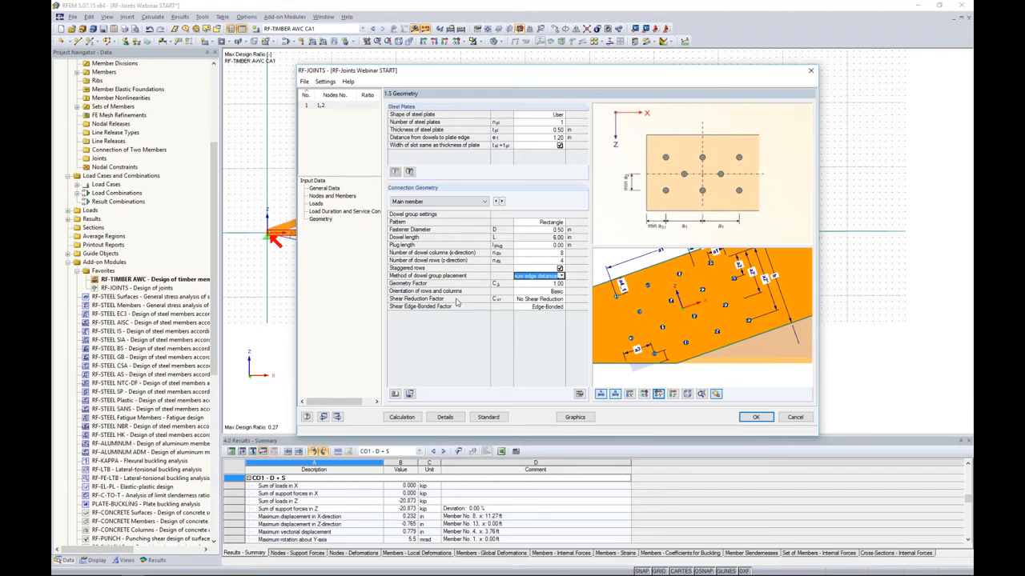
click(547, 284)
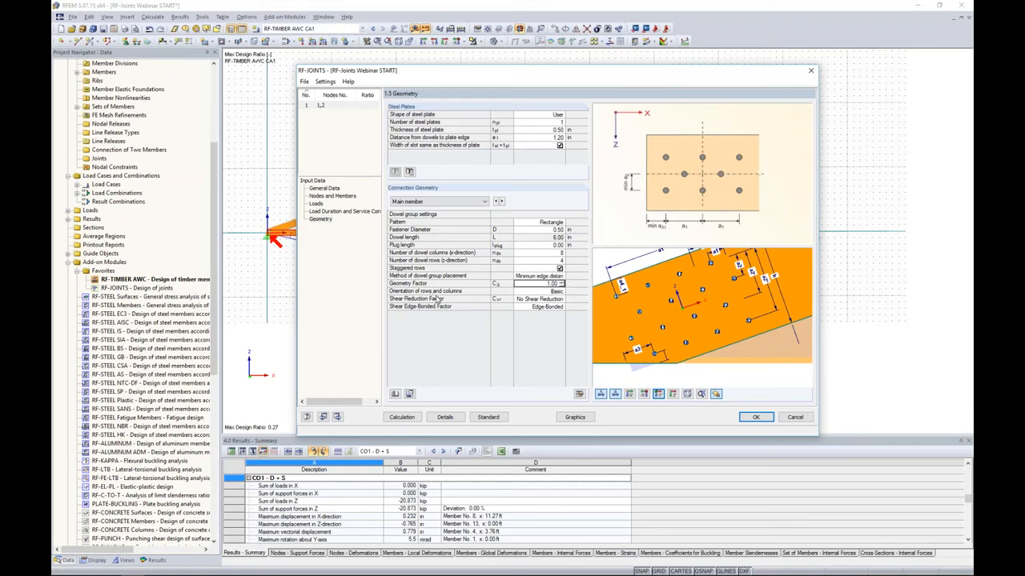
- Try the Rotated, Slanting and User-defined orientations for the main member's dowel rows and columns
click(530, 291)
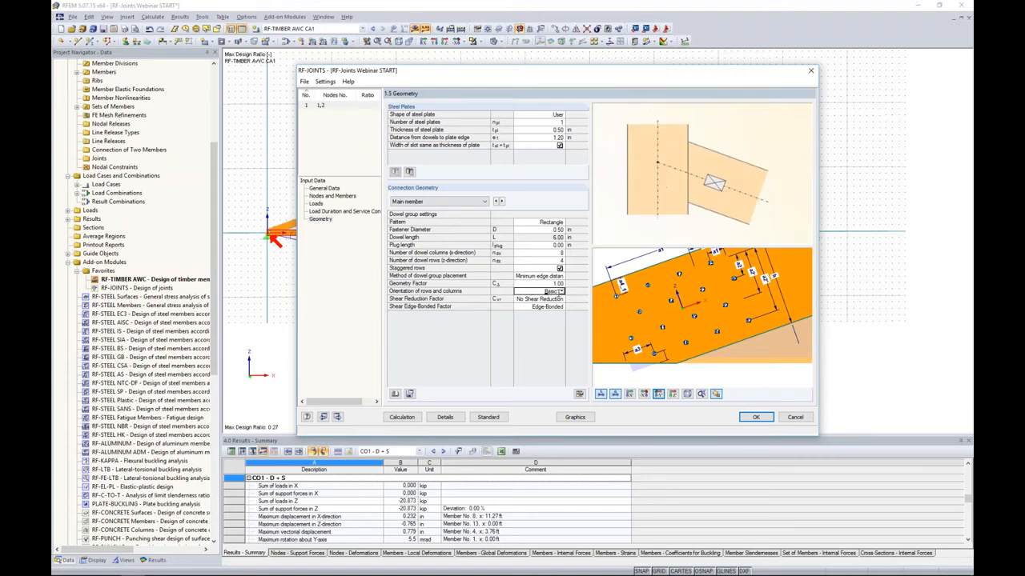
click(561, 291)
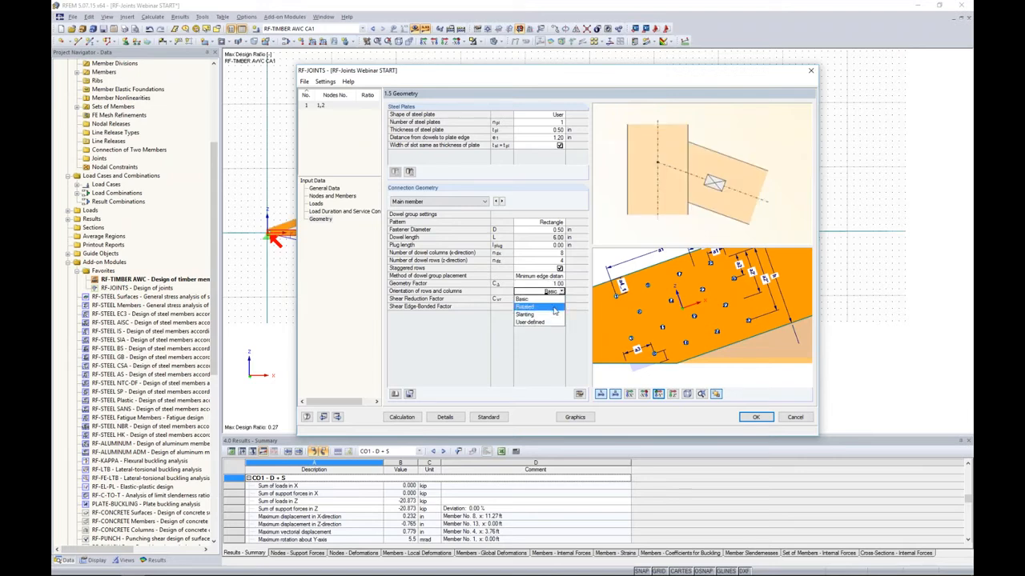
click(538, 312)
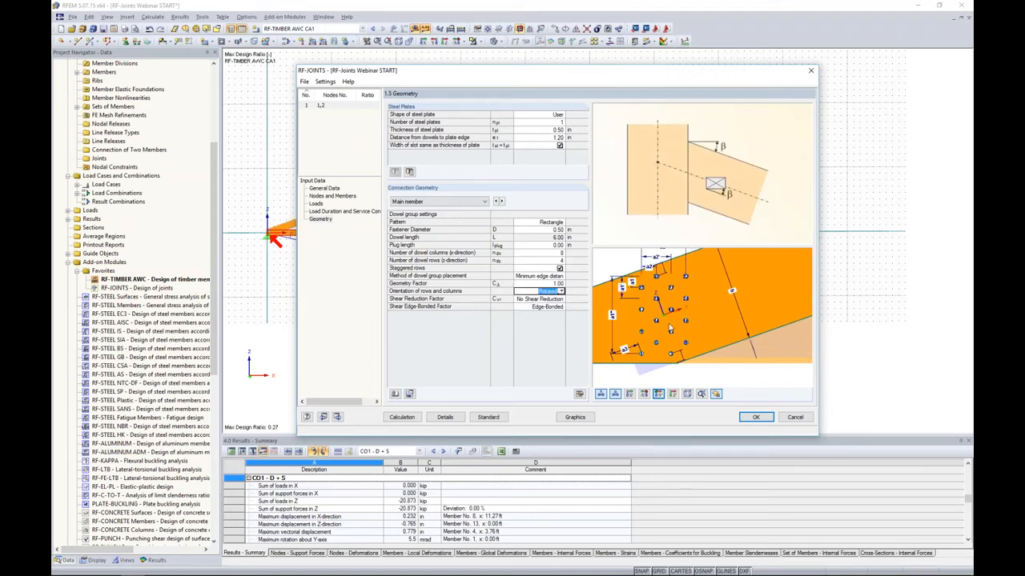
click(561, 291)
click(528, 313)
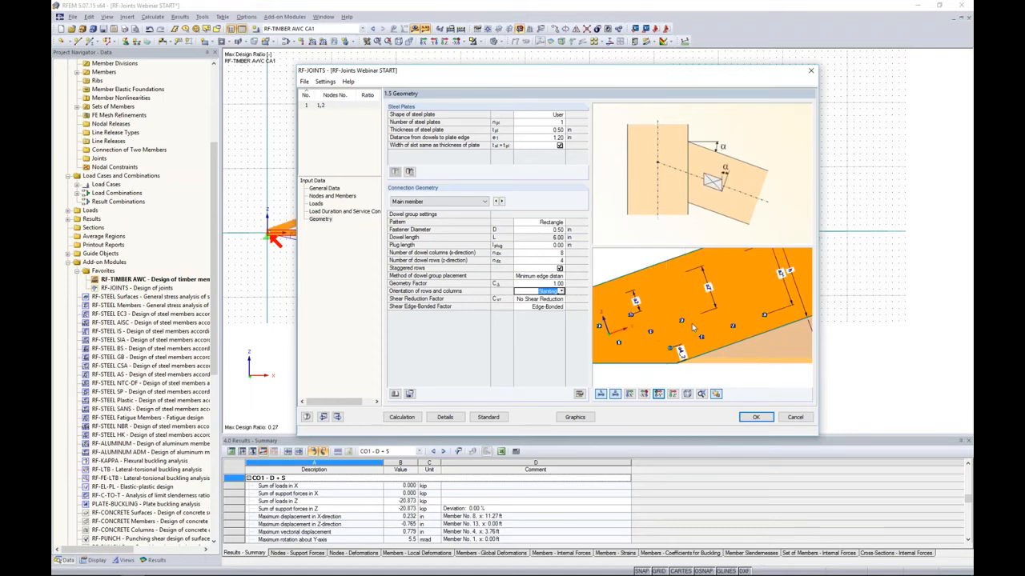
scroll(695, 327, down, 6)
middle_drag(695, 327, 741, 320)
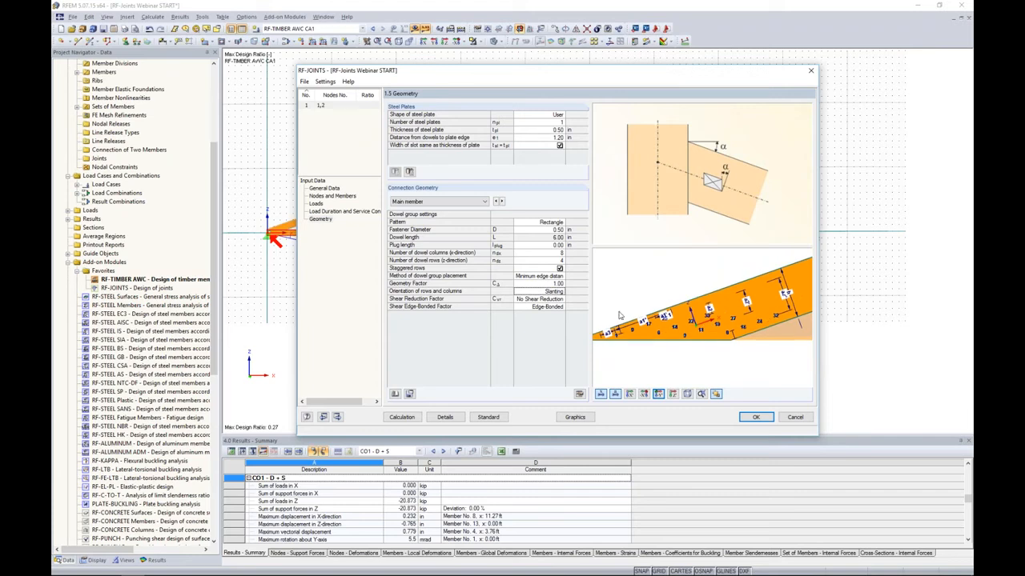
scroll(690, 333, up, 4)
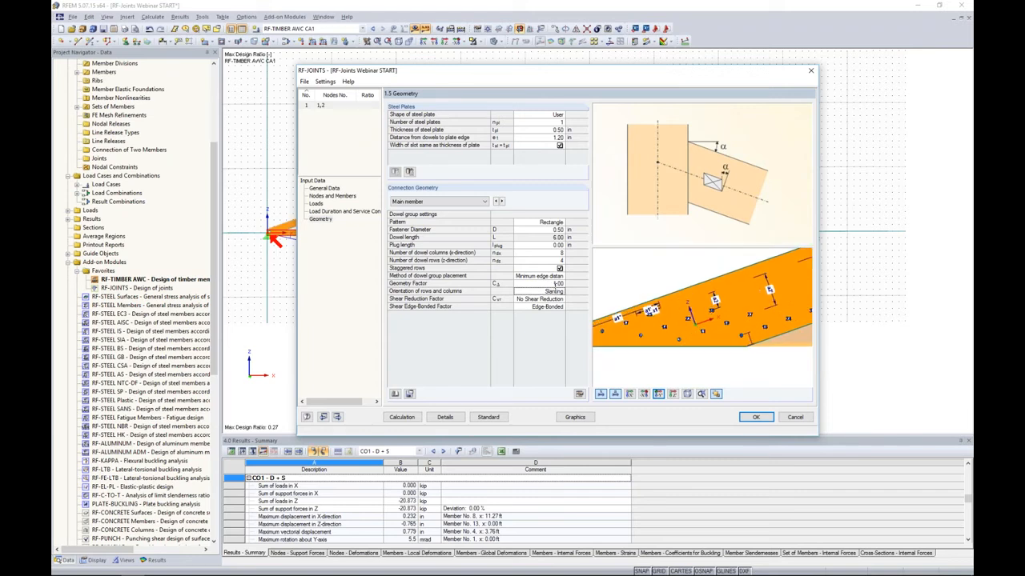
click(557, 292)
click(561, 291)
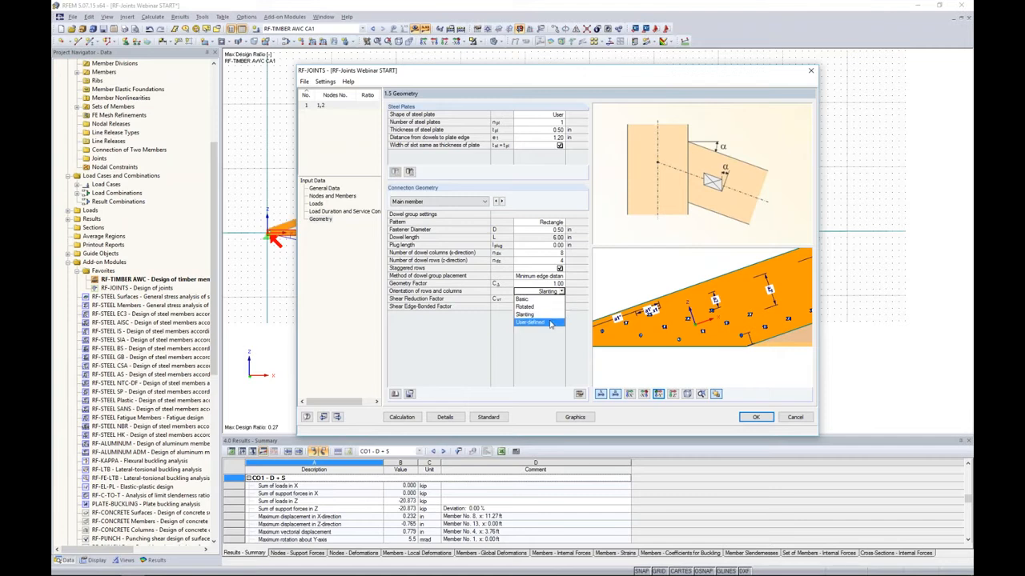
click(557, 321)
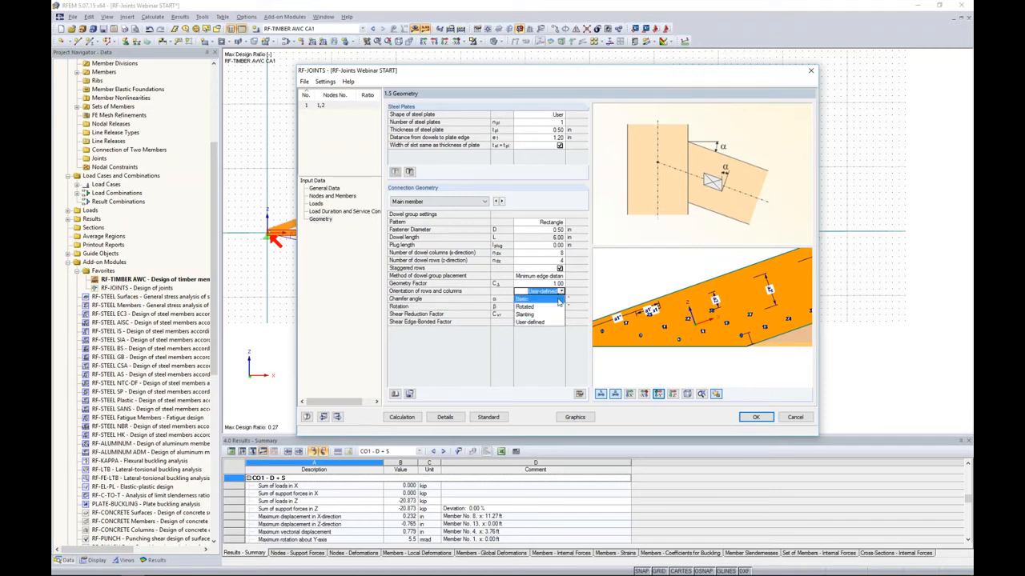
- Set the orientation of the main member's dowel rows and columns to Basic
click(522, 299)
middle_drag(785, 314, 738, 316)
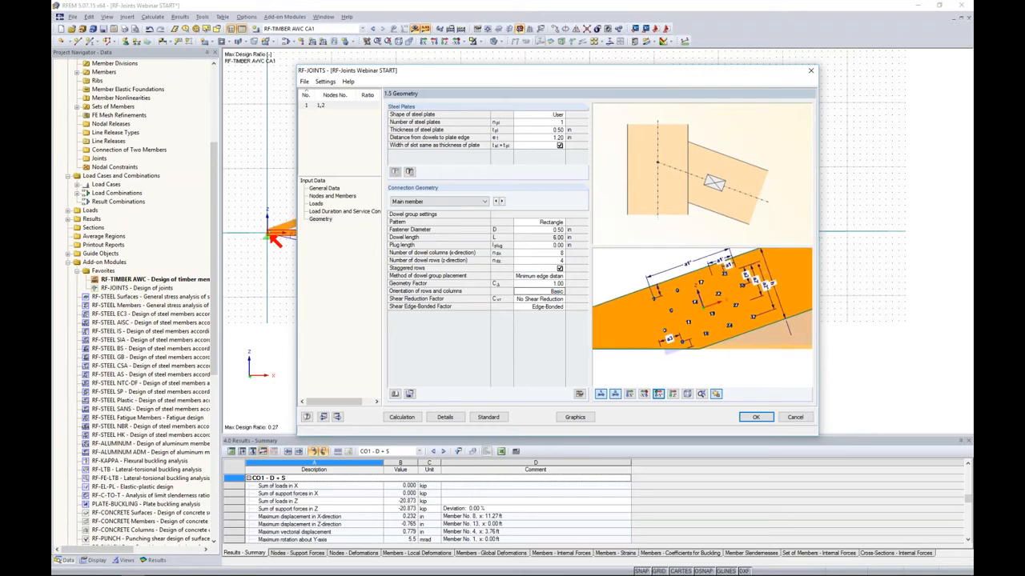
scroll(738, 315, up, 2)
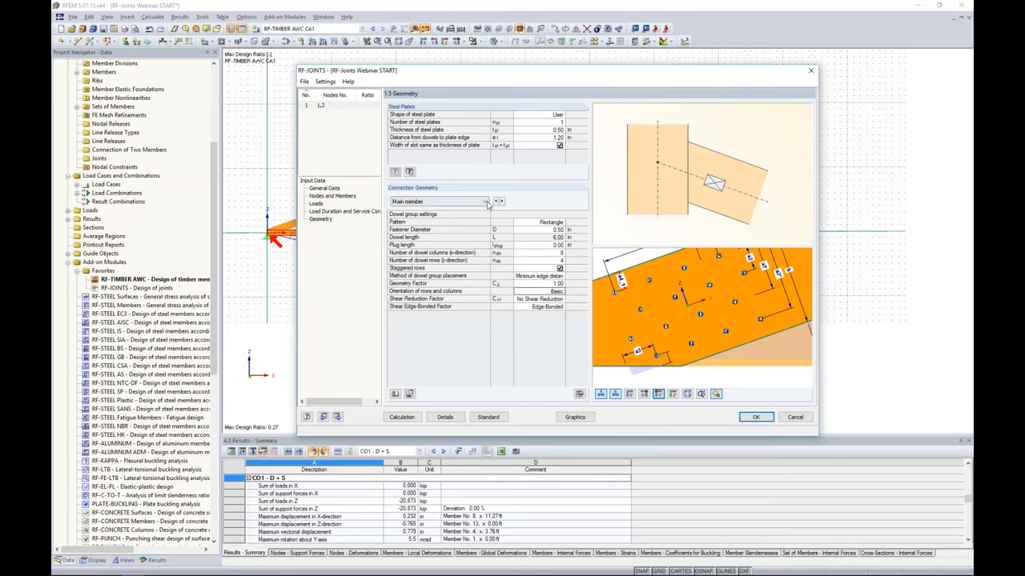
scroll(676, 304, down, 3)
middle_drag(737, 319, 636, 309)
- Switch the connection geometry to Connected member 1 and set its fastener diameter to 0.50 in
click(467, 201)
click(453, 217)
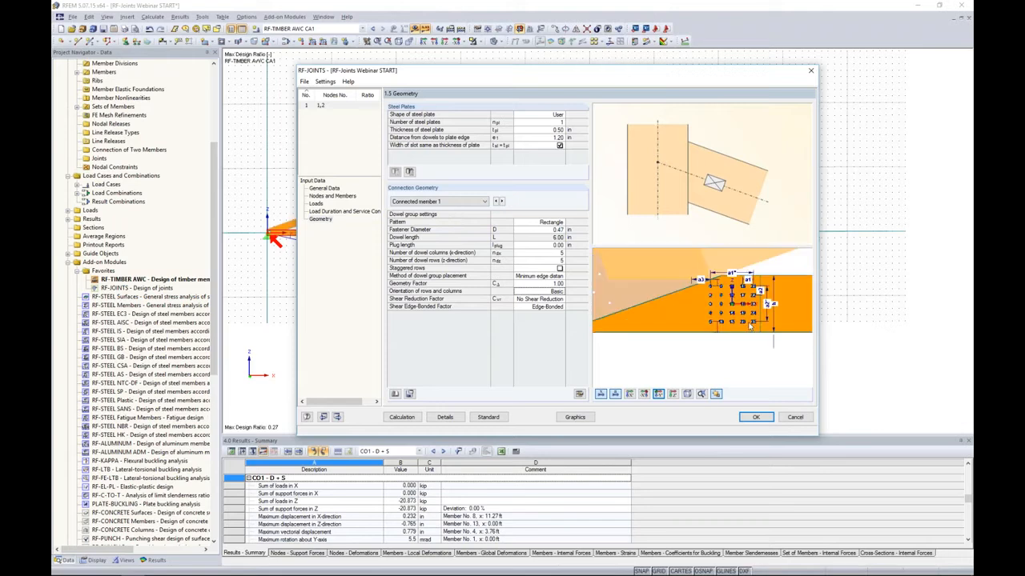
middle_drag(754, 342, 719, 345)
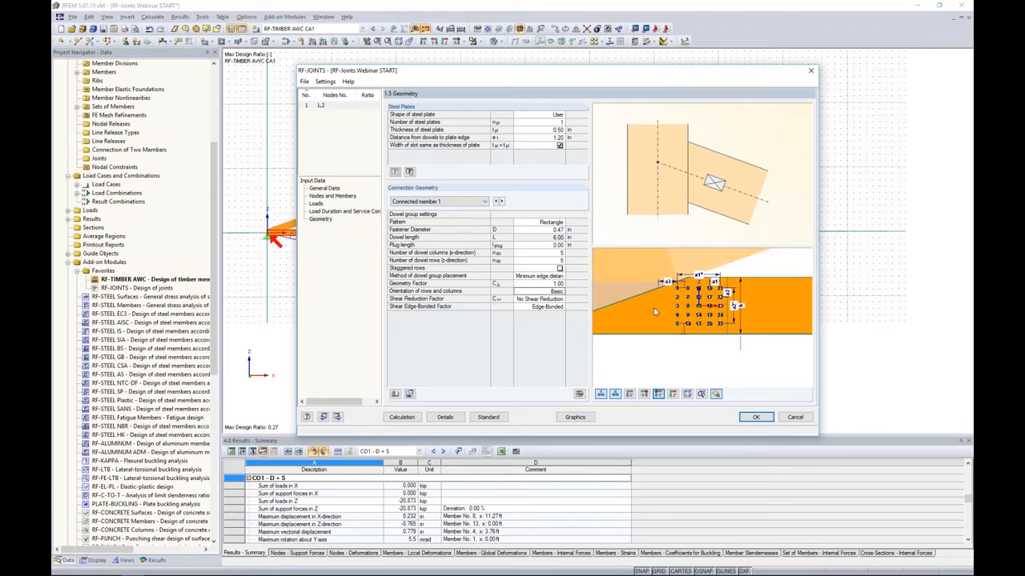
click(545, 230)
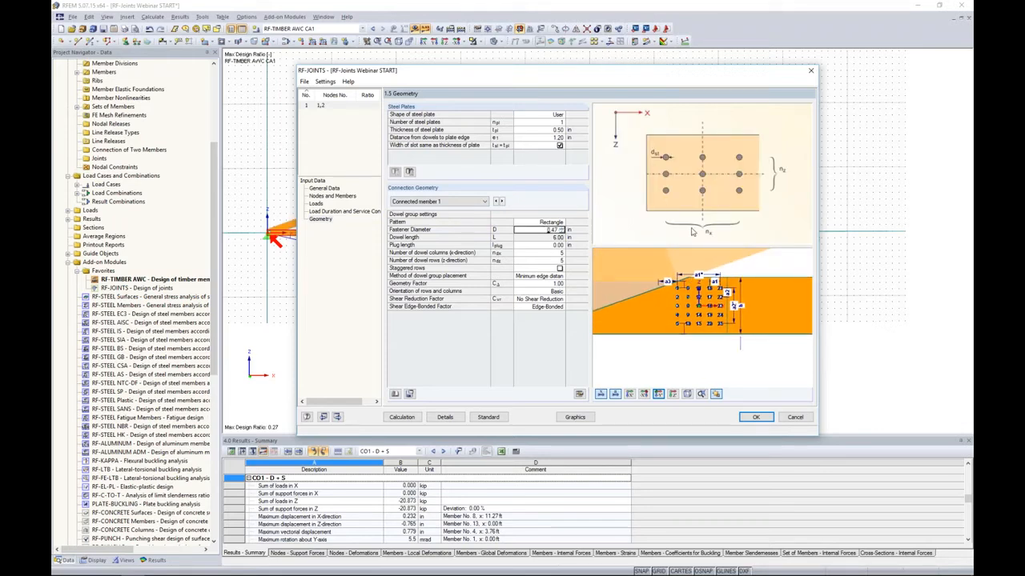
text(0.5)
key(Return)
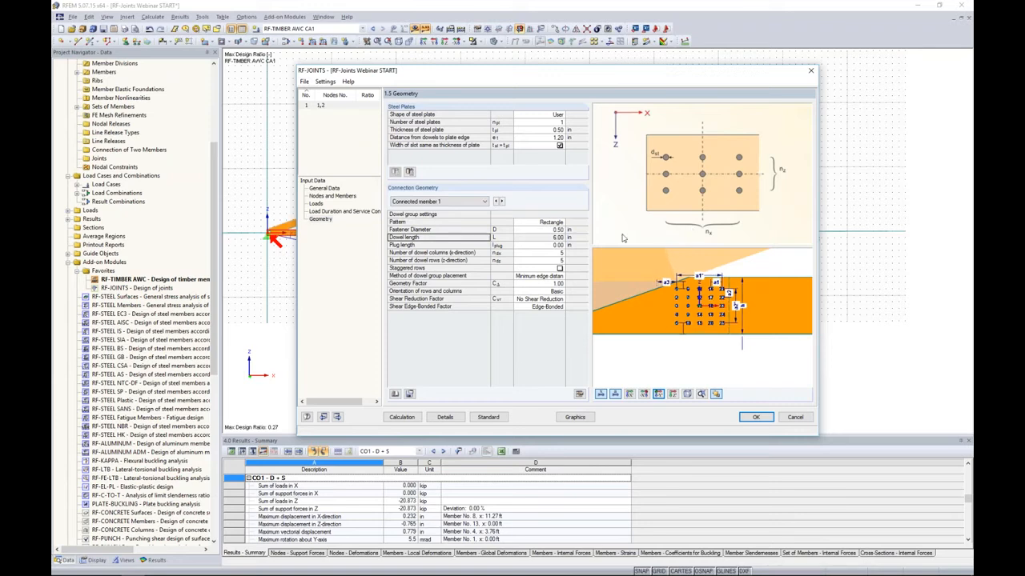
- Give Connected member 1 10 dowel columns and 2 dowel rows, with the rows staggered
click(552, 252)
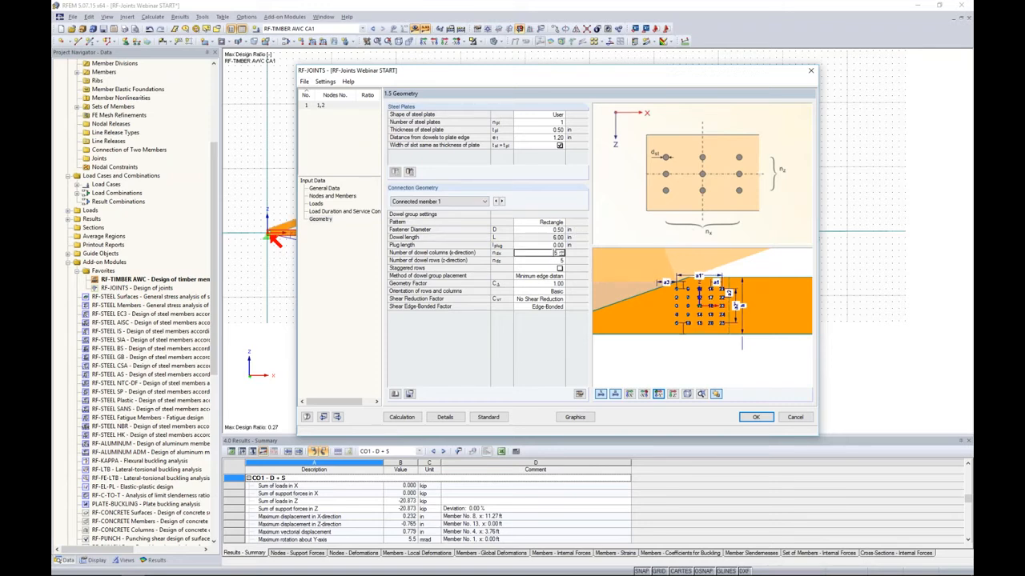
key(Return)
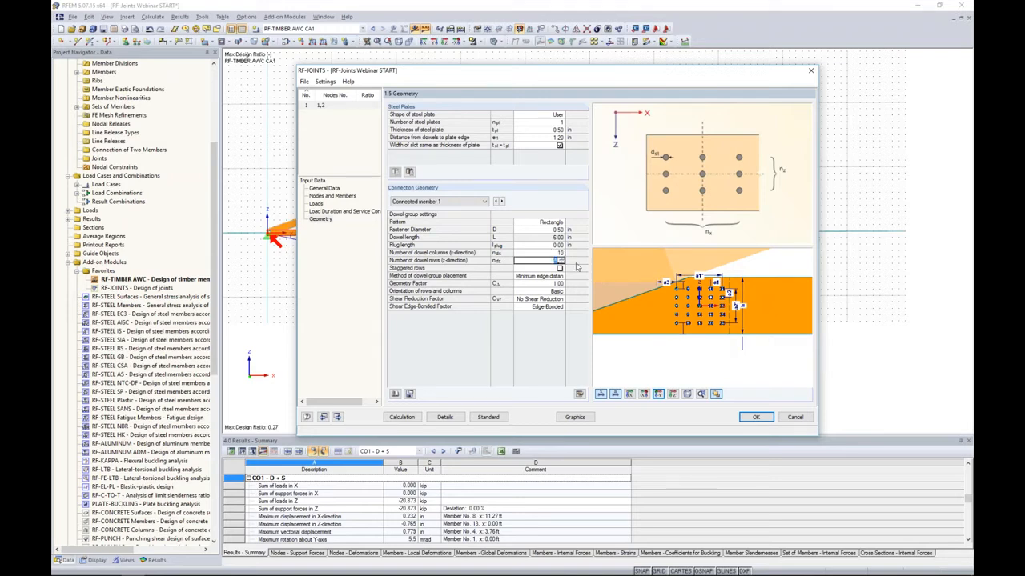
key(Return)
click(559, 268)
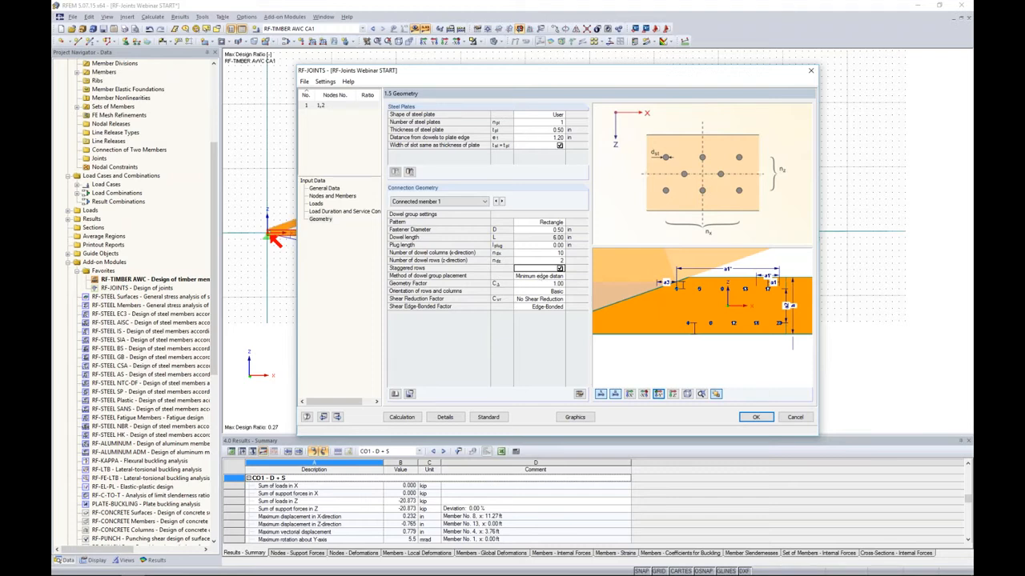
- Run the joint calculation and look through the design summary for the main and connected members
click(401, 417)
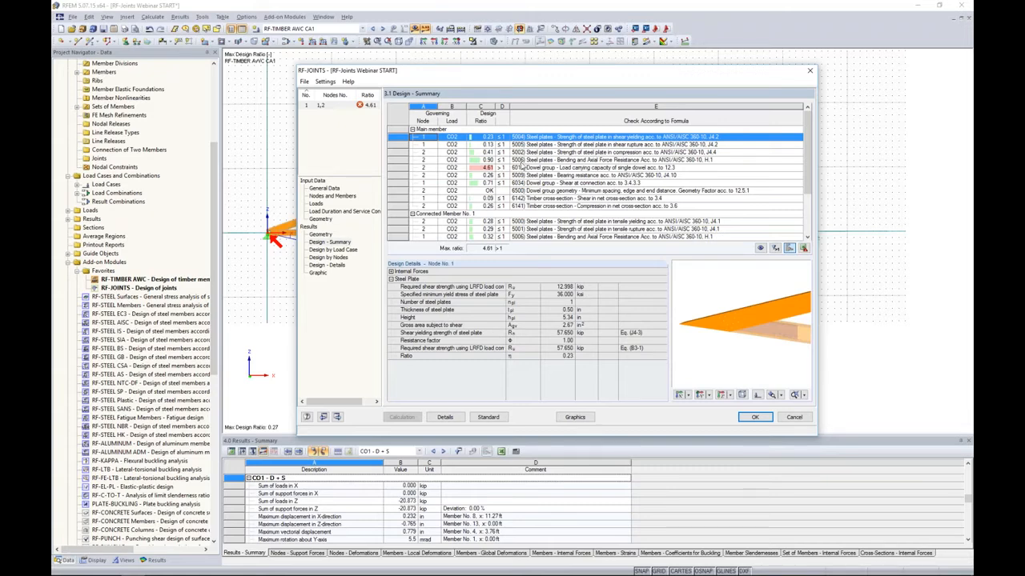
scroll(552, 206, down, 2)
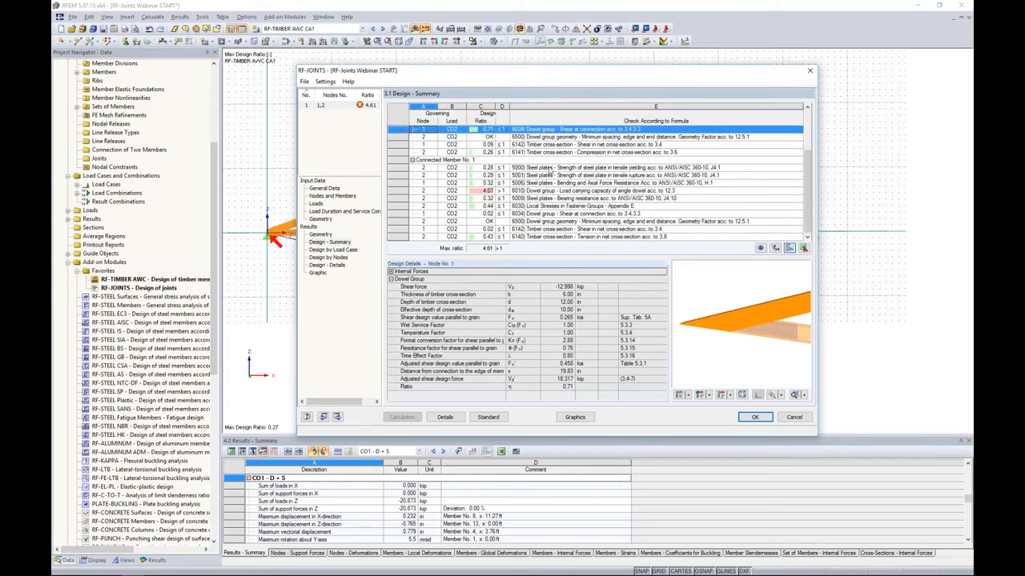
scroll(545, 214, up, 3)
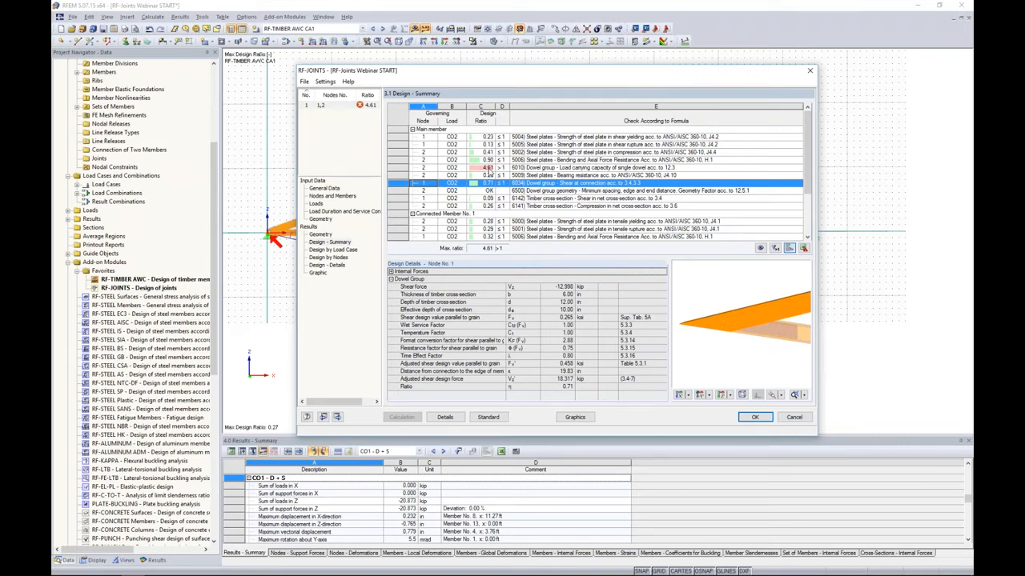
- Examine the main member's steel plate checks for shear yielding, shear rupture, compression, and bending with axial force
click(524, 139)
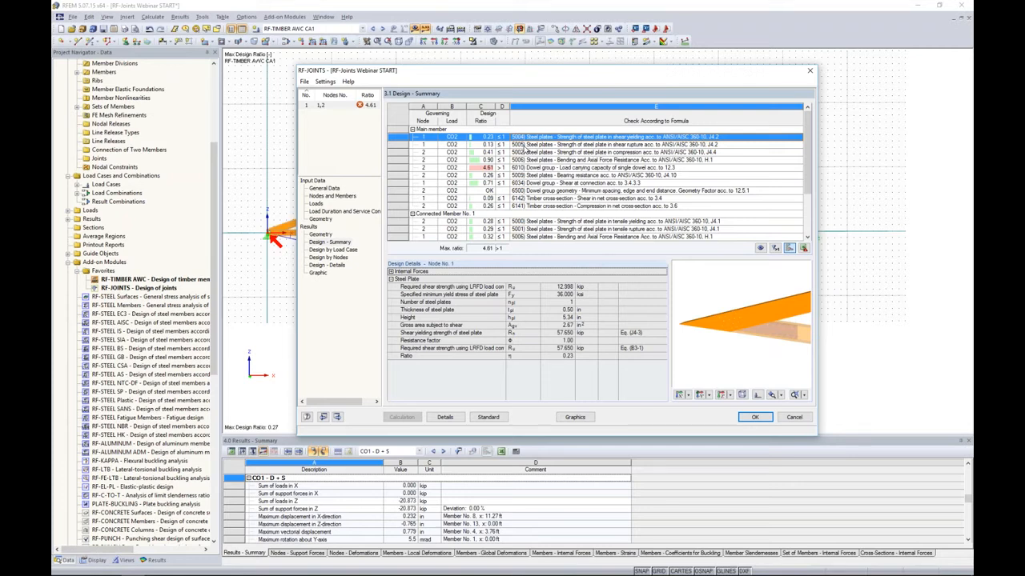
click(525, 145)
click(525, 152)
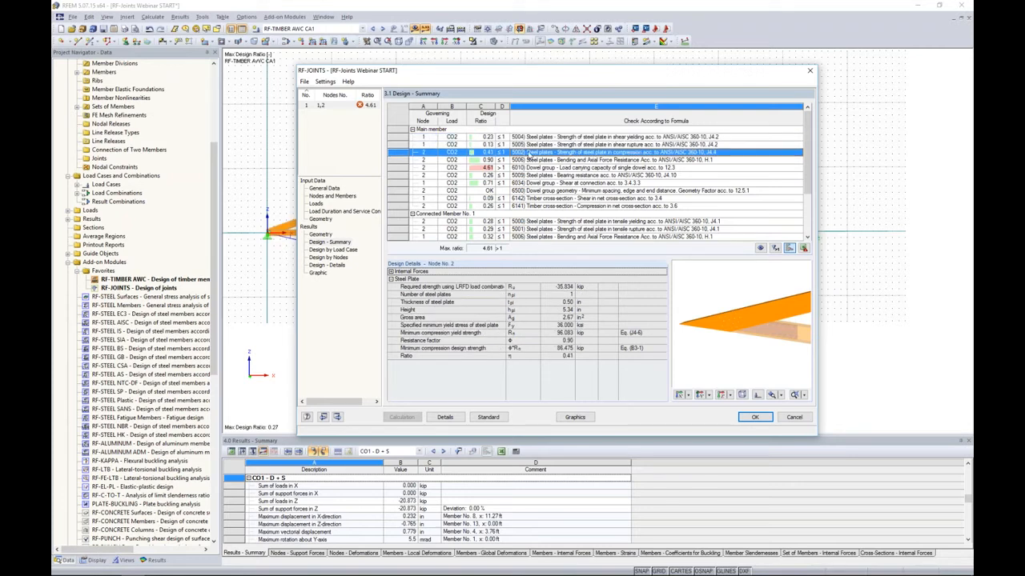
click(528, 160)
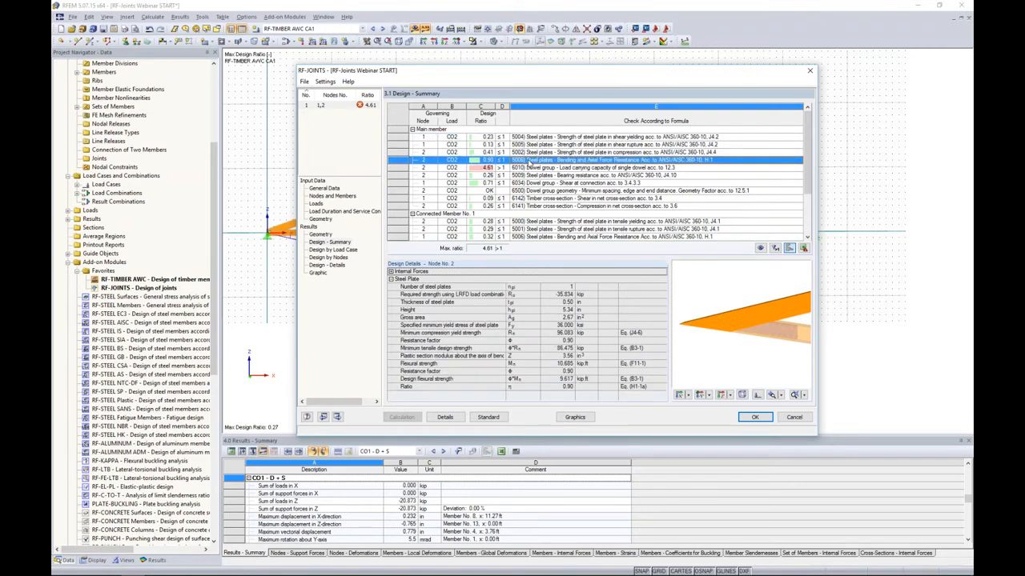
- Examine the main member's design details for single dowel load-carrying capacity and steel plate bearing resistance
click(529, 169)
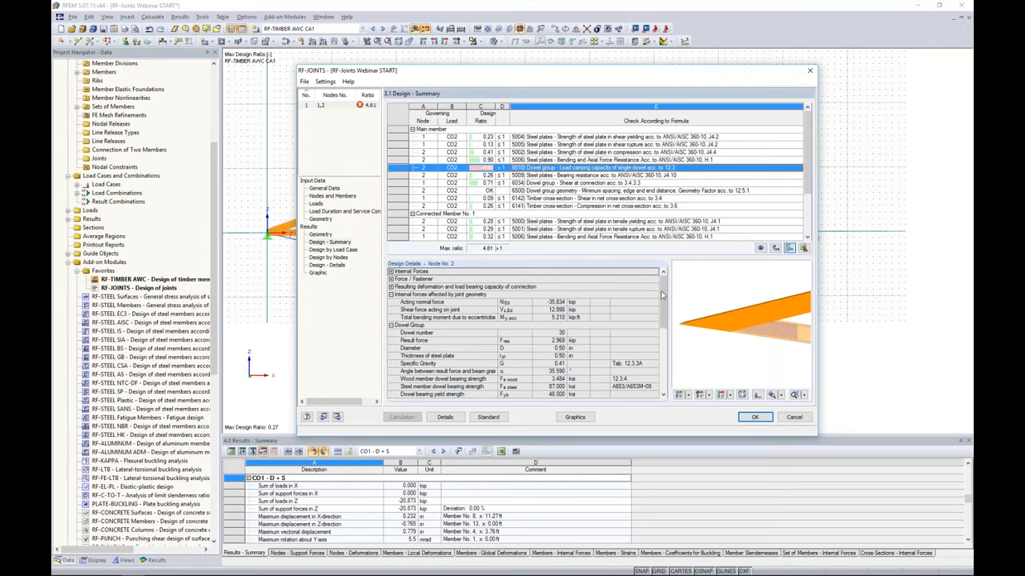
drag(661, 294, 664, 343)
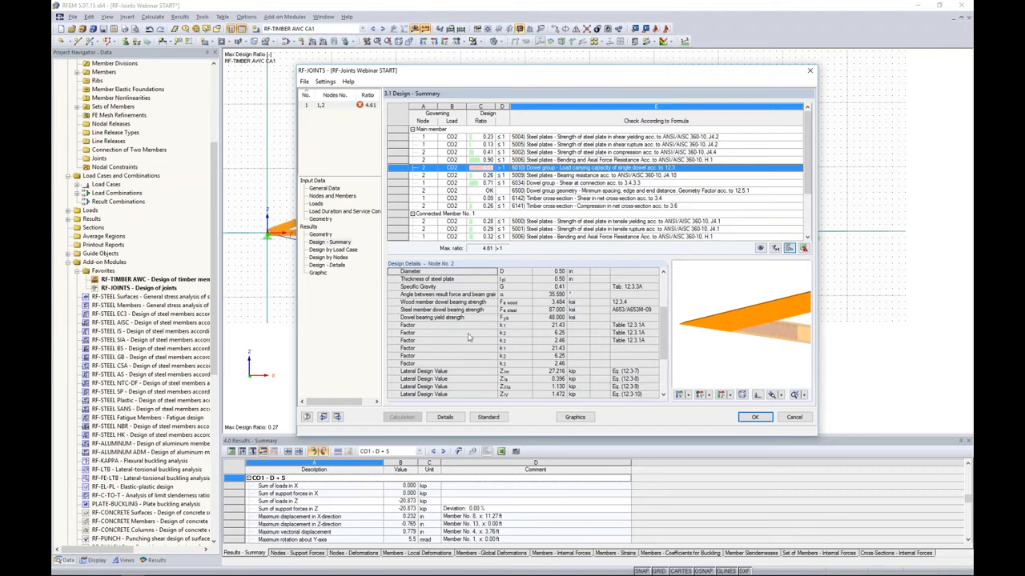
scroll(653, 350, down, 2)
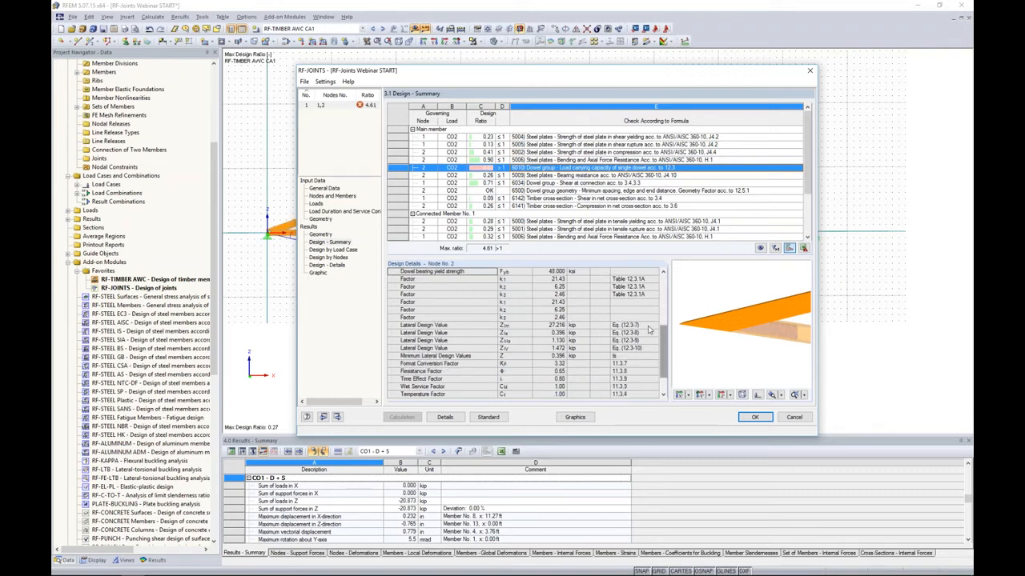
drag(666, 357, 667, 373)
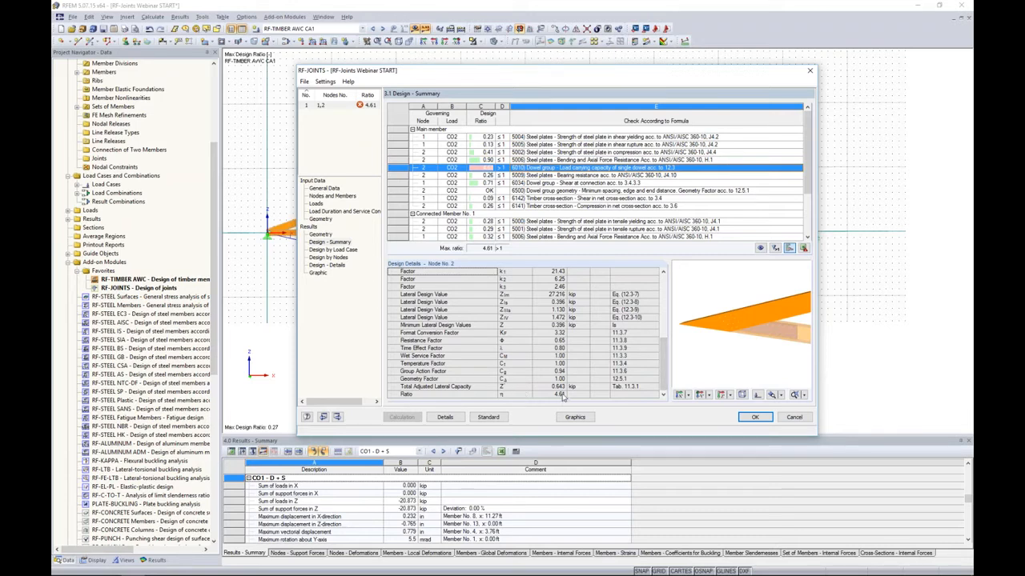
click(594, 176)
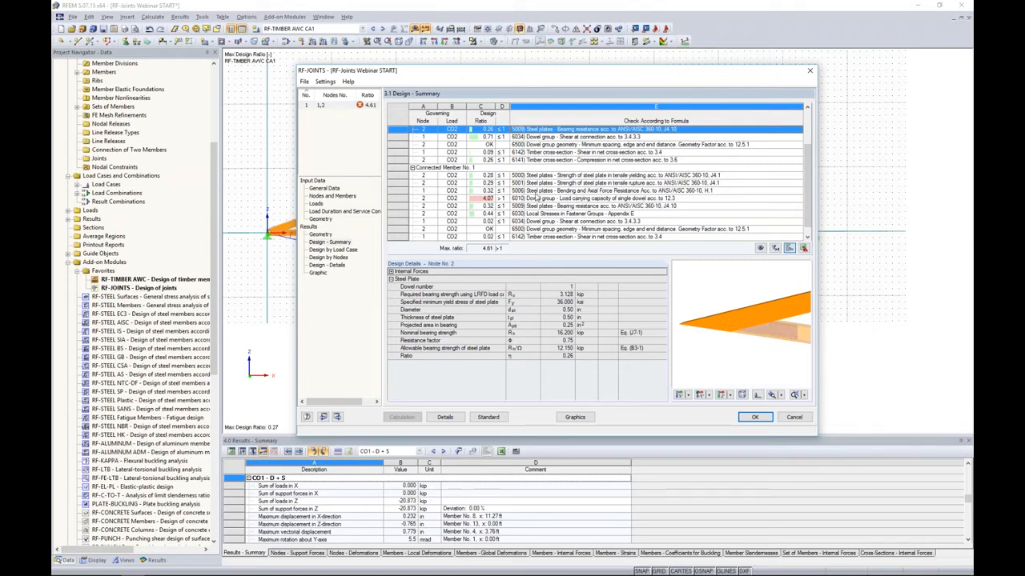
- Return to the joint geometry, set the number of steel plates to 2, and accept deleting the results
click(323, 219)
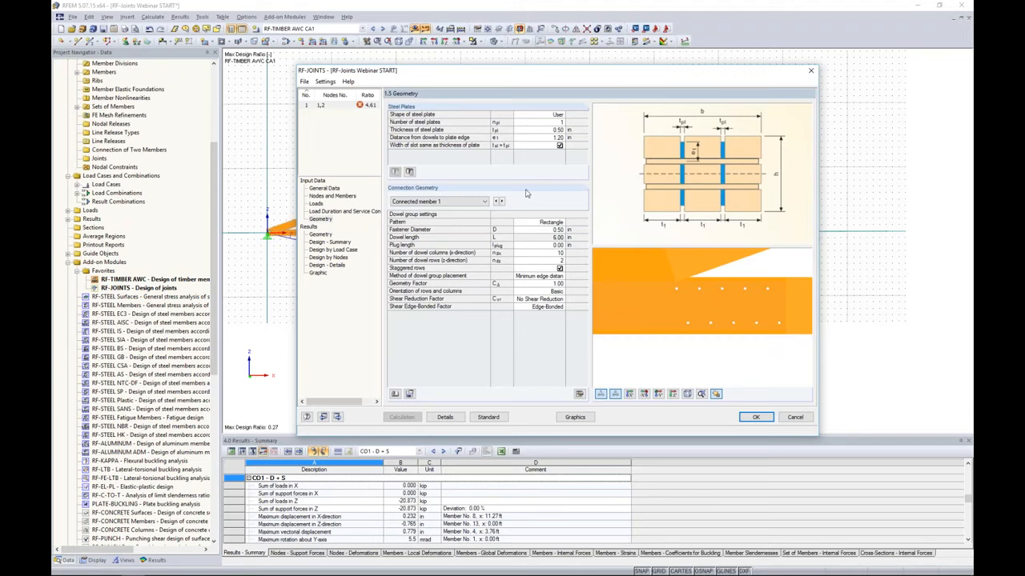
scroll(659, 292, down, 1)
scroll(659, 290, down, 3)
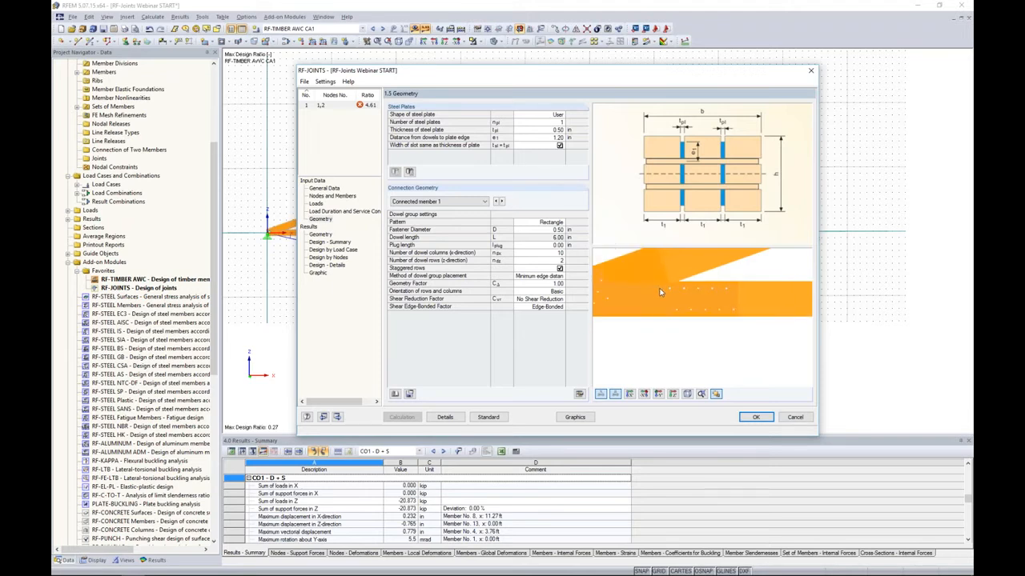
click(559, 122)
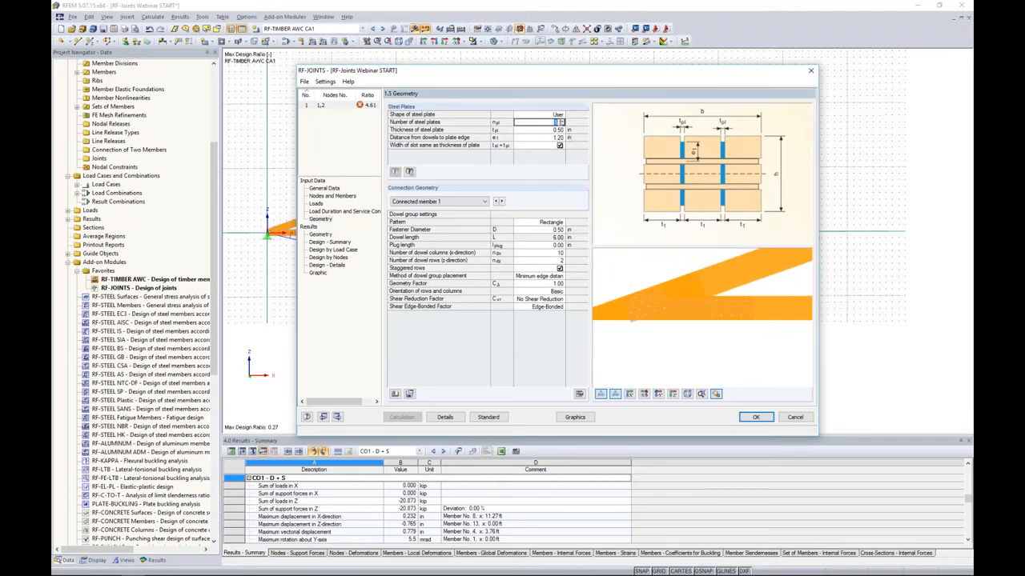
key(Return)
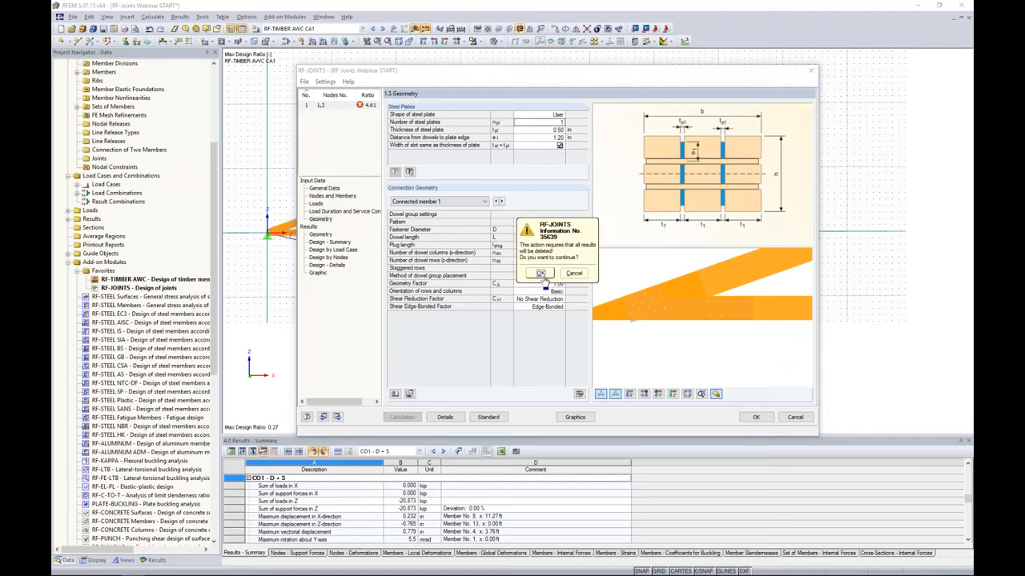
click(542, 274)
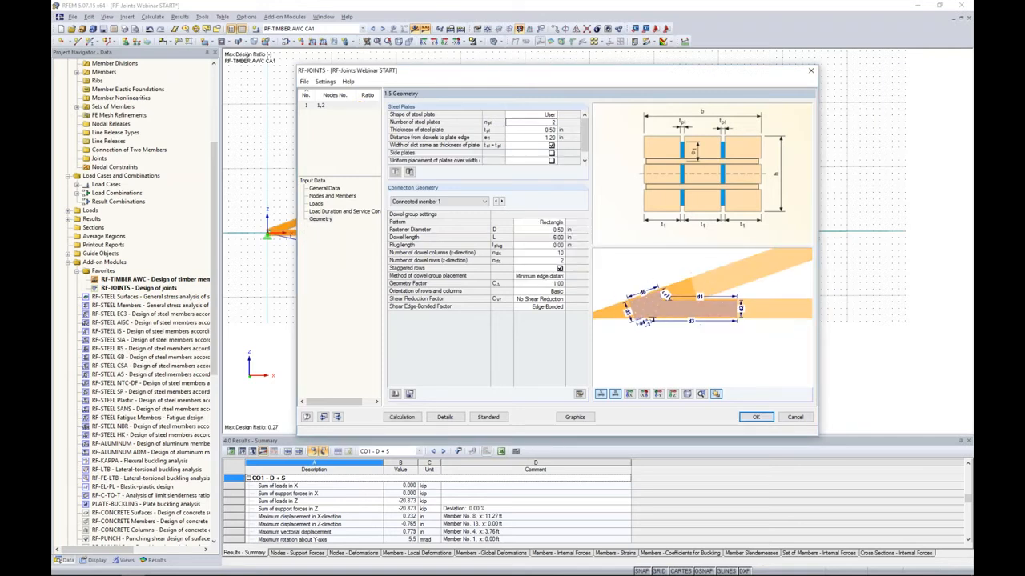
ctrl+middle_drag(694, 329, 714, 344)
scroll(662, 327, up, 5)
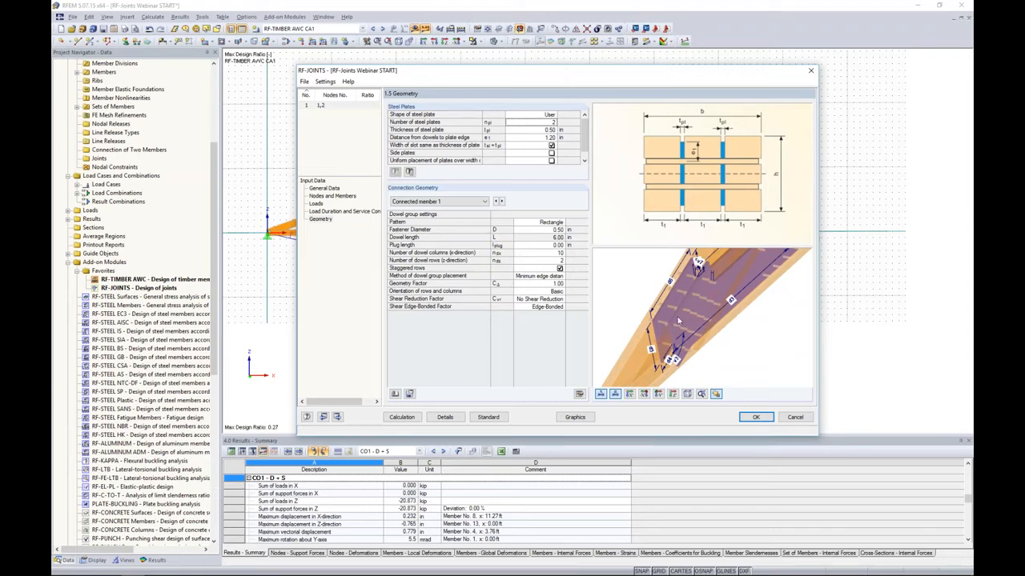
ctrl+middle_drag(679, 323, 691, 339)
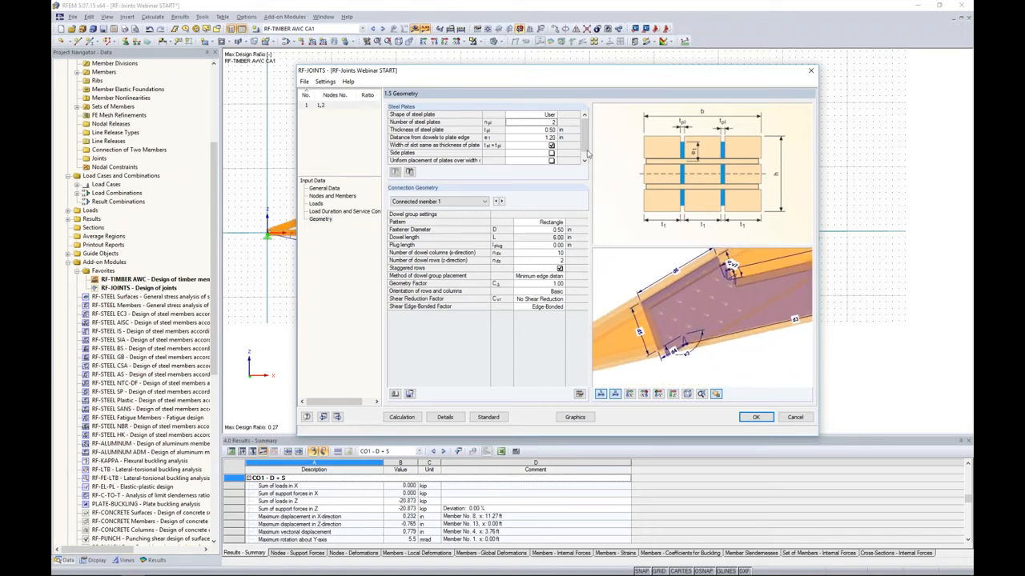
- Try the side plates option for the two steel plates and inspect the joint with it
drag(584, 149, 584, 155)
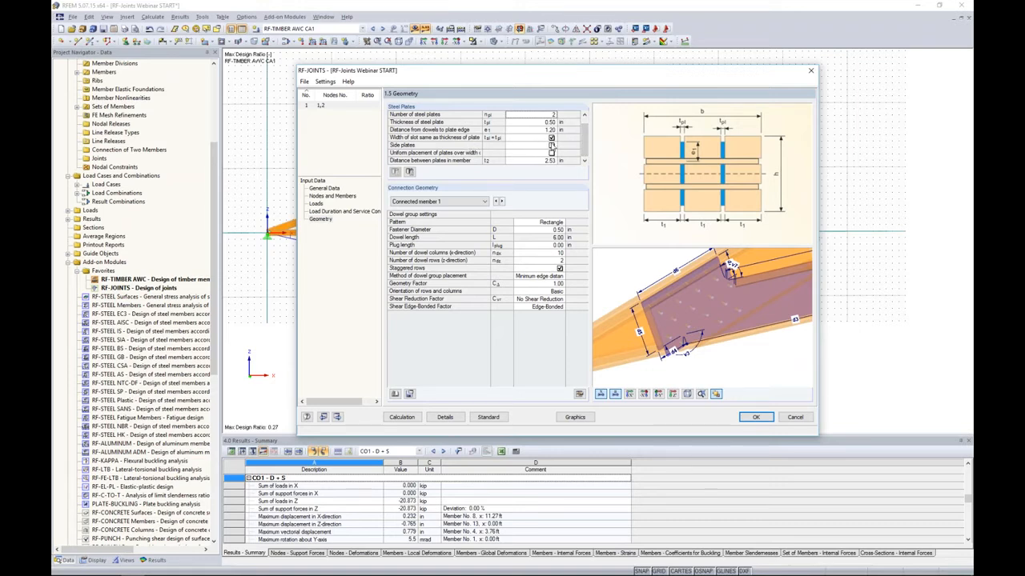
click(551, 146)
ctrl+middle_drag(728, 299, 782, 298)
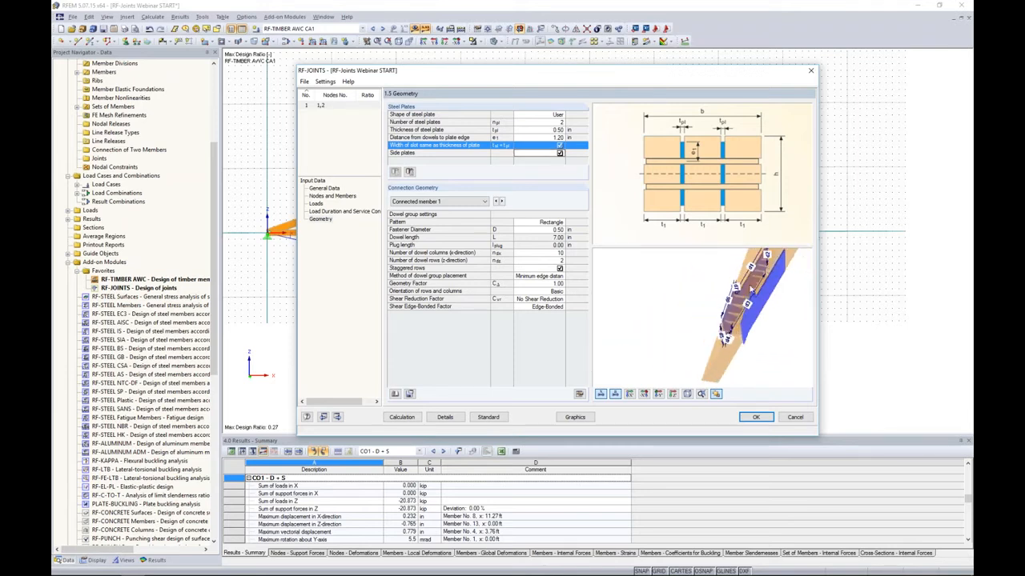
ctrl+middle_drag(700, 331, 647, 330)
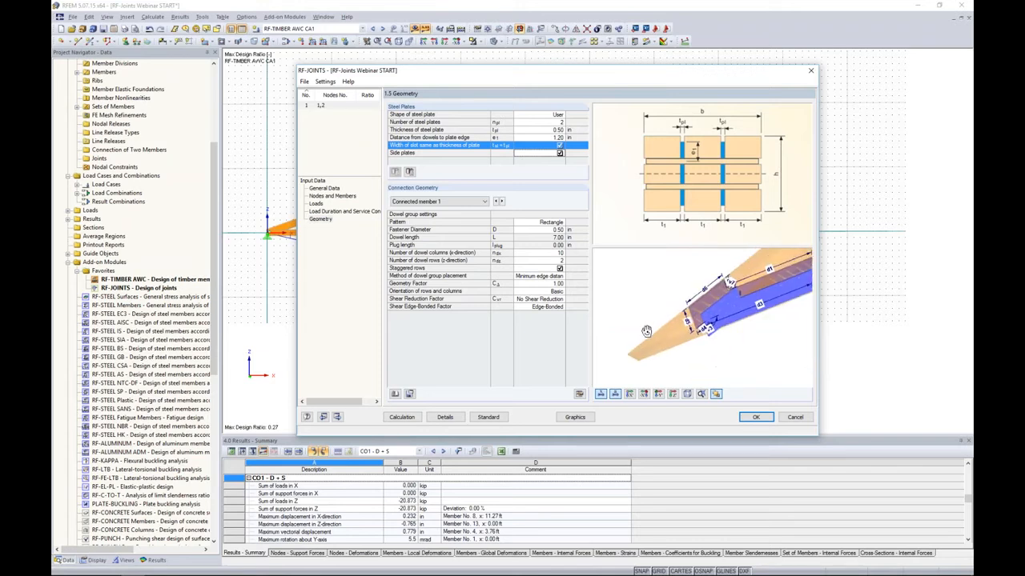
click(561, 155)
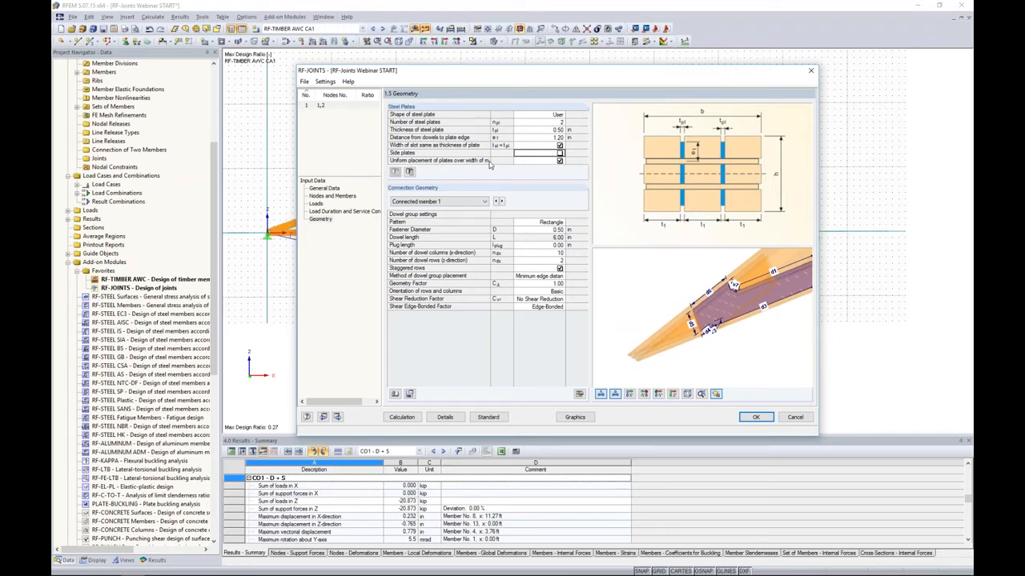
- Turn off uniform placement of the plates over the member width and set the distance between plates to 2.00 in
click(559, 160)
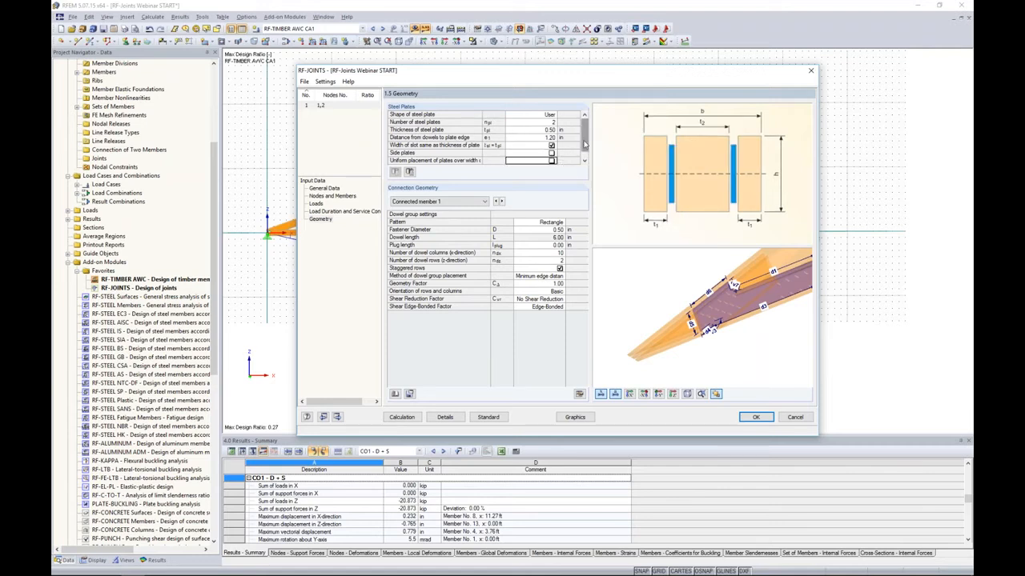
click(534, 160)
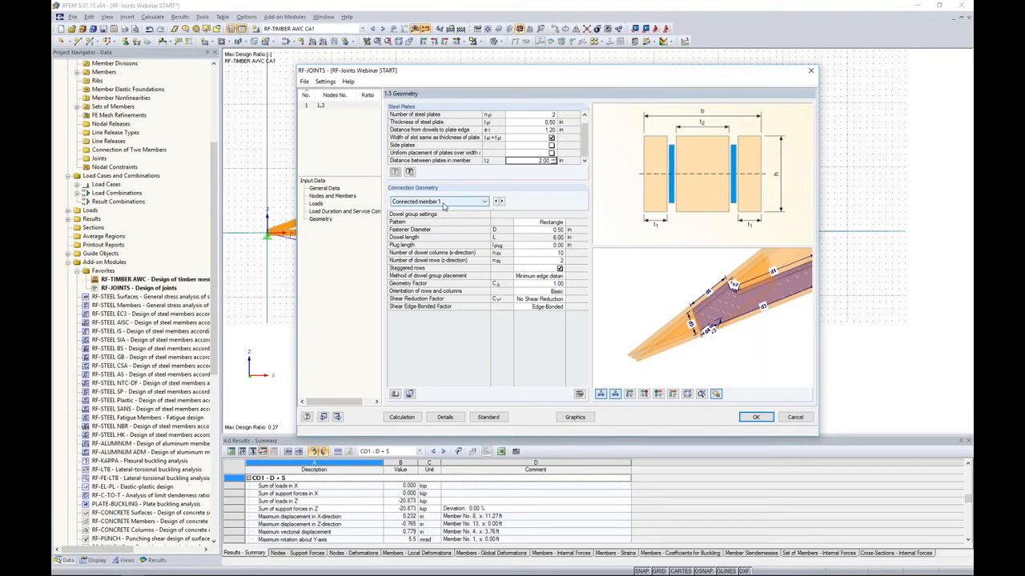
- Switch the connection geometry to the main member and set its dowel group placement method to User-defined
click(534, 275)
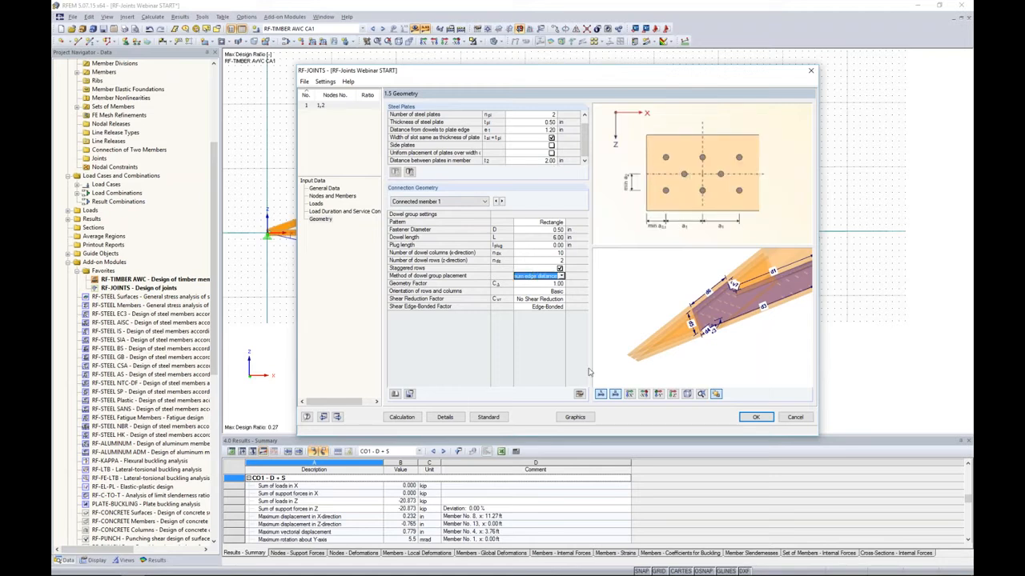
click(658, 394)
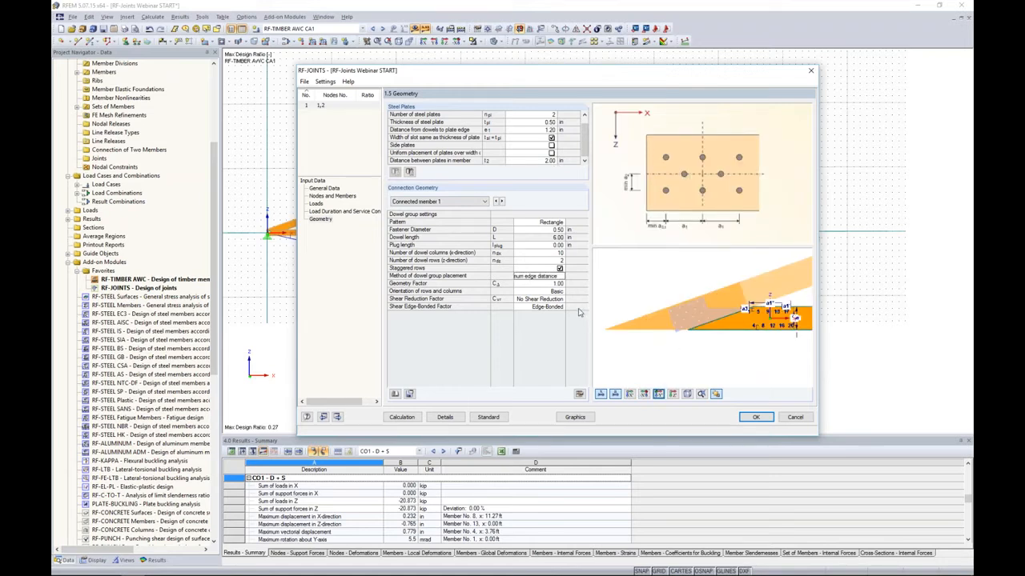
click(451, 202)
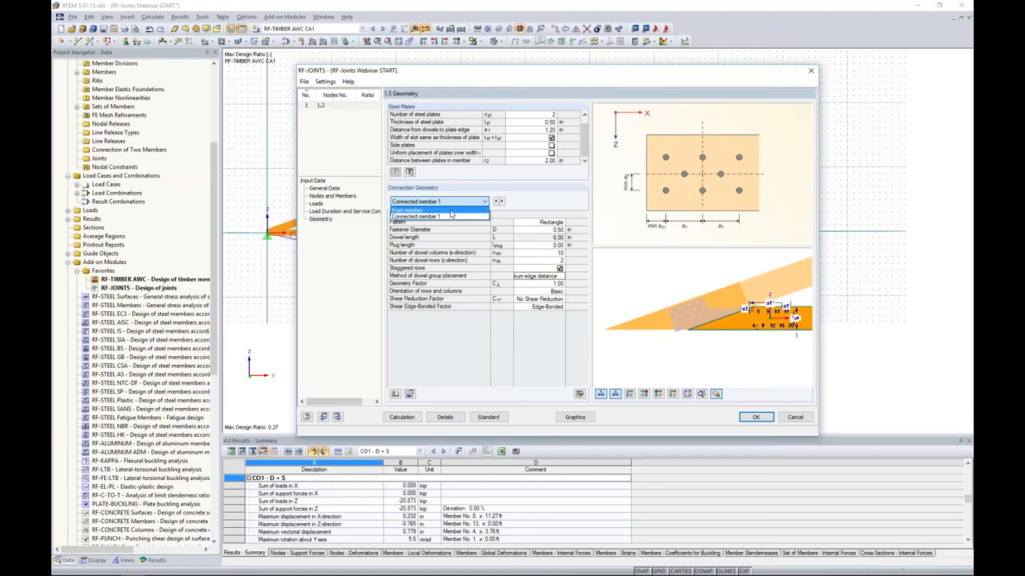
click(451, 212)
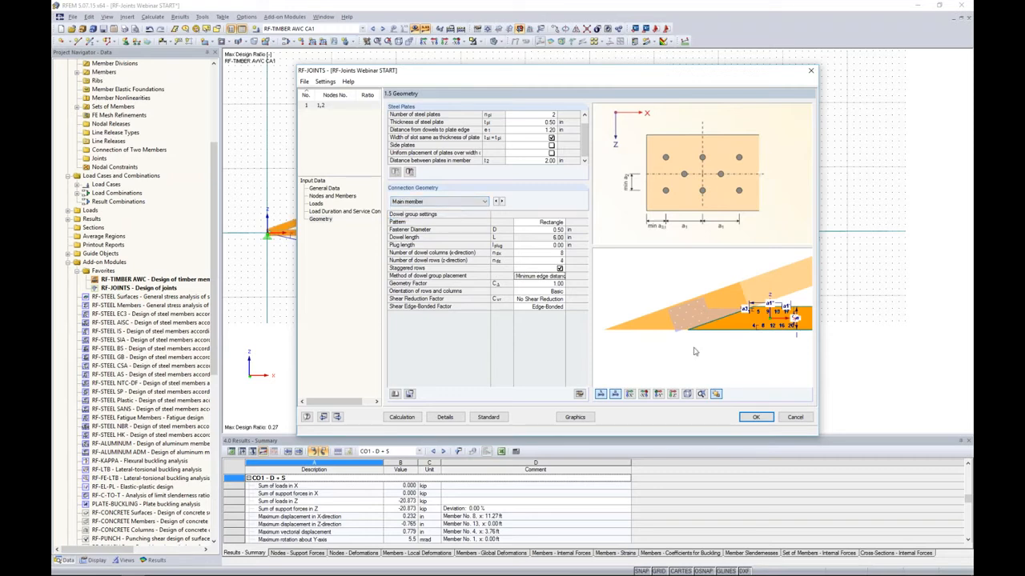
scroll(694, 323, up, 5)
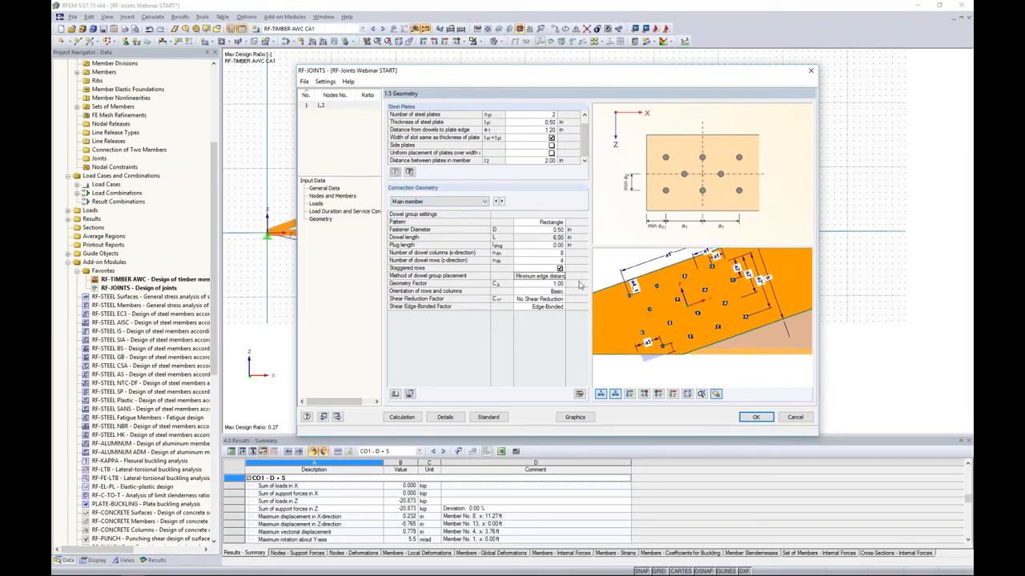
click(551, 275)
click(561, 276)
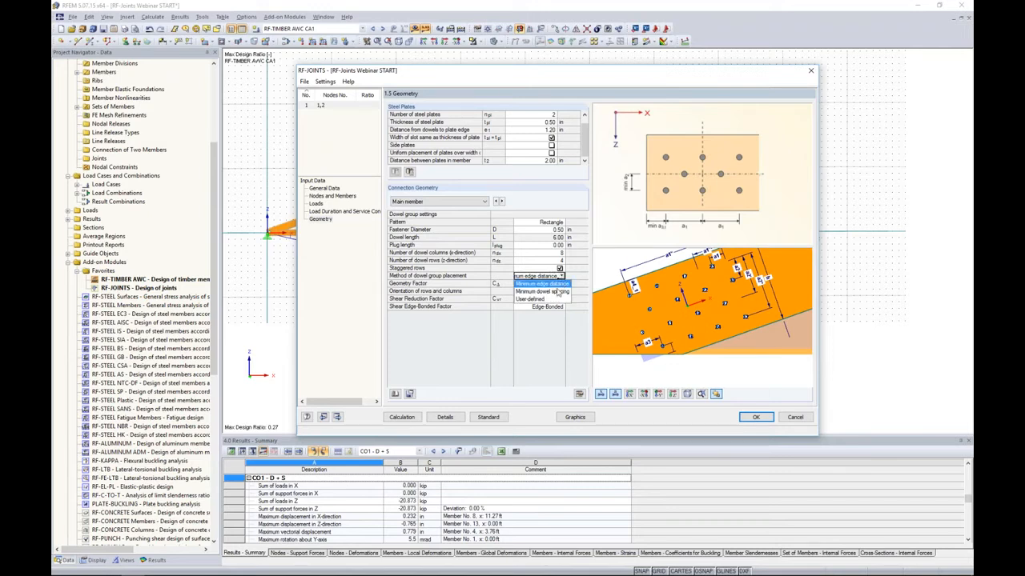
click(551, 299)
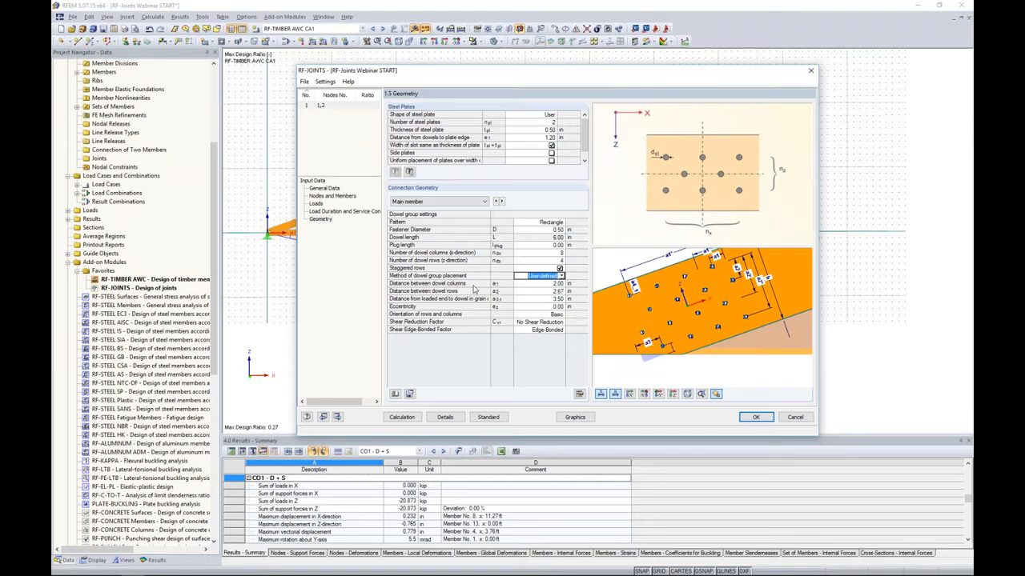
- Set the main member's distance between dowel columns to 5.00 in and between dowel rows to 2.50 in
click(545, 285)
scroll(715, 293, up, 3)
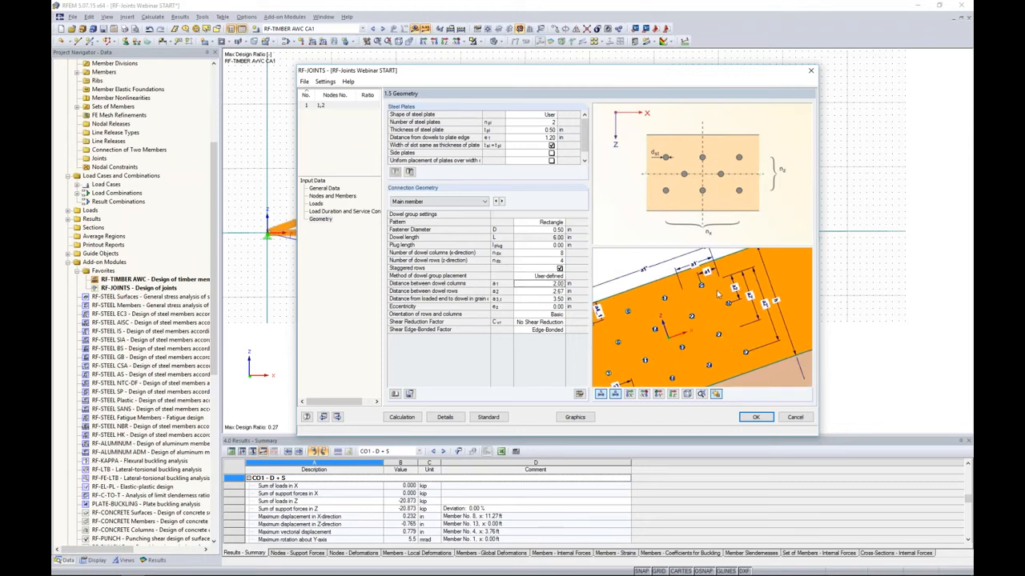
click(542, 285)
key(Return)
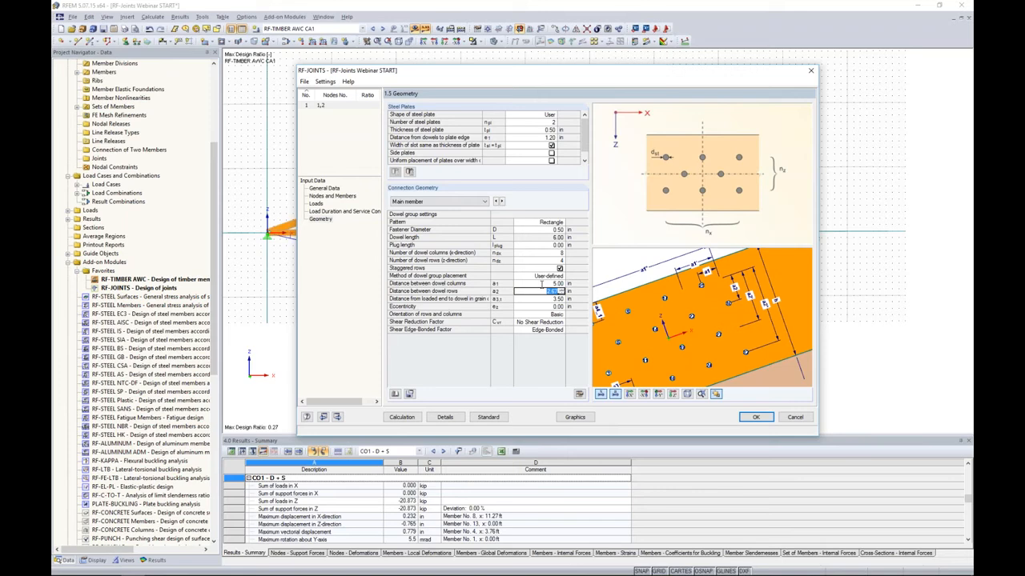
text(2.5)
key(Return)
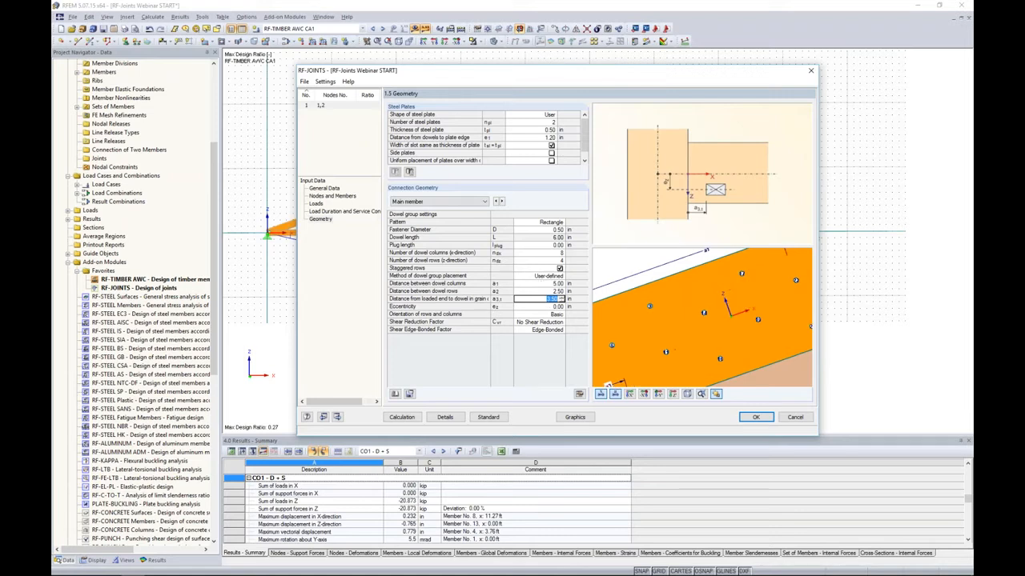
- Set the main member's distance from the loaded end to the dowels to 6.00 in
middle_drag(650, 374, 687, 320)
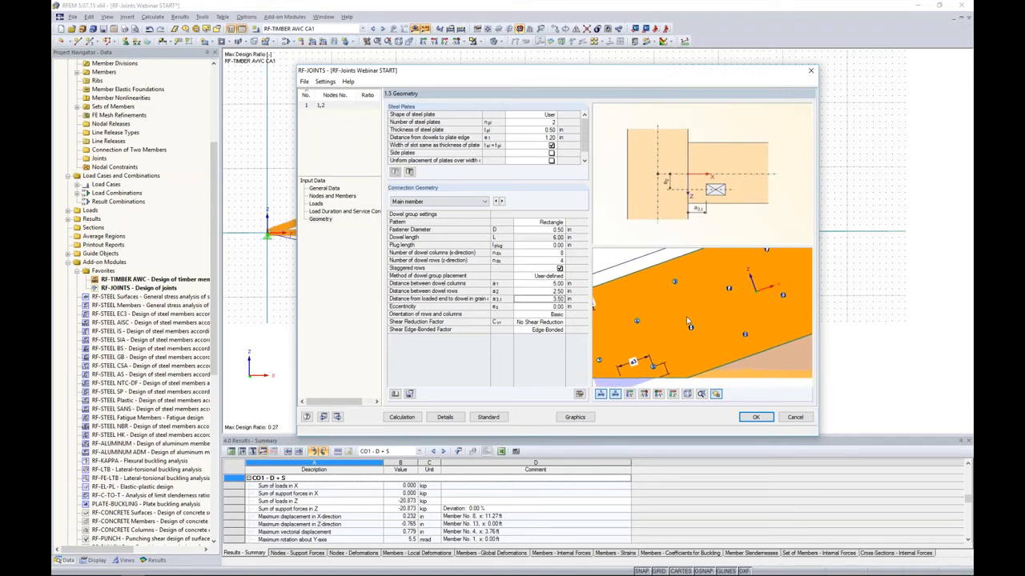
click(554, 299)
key(BackSpace)
key(BackSpace)
key(Return)
middle_drag(773, 305, 712, 308)
scroll(749, 315, down, 3)
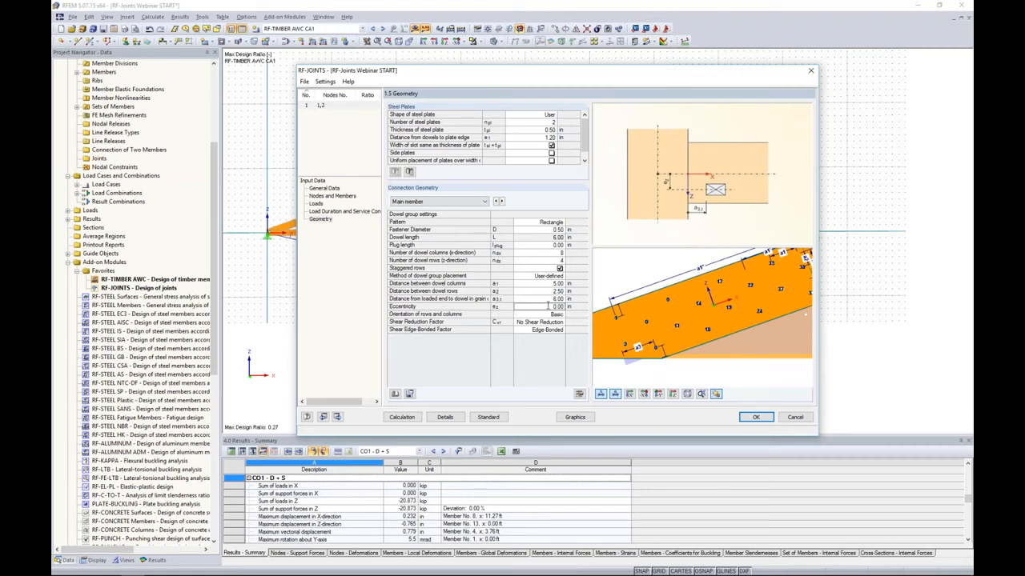
middle_drag(746, 287, 711, 283)
- Switch to connected member 1 and set its dowel group placement method to User-defined
click(478, 204)
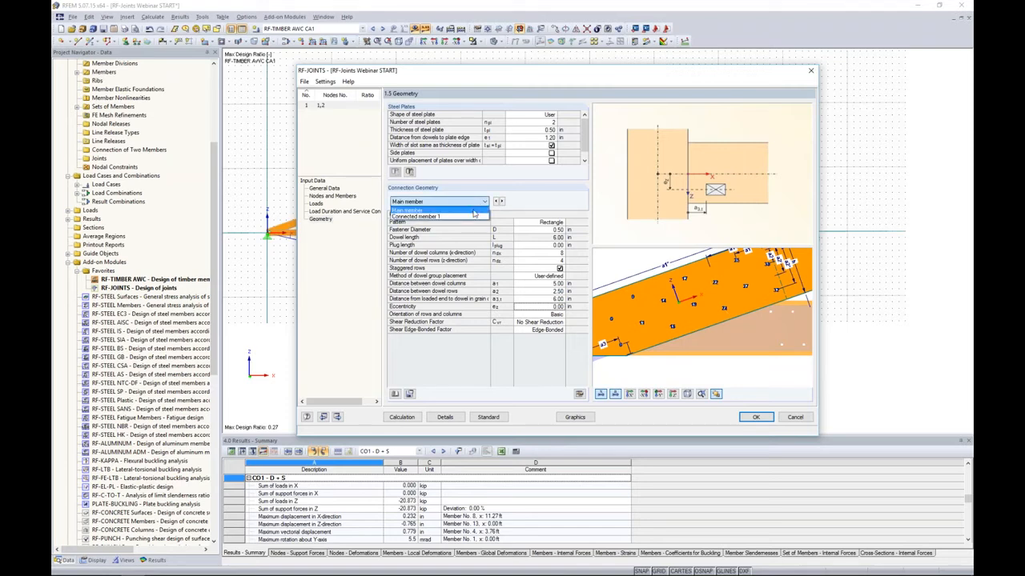
click(475, 218)
middle_drag(742, 311, 585, 295)
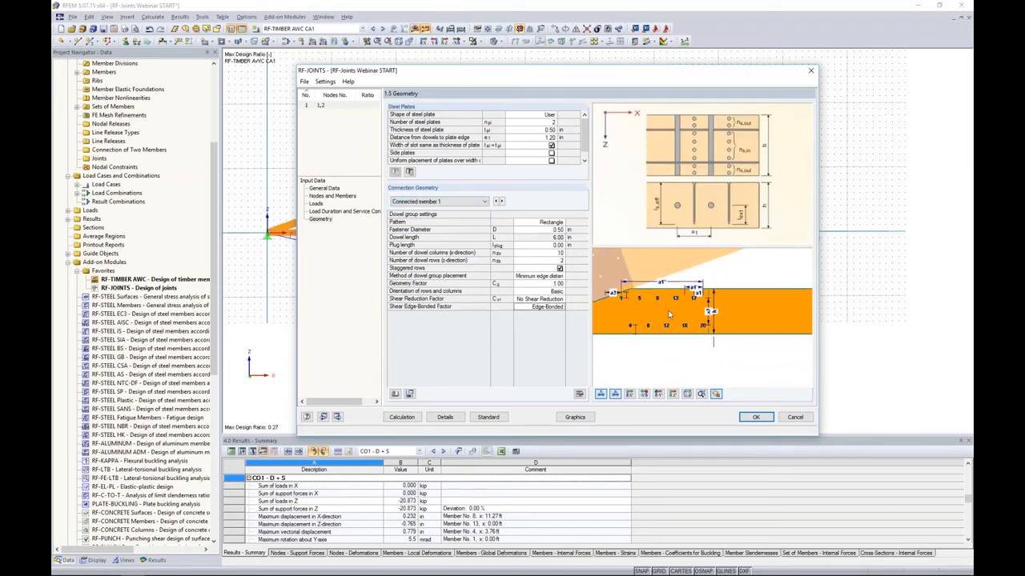
scroll(640, 306, down, 2)
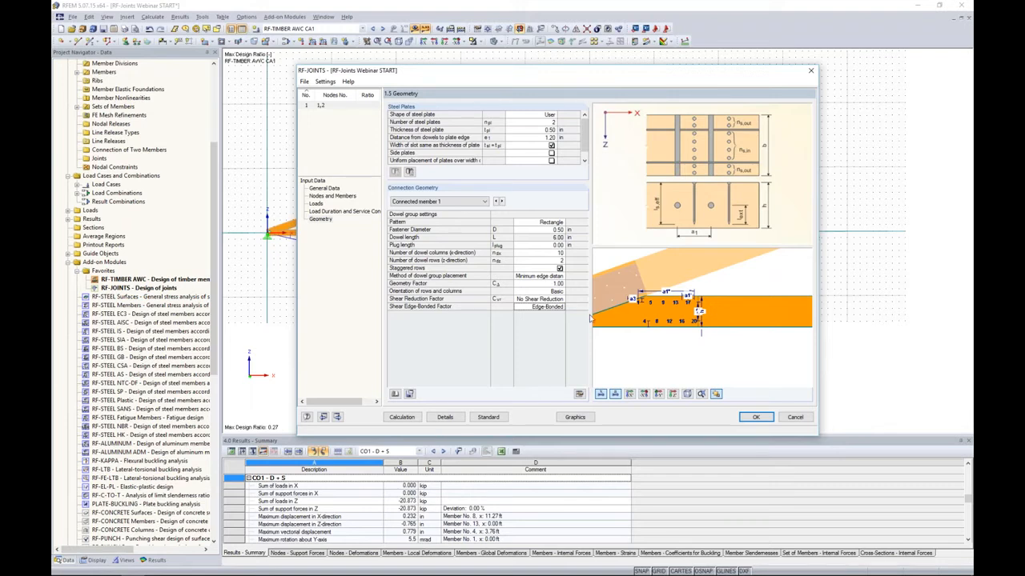
click(542, 275)
click(562, 275)
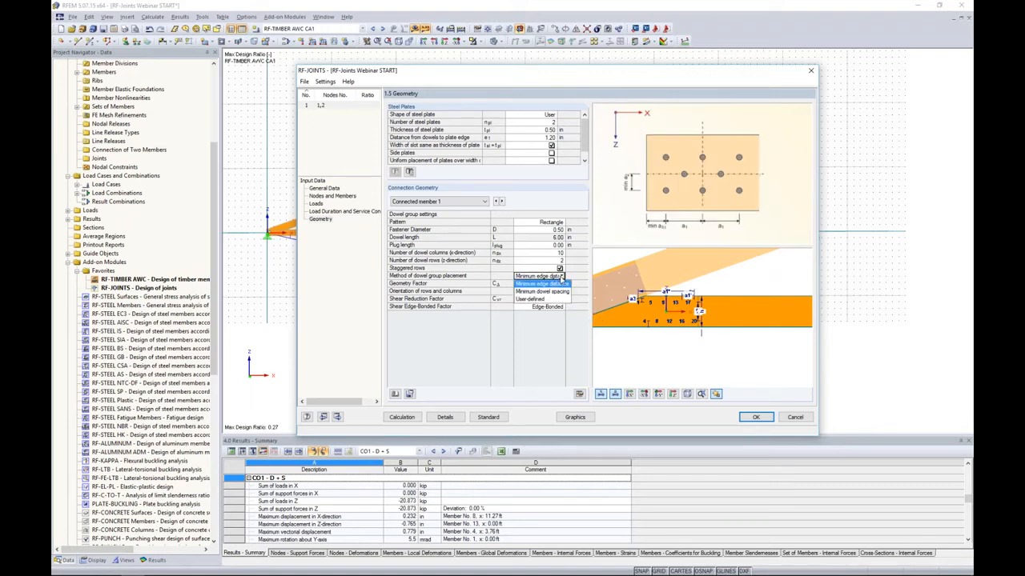
click(549, 299)
- For connected member 1, set the dowel column spacing to 5.00 in, row spacing to 6.00 in, and loaded end distance to 6.00 in
click(548, 283)
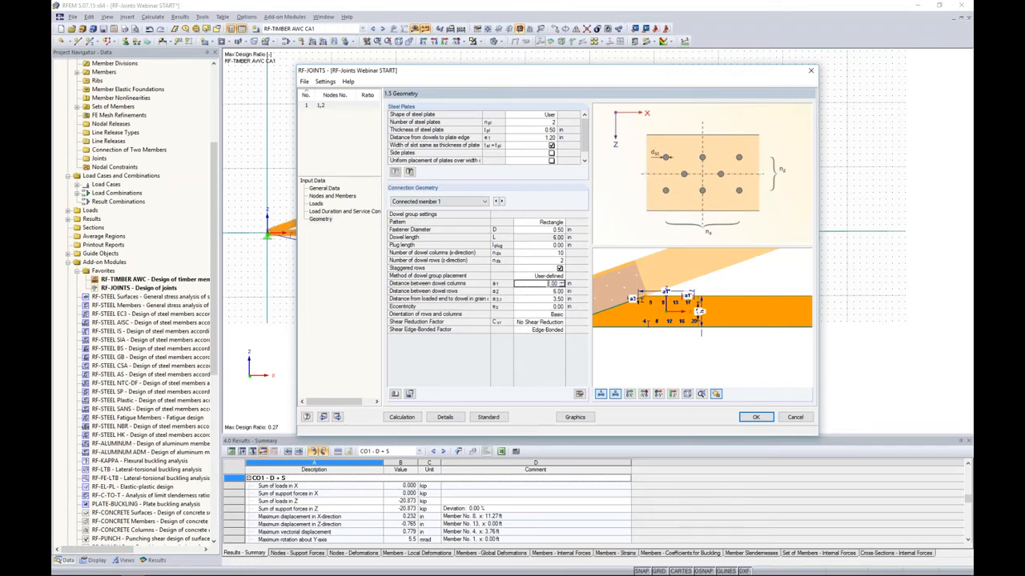
key(Return)
text(6)
key(Return)
text(6)
key(Return)
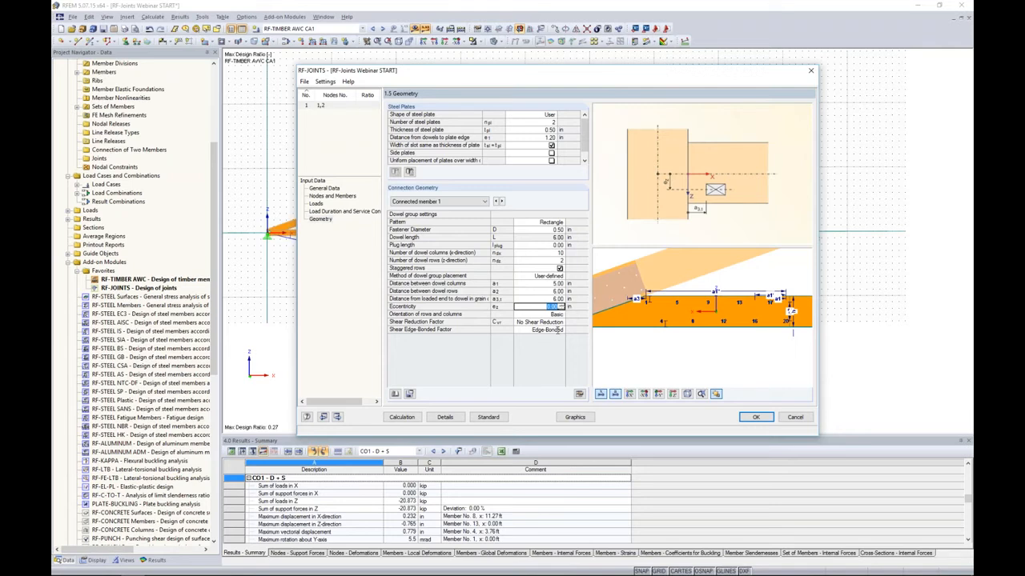
- Calculate the joint and review the design ratios of the main and connected members in the summary
click(403, 417)
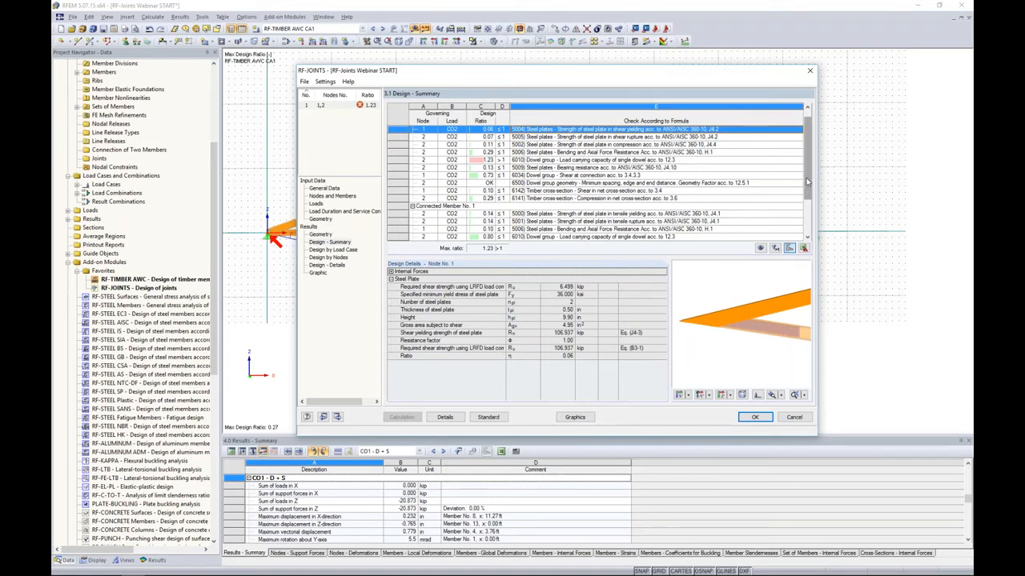
scroll(805, 185, down, 1)
scroll(806, 189, down, 2)
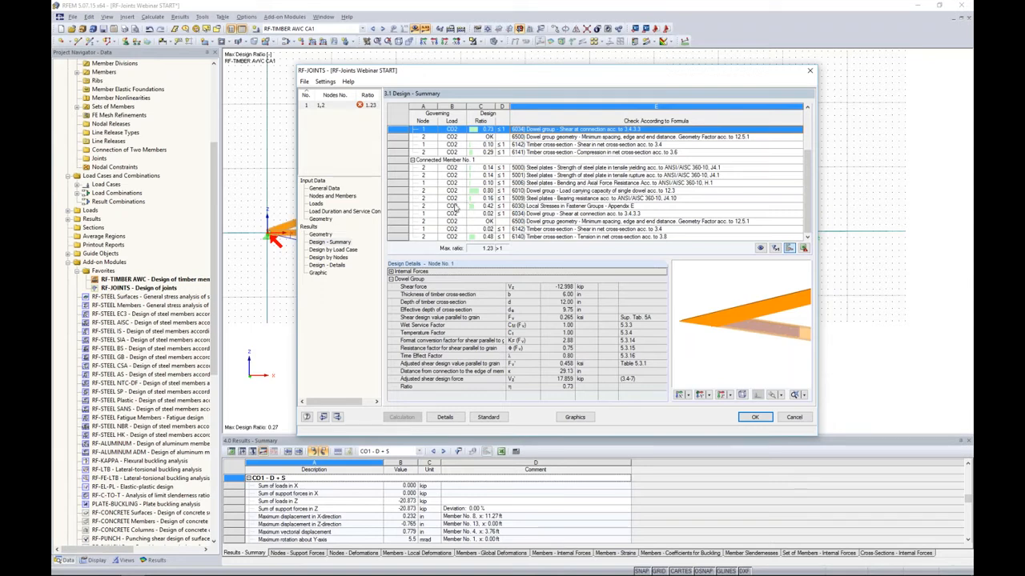
scroll(487, 200, up, 3)
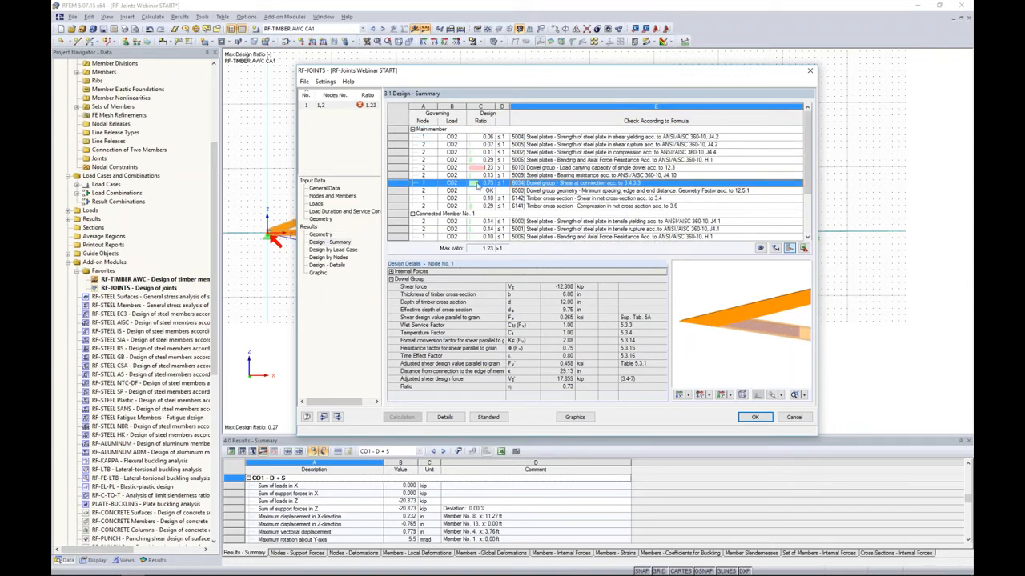
- Return to the main member's input geometry and turn off staggered dowel rows, accepting deletion of the results
click(319, 219)
click(446, 203)
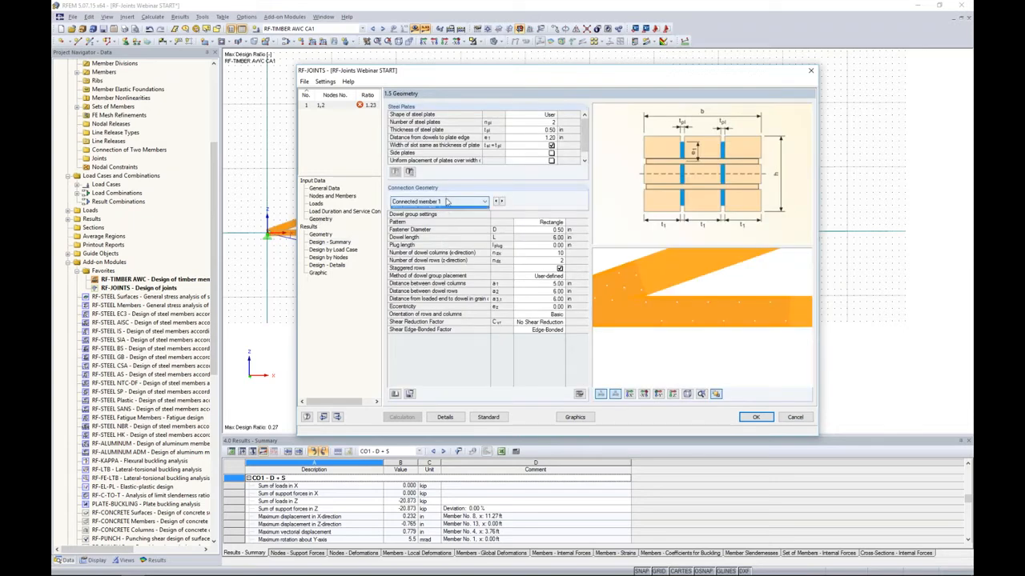
click(442, 210)
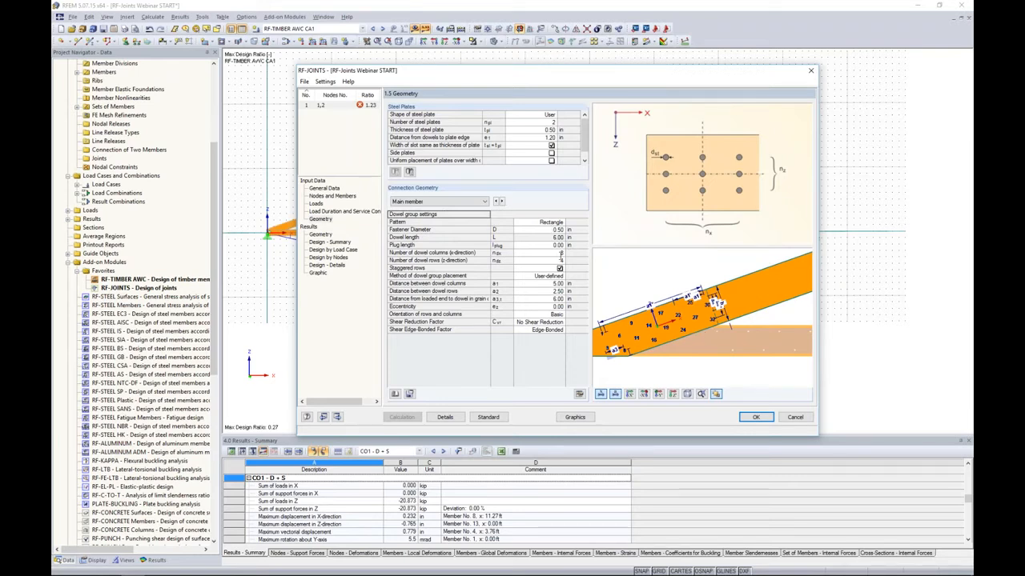
click(559, 269)
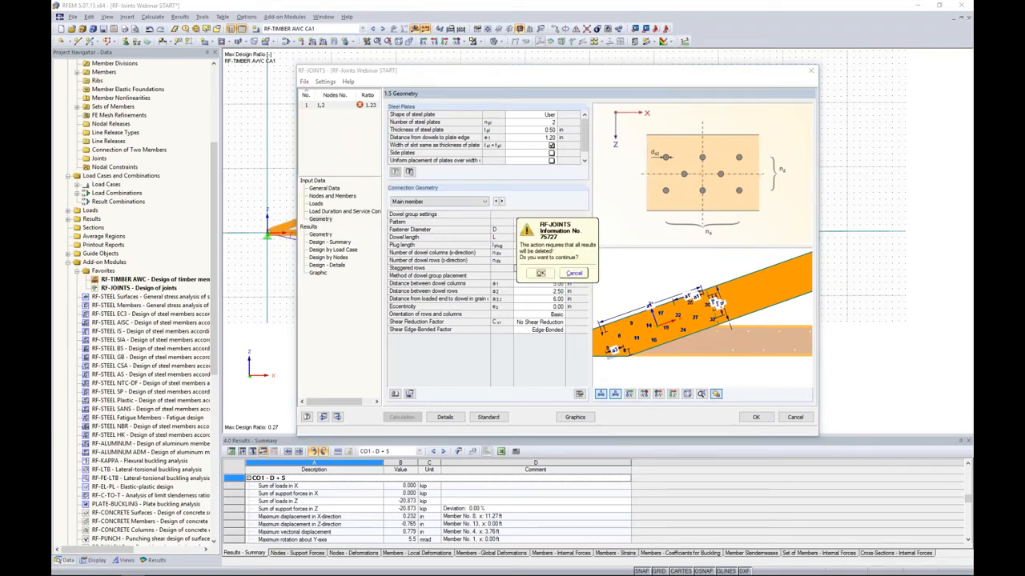
click(541, 273)
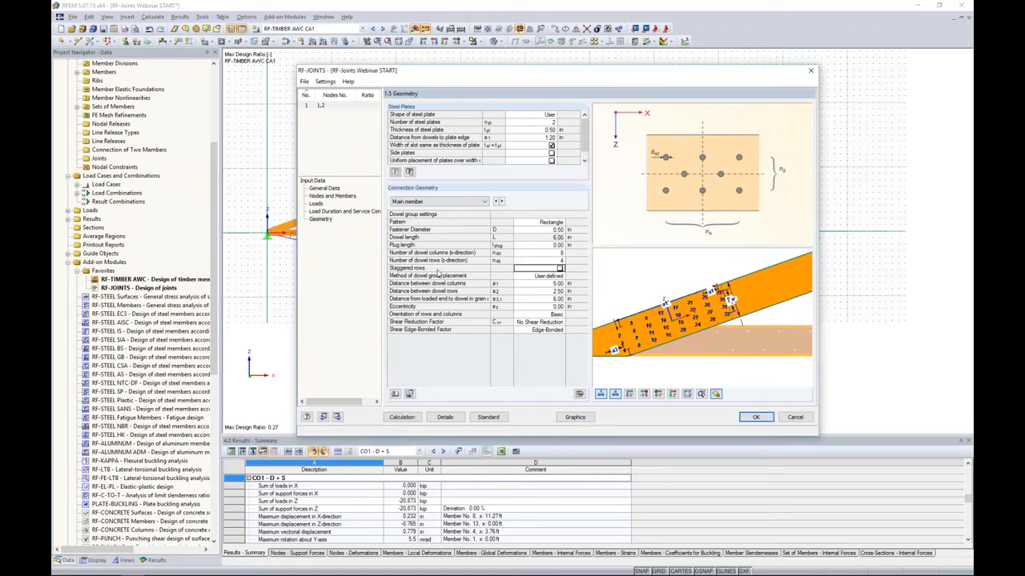
scroll(690, 344, up, 2)
scroll(686, 329, up, 2)
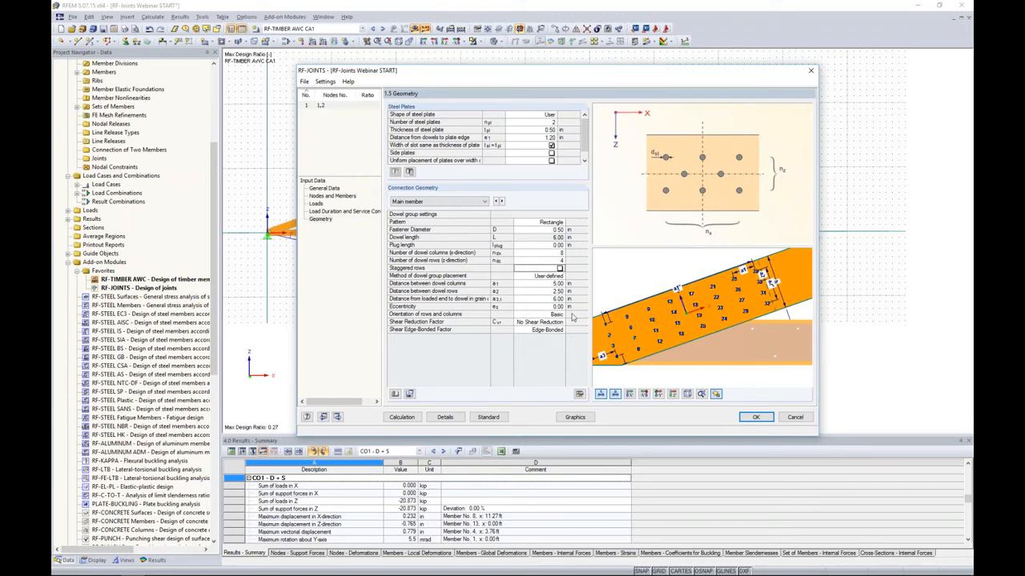
- Recalculate the joint and review the design results in the summary, by load case, by nodes, and in the details
click(409, 417)
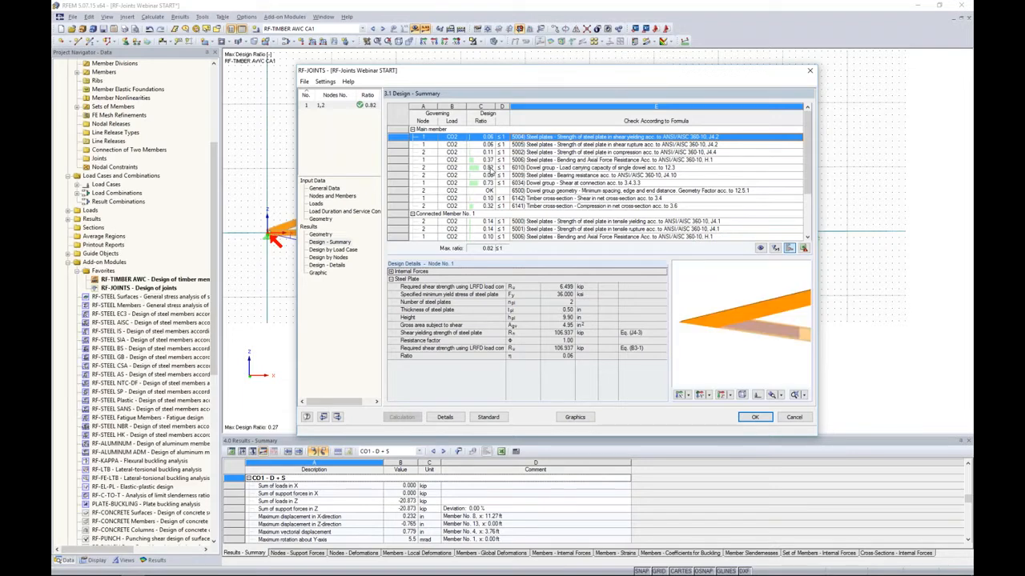
click(489, 168)
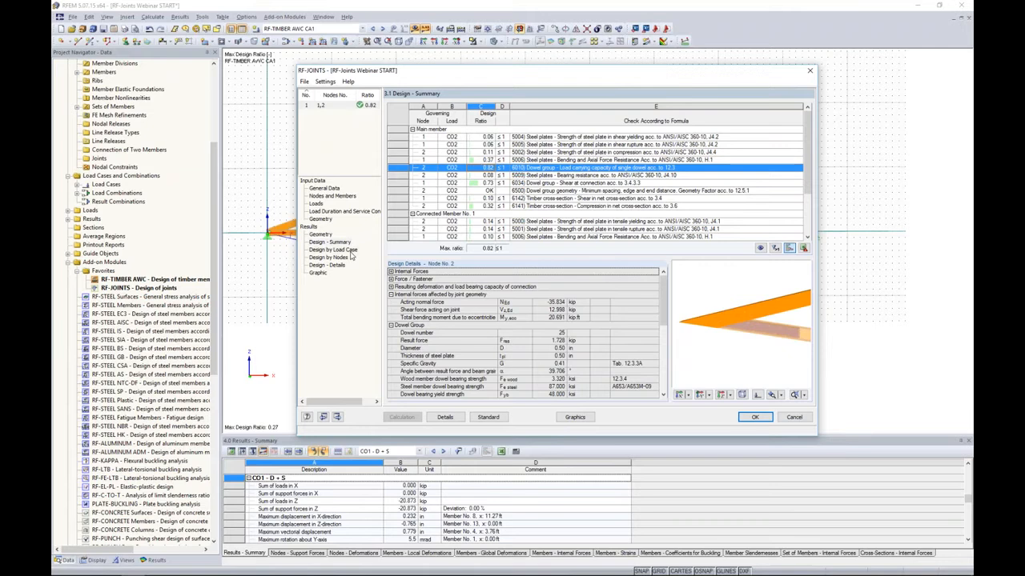
click(350, 251)
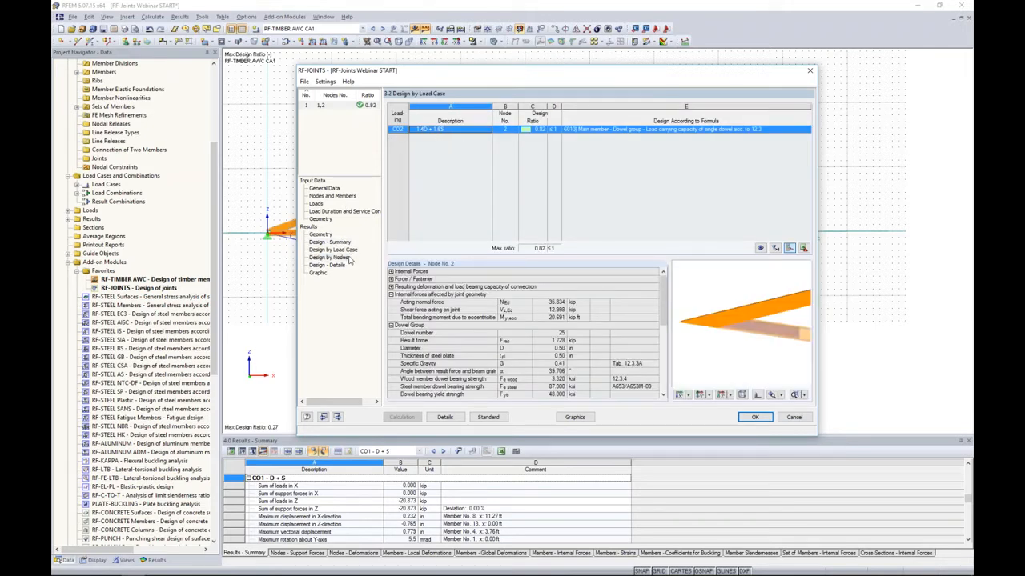
click(342, 257)
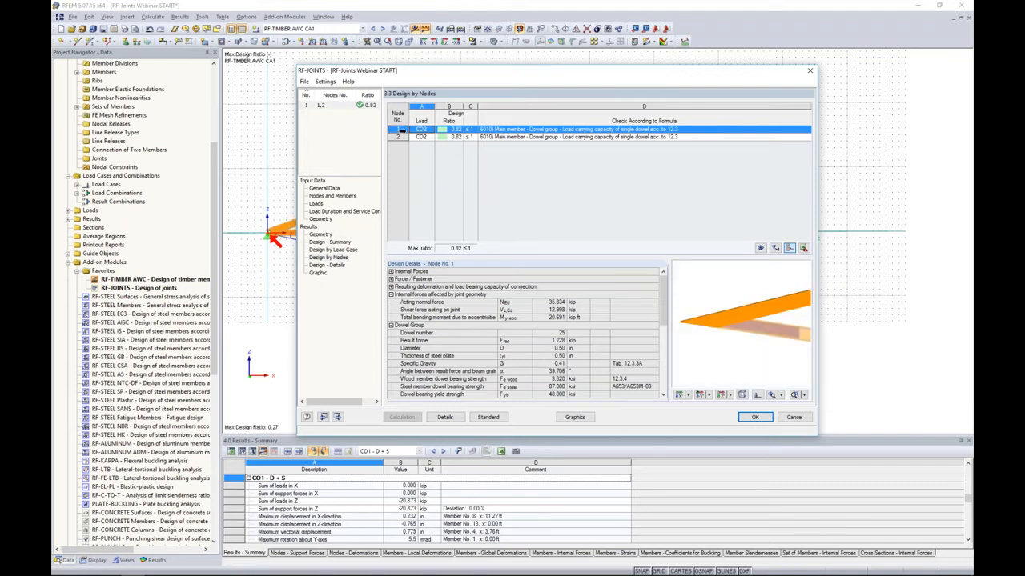
click(339, 266)
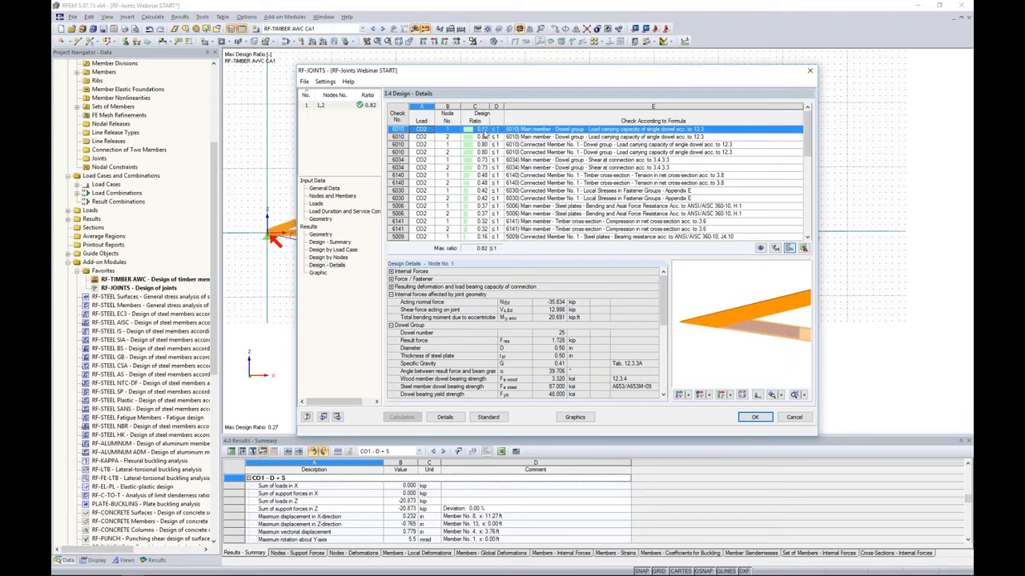
- Examine the main member's steel plate shear yielding and shear rupture checks, including the internal forces for shear rupture
drag(807, 146, 796, 228)
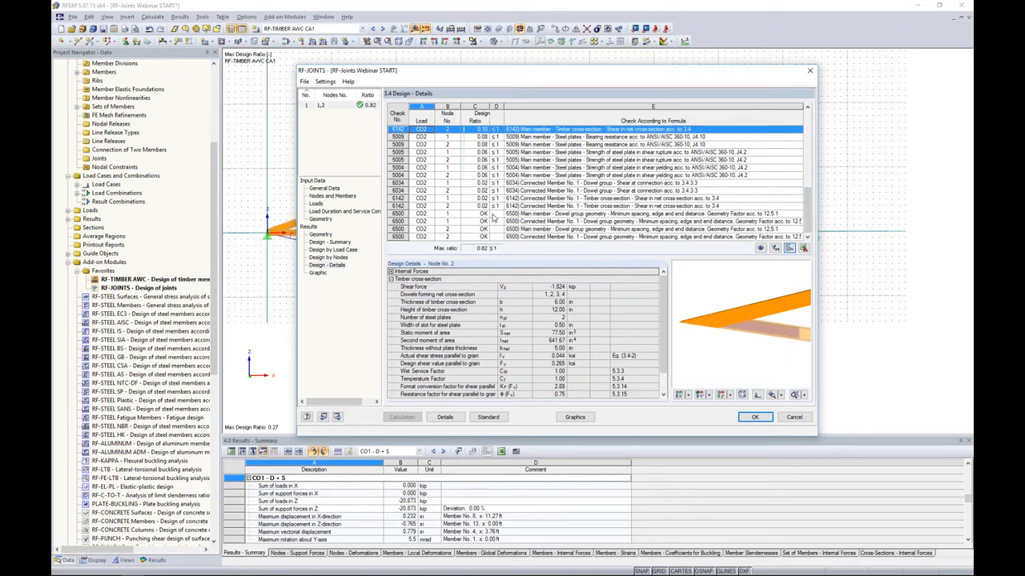
click(577, 173)
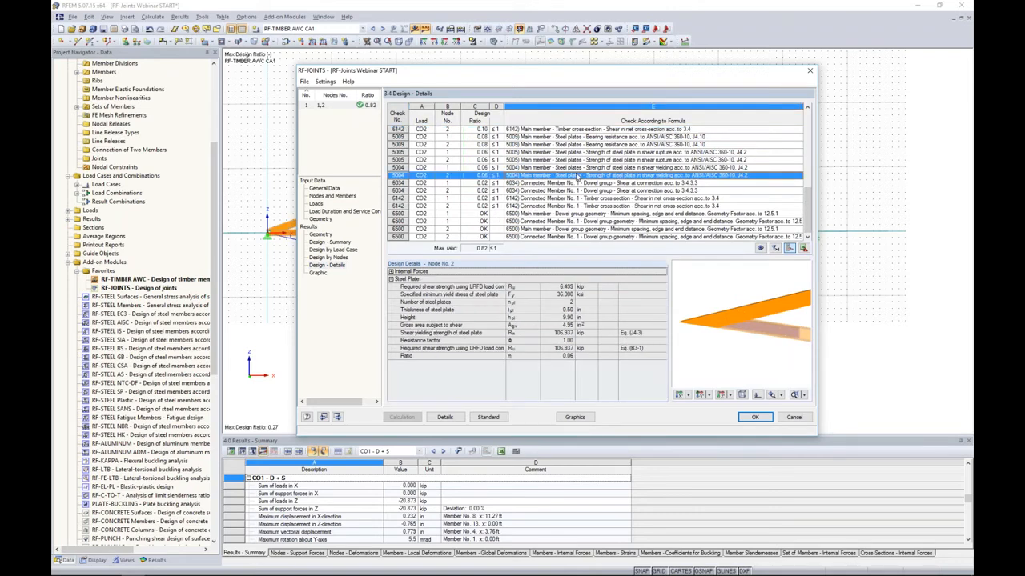
click(574, 155)
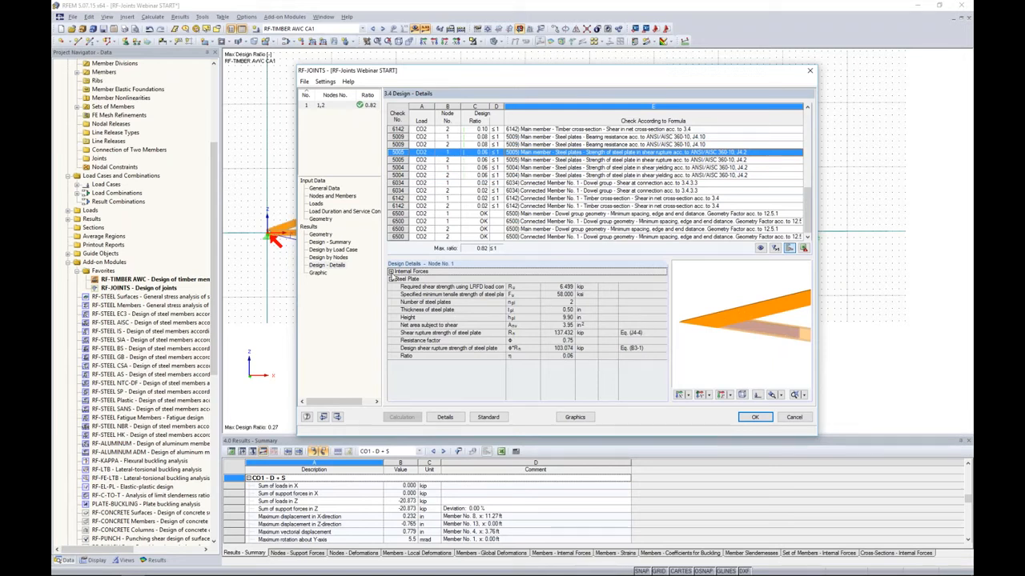
click(391, 272)
scroll(576, 340, down, 2)
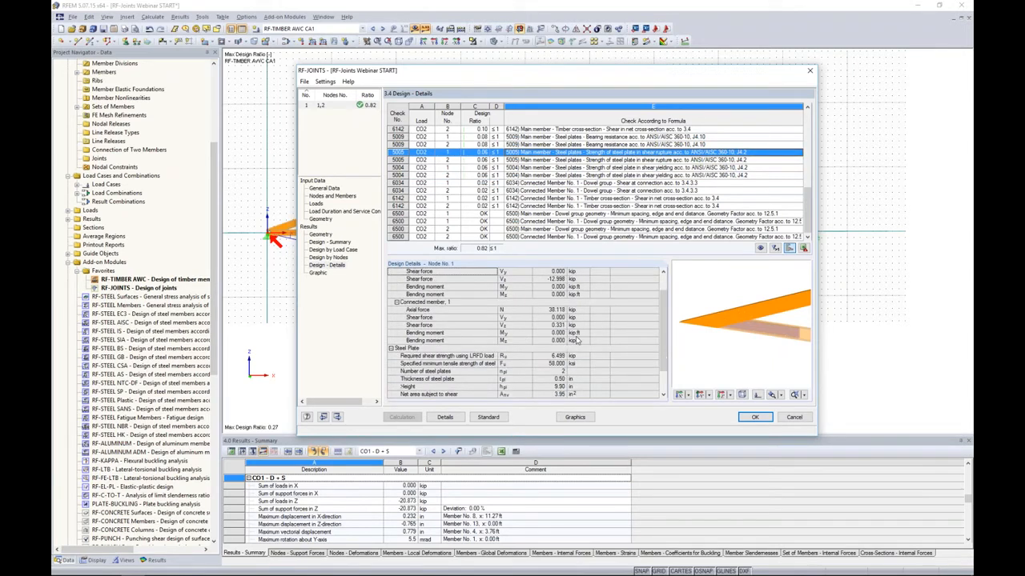
- Review the internal forces of the shear rupture check and the main and connected members' parameters in the results geometry
scroll(576, 340, up, 2)
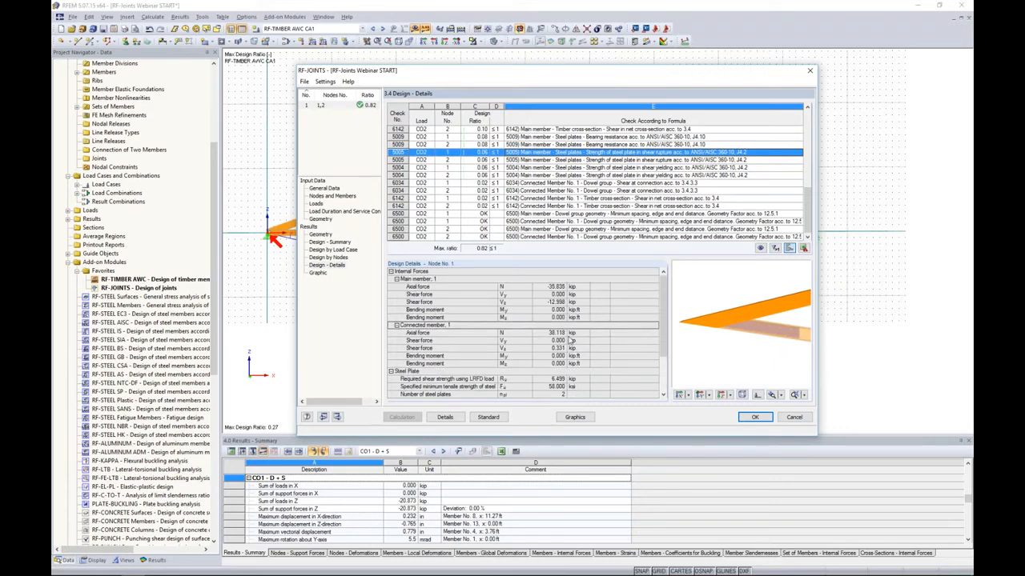
click(320, 235)
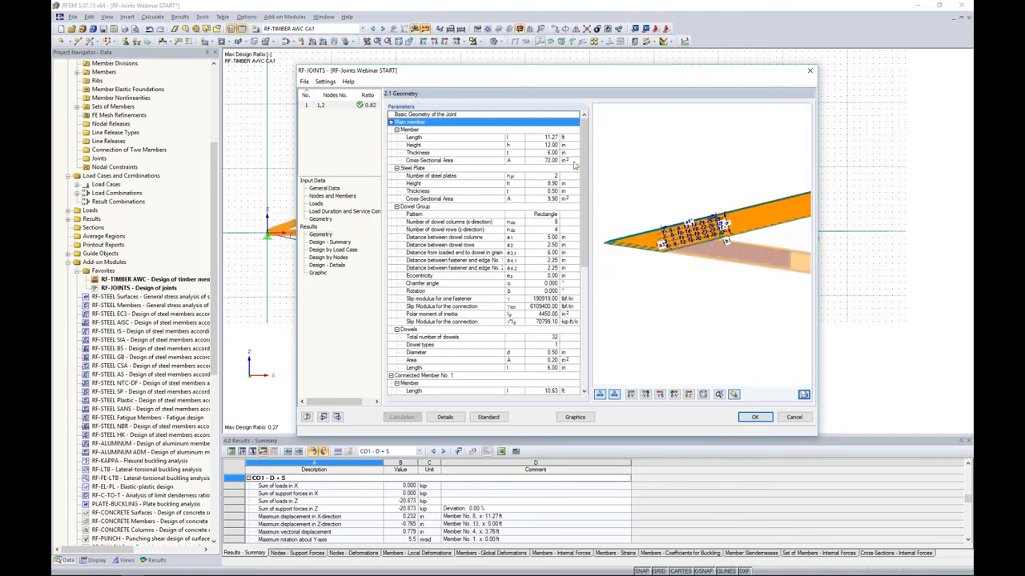
drag(584, 191, 582, 240)
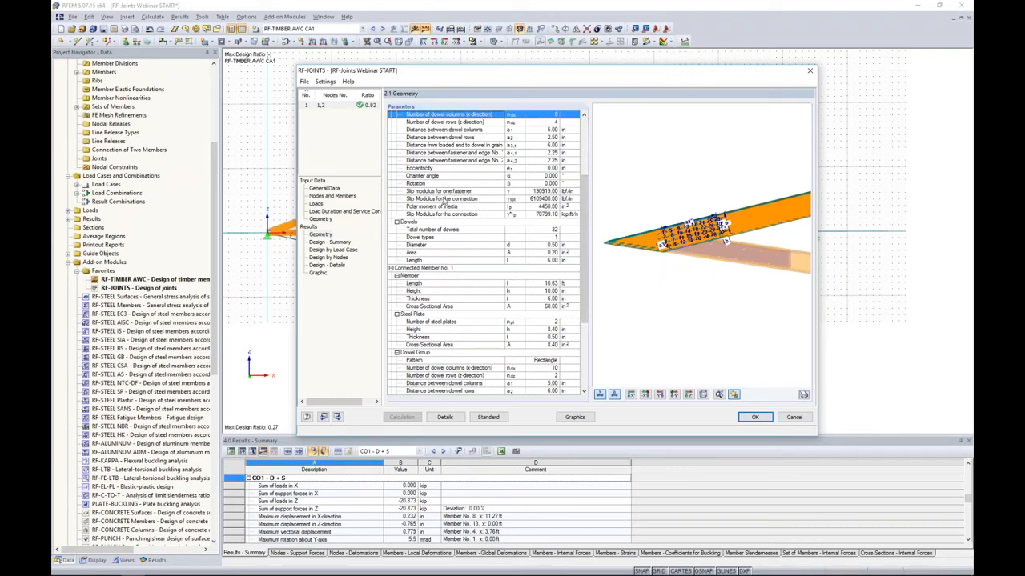
- Inspect the joint's dowels and steel plates in the results graphic from an angled and a front view
click(317, 273)
ctrl+middle_drag(668, 306, 629, 279)
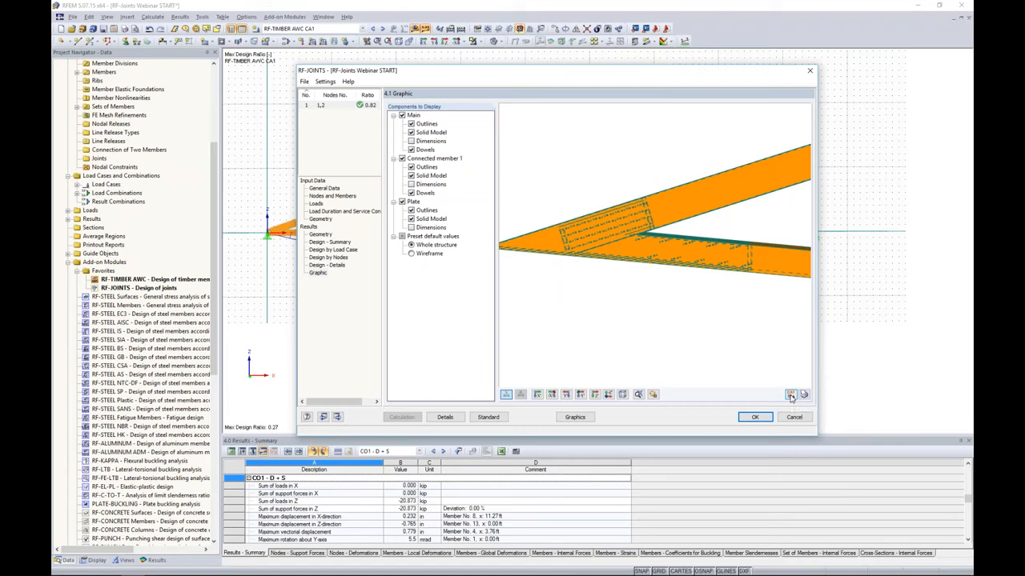
middle_drag(618, 277, 753, 242)
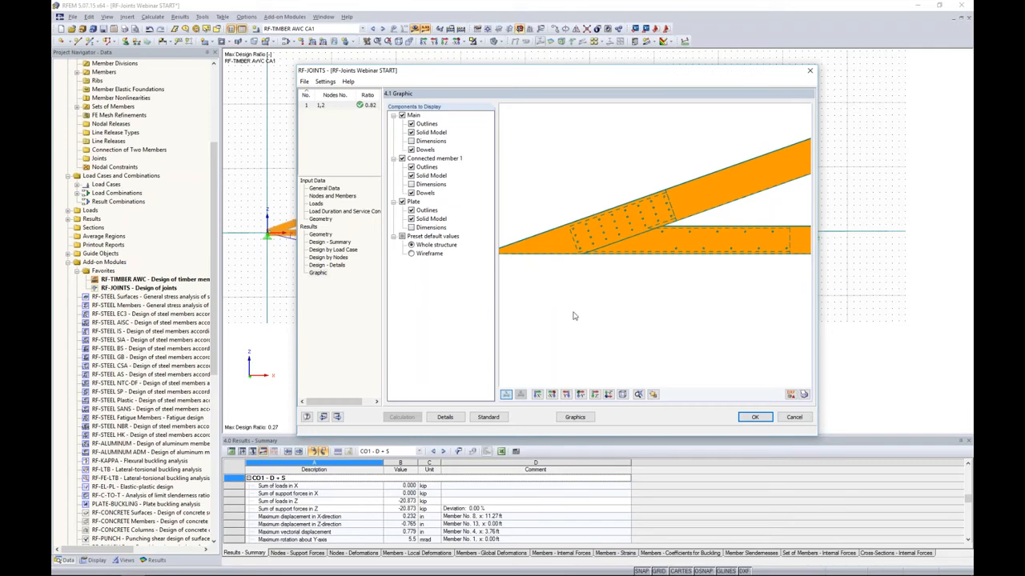
- Inspect the dowels and steel plates of the support joint in the full truss model, then return to the joint results
click(574, 417)
middle_drag(267, 239, 445, 254)
scroll(452, 253, up, 7)
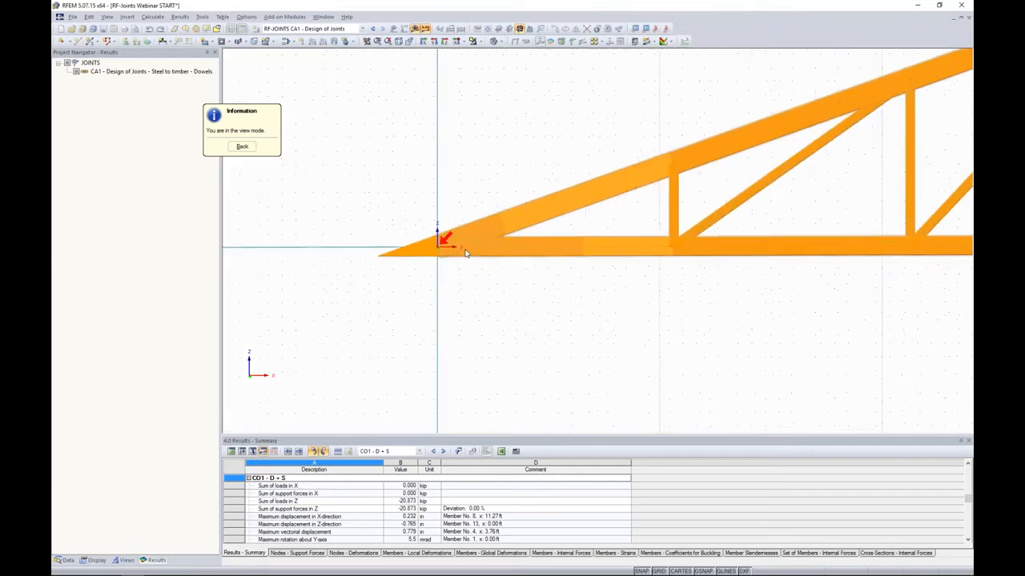
scroll(466, 253, up, 4)
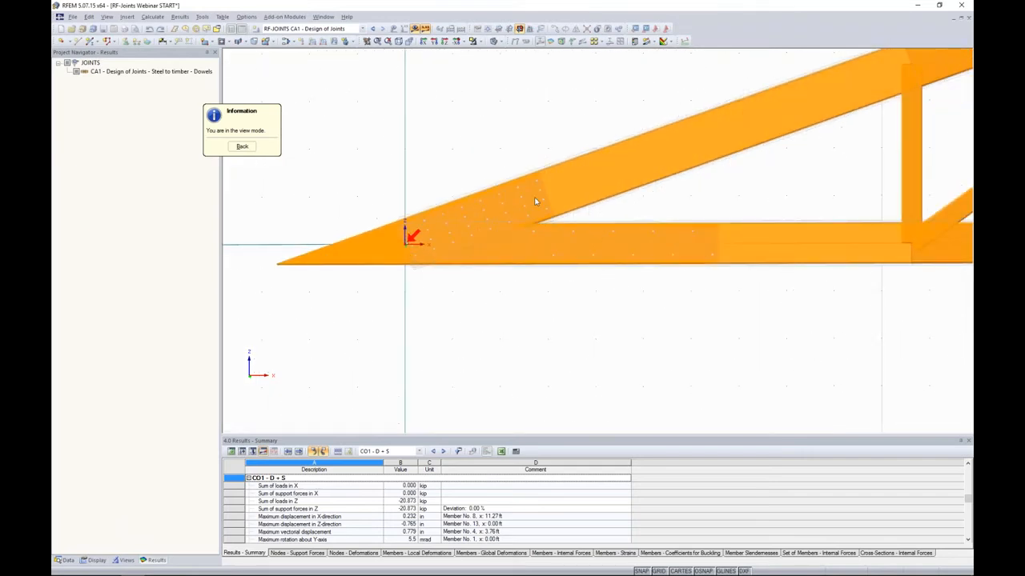
scroll(478, 243, down, 10)
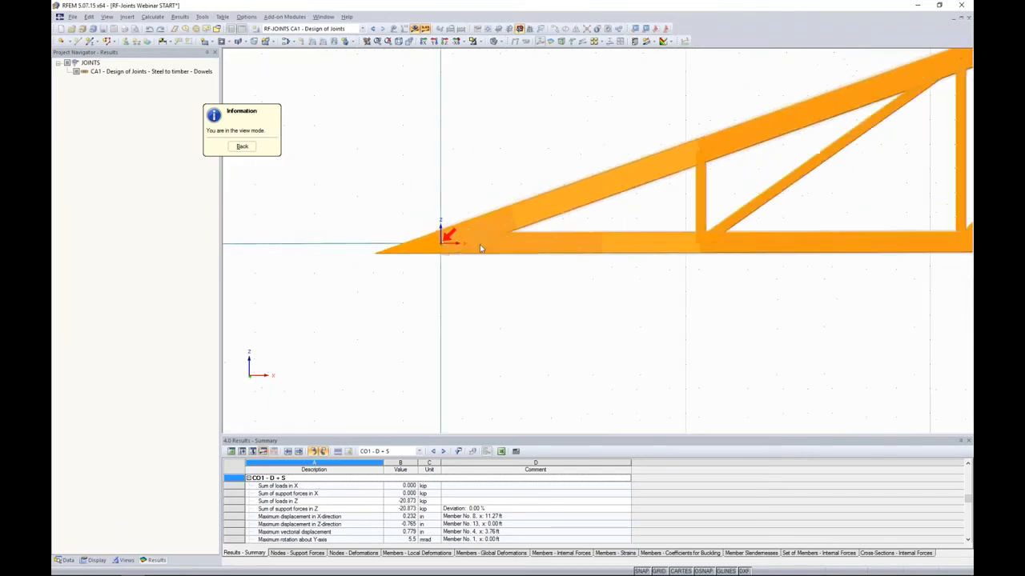
ctrl+middle_drag(515, 268, 801, 343)
scroll(743, 337, up, 4)
scroll(743, 332, up, 4)
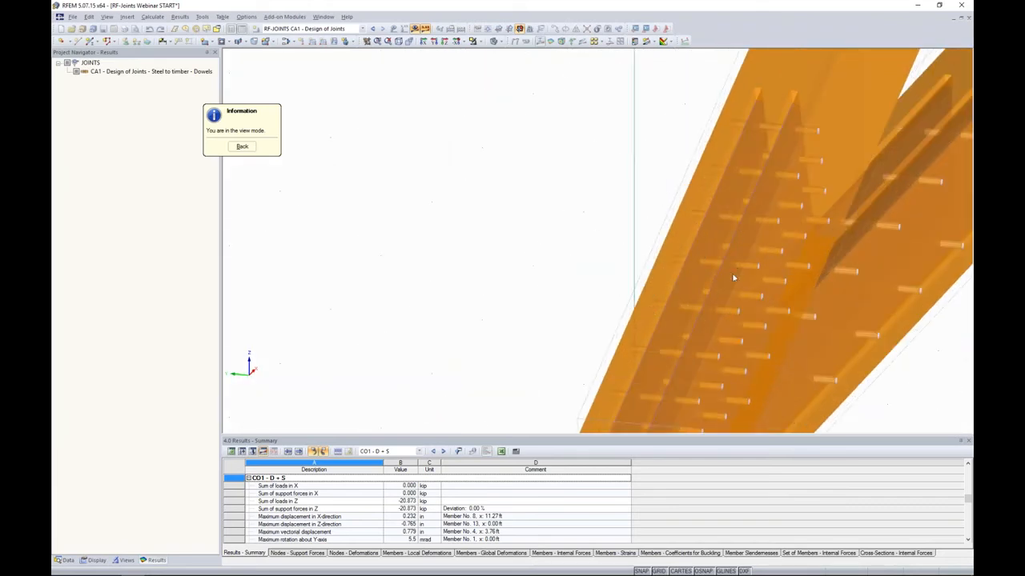
scroll(715, 269, down, 7)
ctrl+middle_drag(747, 280, 463, 202)
scroll(756, 175, down, 4)
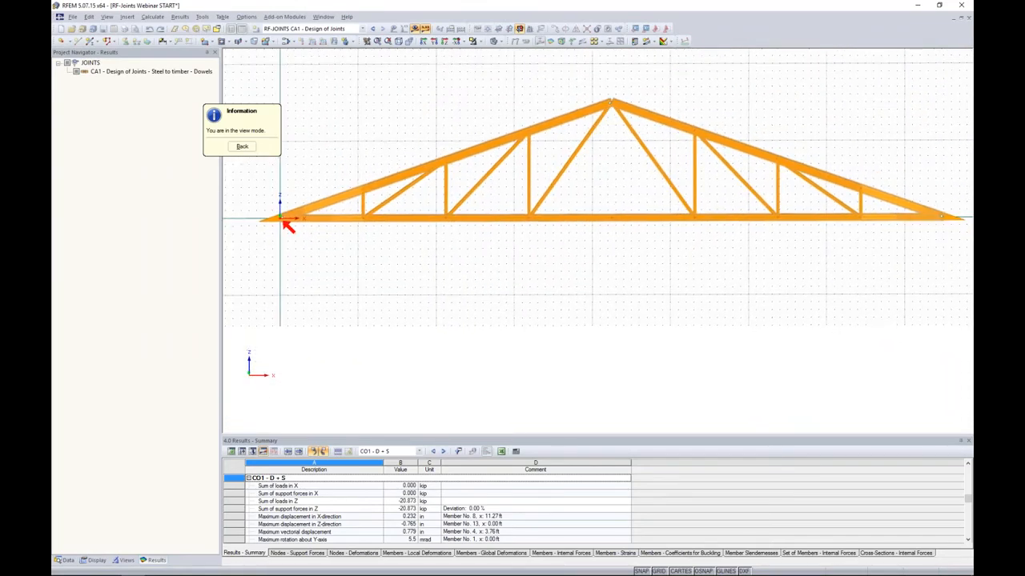
click(241, 148)
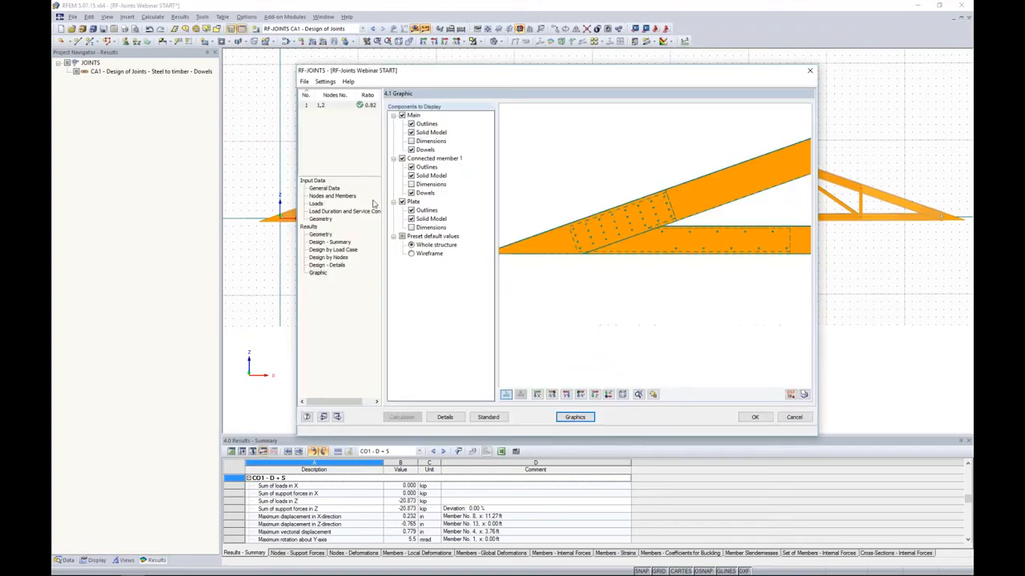
- Create a second joint of the type without continuous member, using the LRFD design method
click(304, 82)
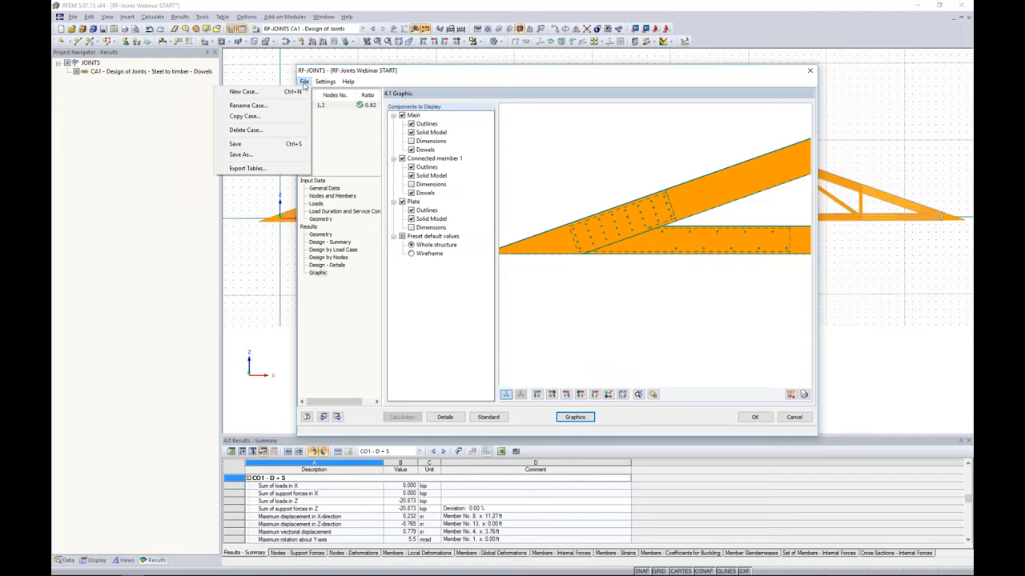
click(296, 93)
click(581, 272)
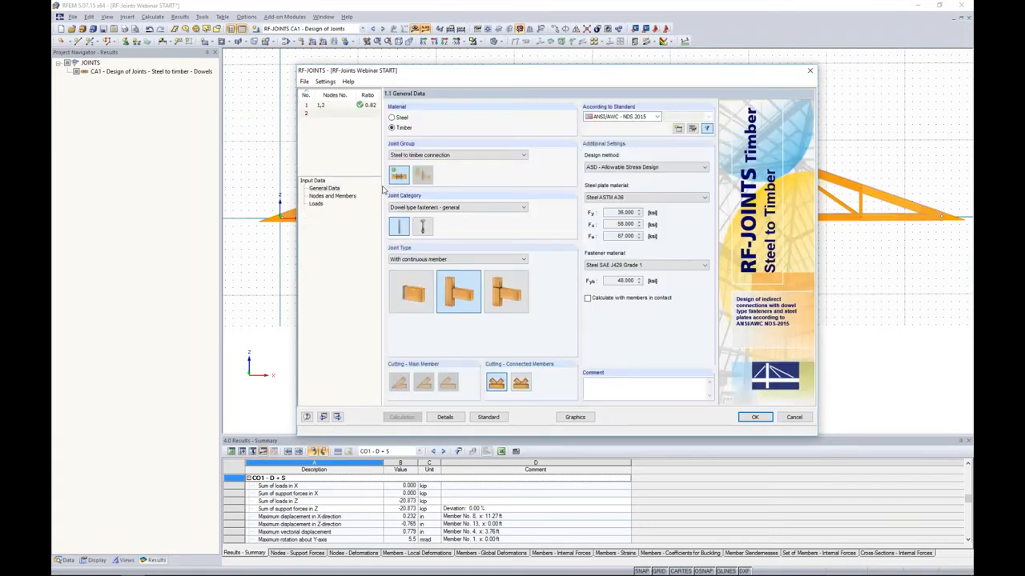
click(495, 299)
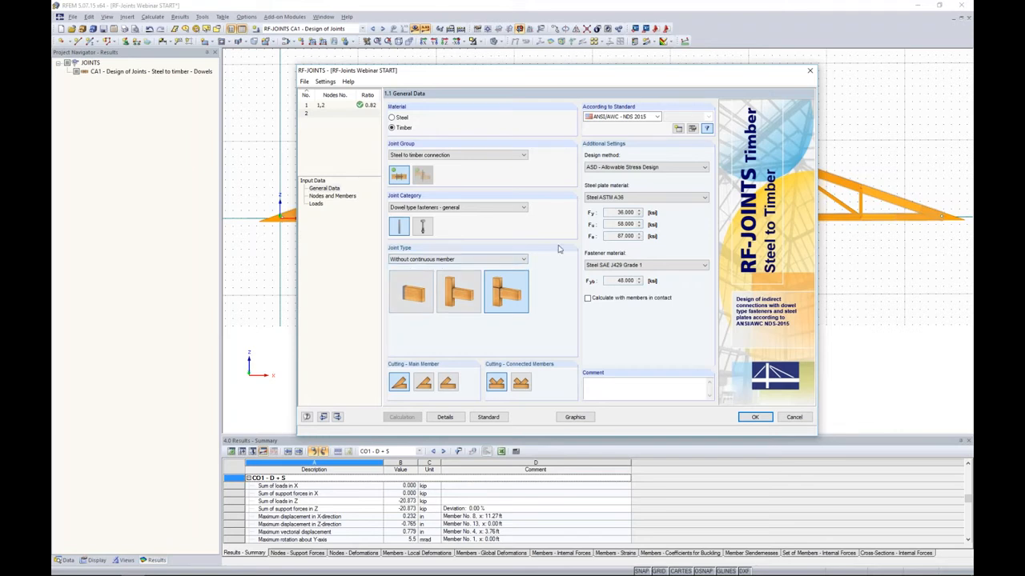
click(632, 168)
click(623, 184)
- Assign the second joint to ridge node 6 of the truss and accept the default connection geometry
click(328, 197)
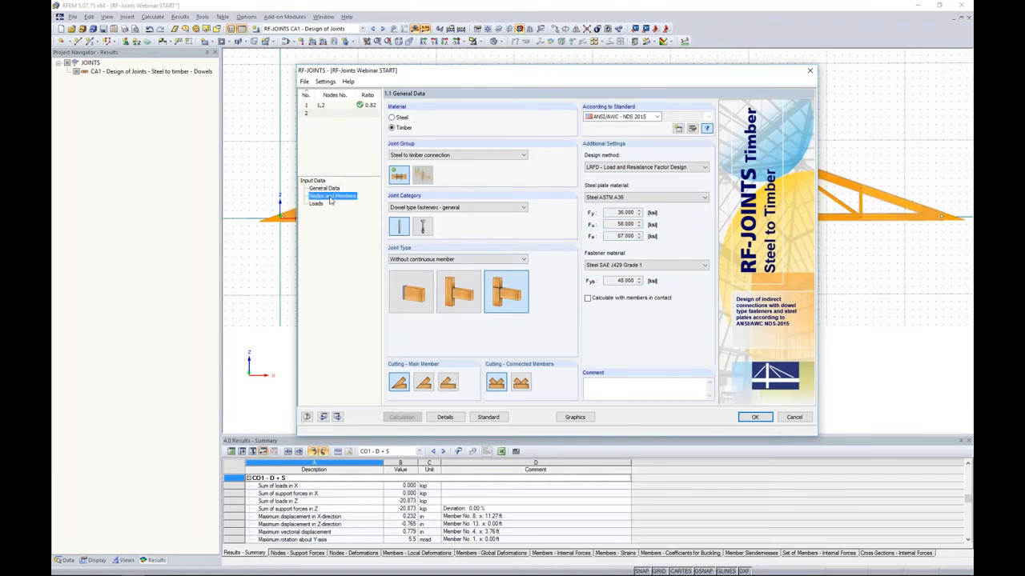
click(551, 164)
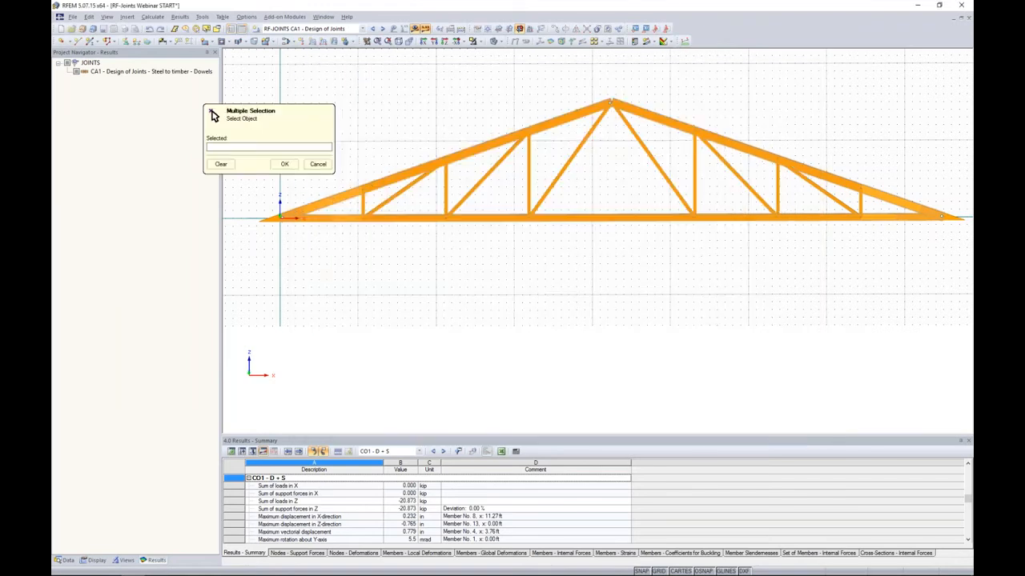
click(587, 140)
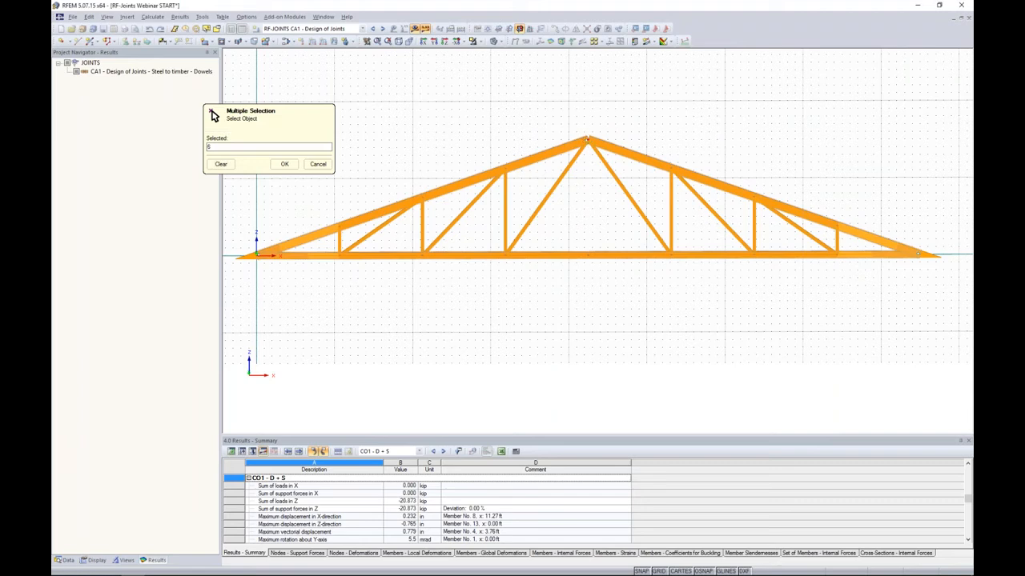
click(284, 163)
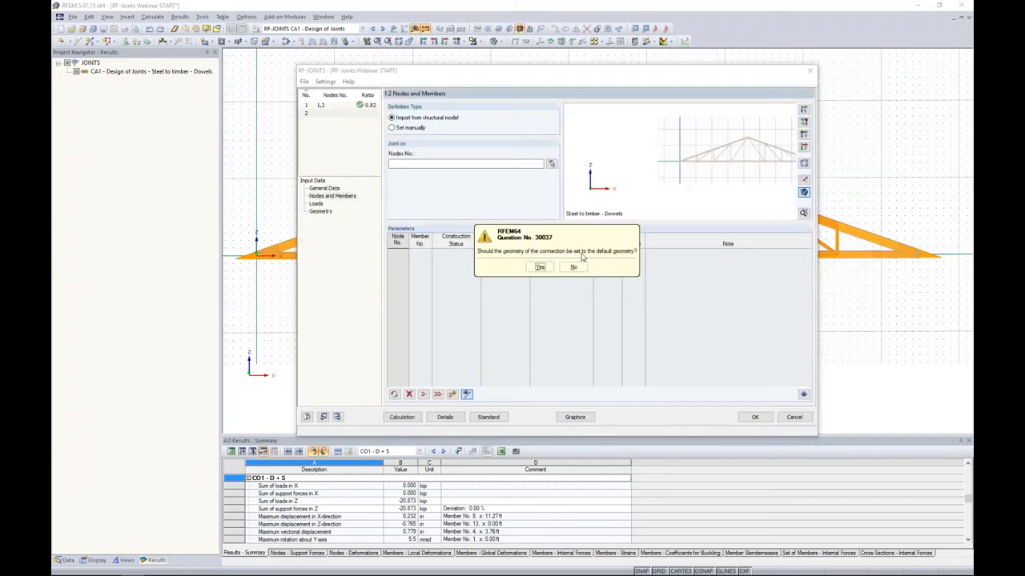
click(540, 268)
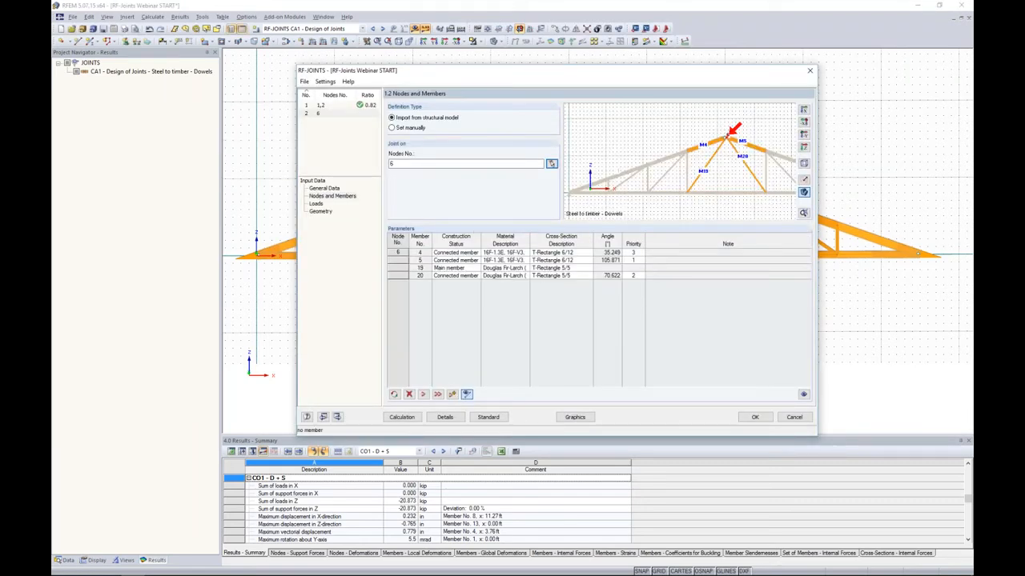
scroll(677, 162, up, 3)
scroll(677, 161, up, 1)
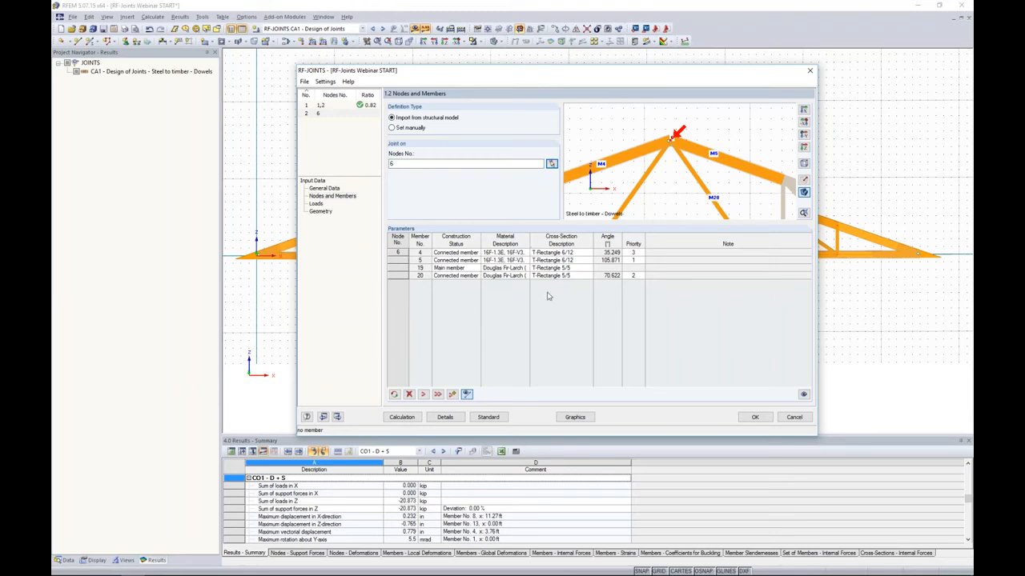
- Examine the ridge joint's default geometry and how its members are cut in the 3D preview
click(324, 213)
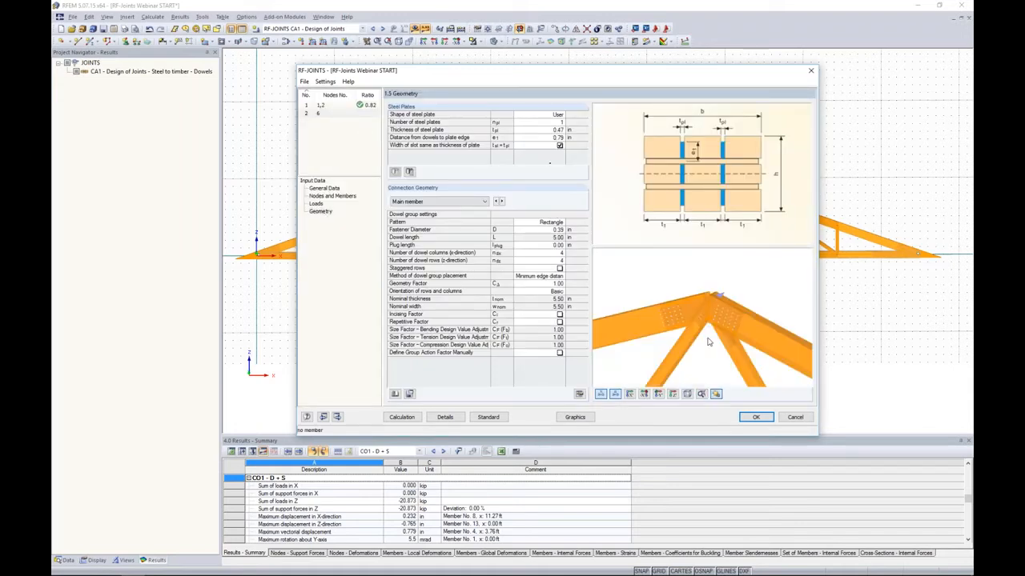
ctrl+middle_drag(710, 349, 728, 327)
scroll(719, 329, up, 2)
scroll(719, 329, down, 3)
scroll(708, 321, up, 2)
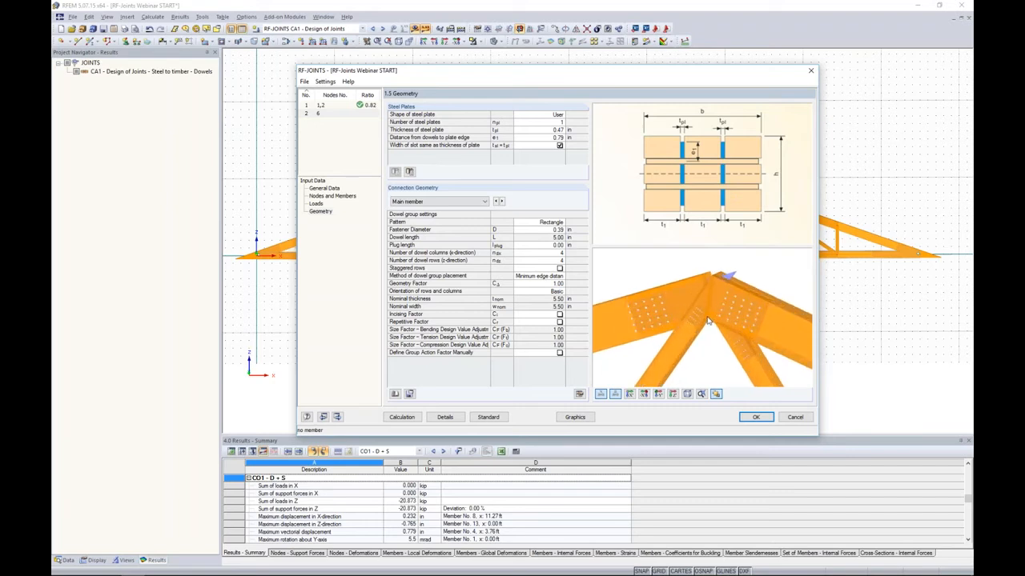
scroll(708, 321, up, 1)
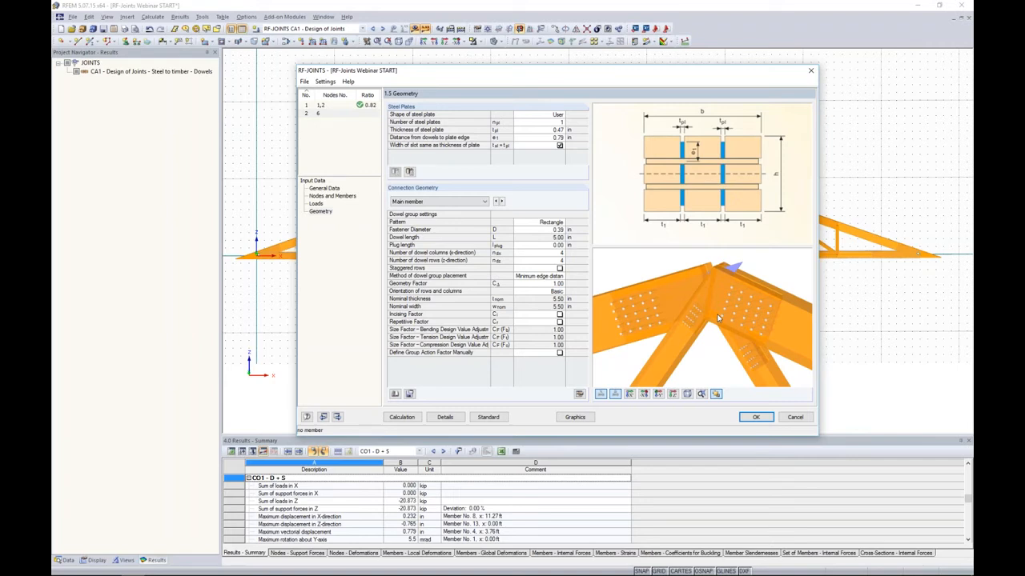
- Make member 4 the main member and member 19 a connected member, resetting the connection to the default geometry
click(328, 197)
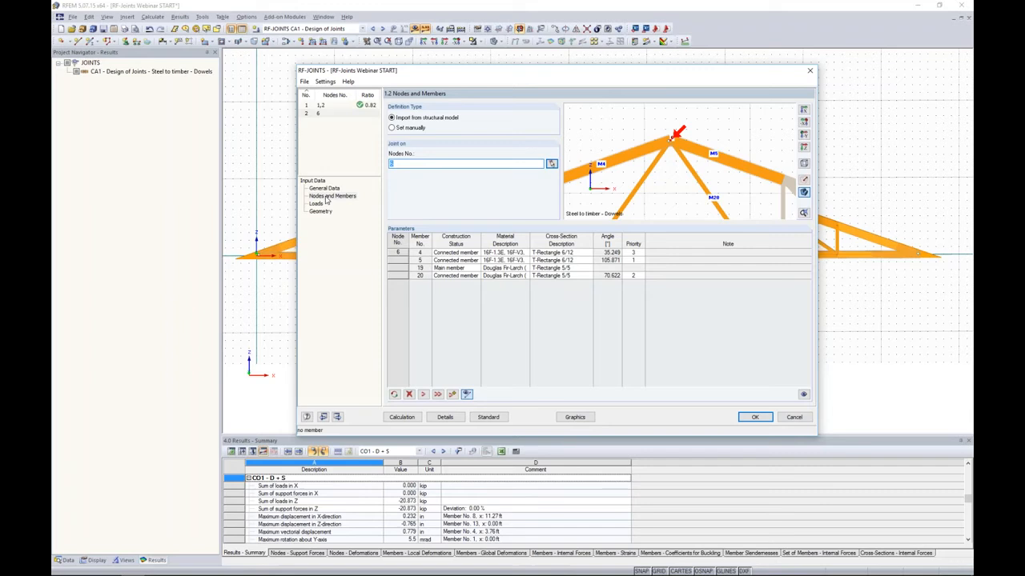
click(468, 267)
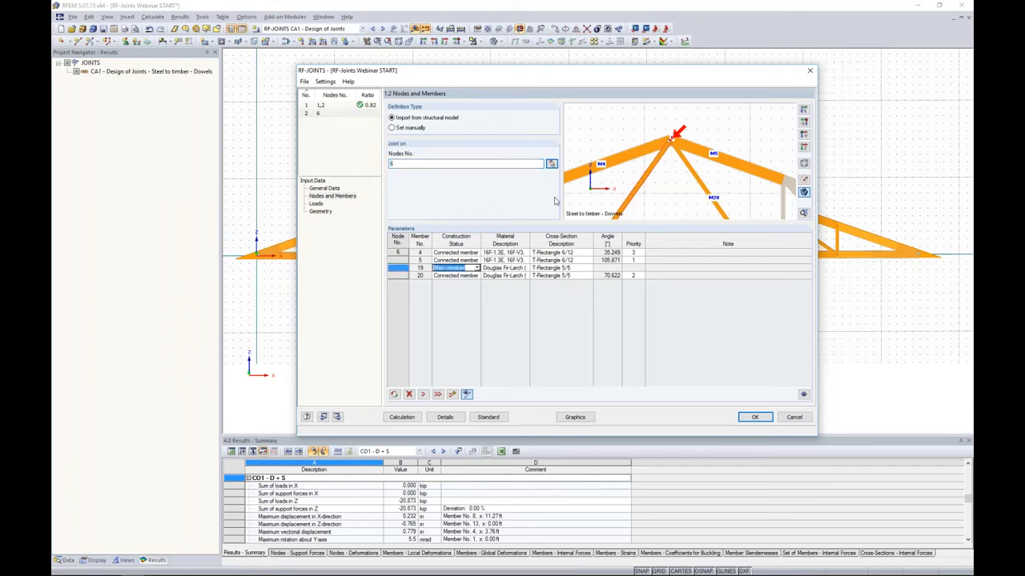
click(475, 252)
click(477, 253)
click(472, 268)
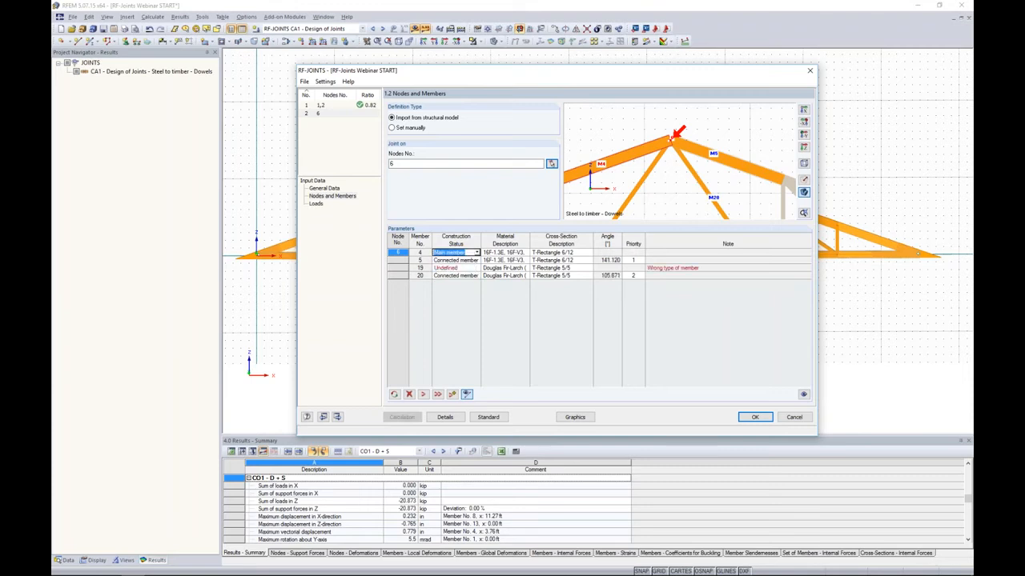
click(476, 267)
click(478, 268)
click(475, 280)
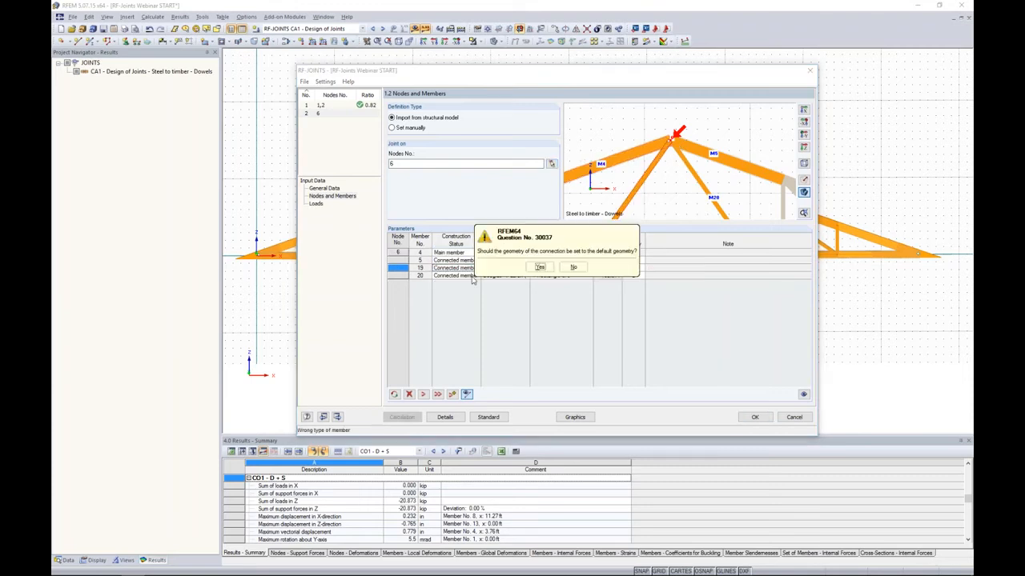
click(539, 267)
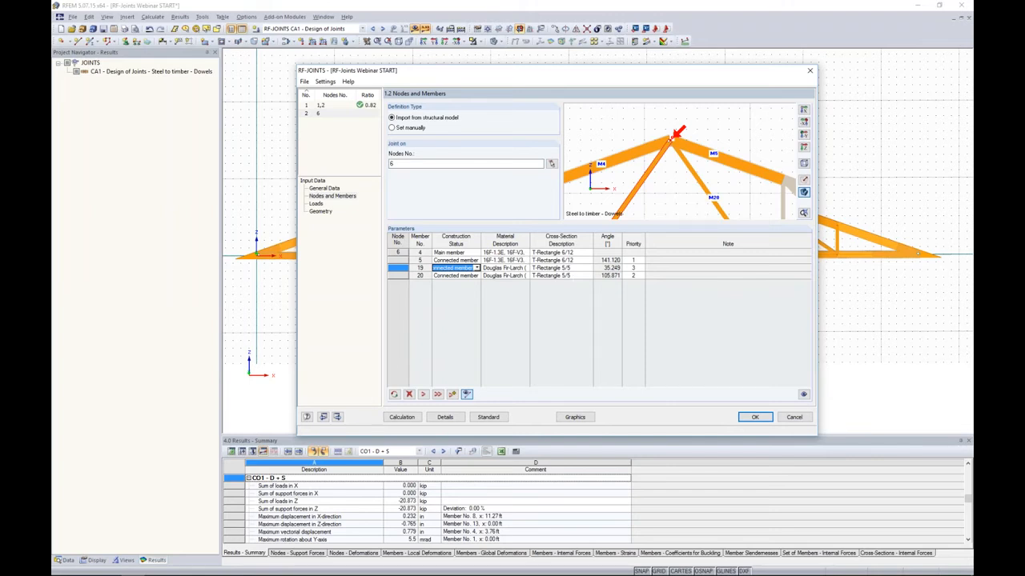
- Examine the ridge joint's preview with member 4 as the main member
click(328, 211)
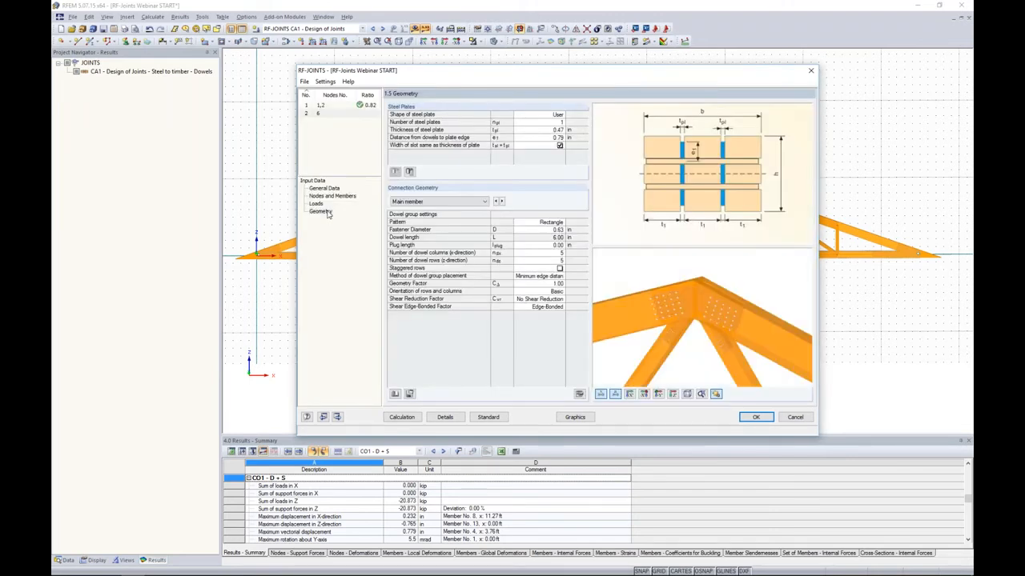
drag(730, 344, 802, 304)
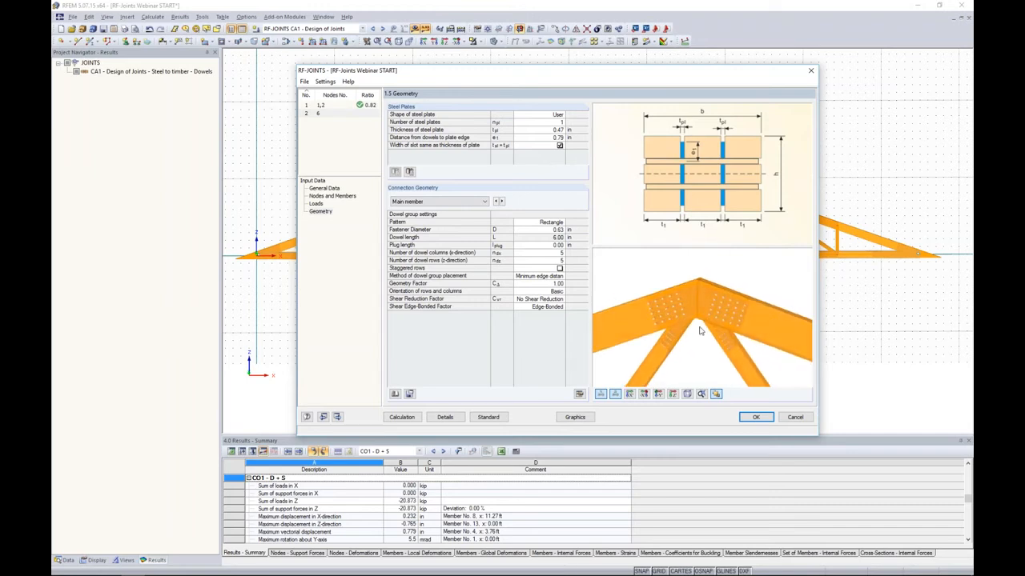
scroll(700, 329, up, 3)
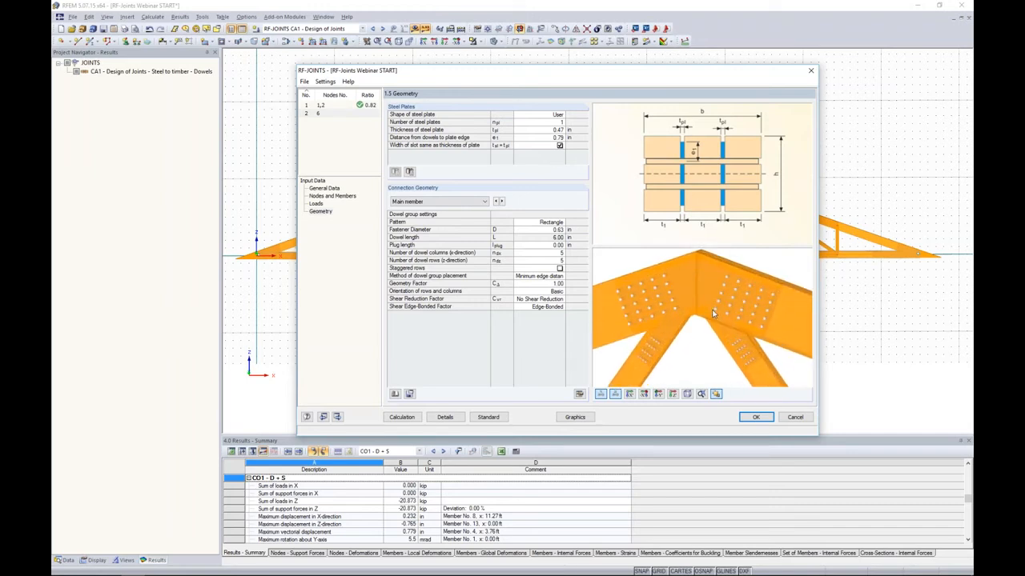
- Lower connected member 5's priority, accept the default geometry, and check the resulting member cuts in the geometry preview
click(339, 196)
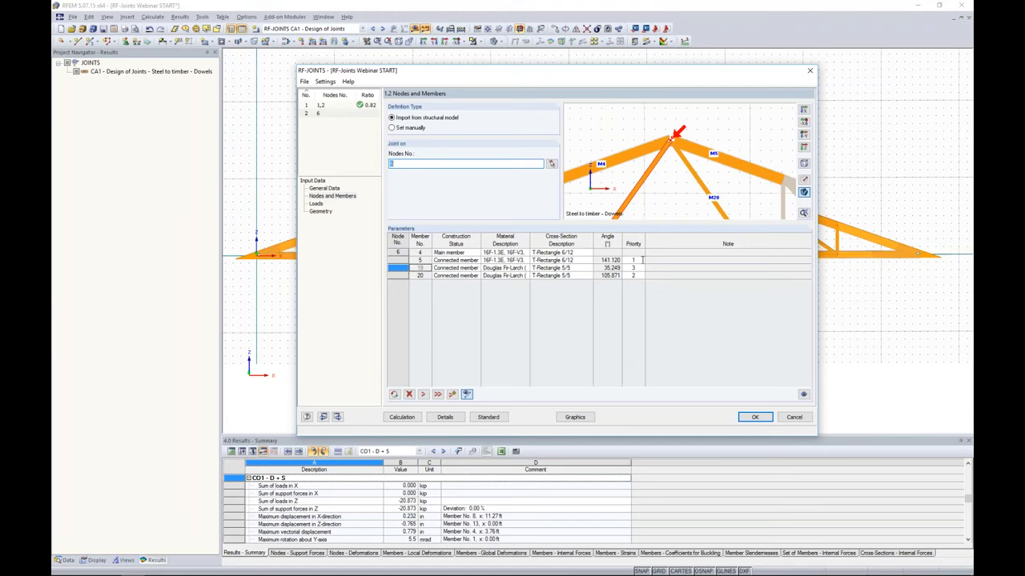
click(638, 259)
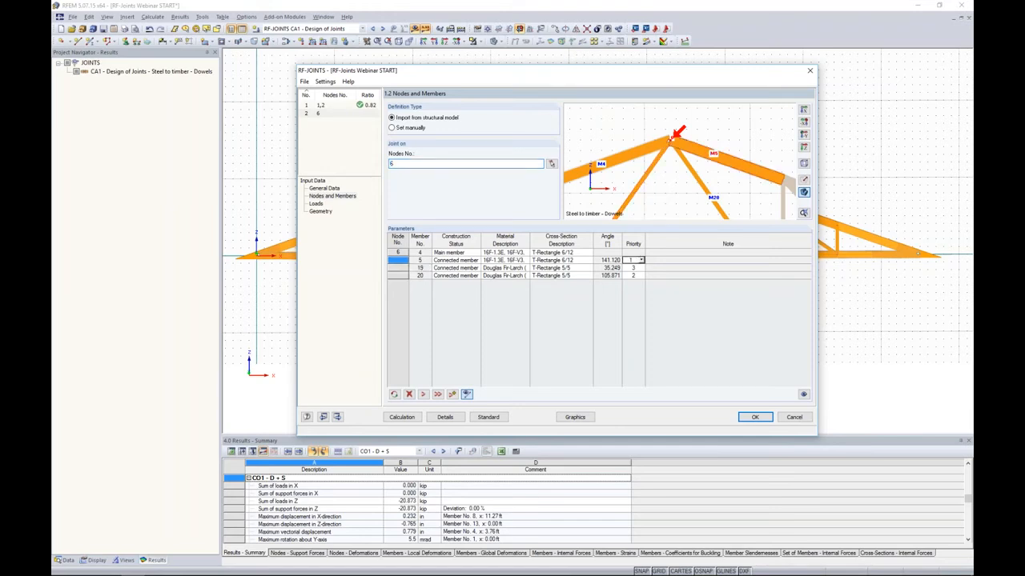
click(641, 260)
click(634, 277)
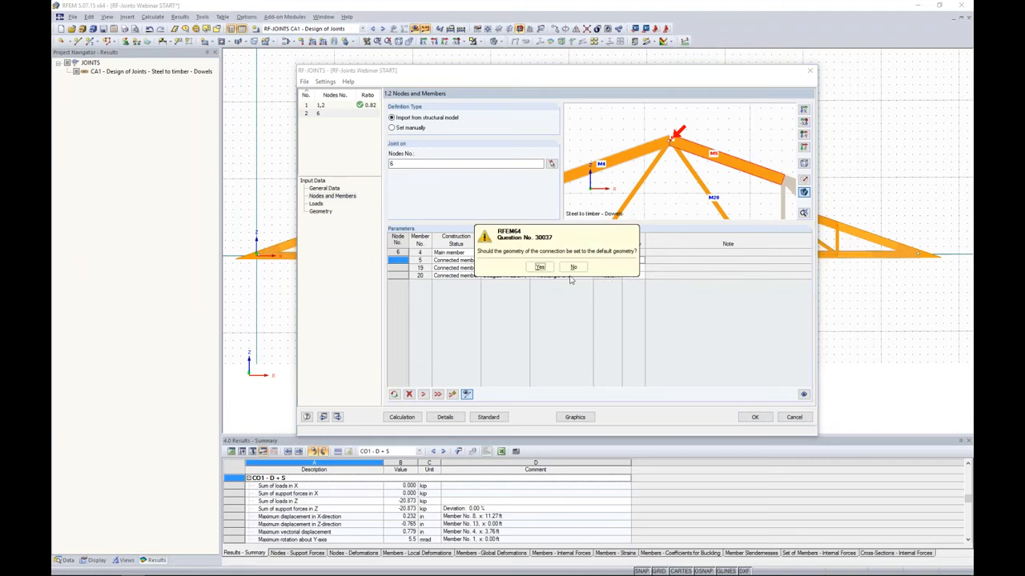
click(539, 267)
click(320, 212)
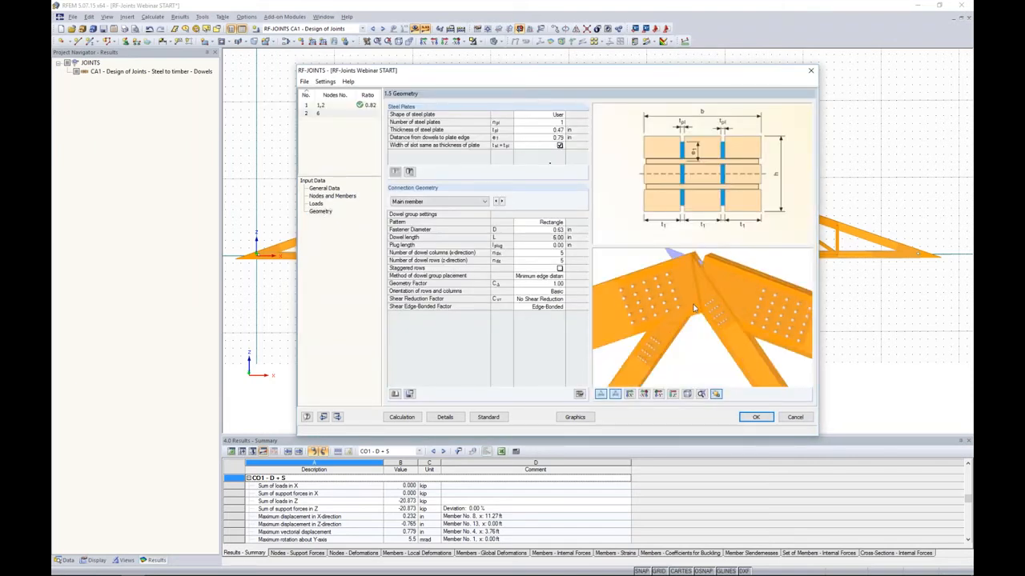
- Set connected member 5's priority to 1 at ridge node 6 and reset the connection to its default geometry
click(333, 197)
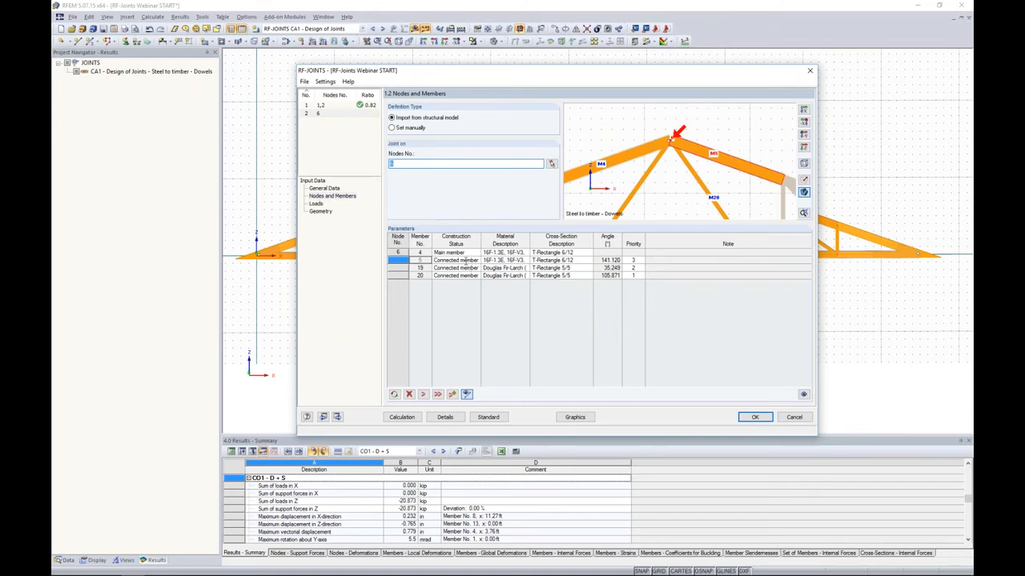
click(330, 189)
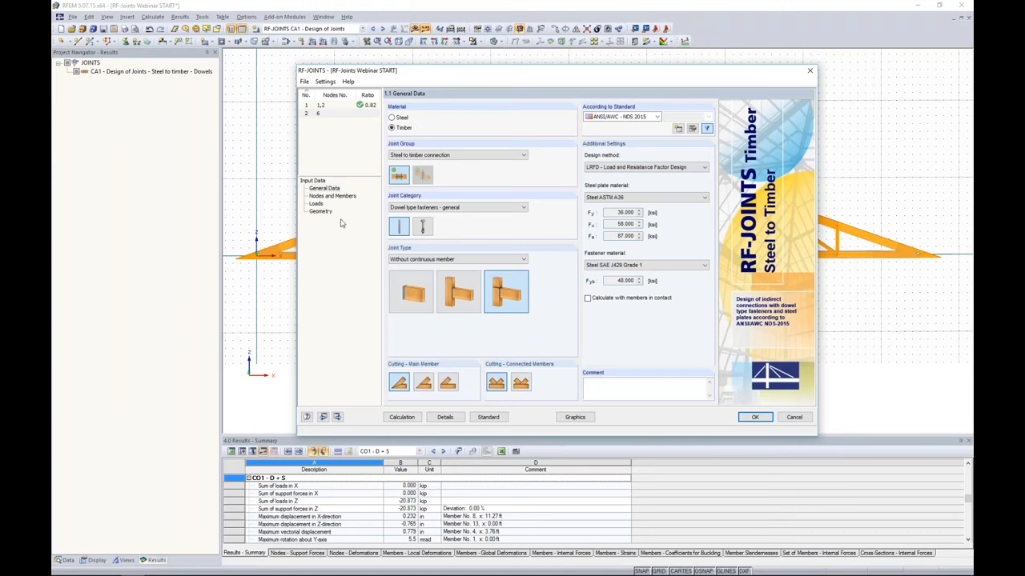
click(332, 196)
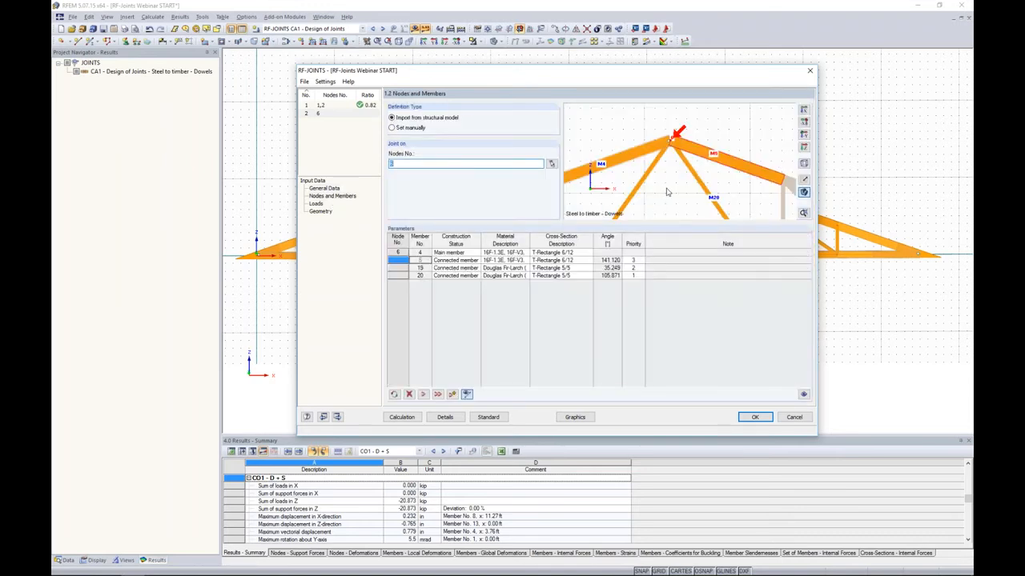
click(638, 260)
click(642, 261)
click(643, 268)
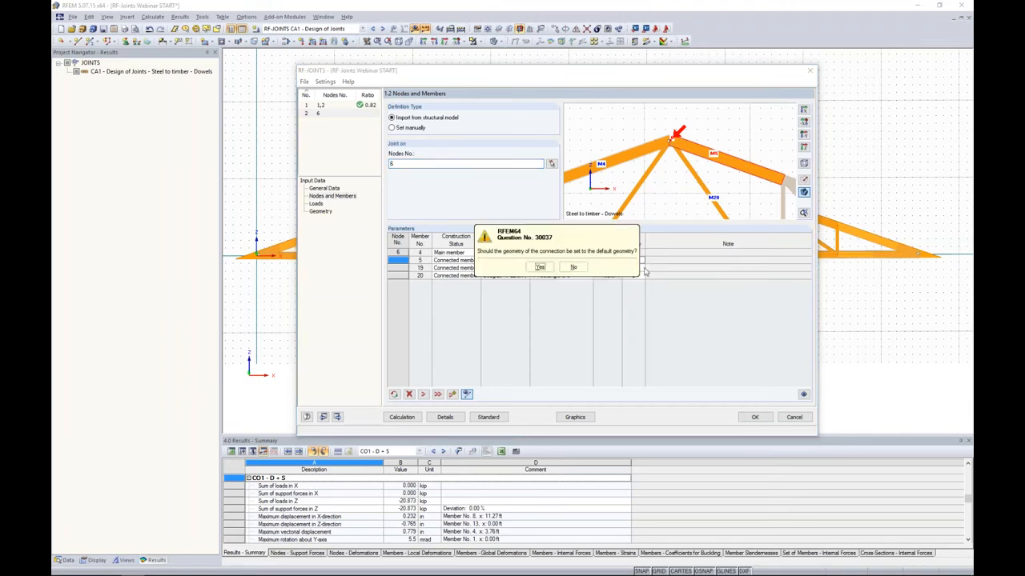
click(541, 268)
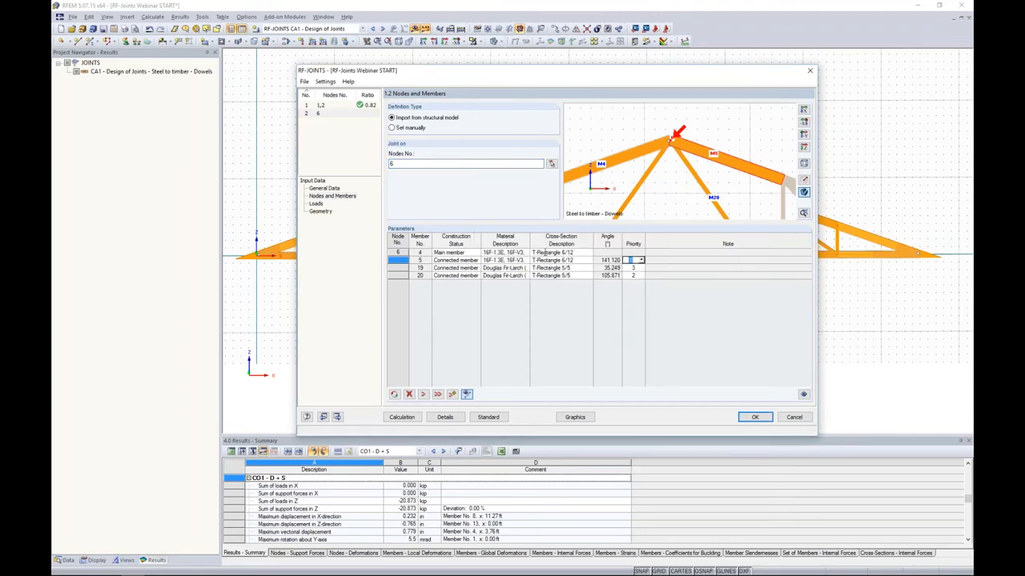
- Select CO2 (1.4D + 1.6S) for the ridge joint's design and check its load duration and service conditions
click(316, 204)
double_click(443, 138)
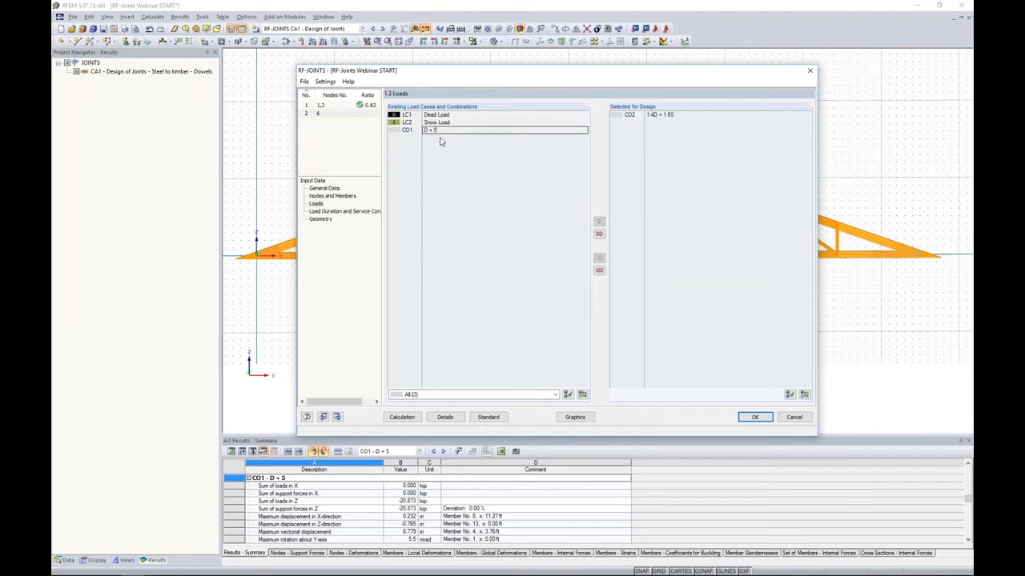
click(331, 212)
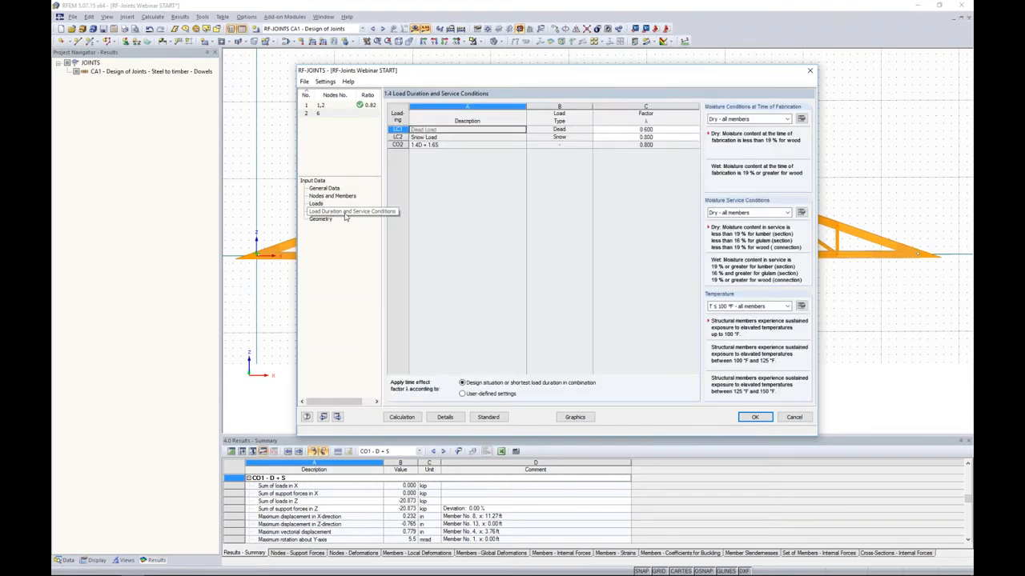
- Define 2 steel plates 0.50 in thick, with 1.20 in from dowels to plate edge and 2.00 in between the plates
click(322, 219)
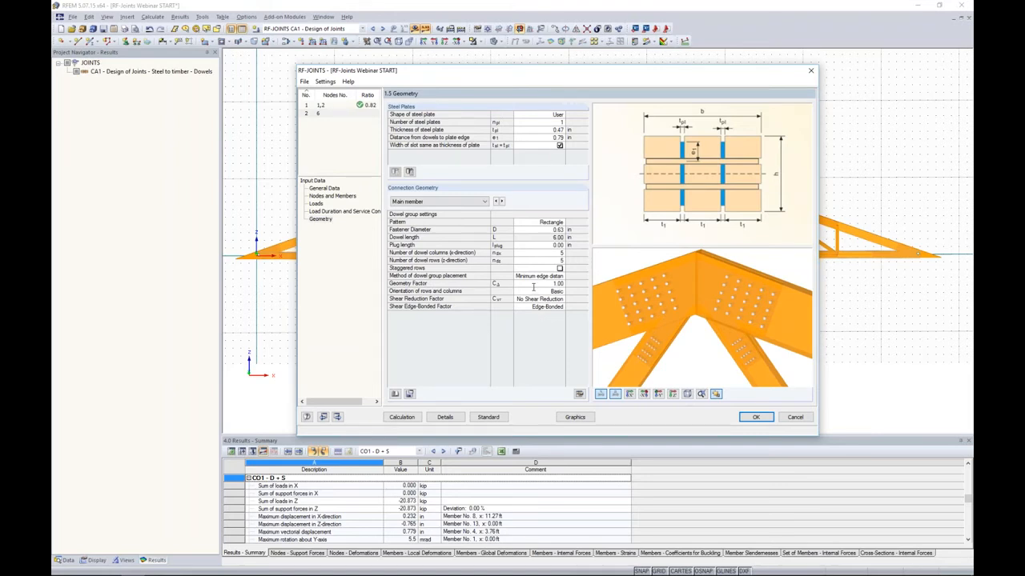
click(552, 121)
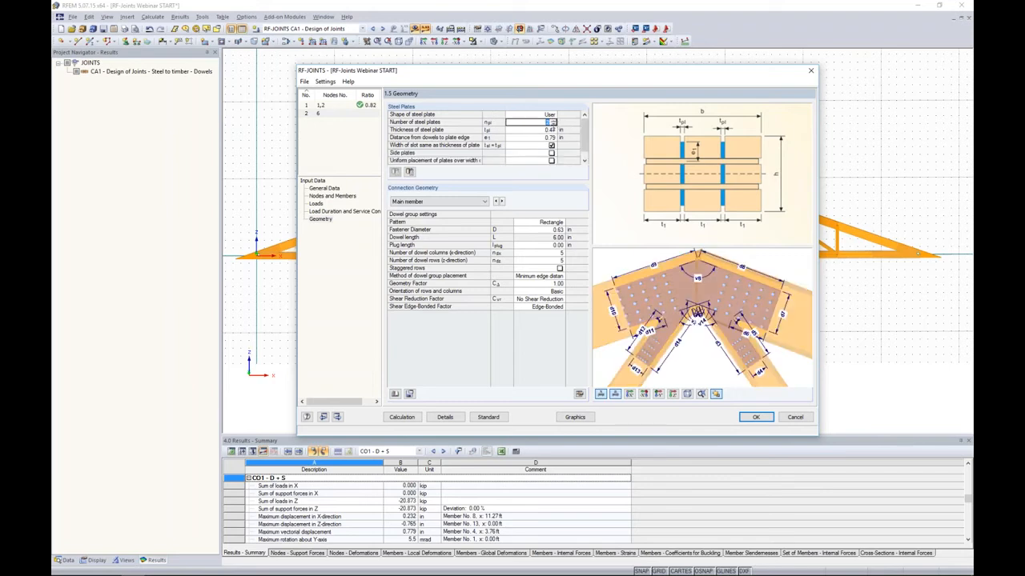
click(553, 124)
key(Tab)
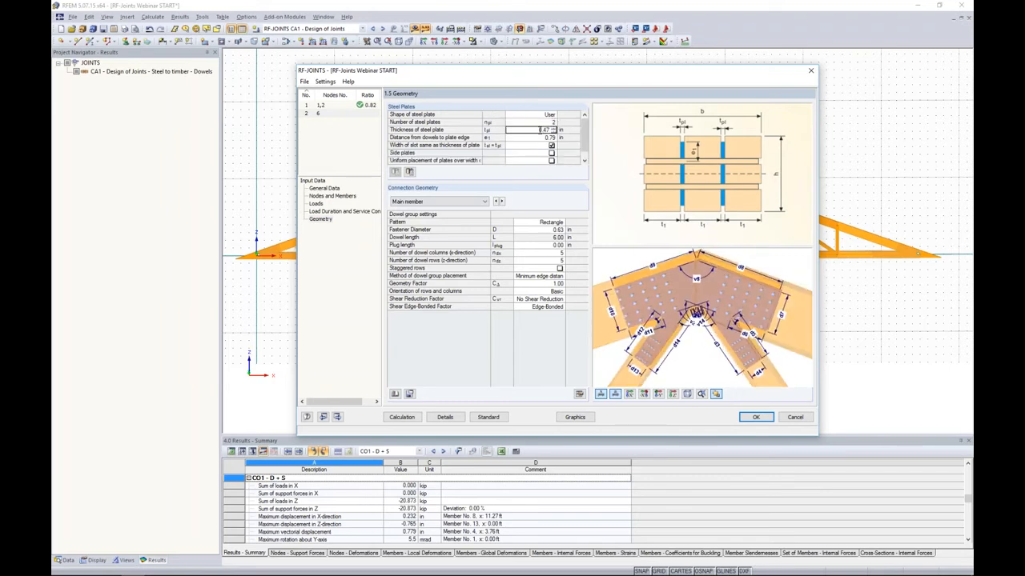
key(Tab)
text(1.2)
key(Return)
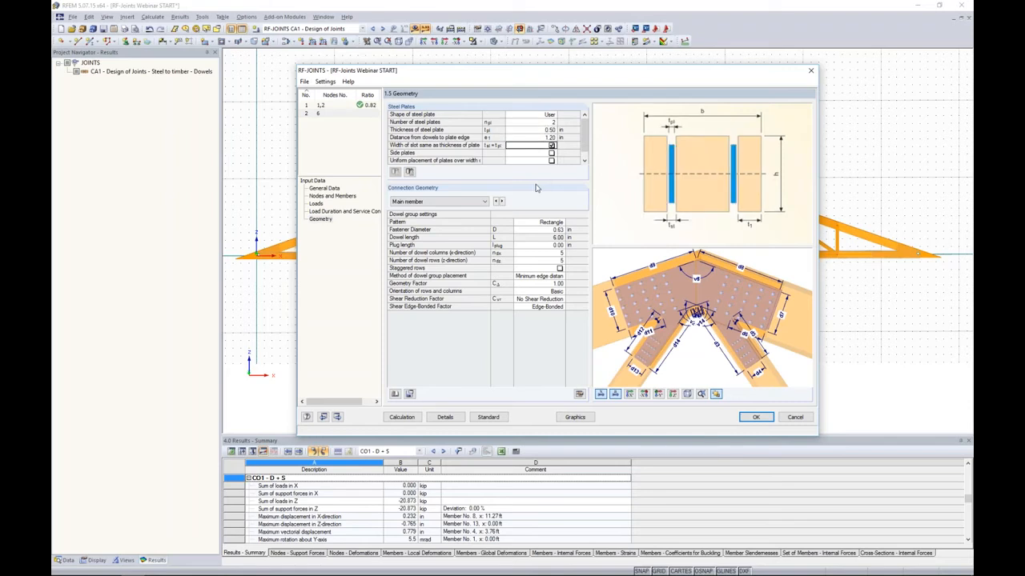
drag(585, 141, 586, 149)
click(545, 160)
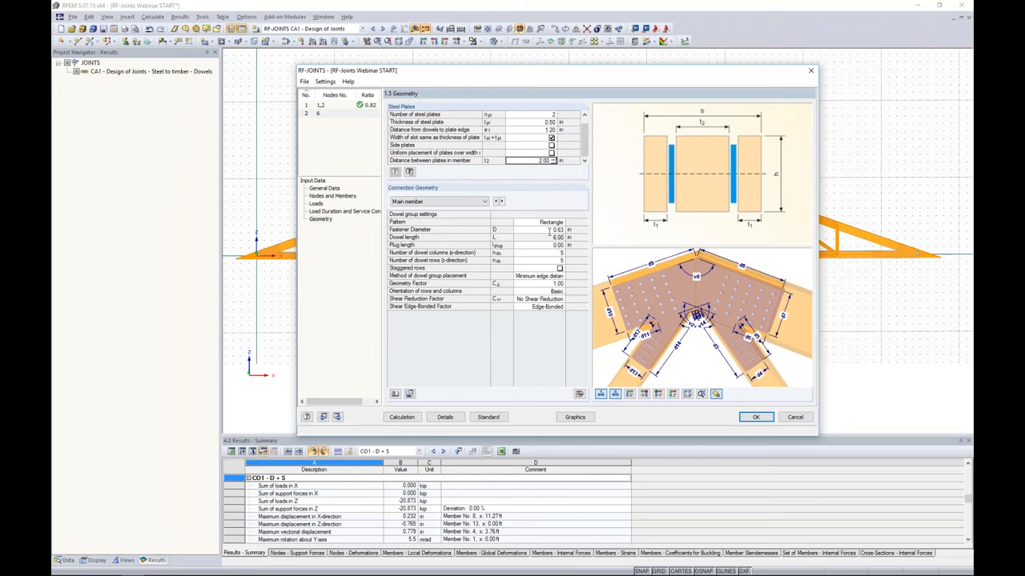
- Set the main member's fastener diameter to 0.5 in
click(480, 201)
click(474, 213)
click(537, 230)
text(0.5)
key(Return)
- Arrange the main member's dowels in 8 columns and 3 staggered rows, and inspect the layout in the preview
click(530, 252)
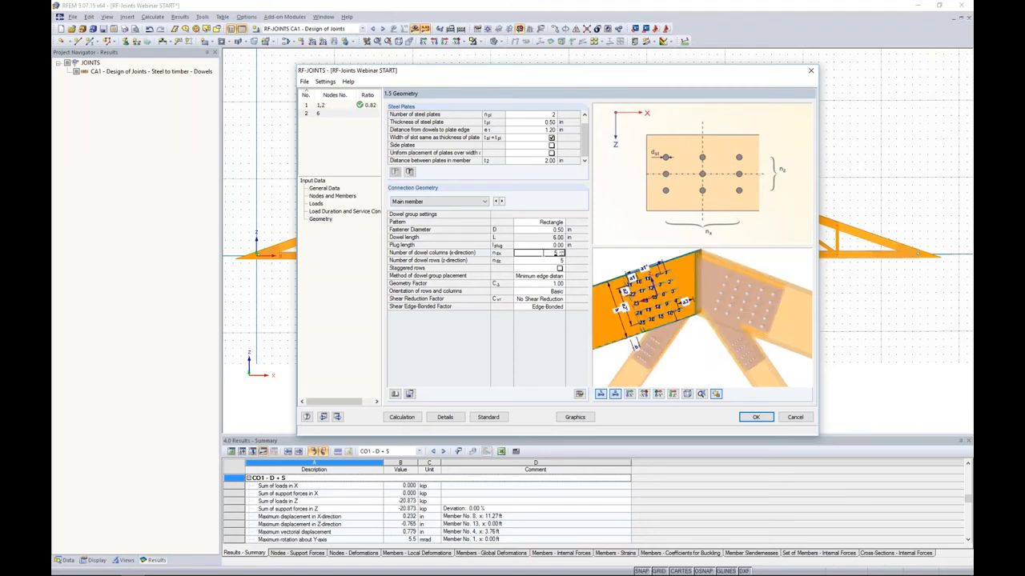
key(Return)
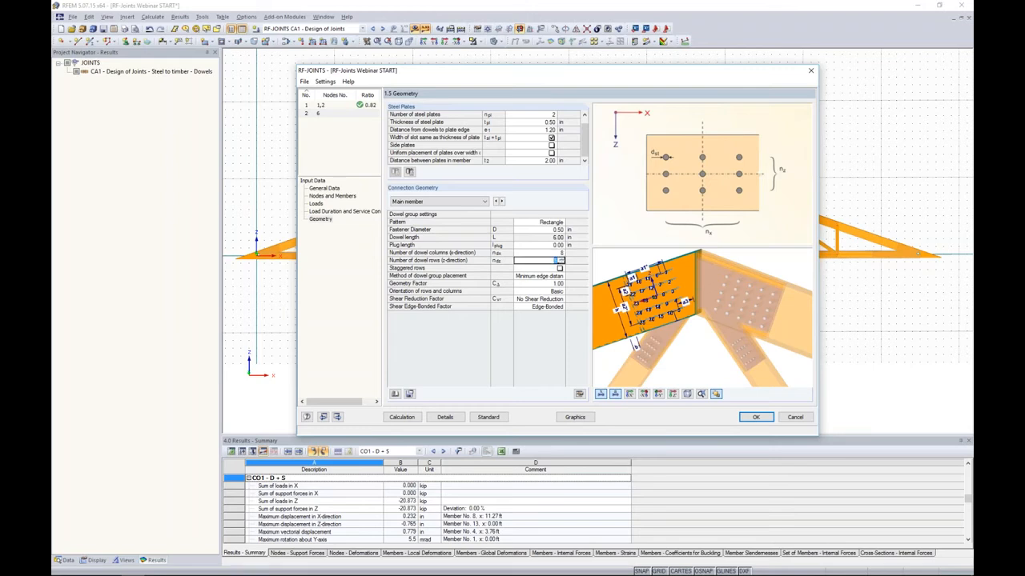
text(2)
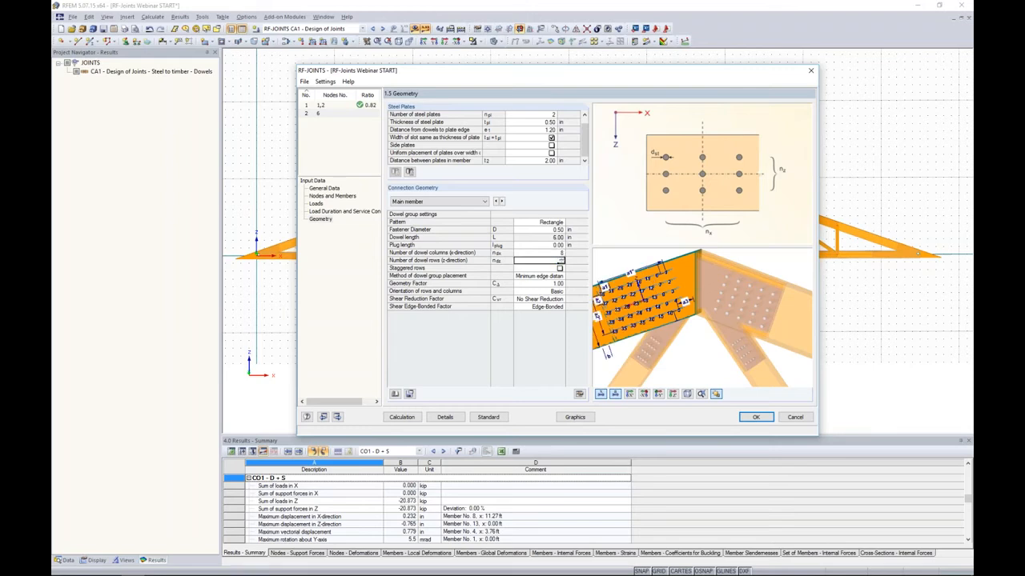
key(Return)
click(559, 269)
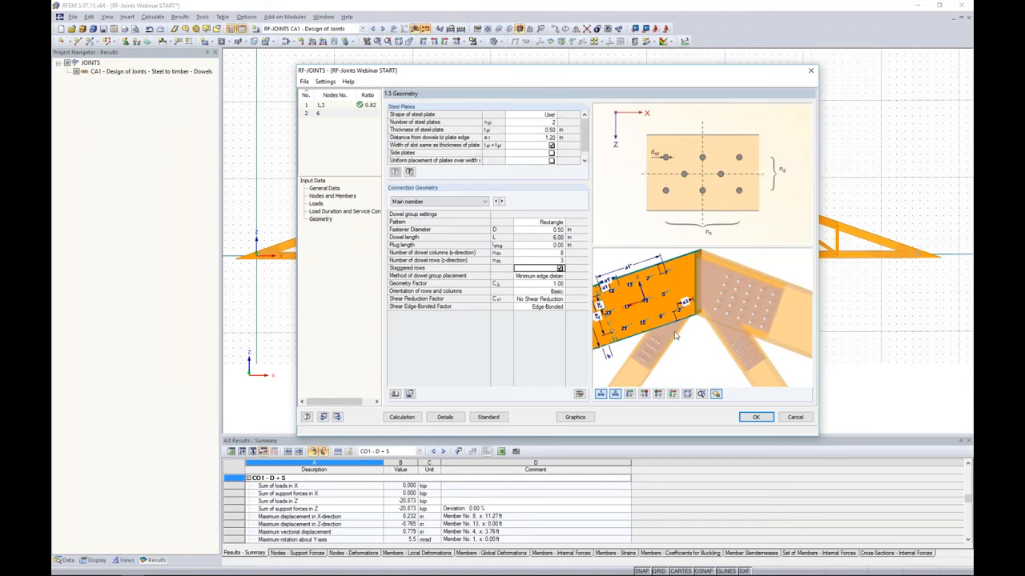
click(658, 394)
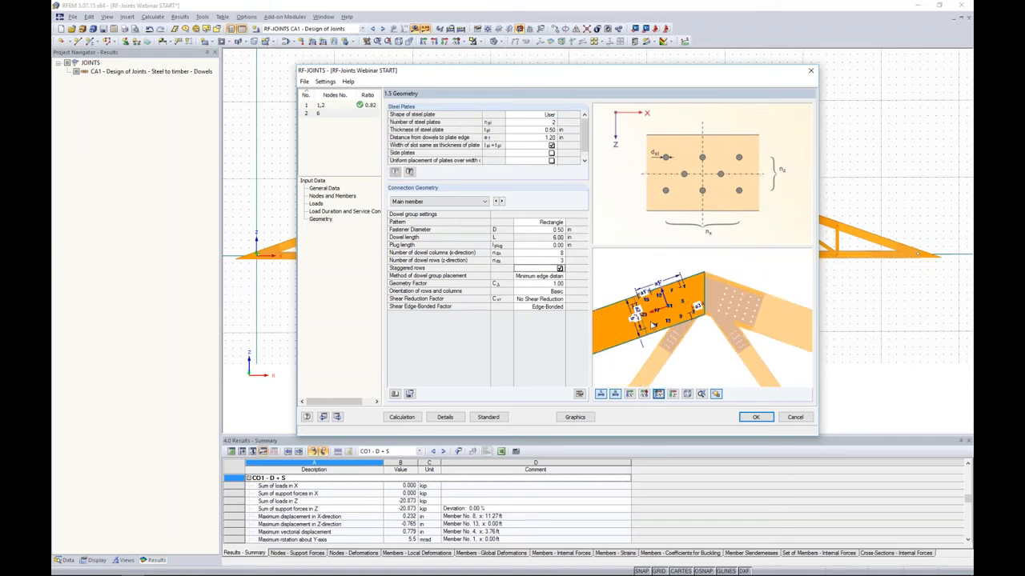
scroll(679, 315, up, 5)
middle_drag(689, 302, 711, 317)
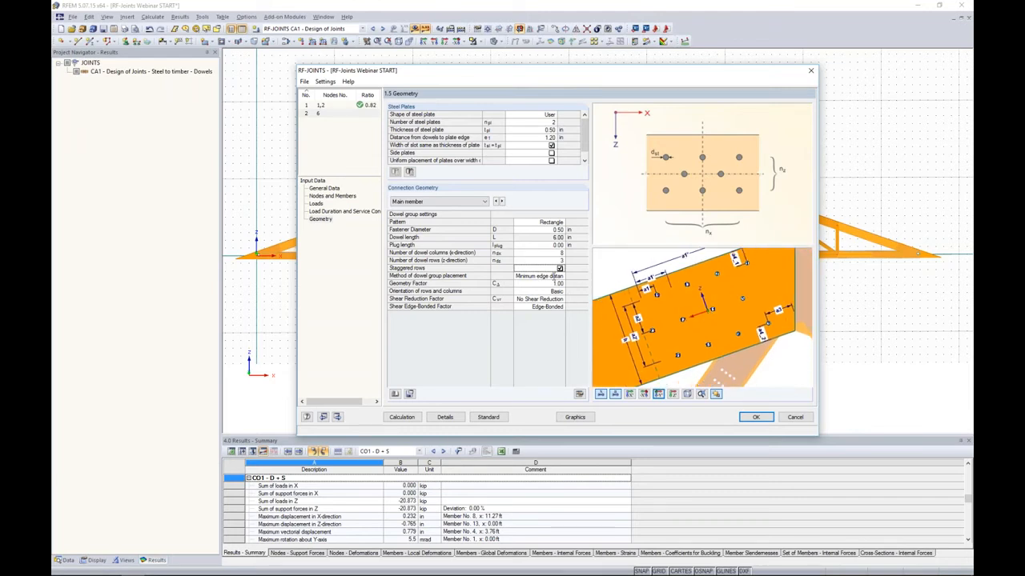
scroll(629, 279, down, 4)
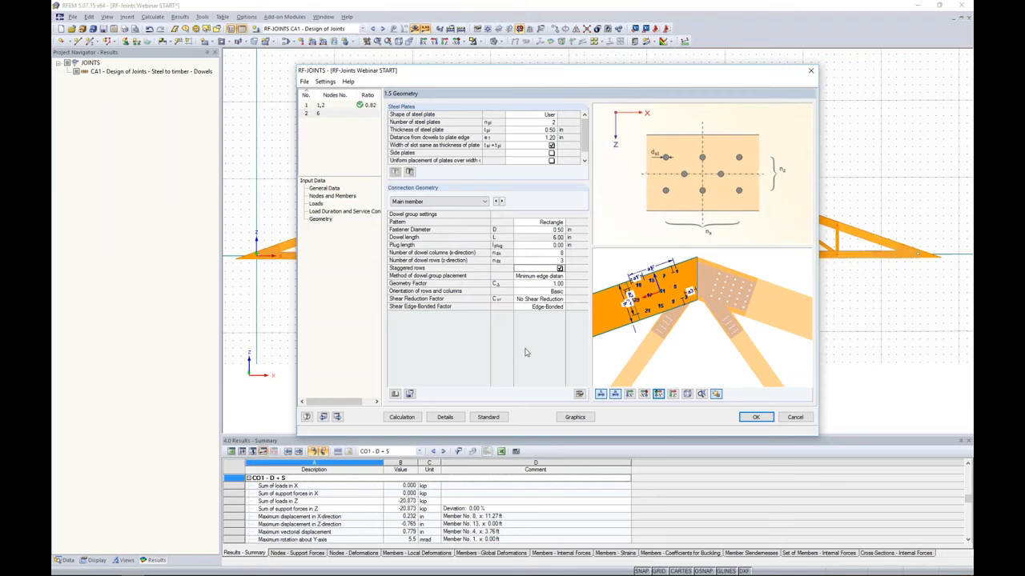
- Save the main member's dowel layout as a fastener group named "Main 1"
click(409, 395)
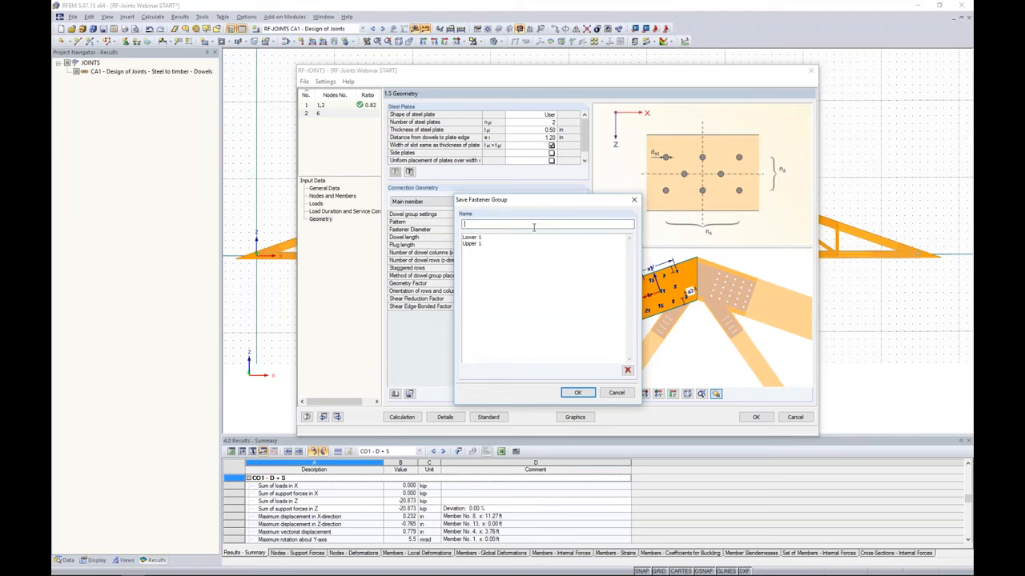
text(Main 1)
key(Return)
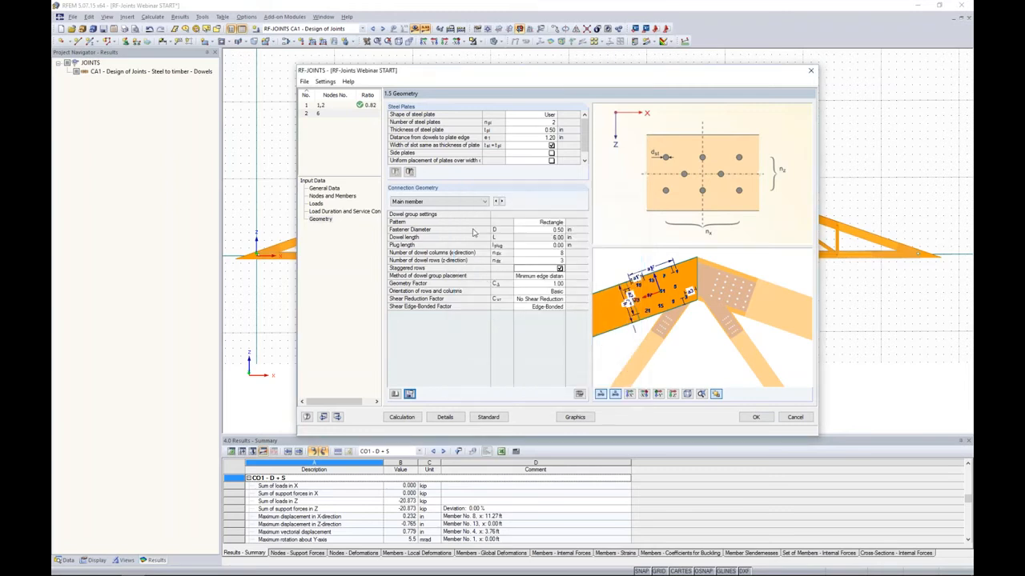
- Load the saved fastener group "Main 1" onto connected member 1
click(474, 202)
click(469, 217)
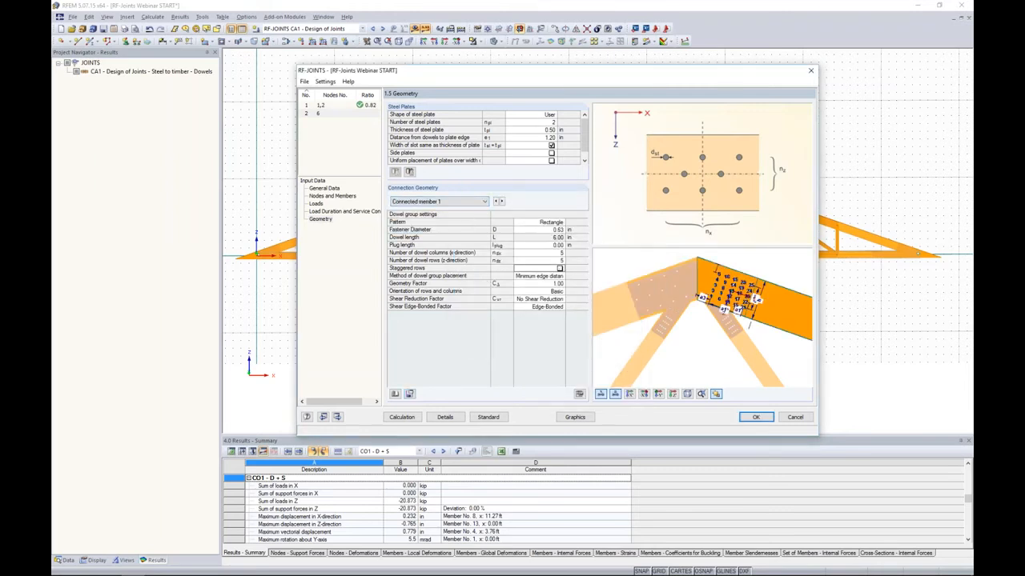
click(396, 394)
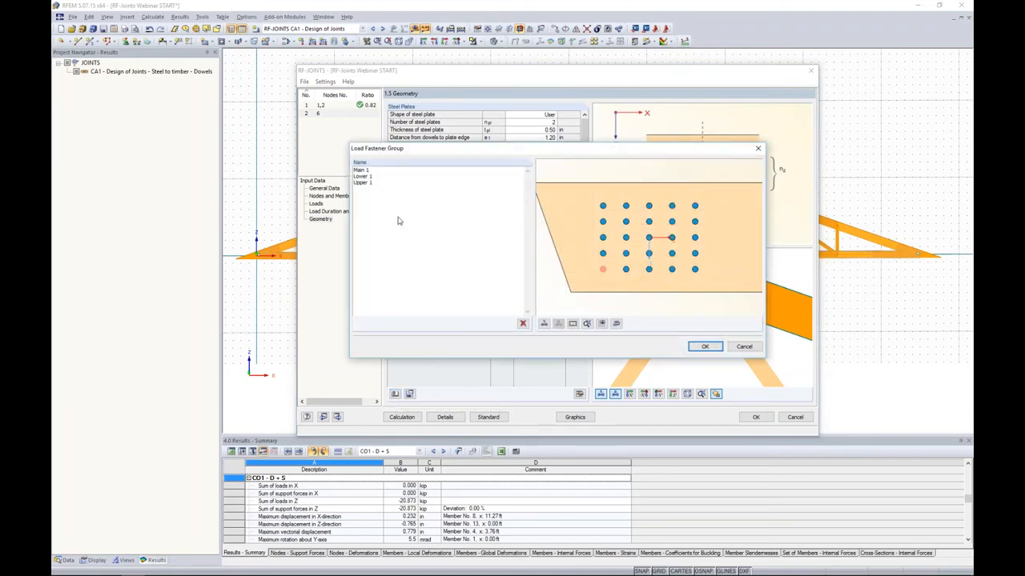
click(362, 171)
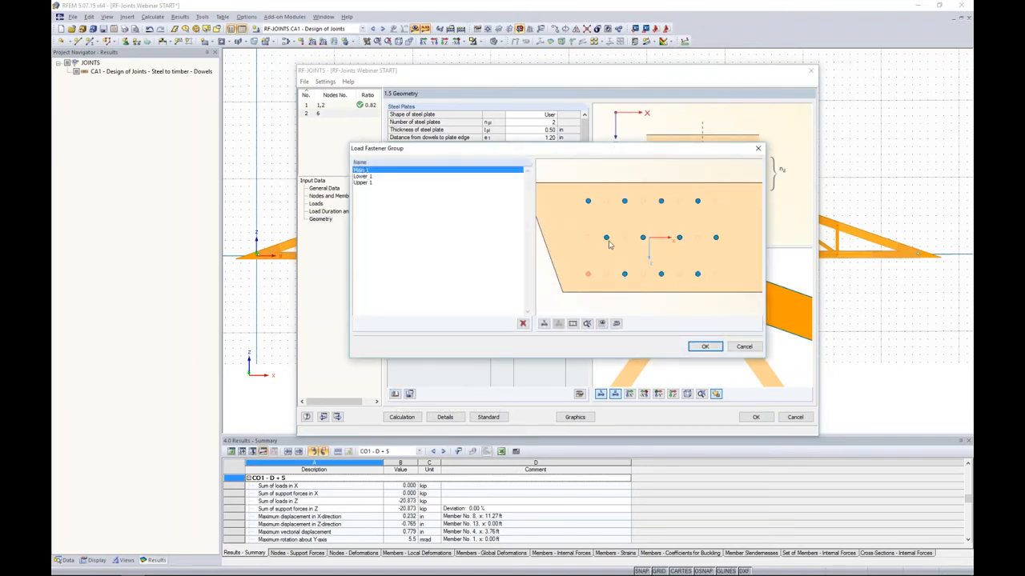
click(696, 348)
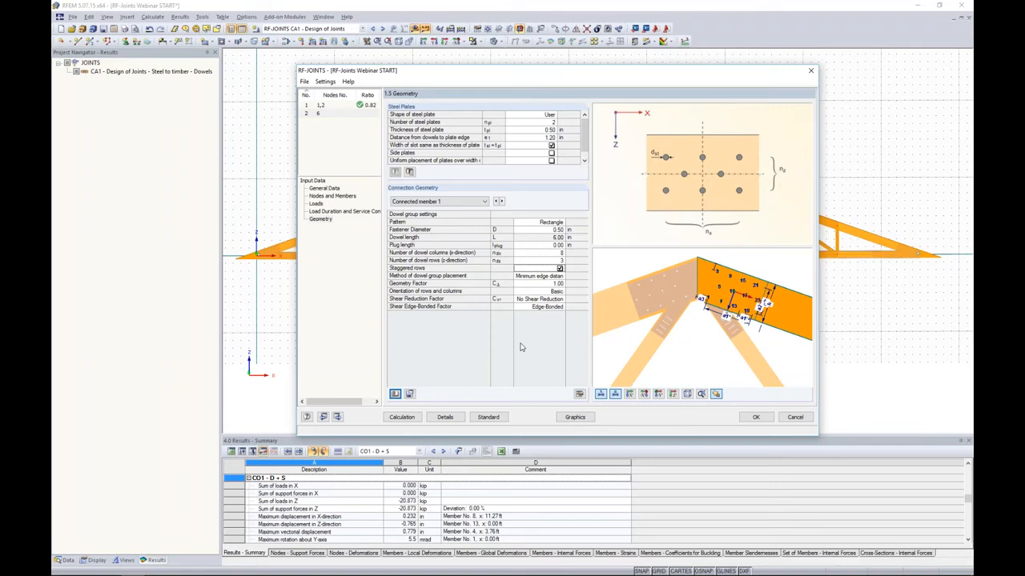
- Set connected member 2's fastener diameter to 0.50 in
click(483, 202)
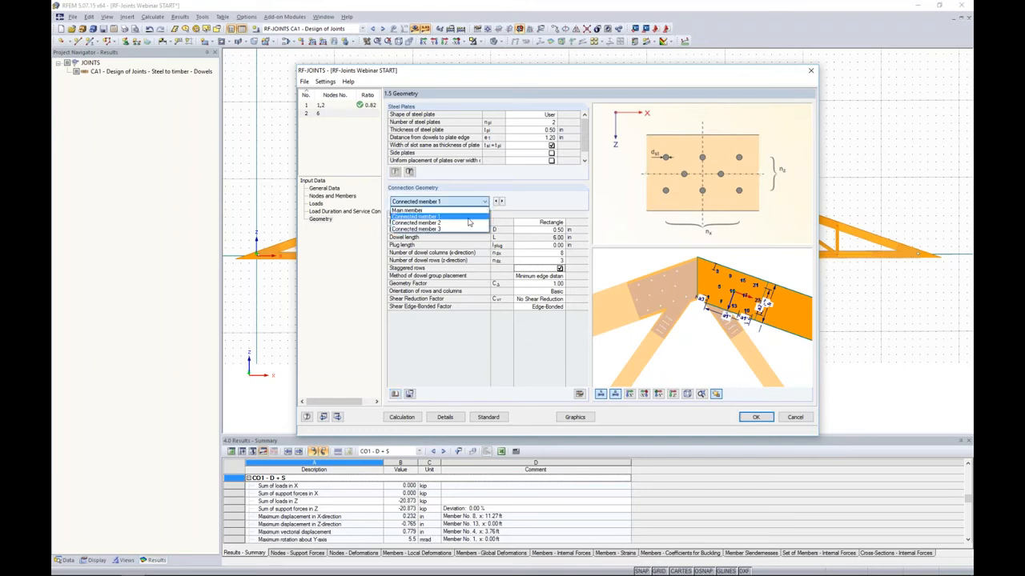
click(470, 223)
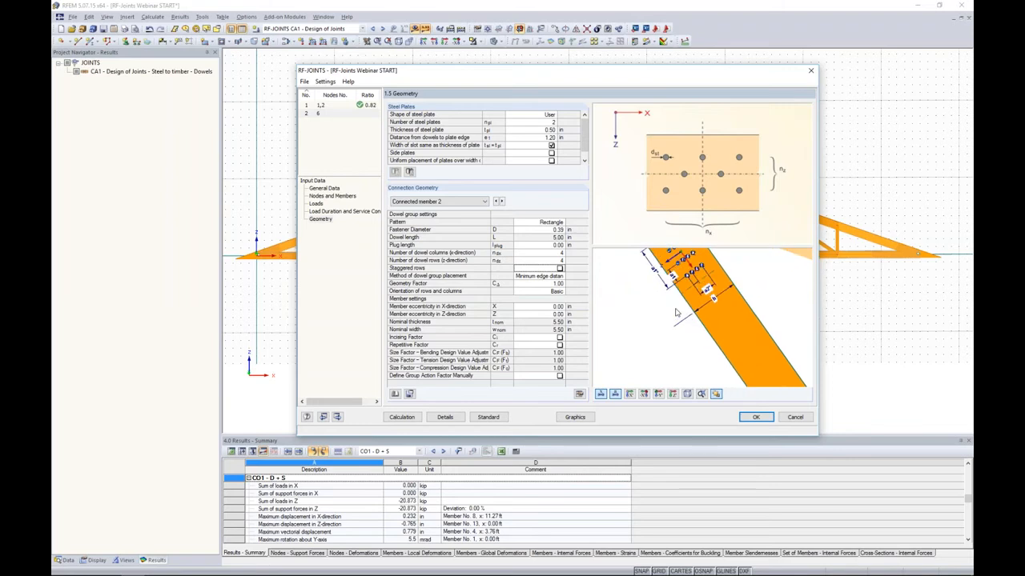
click(549, 229)
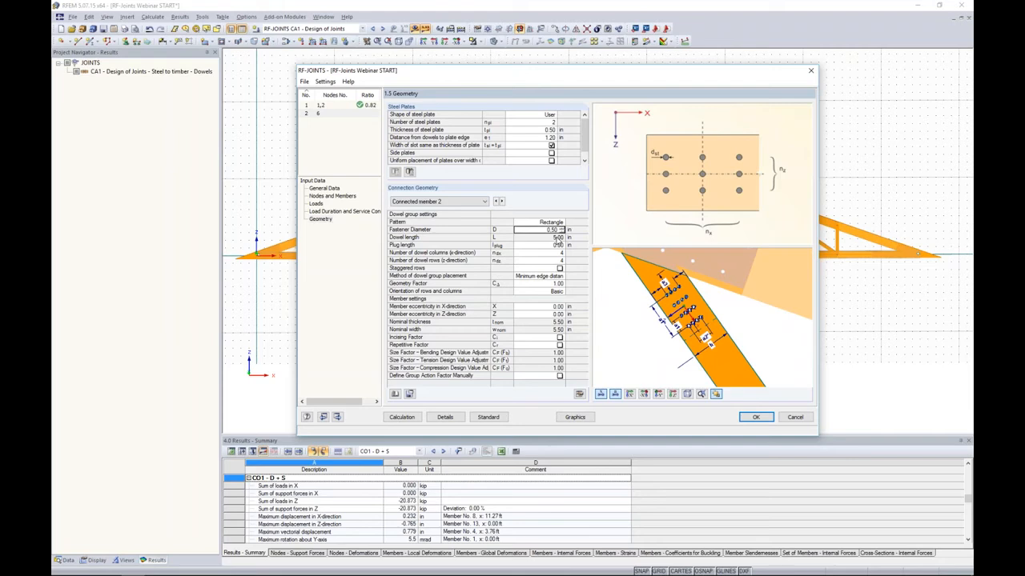
click(558, 238)
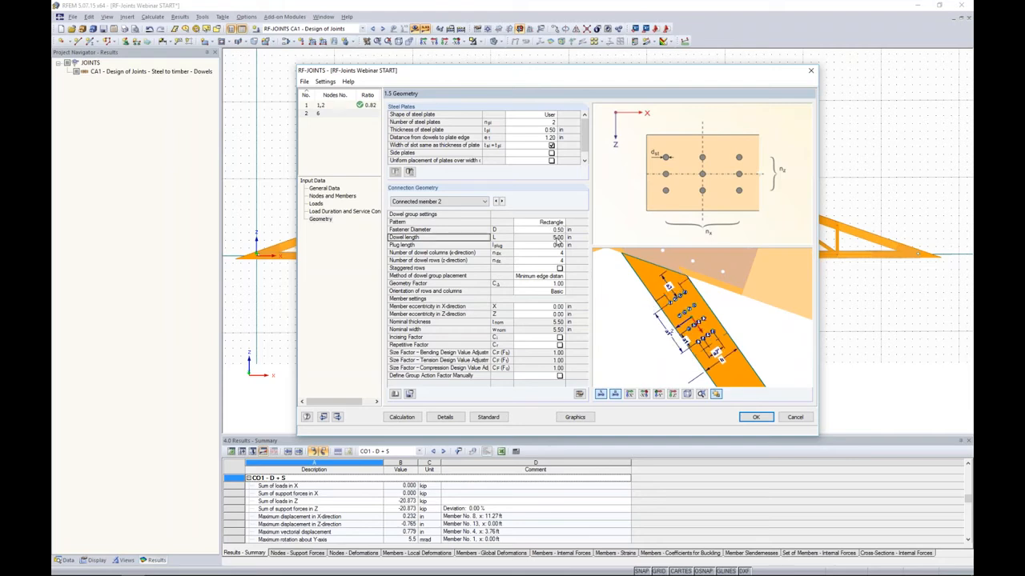
- Arrange connected member 2's dowels in 6 columns and 1 row, and check the layout in the preview
click(554, 253)
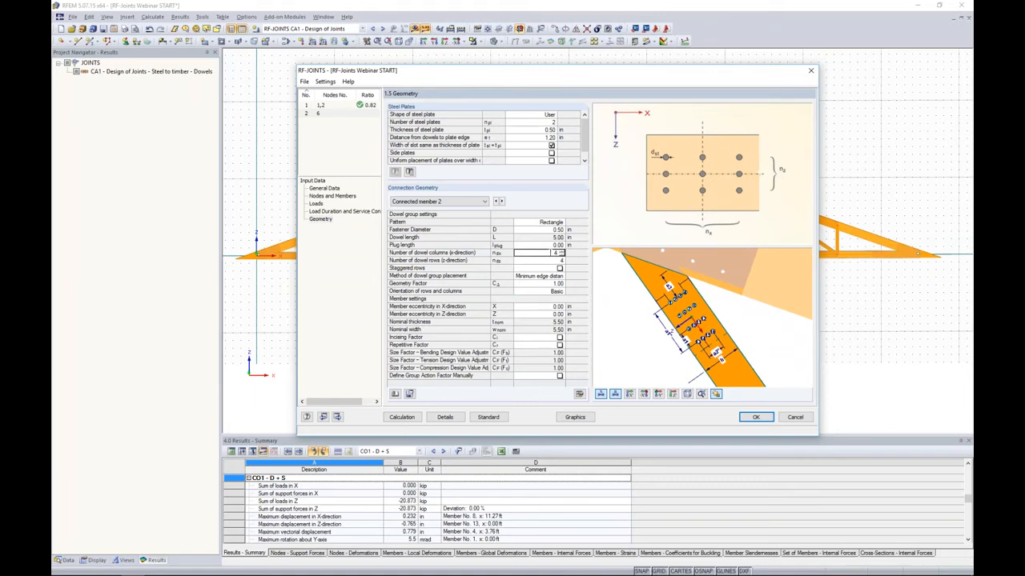
key(Return)
text(1)
key(Return)
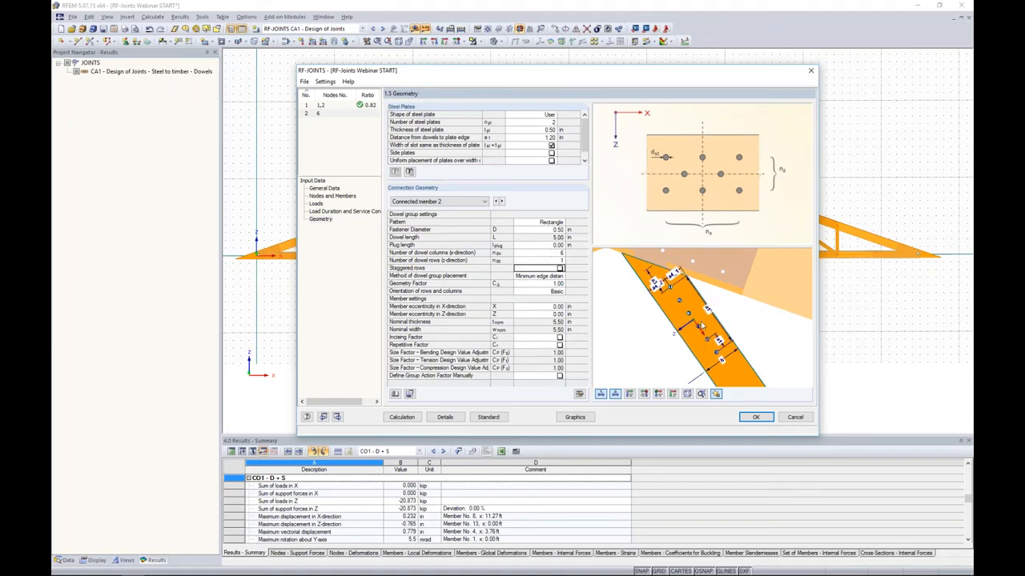
middle_drag(728, 353, 714, 335)
scroll(714, 331, up, 2)
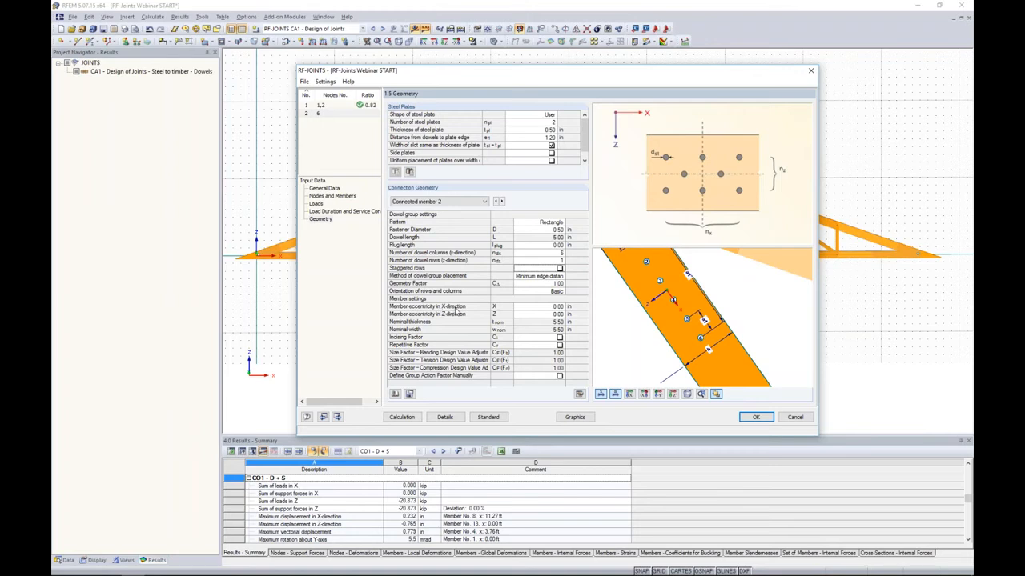
scroll(686, 318, down, 5)
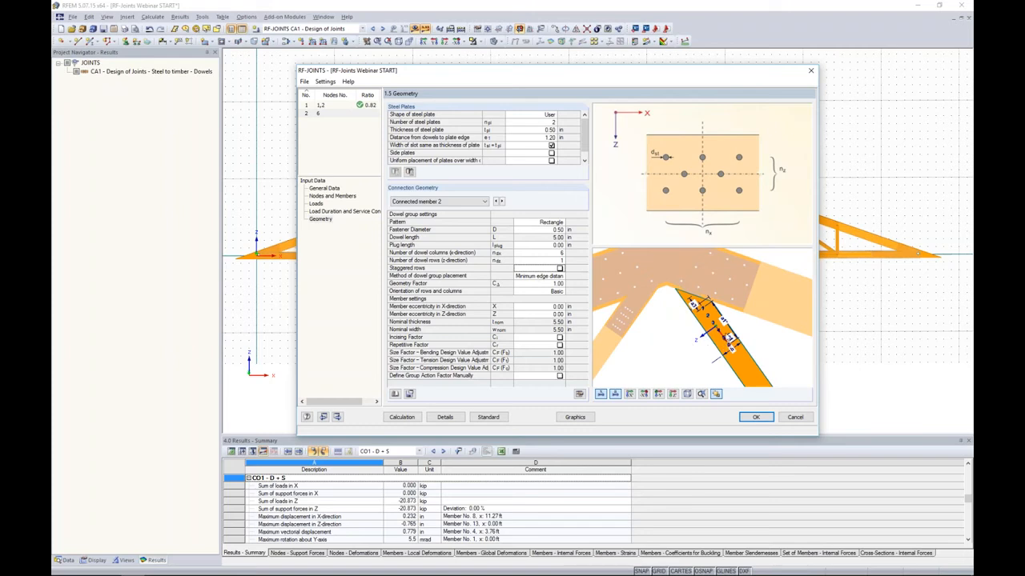
- Save connected member 2's dowel layout as a fastener group named "Brace 1"
click(543, 306)
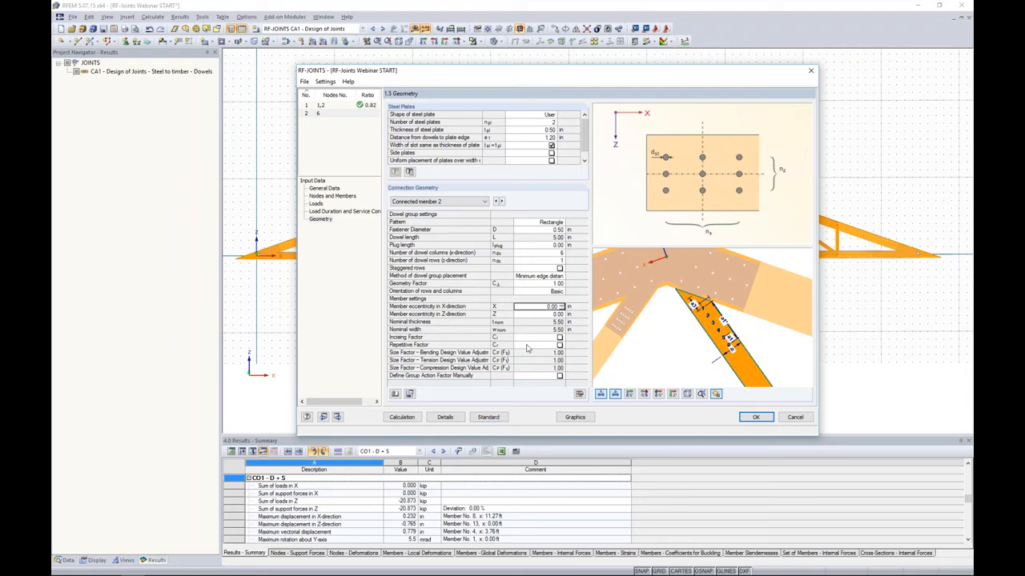
click(410, 394)
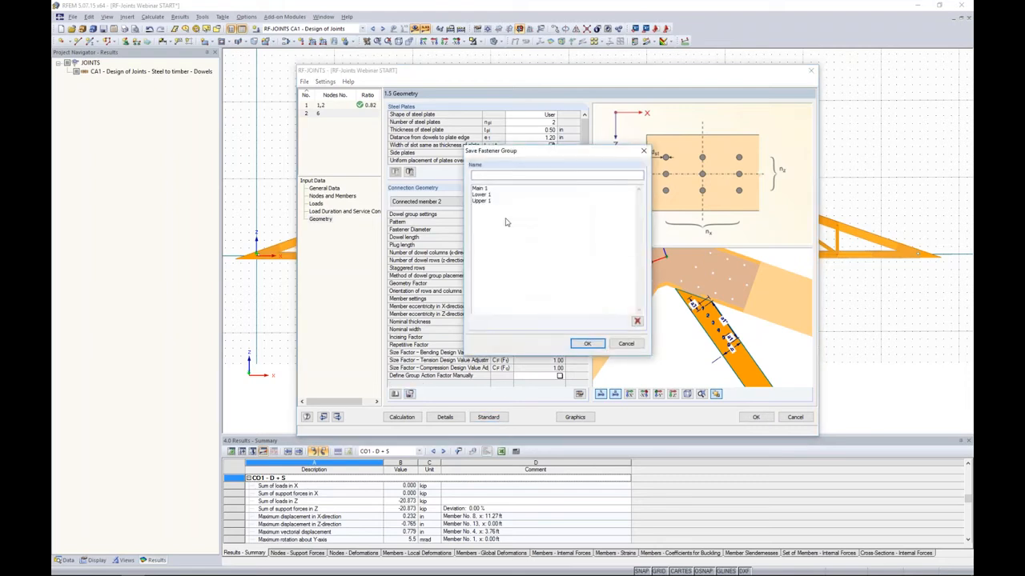
text(Brace 1)
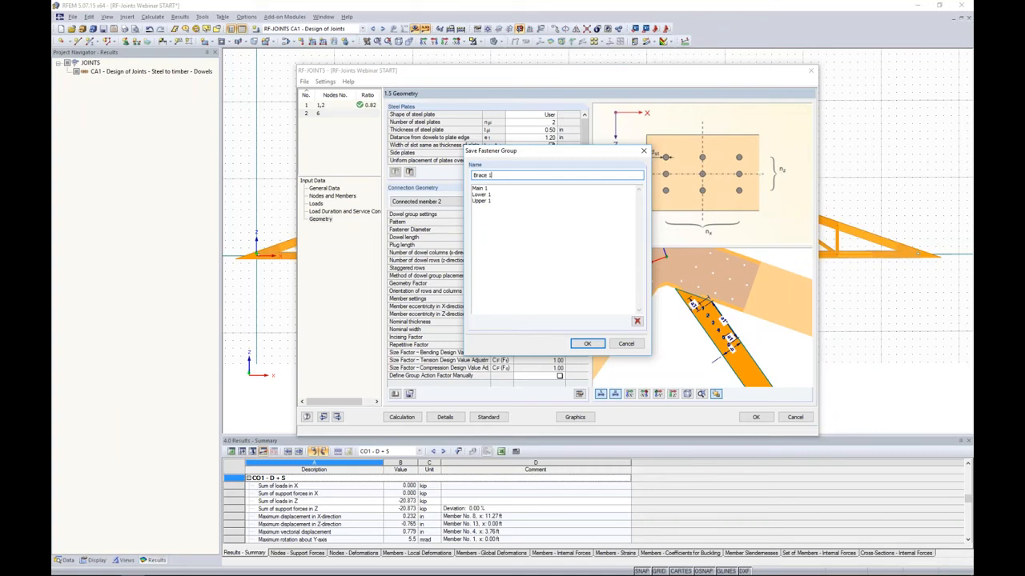
key(Return)
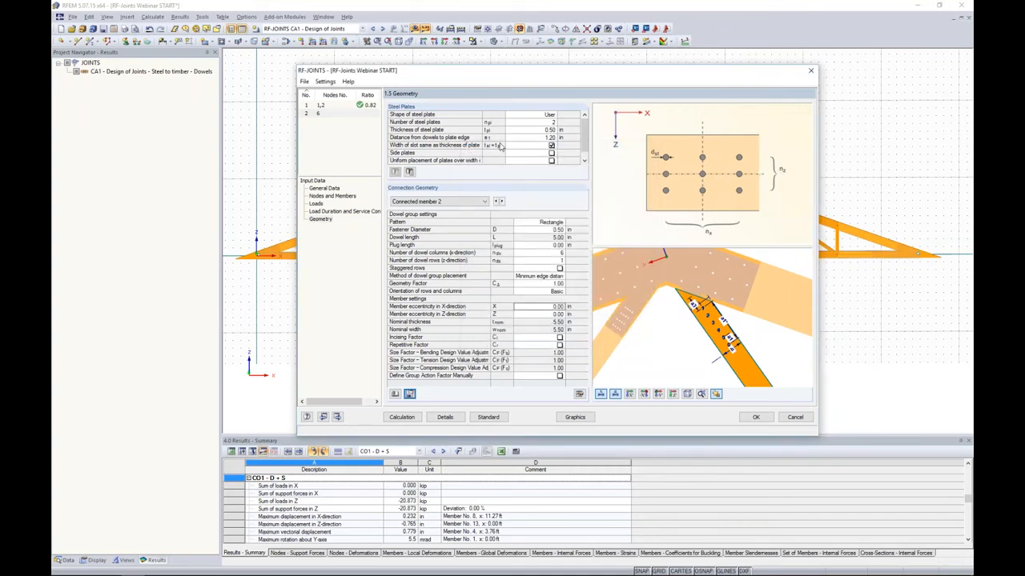
- Load the saved fastener group "Brace 1" onto connected member 3 and check it in the preview
click(452, 202)
click(432, 224)
click(395, 395)
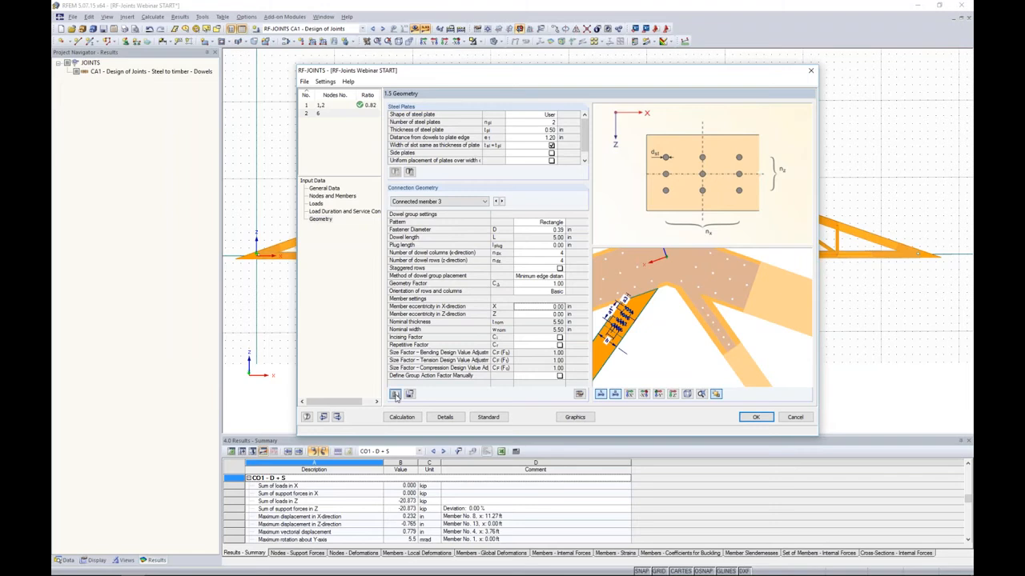
click(362, 170)
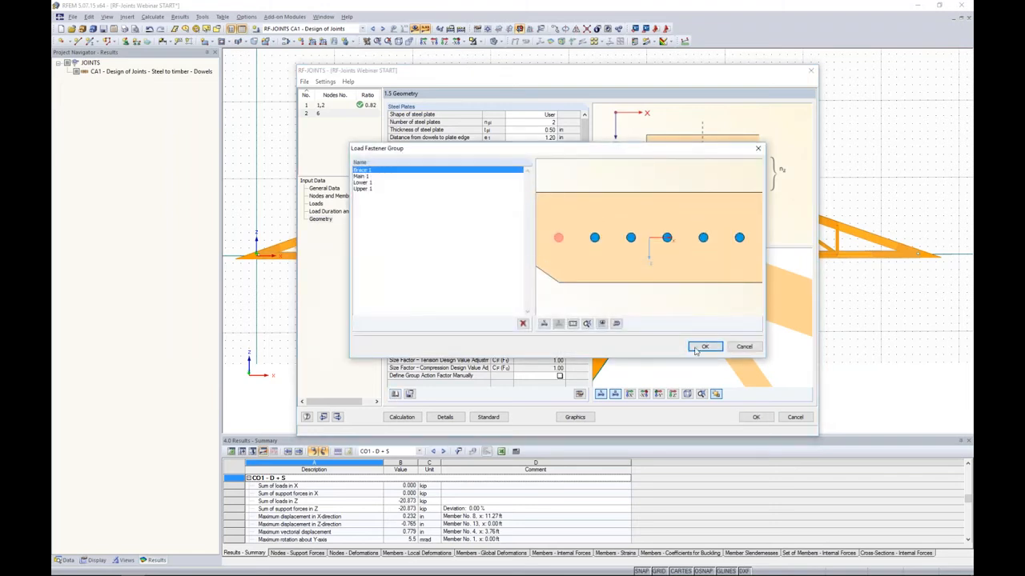
click(704, 346)
middle_drag(664, 347, 695, 340)
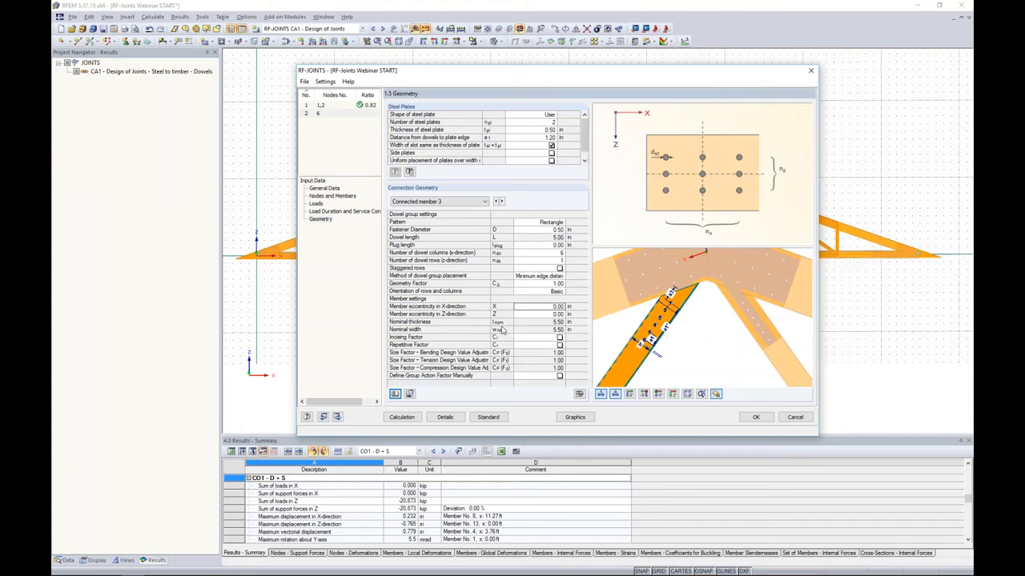
- Run the joint design calculation and examine the dowel group shear check of connected member 1 in the design summary
click(409, 417)
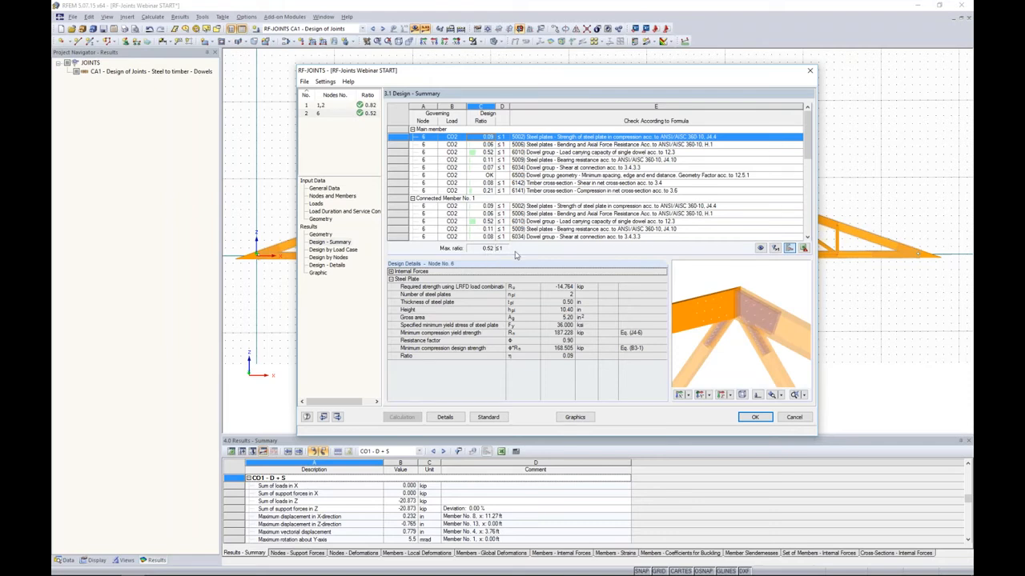
mouse_move(808, 143)
mouse_down()
mouse_move(808, 224)
mouse_move(809, 145)
mouse_up()
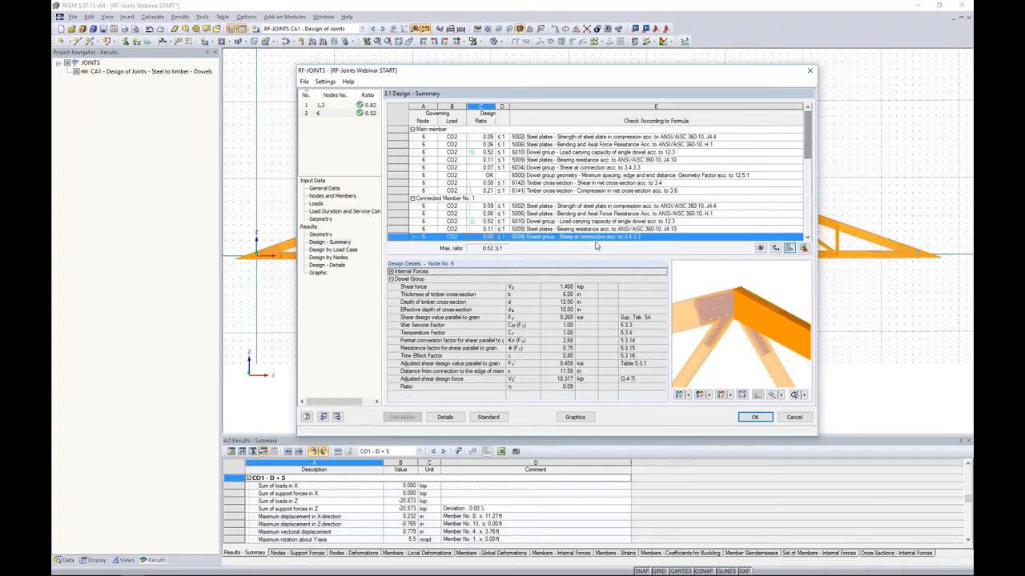
- Examine the ridge joint's steel plates and dowels in the 3D model for RF-JOINTS CA2, then return to the design summary
click(574, 417)
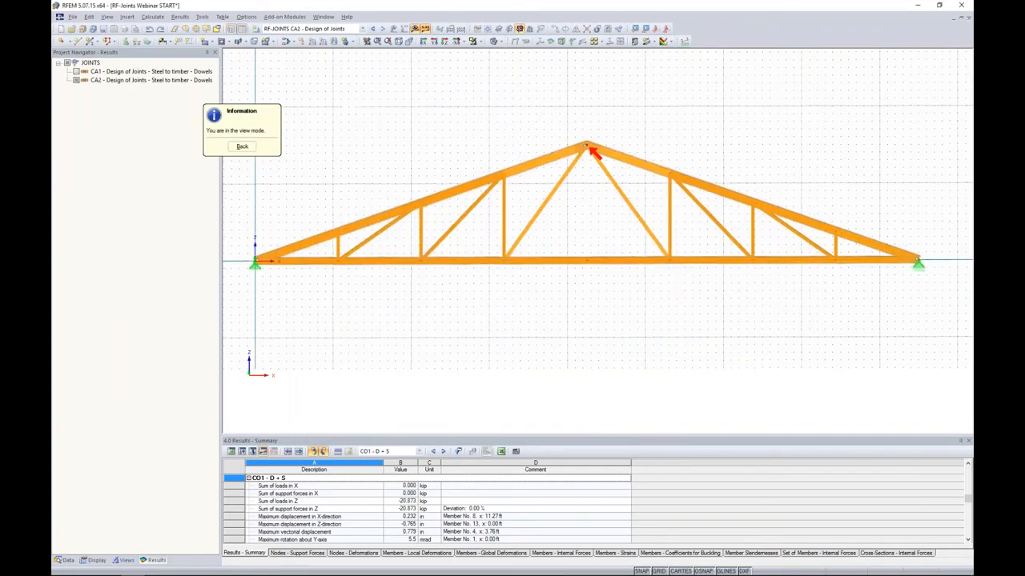
scroll(577, 168, up, 5)
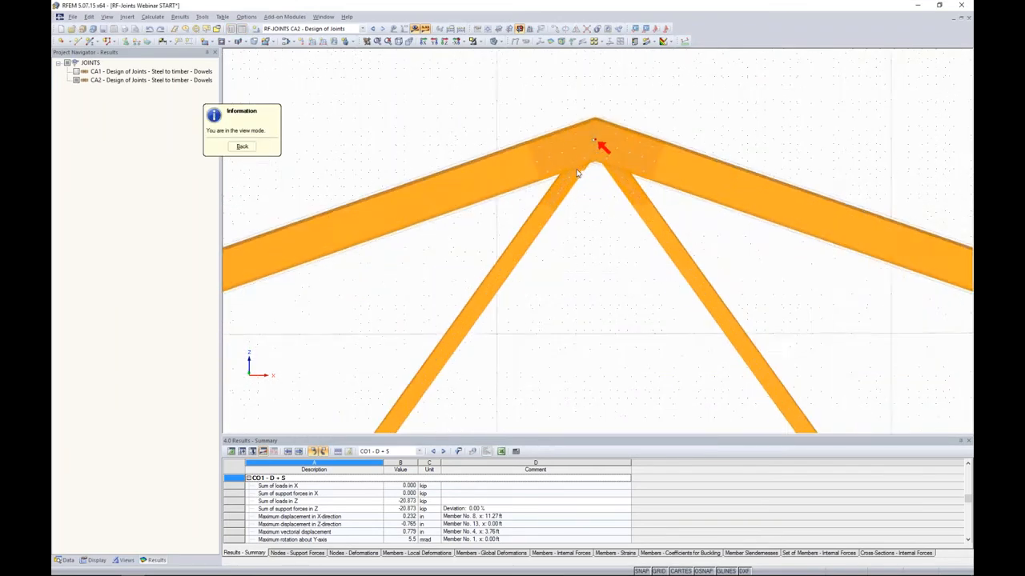
click(363, 30)
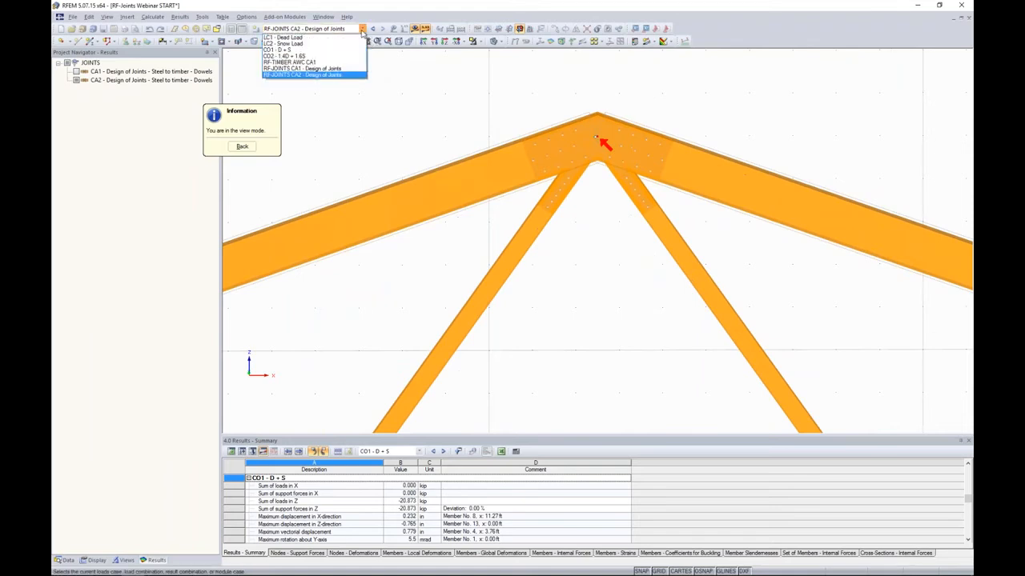
click(329, 75)
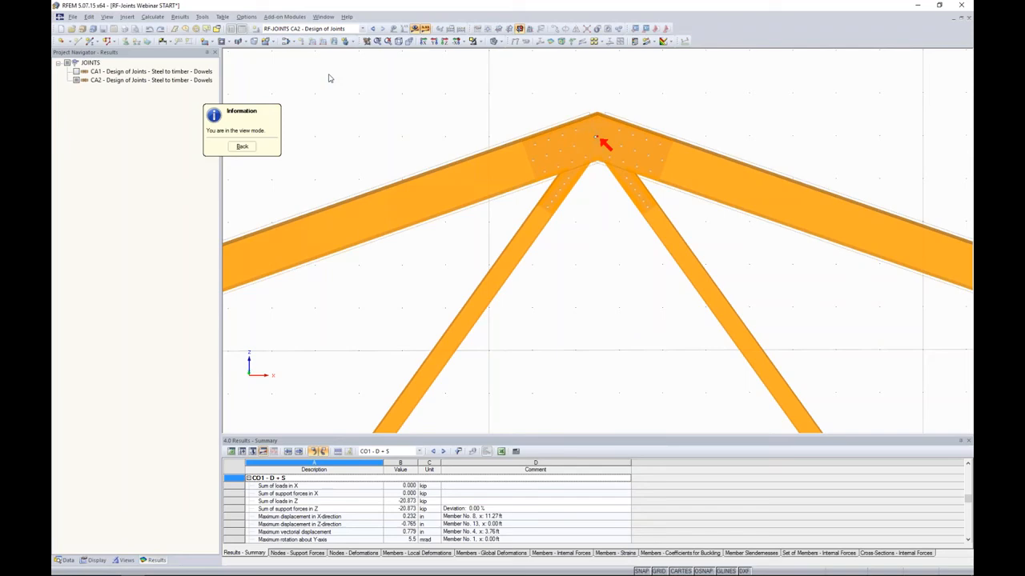
scroll(619, 171, down, 3)
scroll(608, 162, down, 2)
ctrl+middle_drag(606, 160, 395, 282)
scroll(606, 179, up, 8)
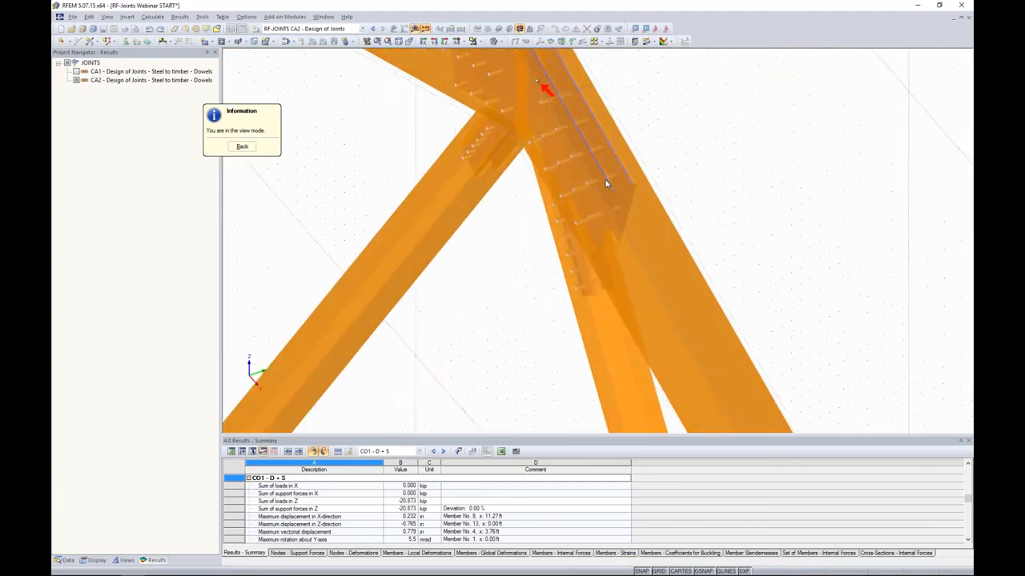
scroll(631, 170, down, 5)
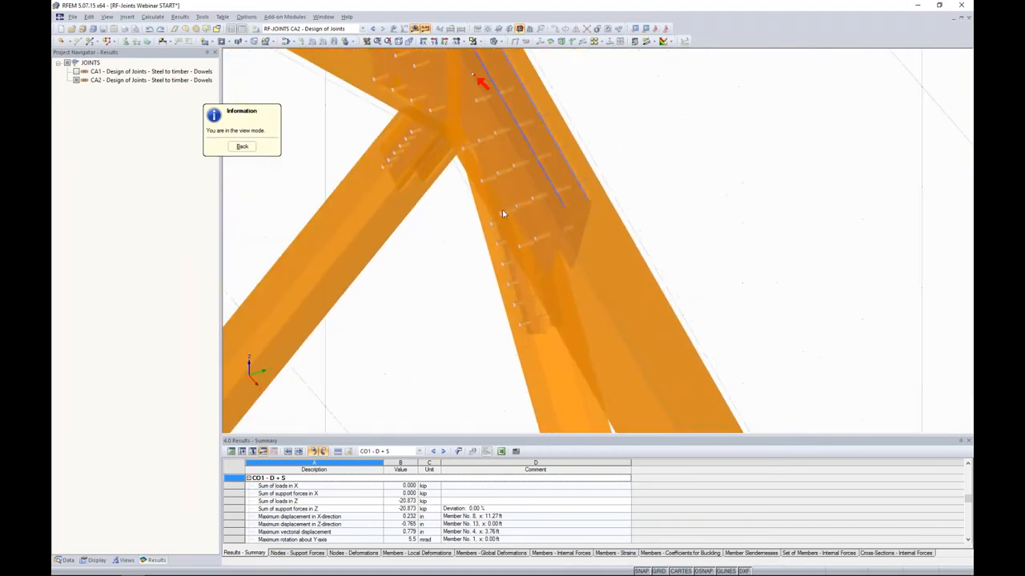
scroll(638, 141, down, 2)
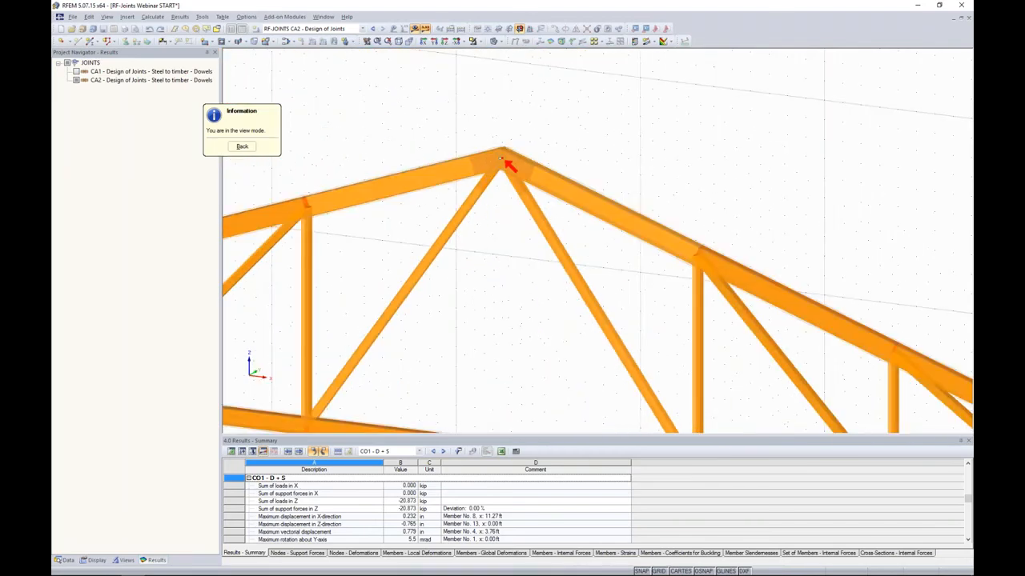
click(242, 146)
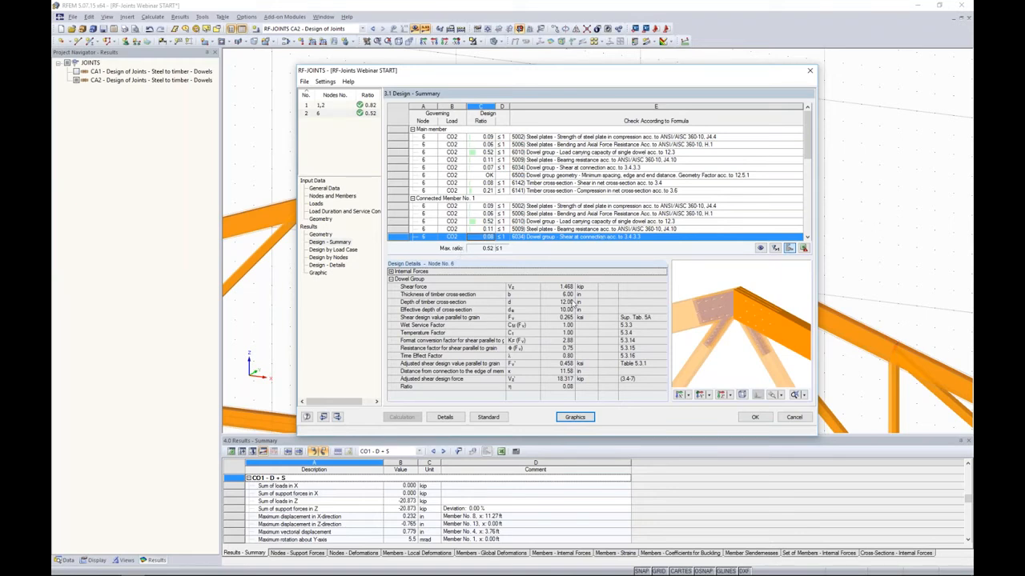
- Try the calculation detail options for generating member eccentricity and the connection model
click(440, 417)
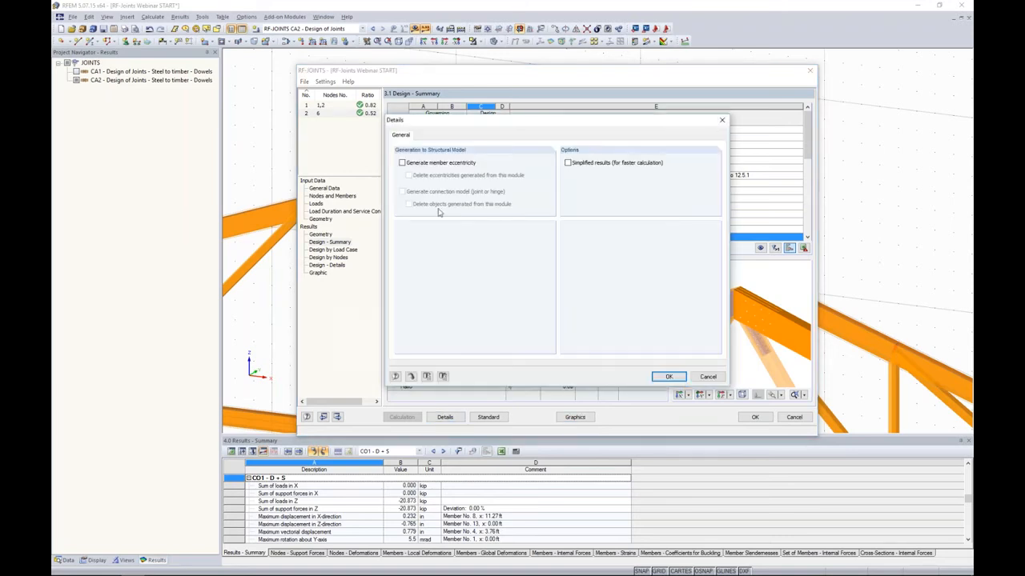
click(402, 164)
click(402, 192)
click(402, 192)
click(402, 162)
click(669, 376)
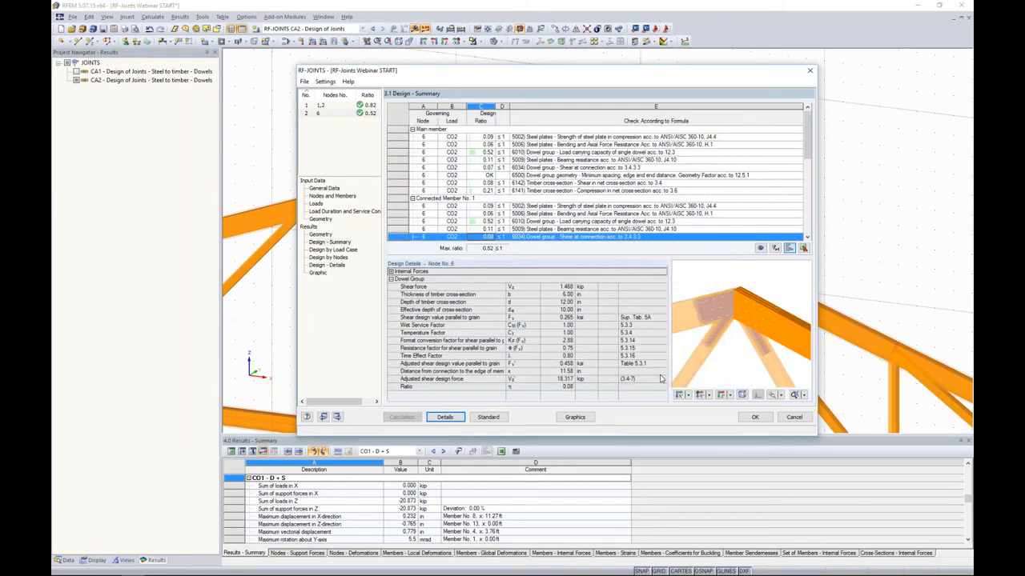
- Accept and close the joint design, then display the whole truss under LC1 - Dead Load with results hidden
click(754, 417)
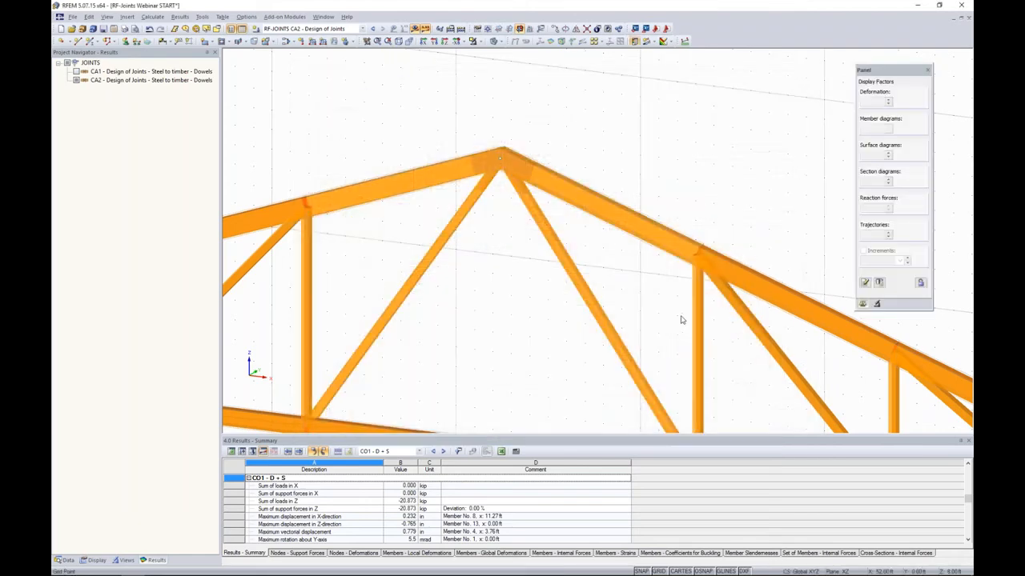
ctrl+middle_drag(695, 343, 761, 311)
middle_drag(694, 314, 604, 199)
scroll(606, 201, down, 1)
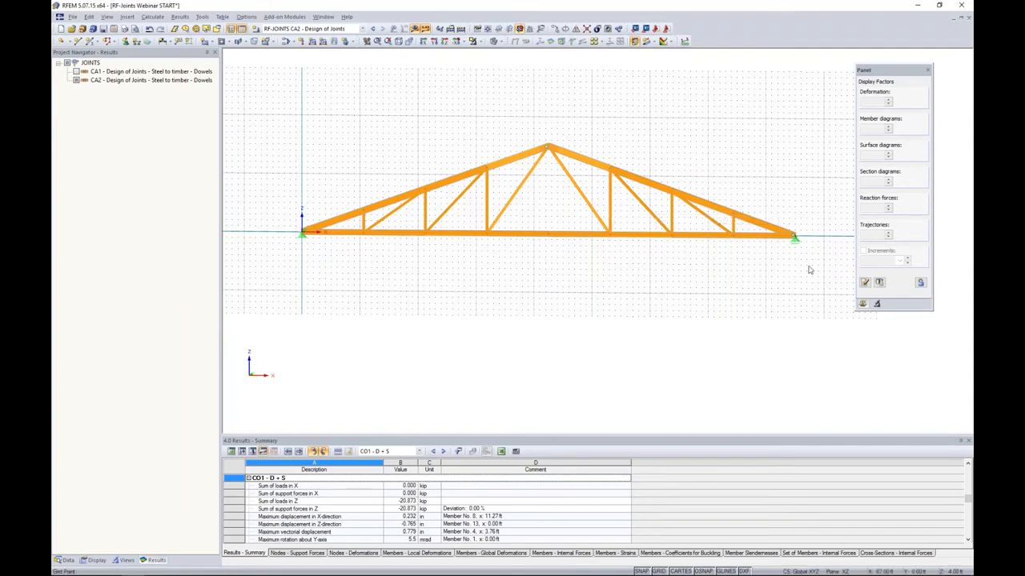
drag(815, 282, 261, 92)
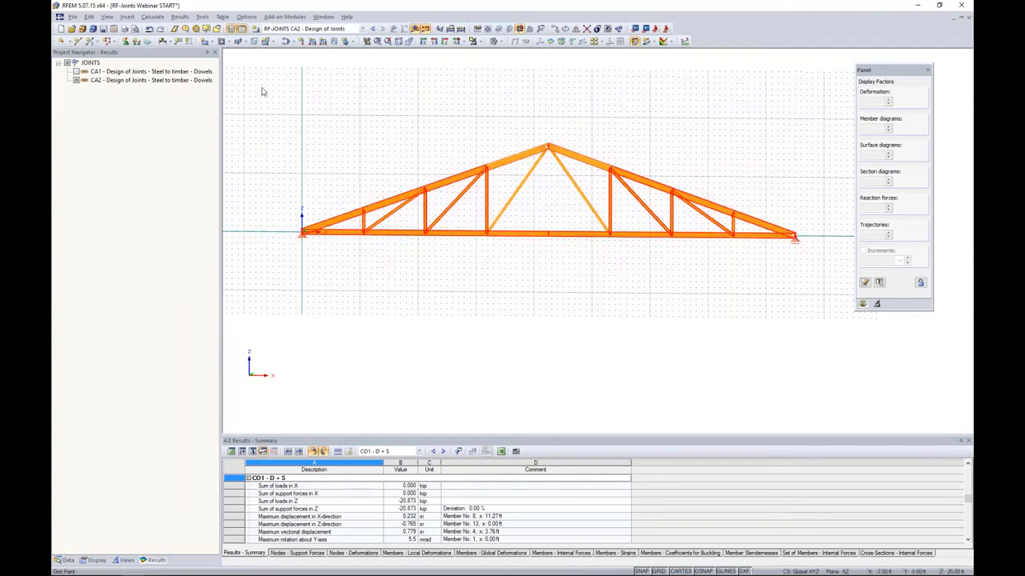
click(362, 29)
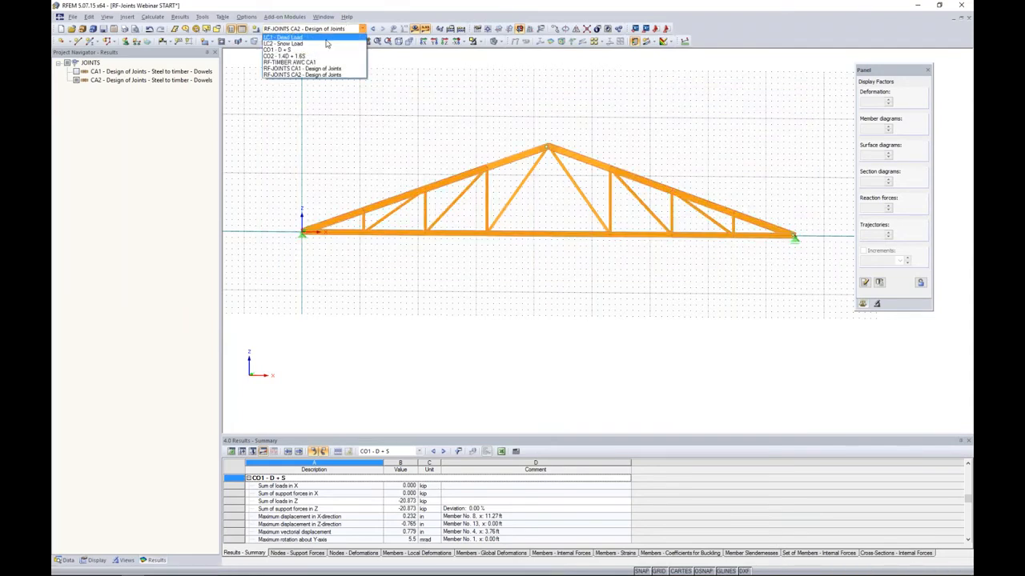
click(296, 37)
click(415, 29)
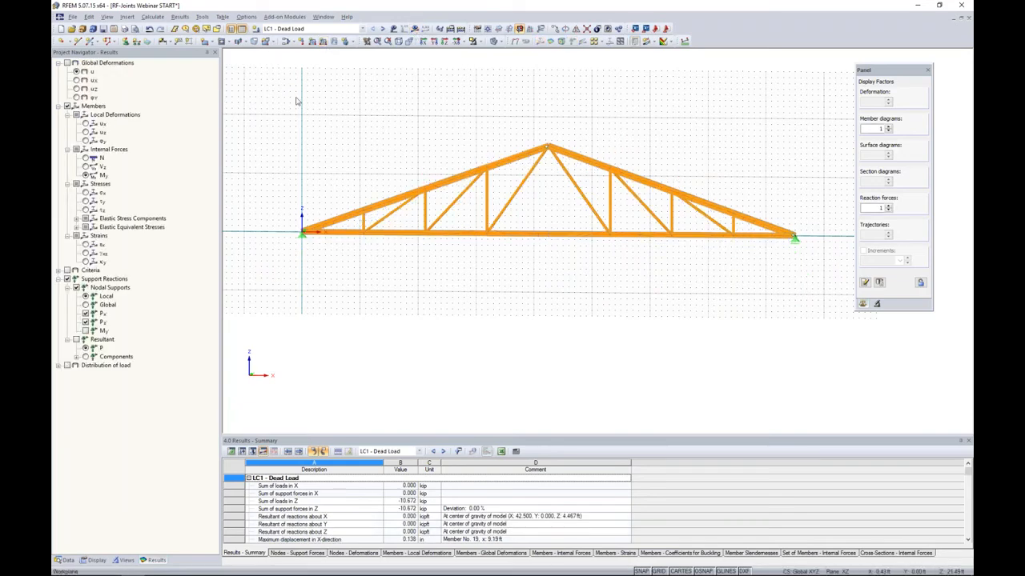
- Select the entire truss and set the member type of all its members to Beam
drag(834, 323, 276, 116)
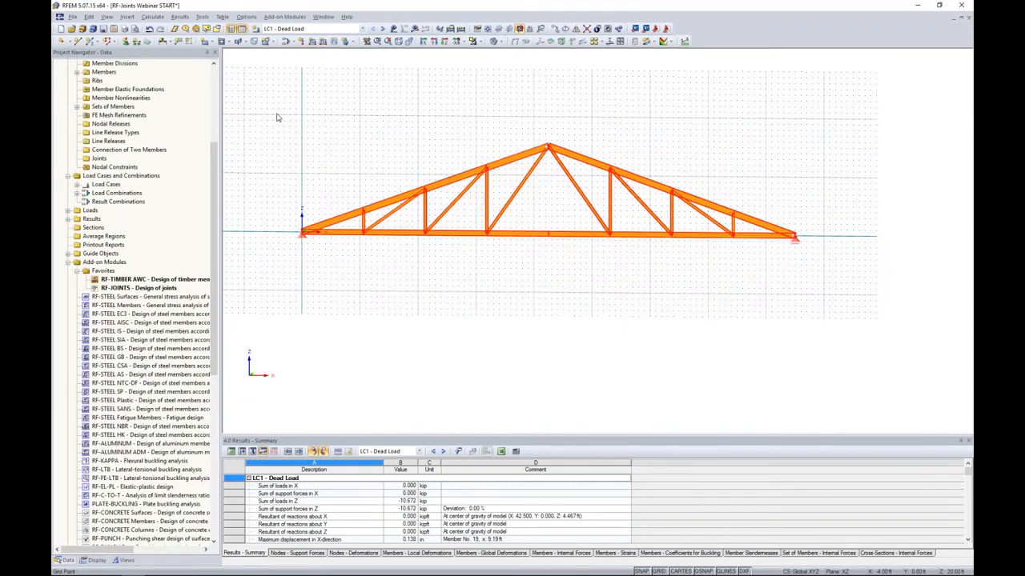
right_click(507, 164)
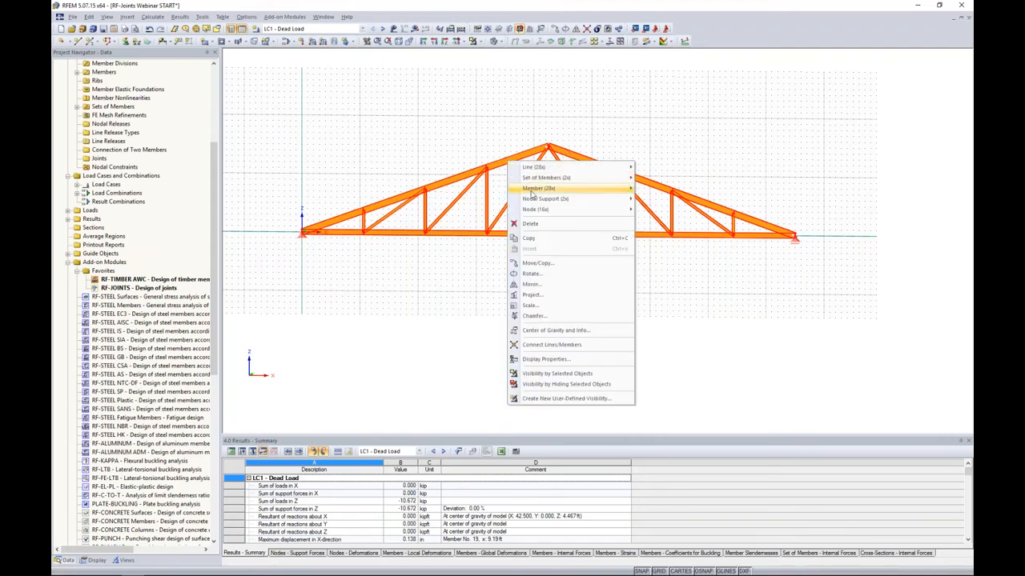
mouse_move(533, 189)
click(651, 191)
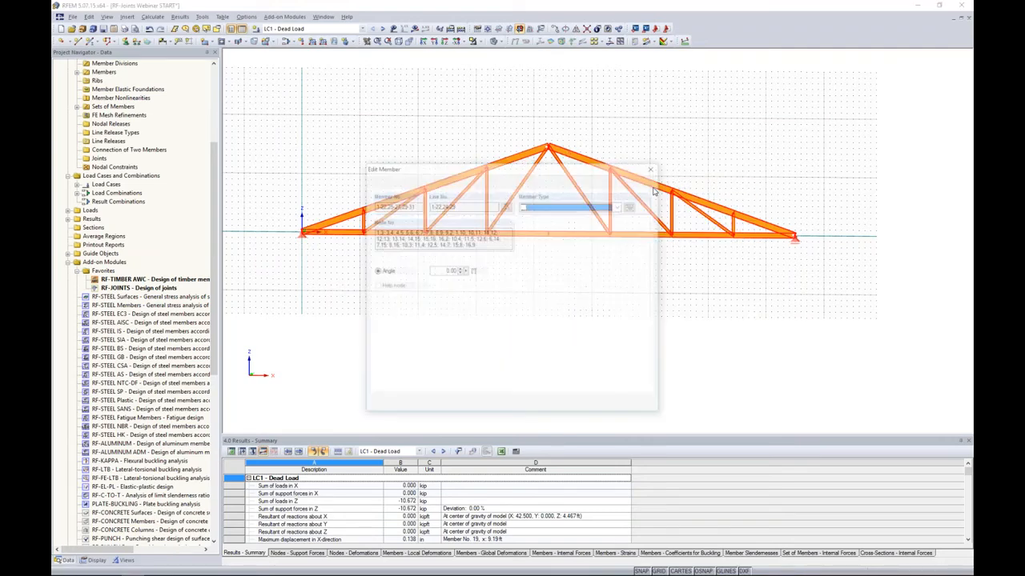
drag(636, 167, 788, 100)
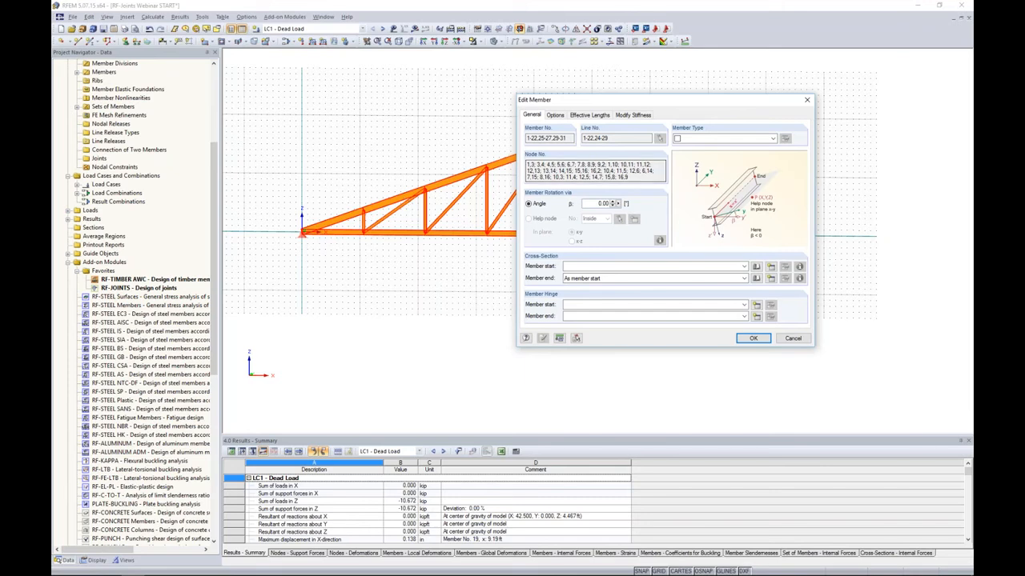
click(773, 138)
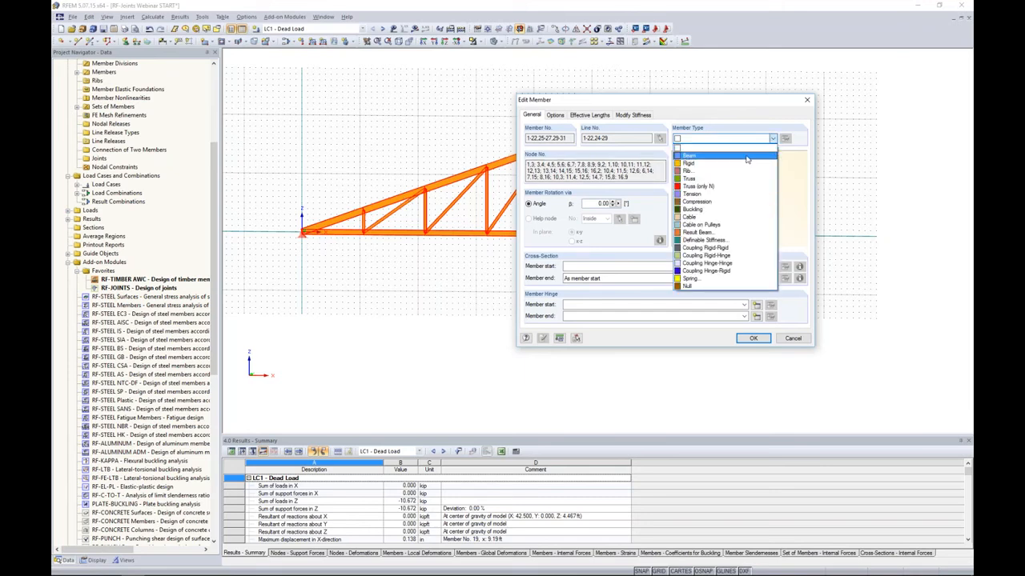
click(746, 157)
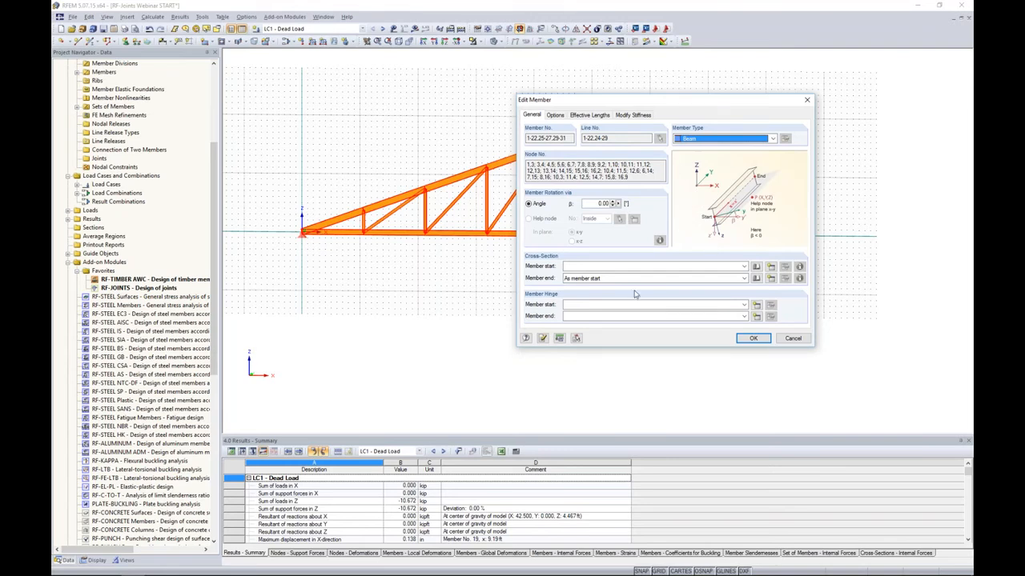
- Set the start and end member hinges of all selected truss members to None and apply the change
click(616, 307)
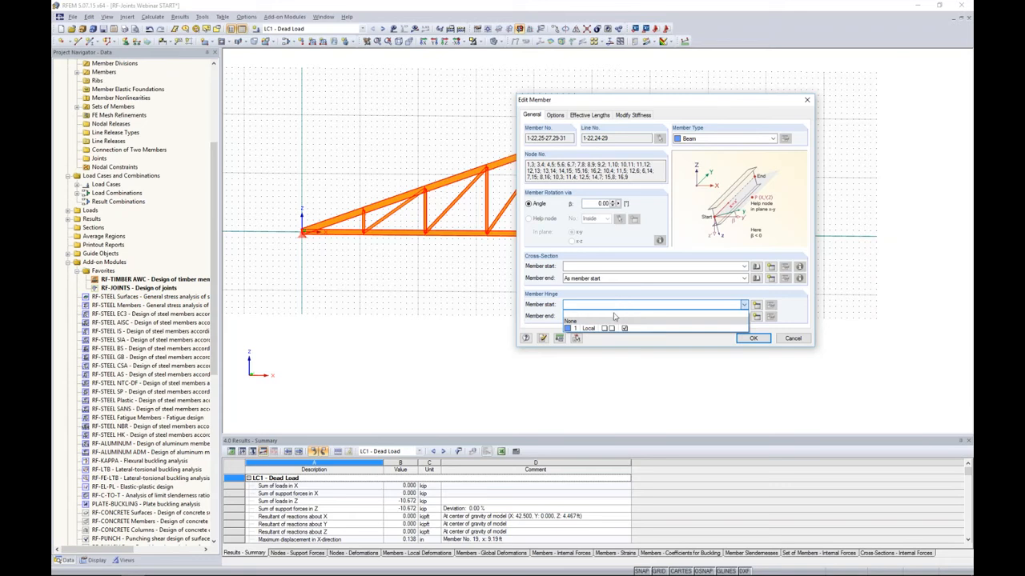
click(613, 321)
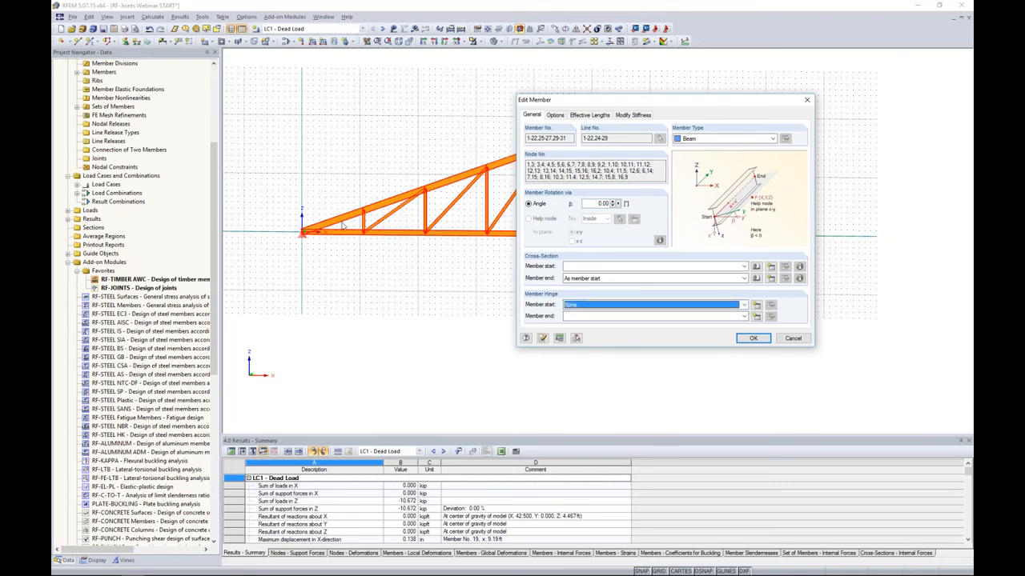
drag(667, 100, 767, 101)
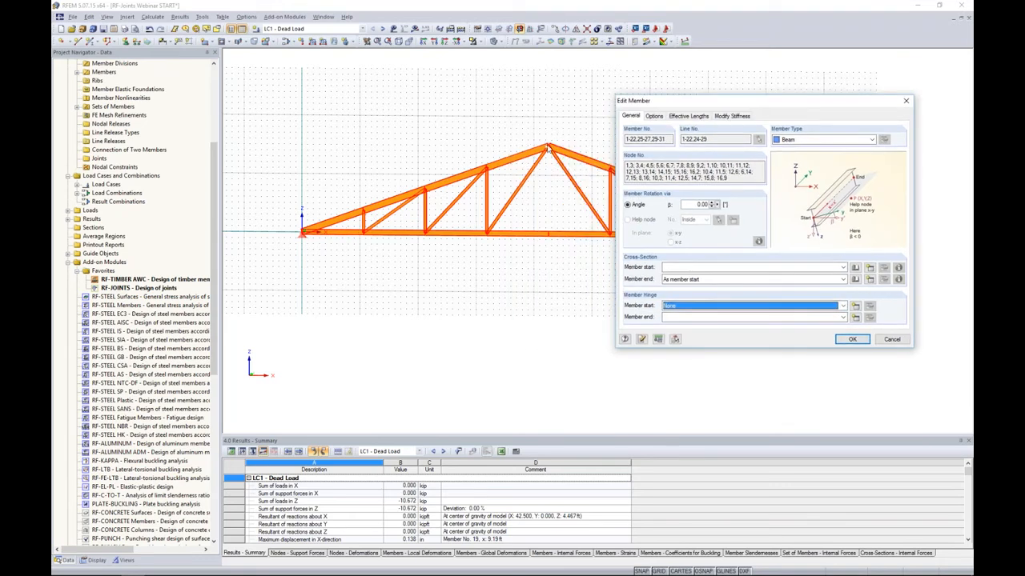
drag(820, 103, 760, 73)
click(660, 287)
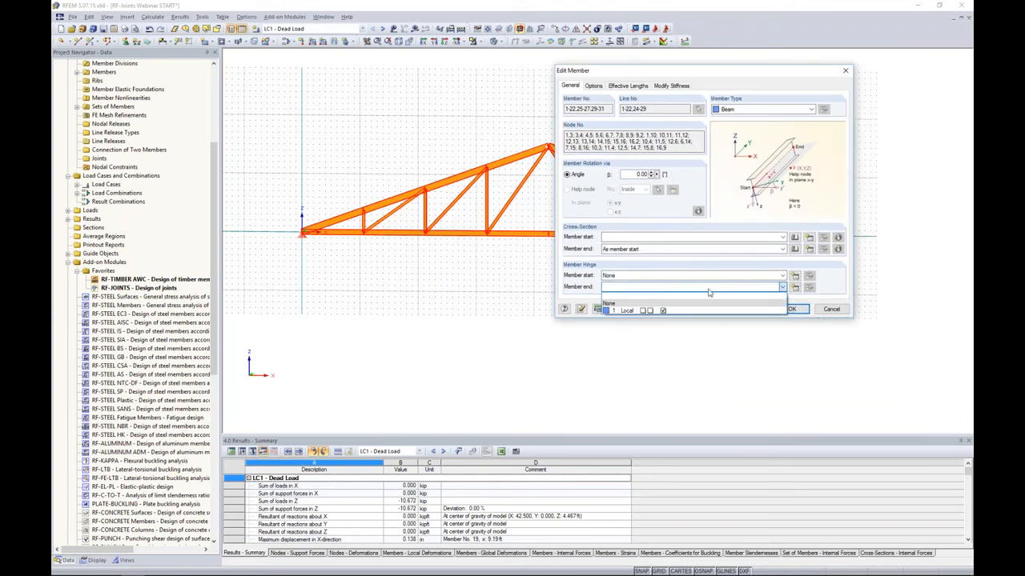
click(633, 302)
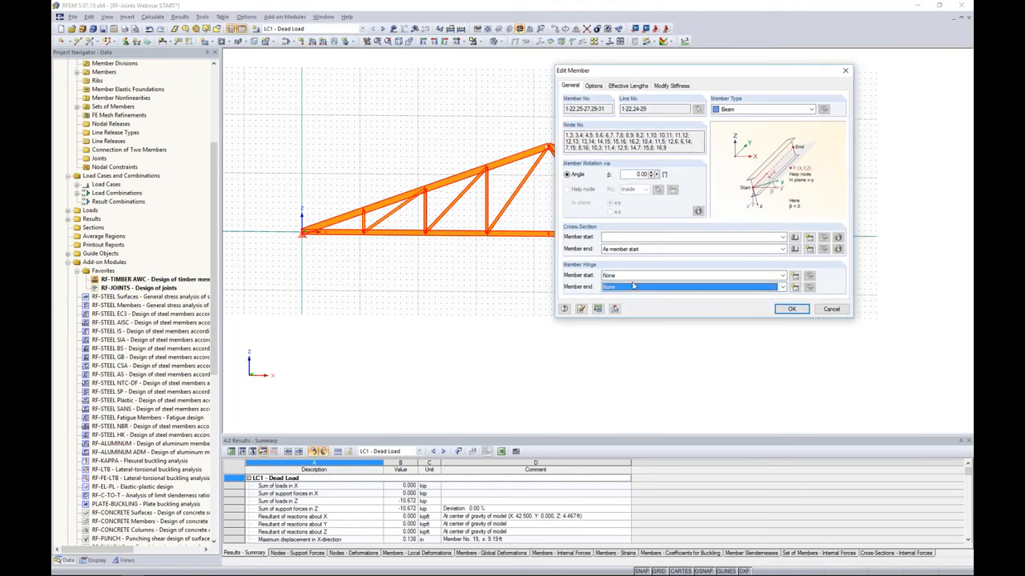
click(789, 309)
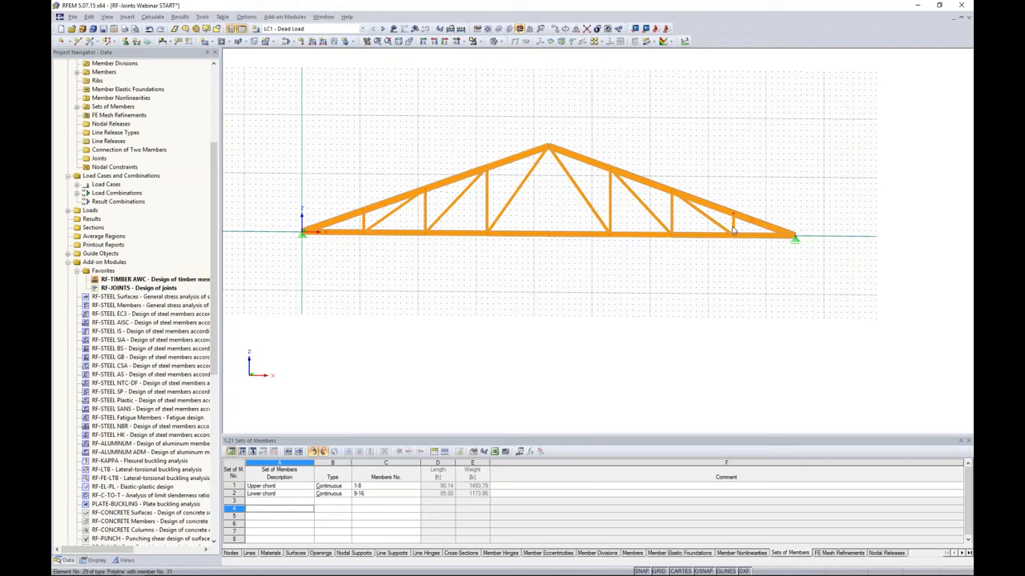
- Assign local member hinge 1 to both ends of all web verticals and diagonals except the two diagonals meeting at the ridge
scroll(732, 232, up, 5)
scroll(732, 236, down, 4)
drag(694, 232, 612, 229)
drag(571, 198, 534, 175)
middle_drag(453, 201, 728, 211)
drag(602, 192, 572, 172)
drag(519, 239, 350, 229)
click(343, 230)
right_click(384, 228)
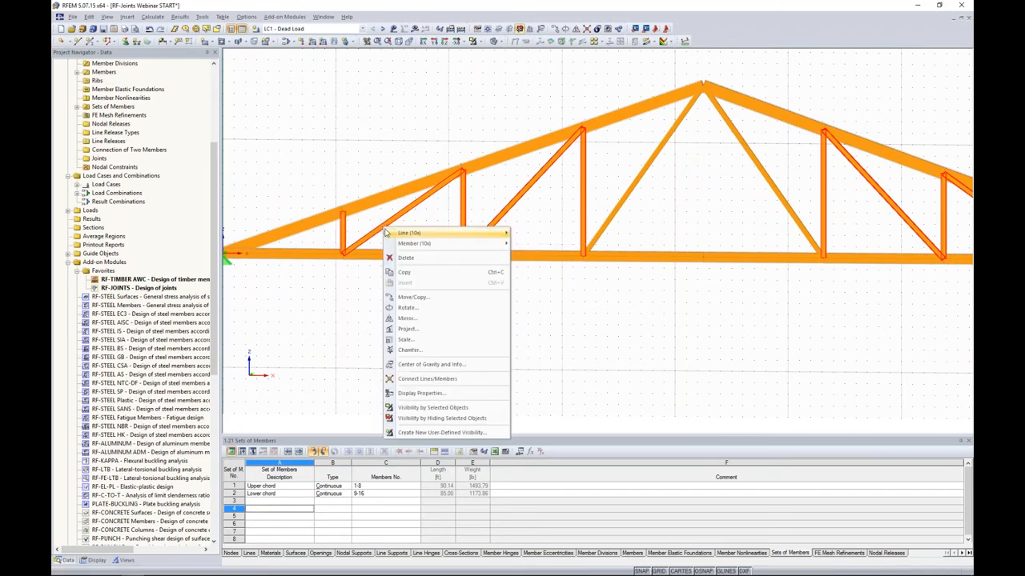
mouse_move(452, 243)
click(529, 245)
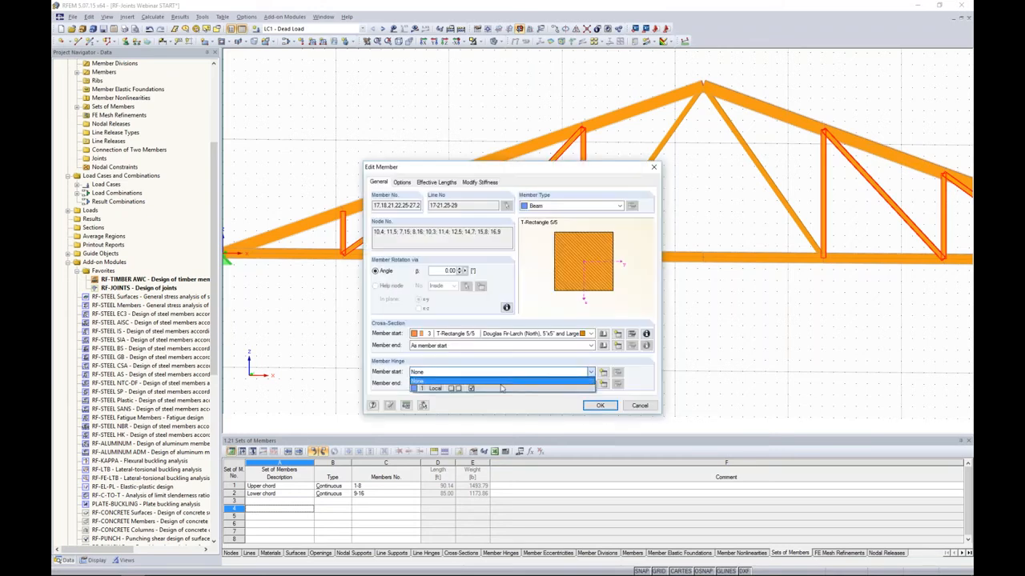
click(497, 389)
click(496, 383)
click(496, 400)
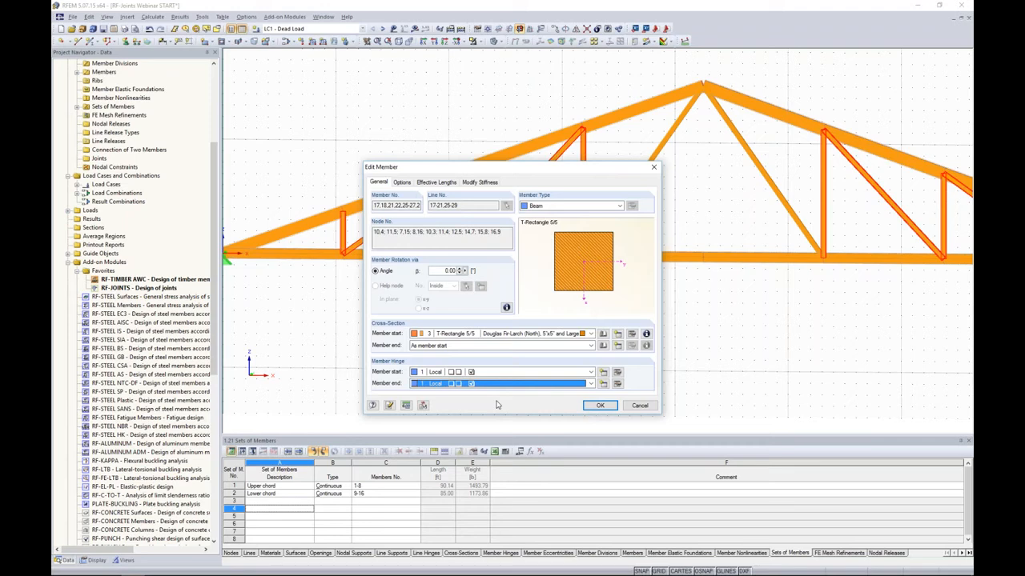
click(599, 405)
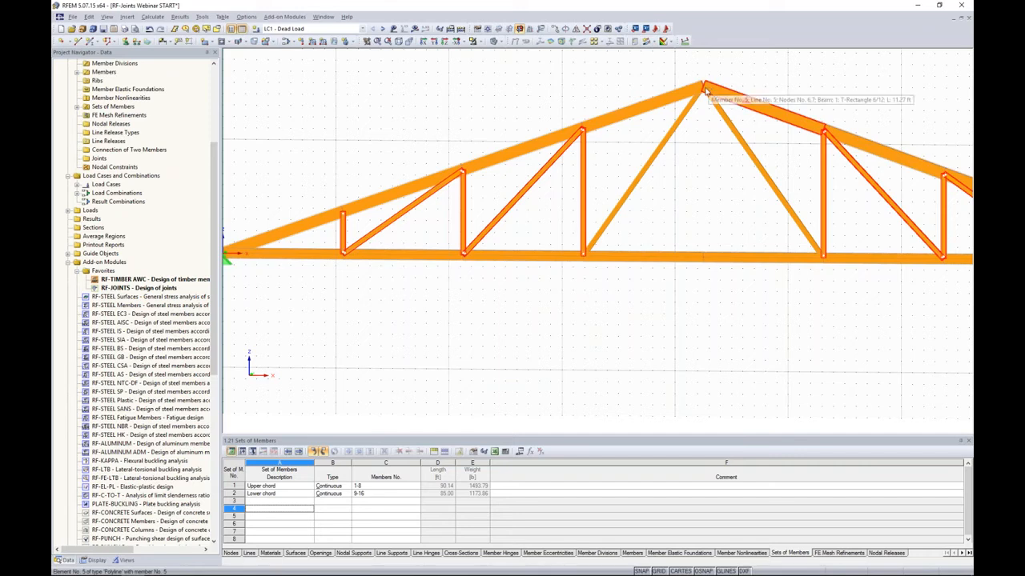
- Assign local member hinge 1 to the start of the ridge diagonal on the truss's left half, leaving its end without a hinge
click(627, 192)
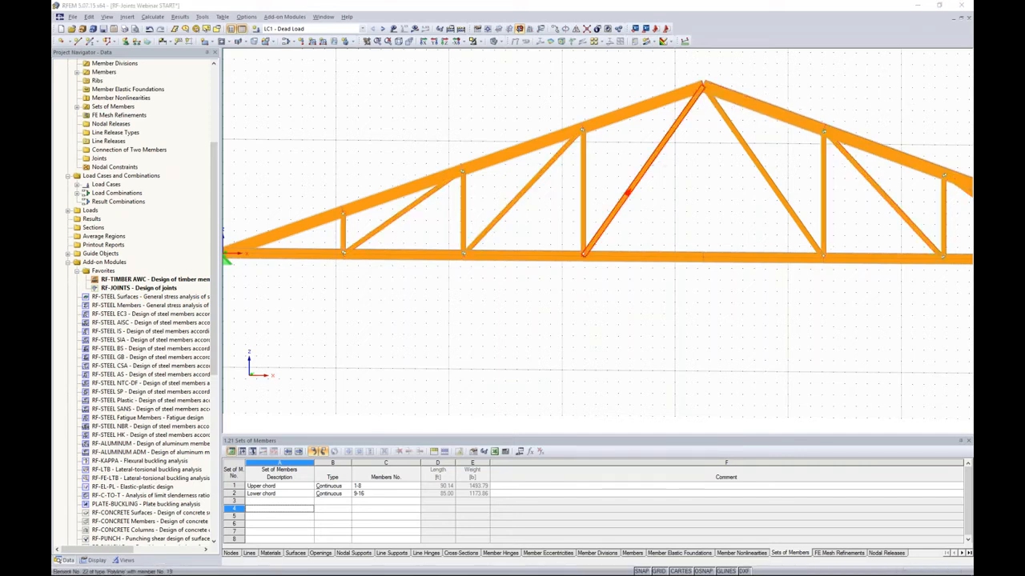
double_click(626, 192)
click(444, 373)
click(440, 388)
click(600, 405)
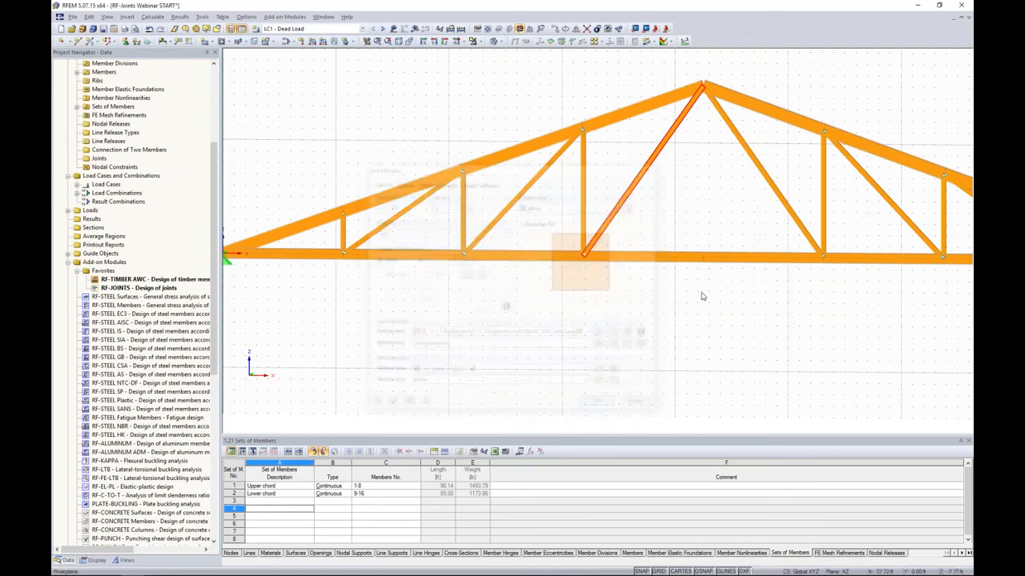
- Assign local member hinge 1 to the end of the ridge diagonal on the truss's right half, leaving its start without a hinge
double_click(787, 205)
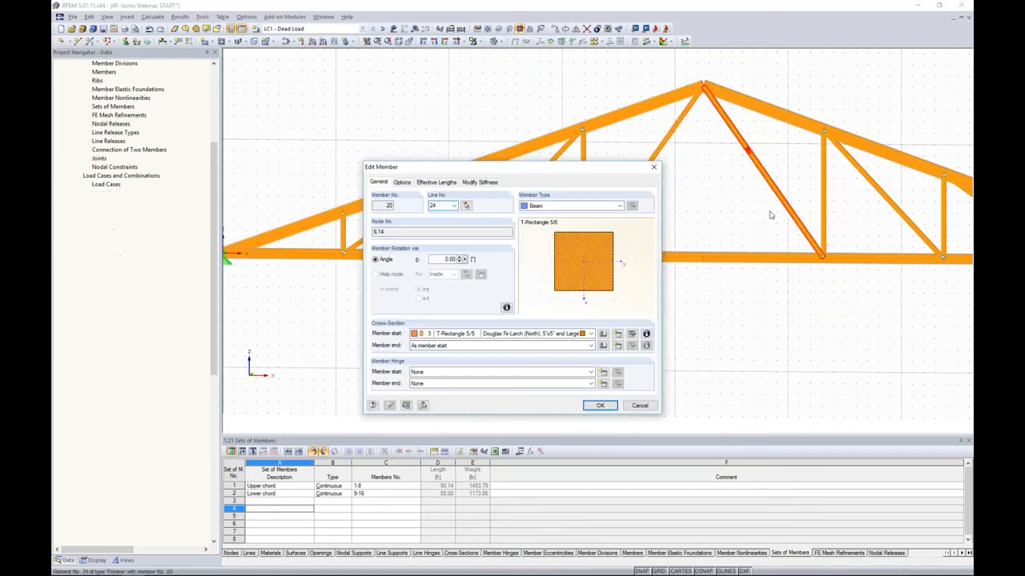
click(504, 383)
click(505, 400)
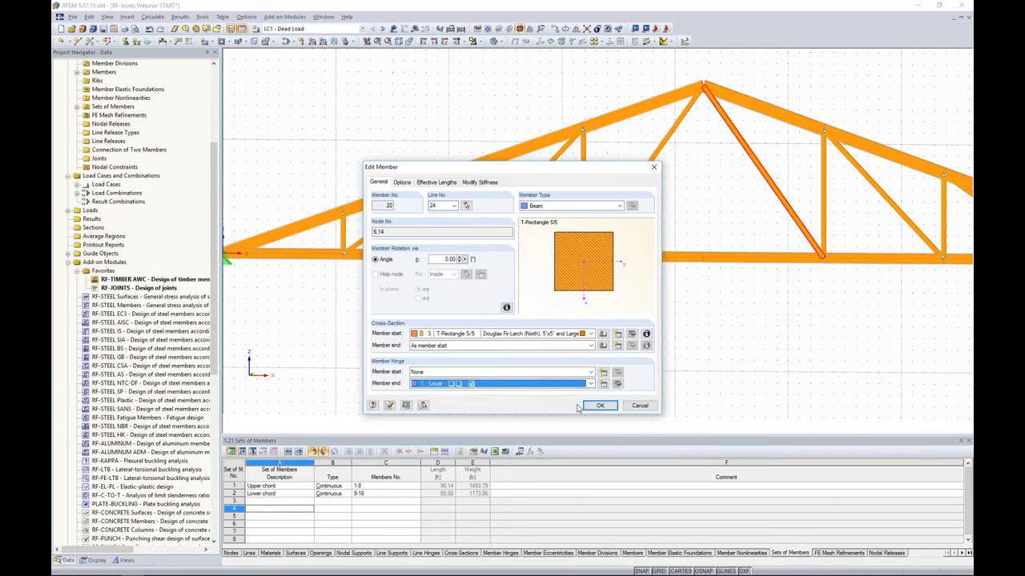
click(600, 405)
- In the RF-JOINTS details, enable generating member eccentricity and the connection model, and accept the module to generate the joints
scroll(646, 287, down, 3)
scroll(646, 288, down, 3)
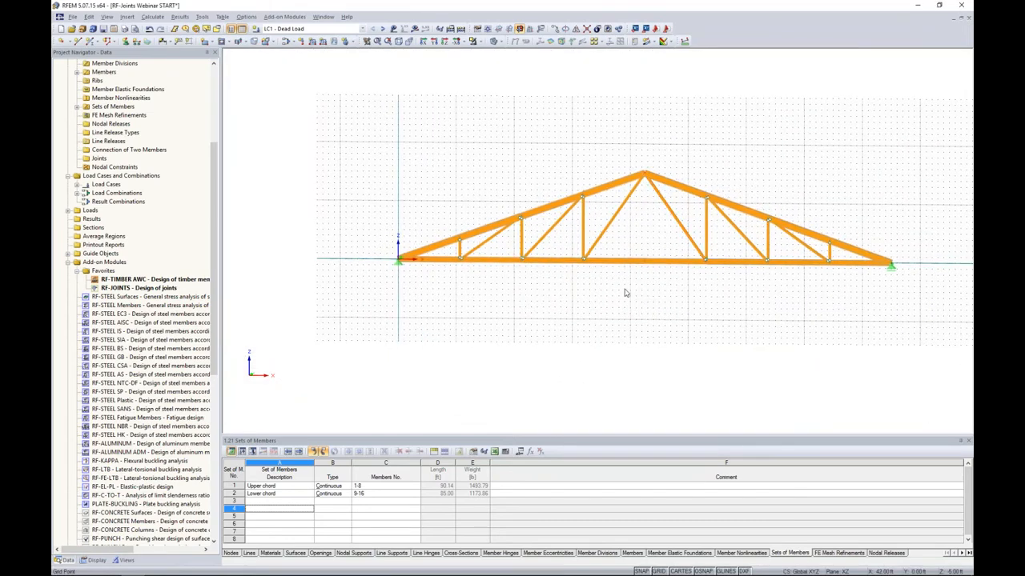
click(147, 289)
double_click(146, 289)
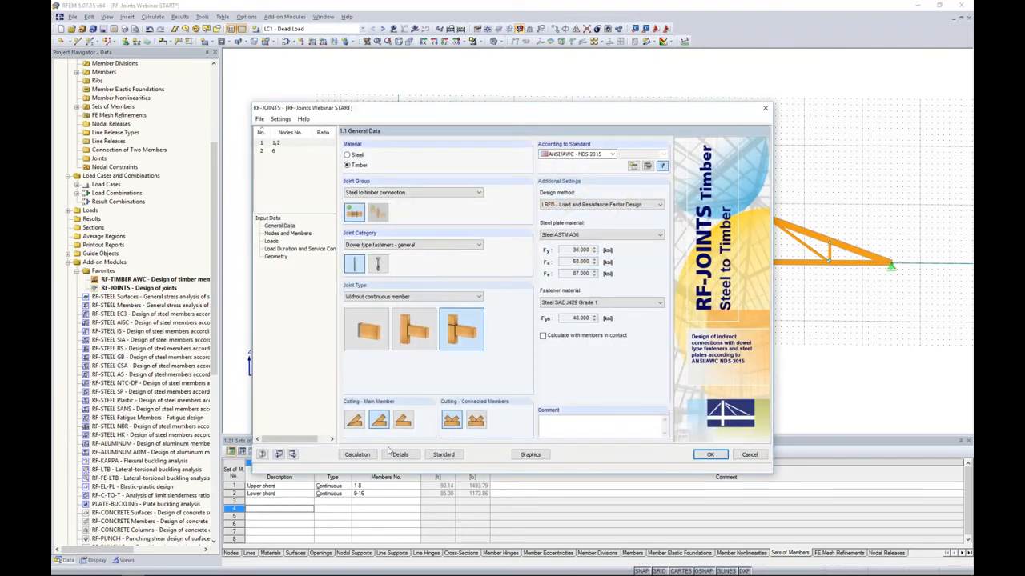
click(400, 455)
click(357, 201)
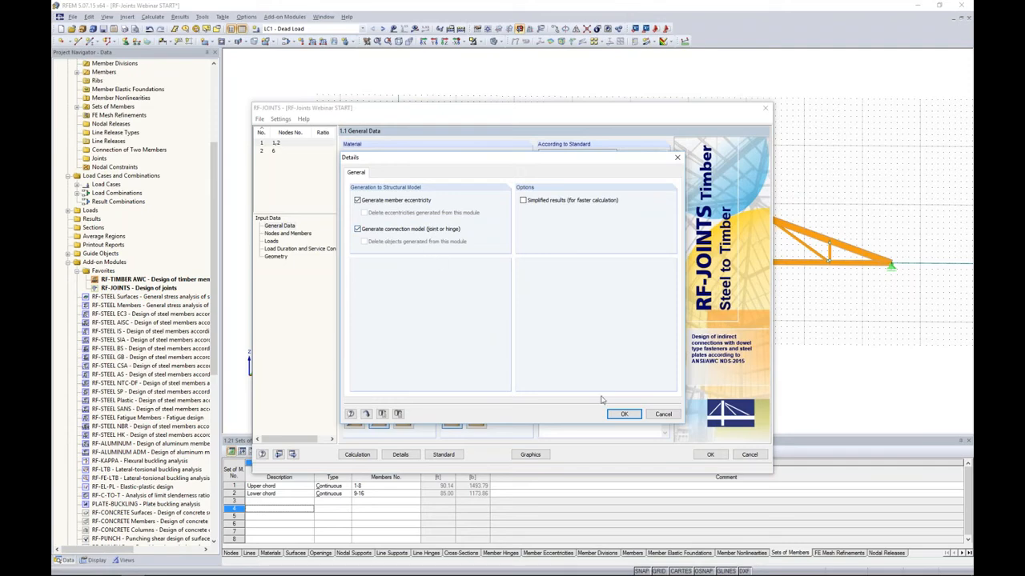
click(622, 415)
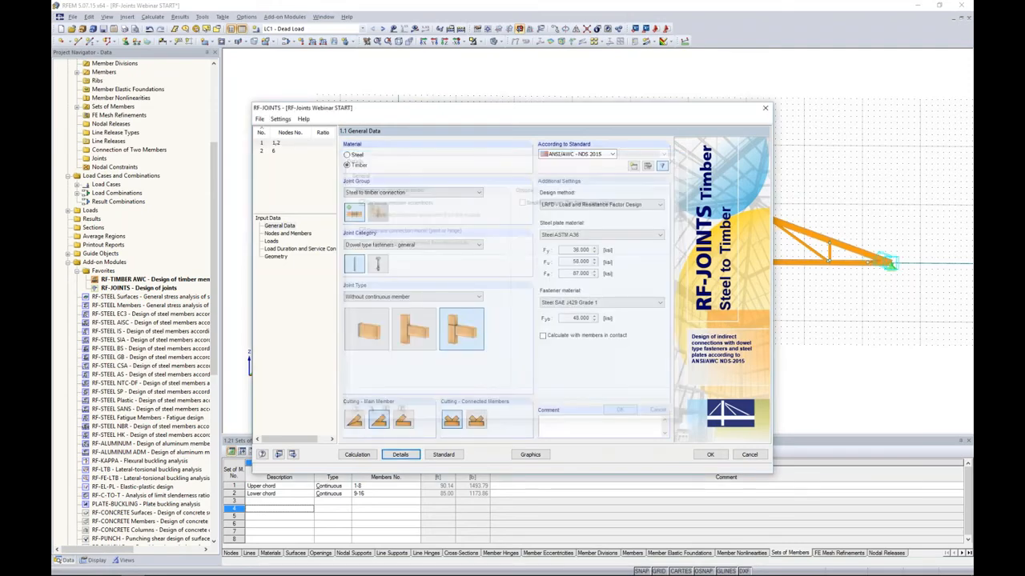
click(709, 455)
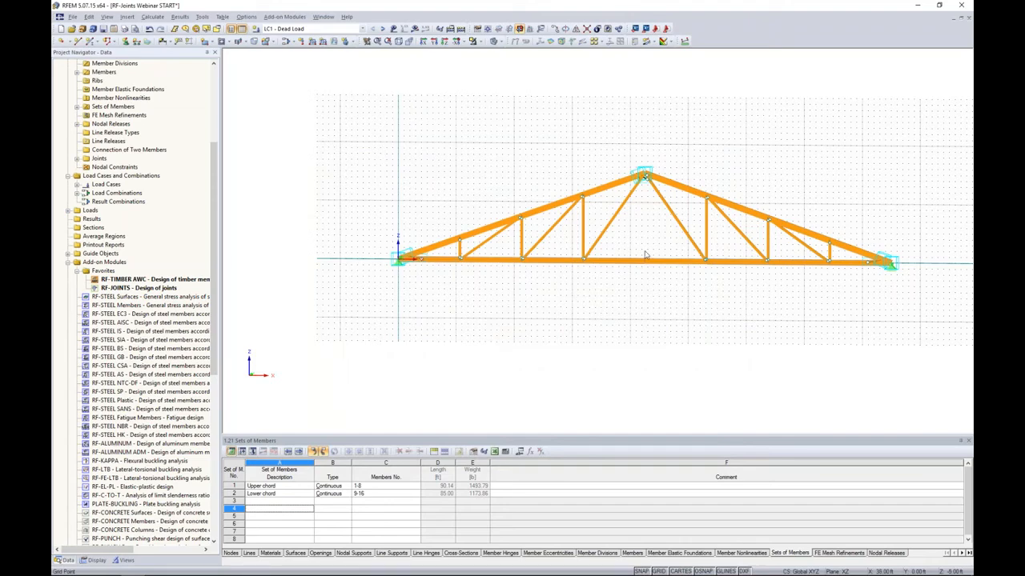
- Show the truss as a wireframe display model, focused on the generated joint at the left support
scroll(643, 176, up, 2)
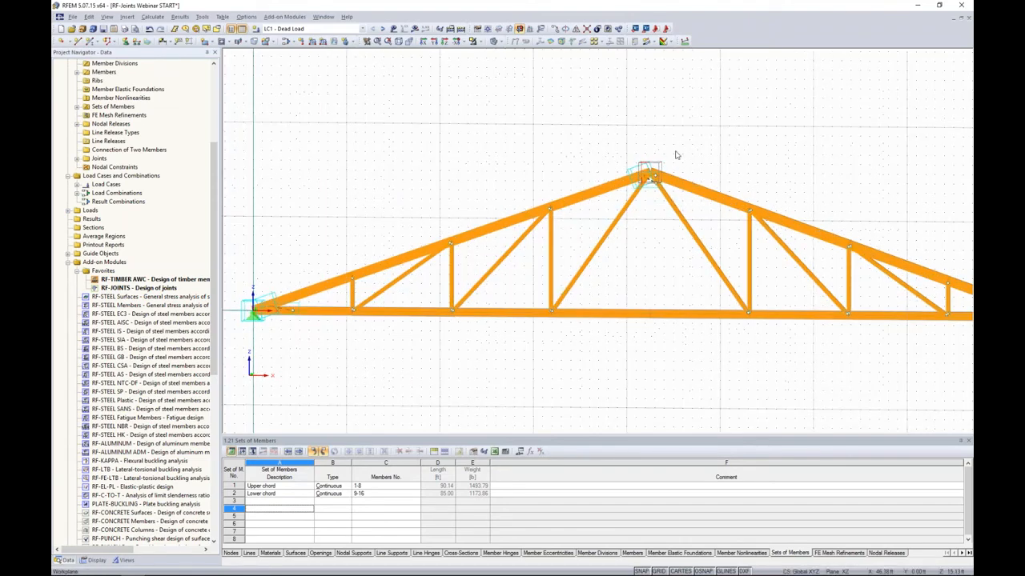
middle_drag(370, 352, 522, 345)
scroll(352, 308, up, 5)
click(500, 41)
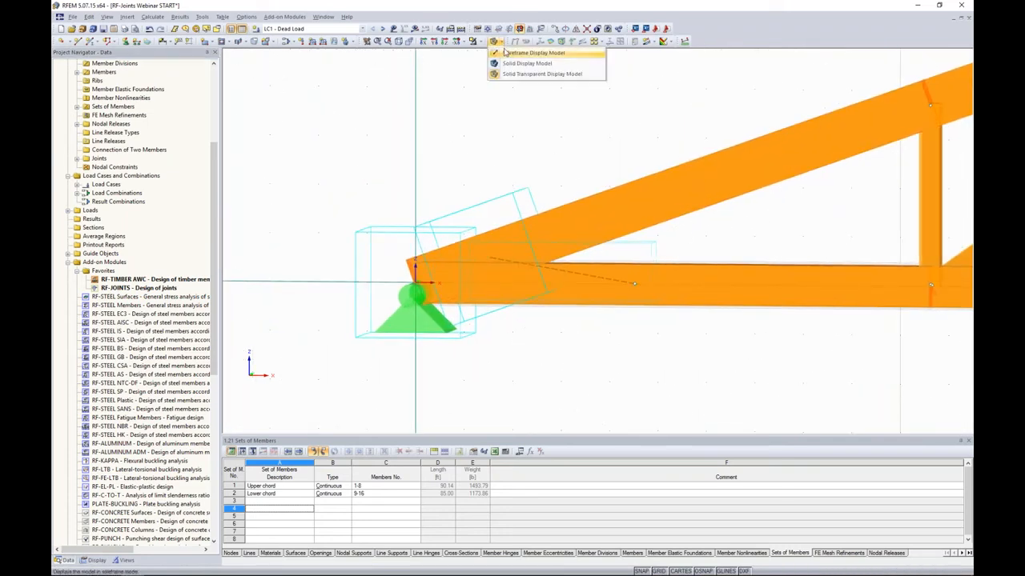
click(506, 53)
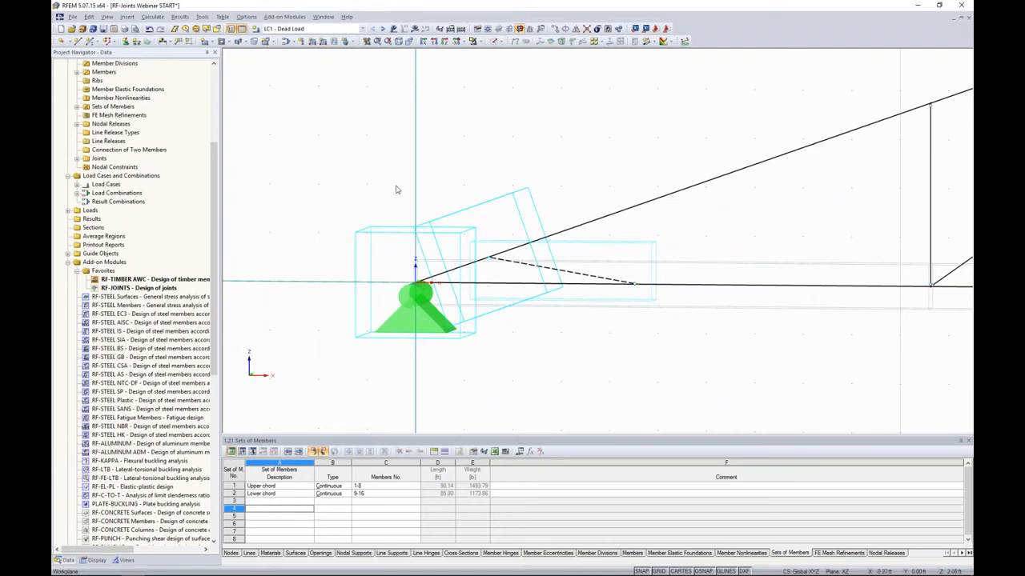
- Examine the generated nodal release at the left support node, including its member hinge and released member
double_click(370, 234)
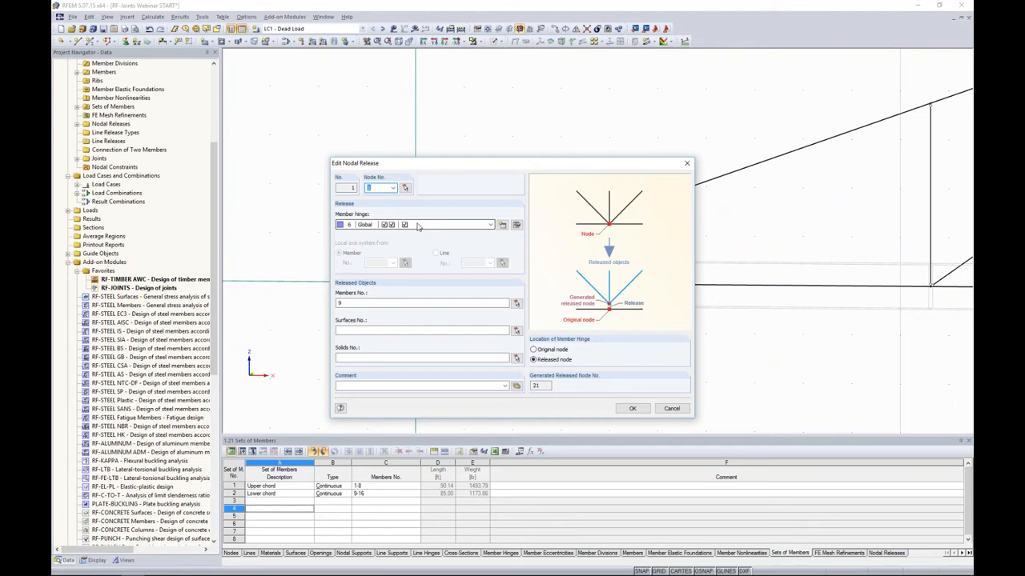
drag(480, 163, 753, 104)
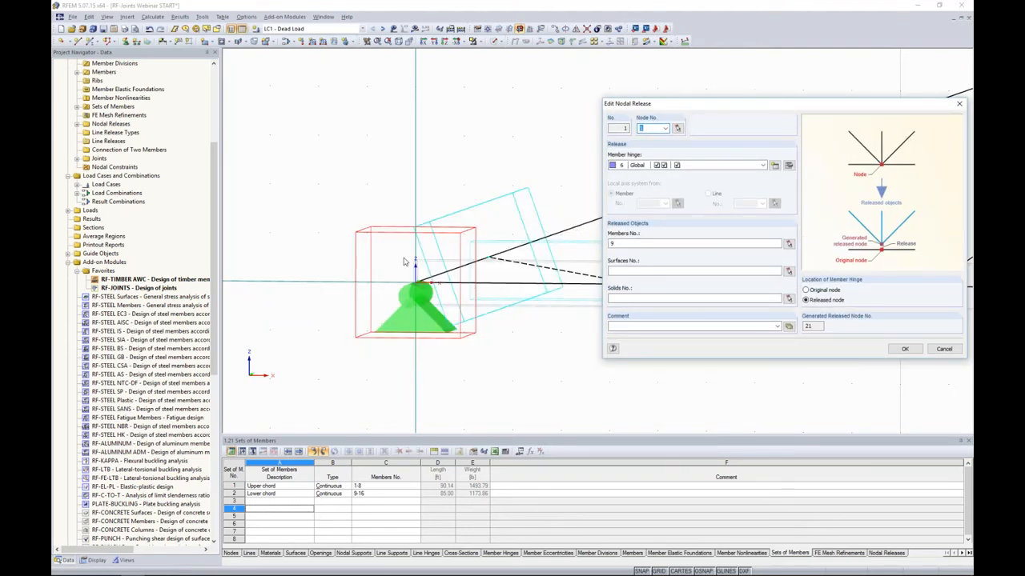
click(905, 349)
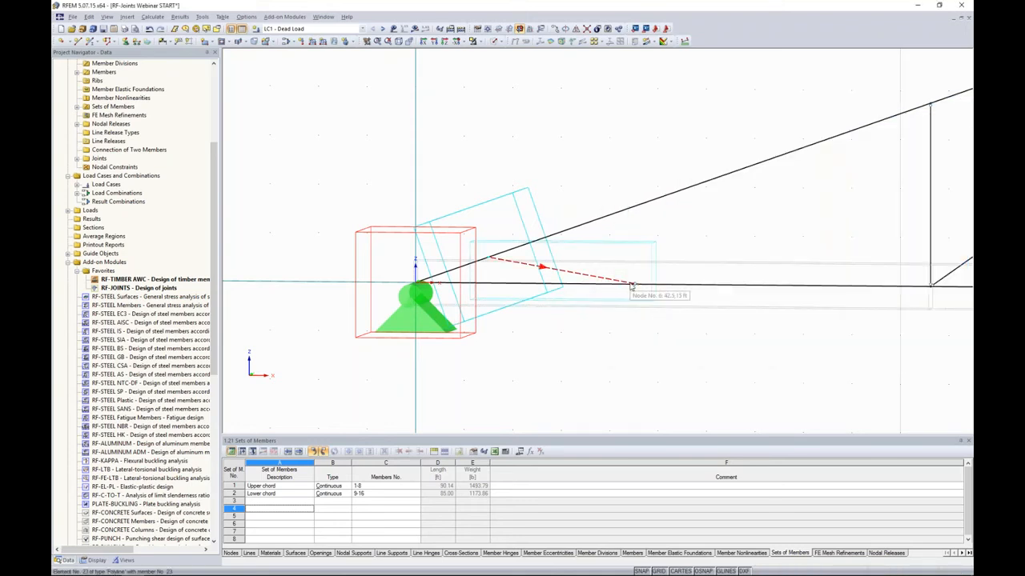
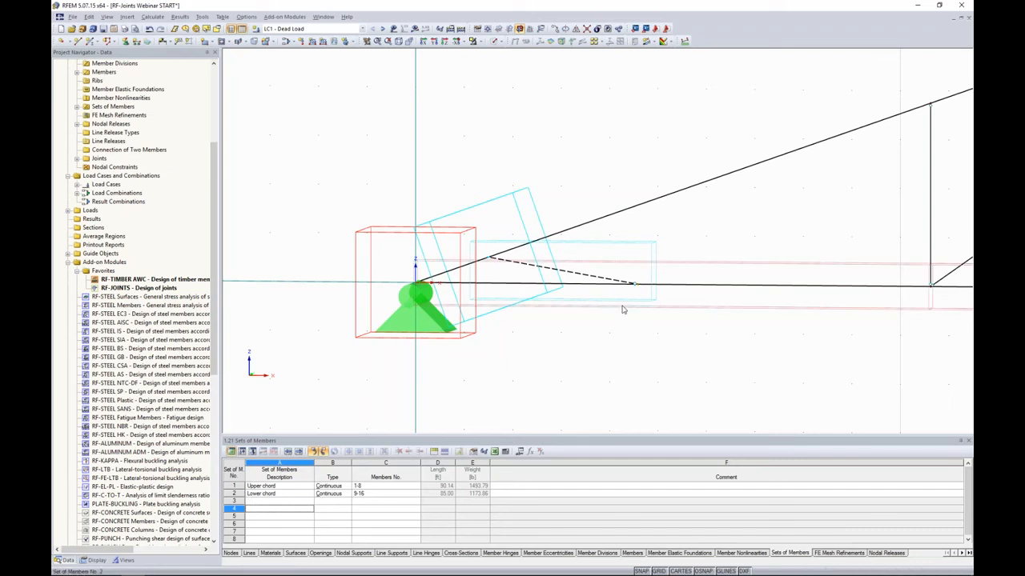
- Examine the generated joint at the left support and the spring constants of member 1's hinge, then close both
double_click(624, 305)
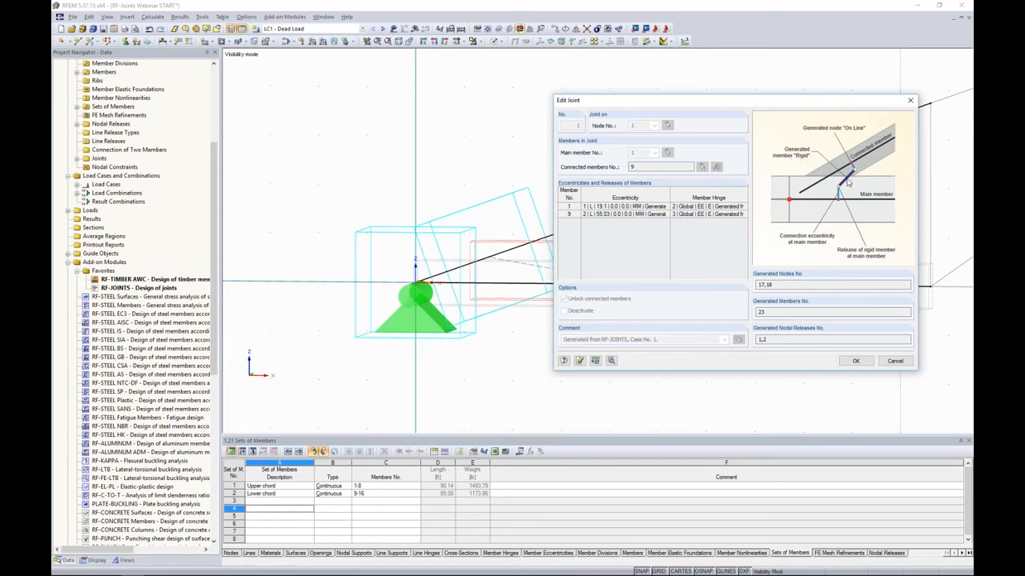
click(697, 208)
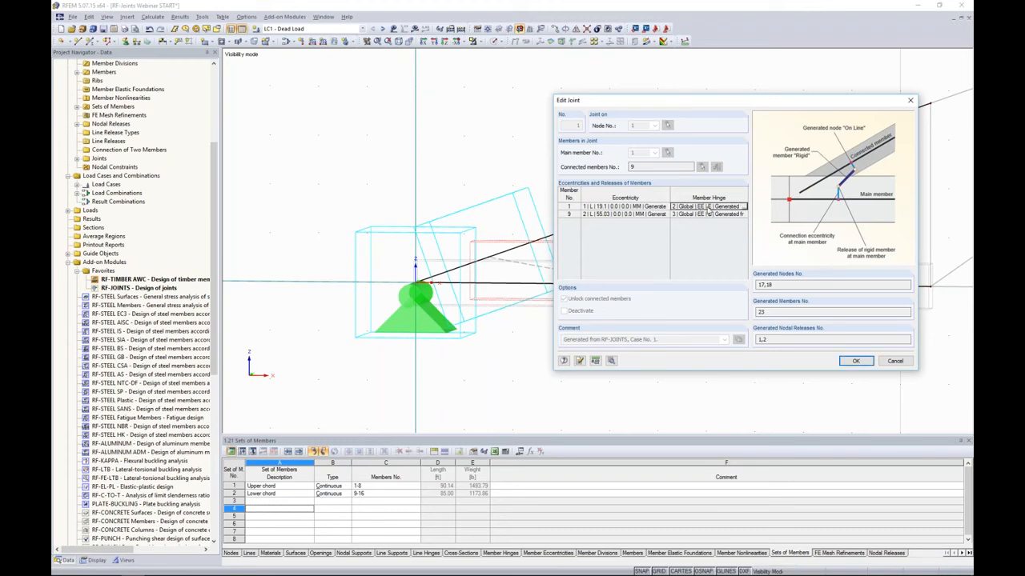
click(744, 207)
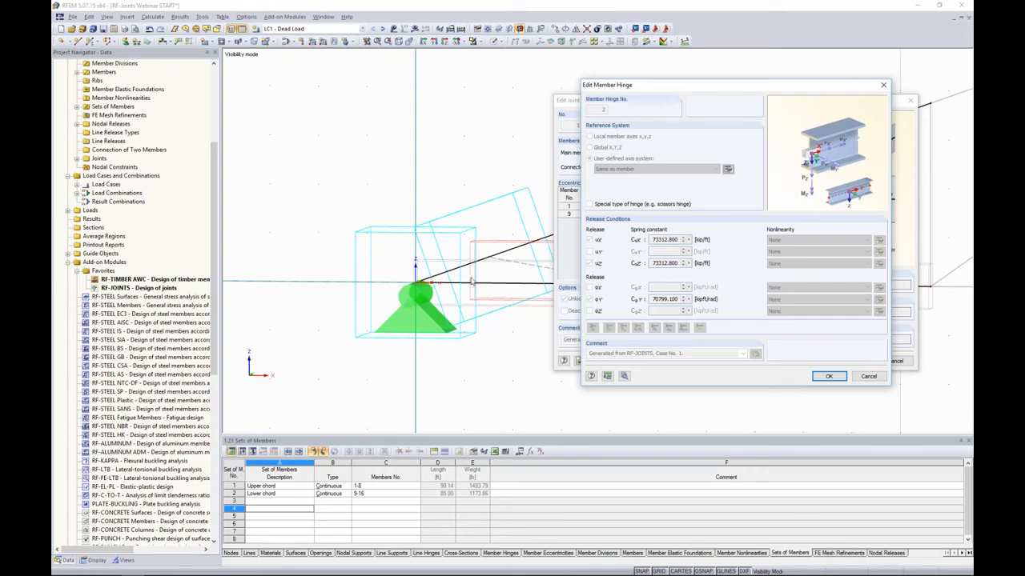
click(829, 377)
click(891, 358)
- Examine the generated ridge joint's connected members, eccentricities and hinges, then close it
scroll(592, 322, down, 8)
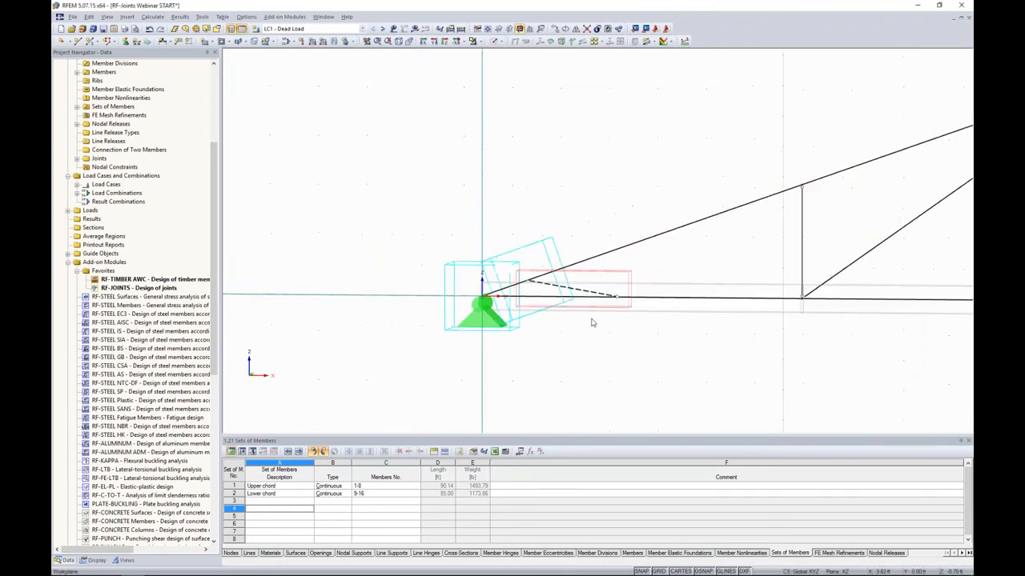
middle_drag(883, 205, 620, 259)
scroll(621, 259, up, 6)
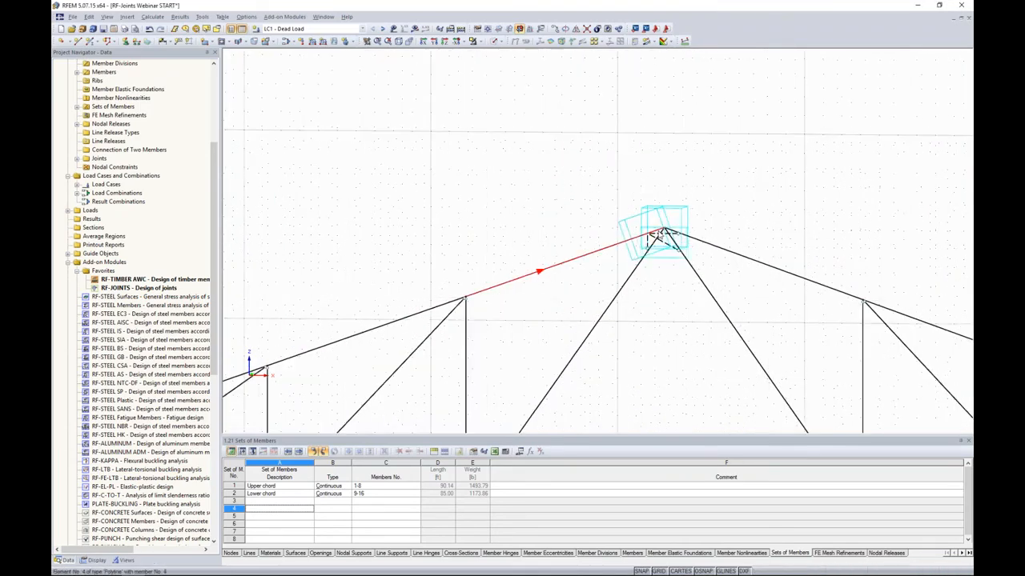
scroll(606, 277, up, 3)
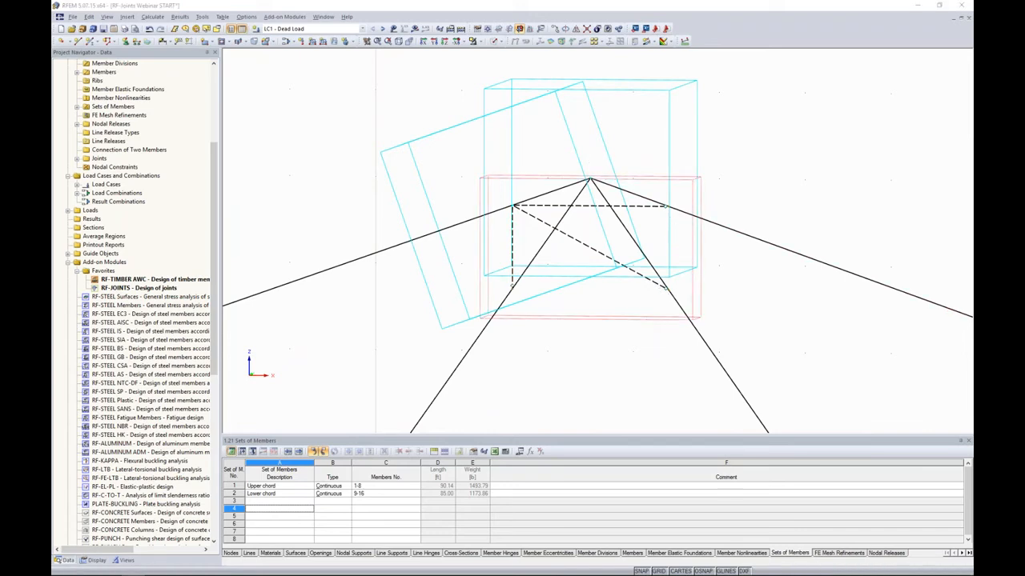
double_click(650, 321)
drag(604, 161, 804, 120)
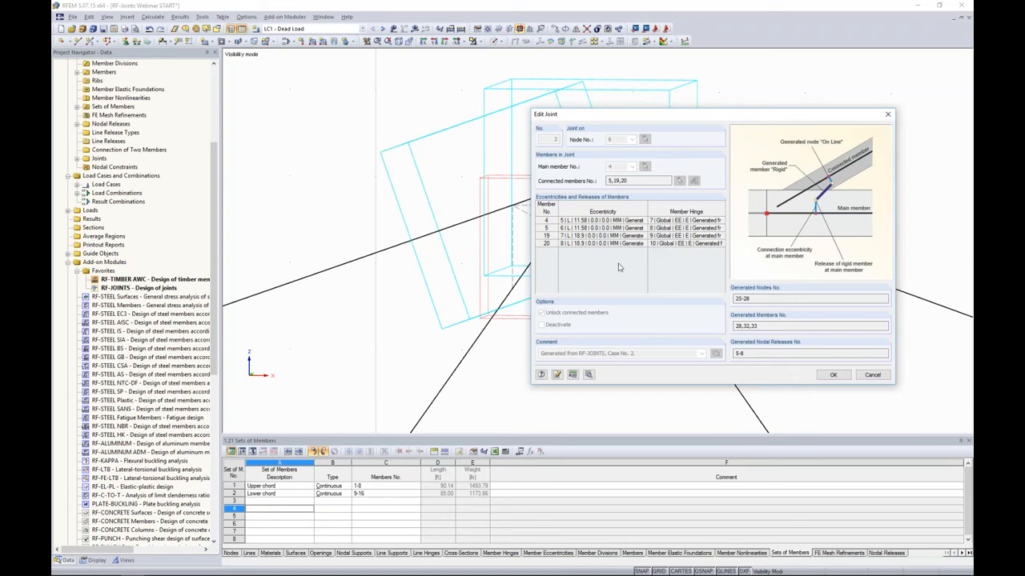
click(856, 374)
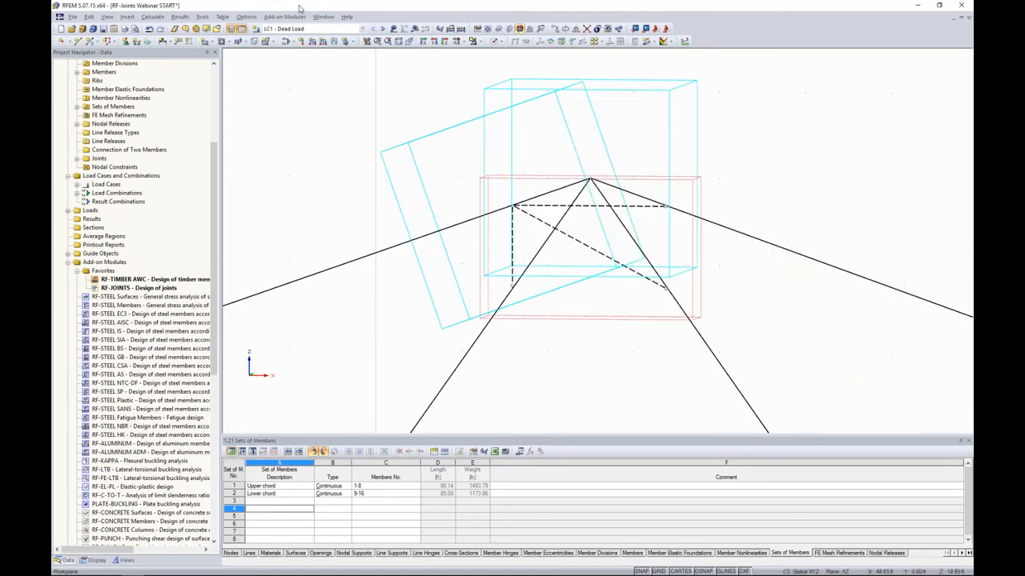
- Try to calculate the truss for load combination CO2 - 1.4D + 1.6S
click(285, 30)
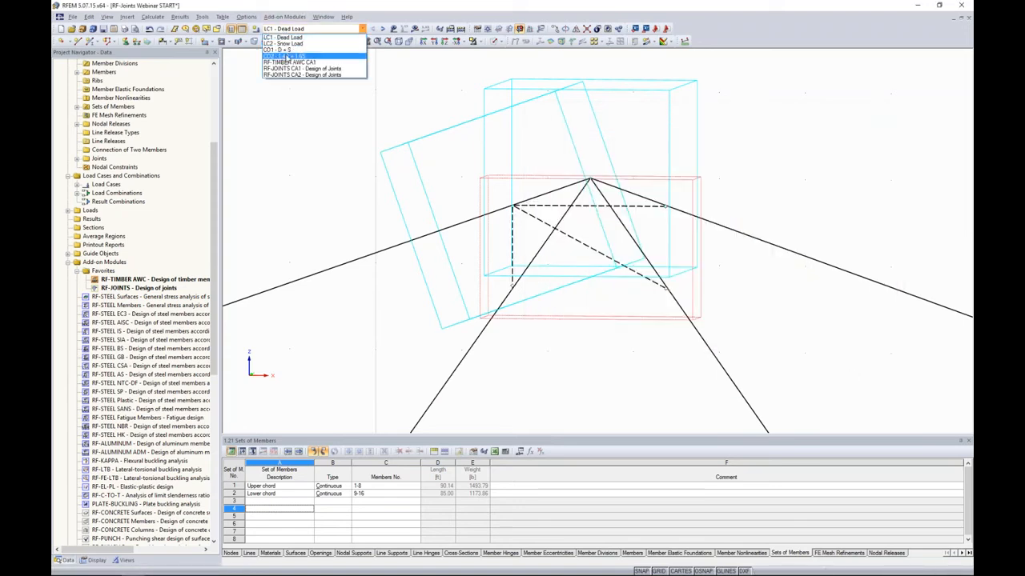
click(286, 58)
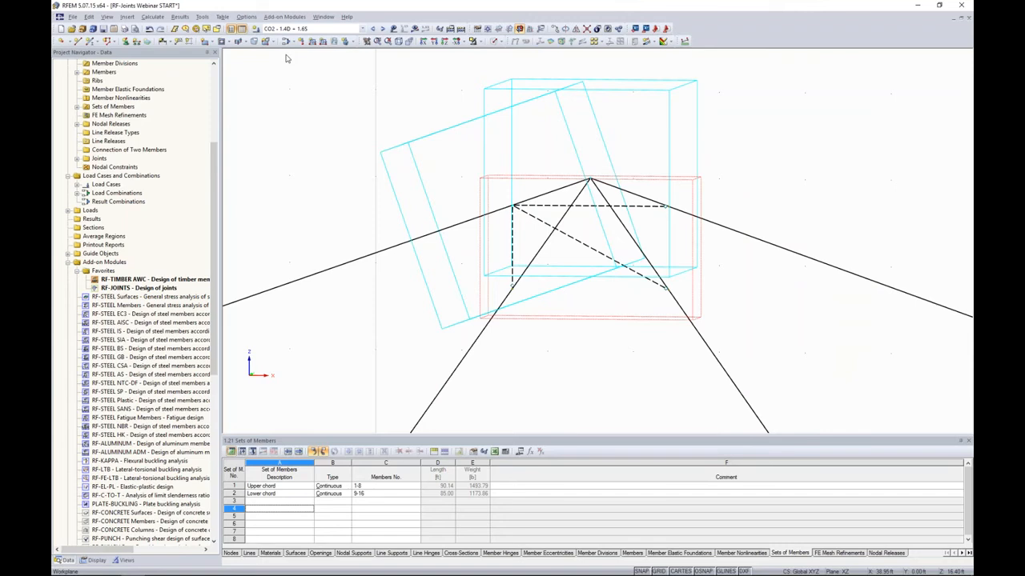
click(415, 29)
click(495, 307)
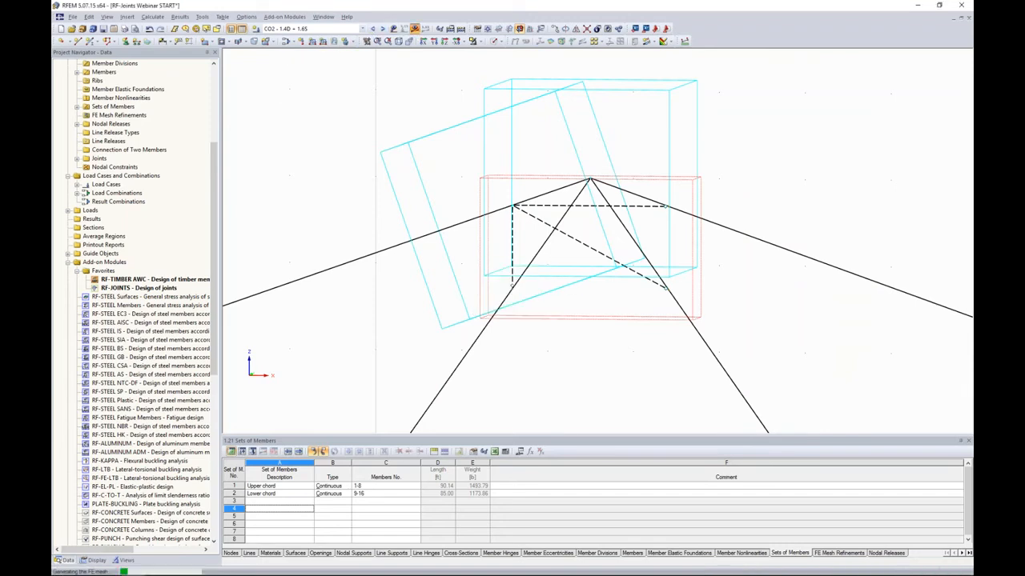
click(512, 313)
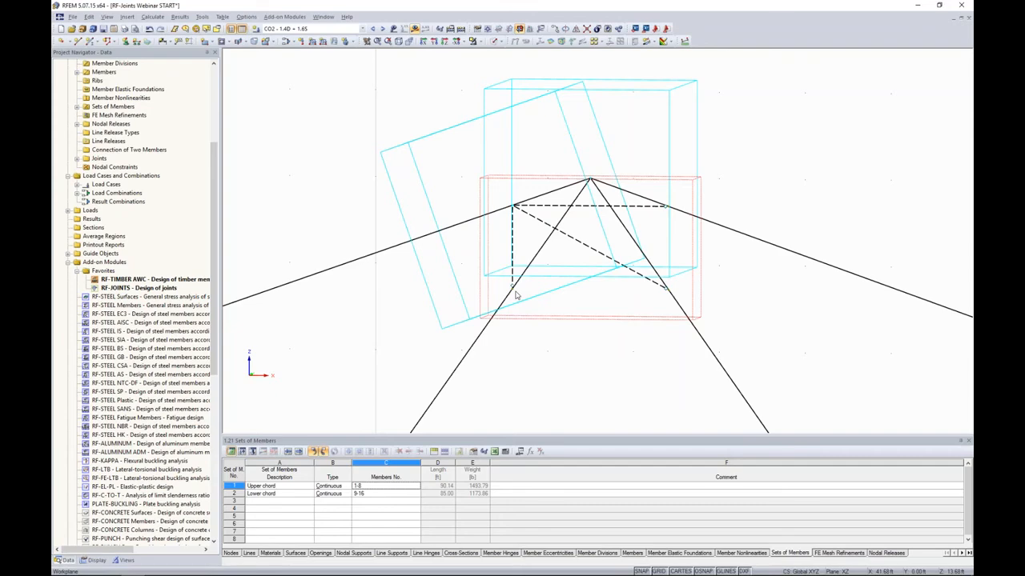
- Delete the continuous Upper chord set containing members 1-8 from the sets of members
scroll(529, 288, down, 5)
scroll(521, 320, down, 2)
middle_drag(509, 359, 574, 229)
middle_drag(452, 343, 518, 344)
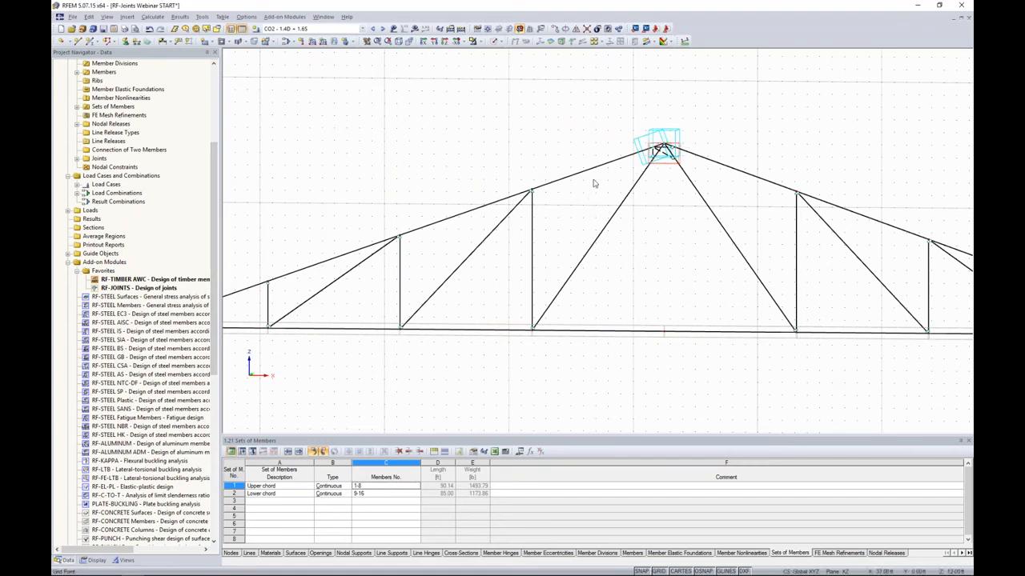
click(233, 486)
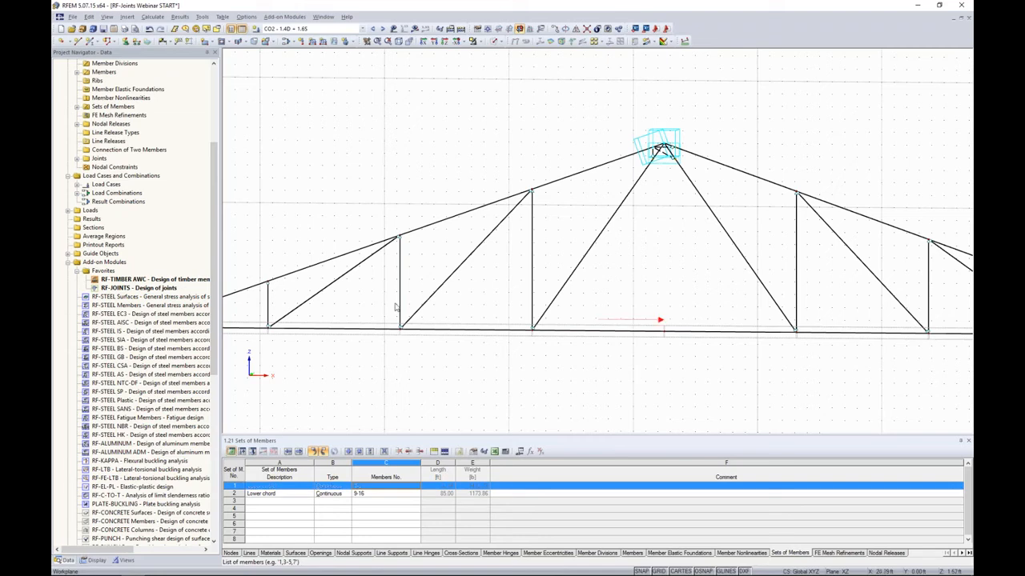
- Create a continuous set of members from the upper chord's left half, members 1-4
scroll(446, 285, down, 2)
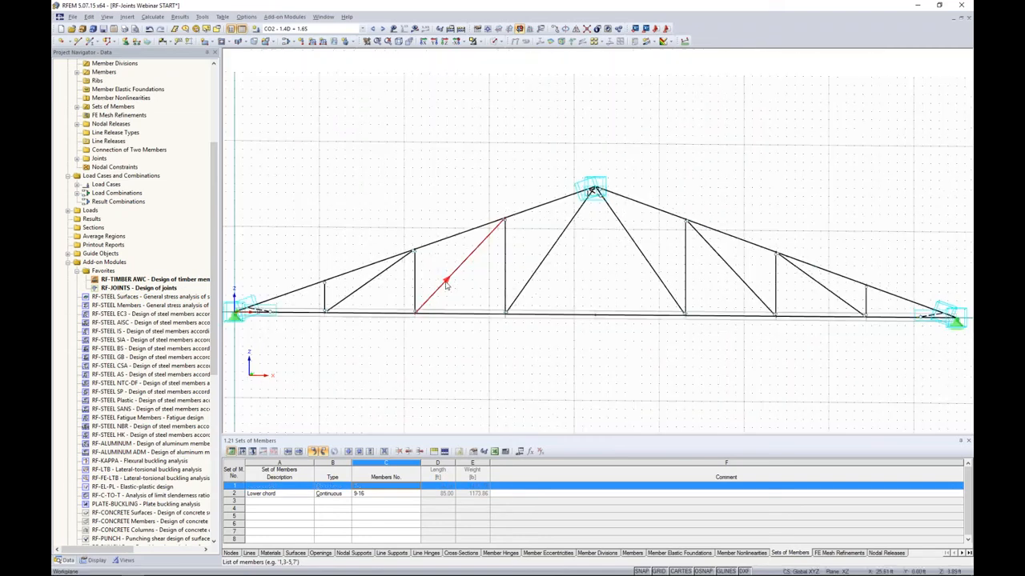
click(292, 294)
ctrl+click(369, 267)
ctrl+click(458, 236)
ctrl+click(535, 208)
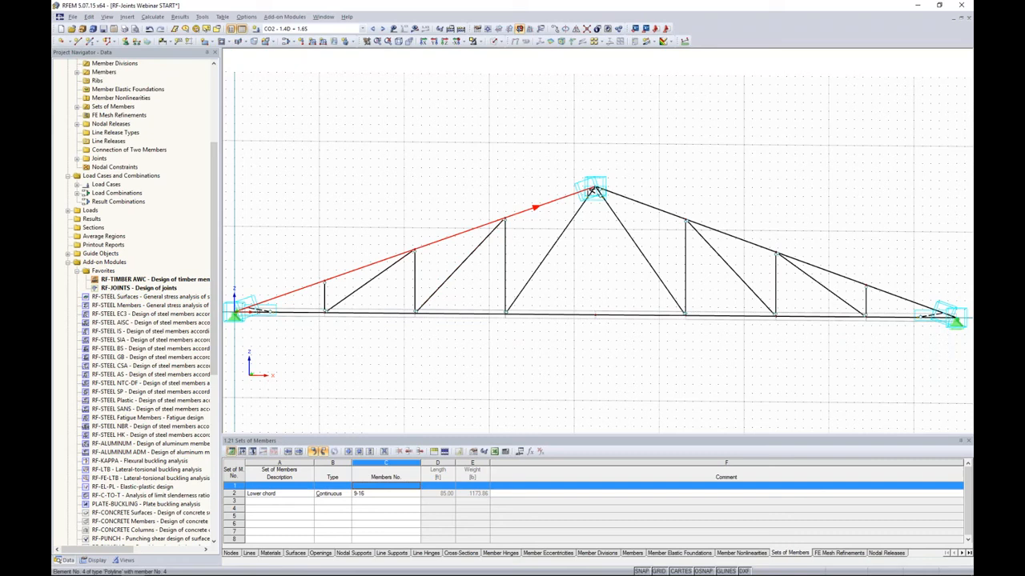
right_click(526, 216)
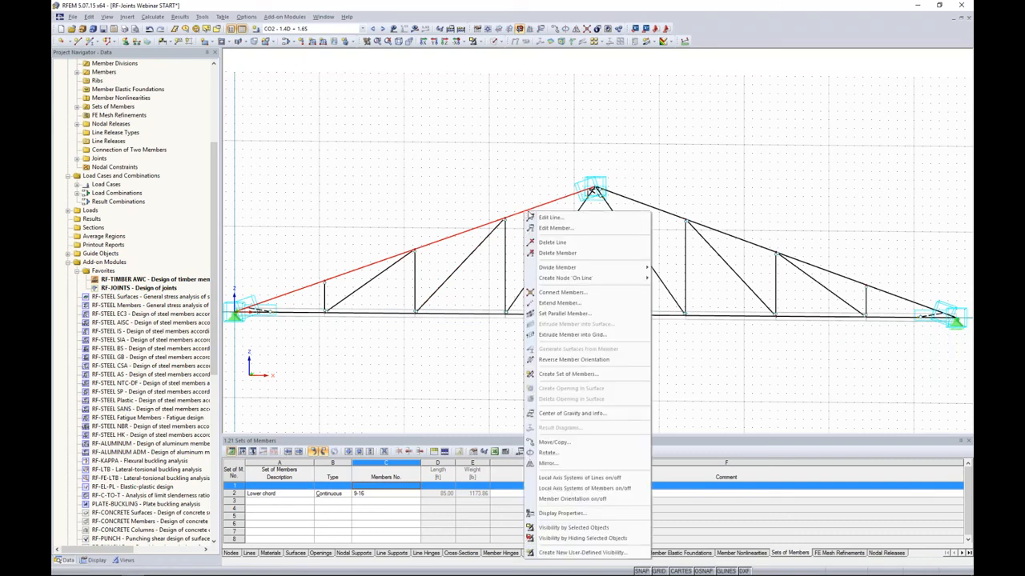
click(560, 374)
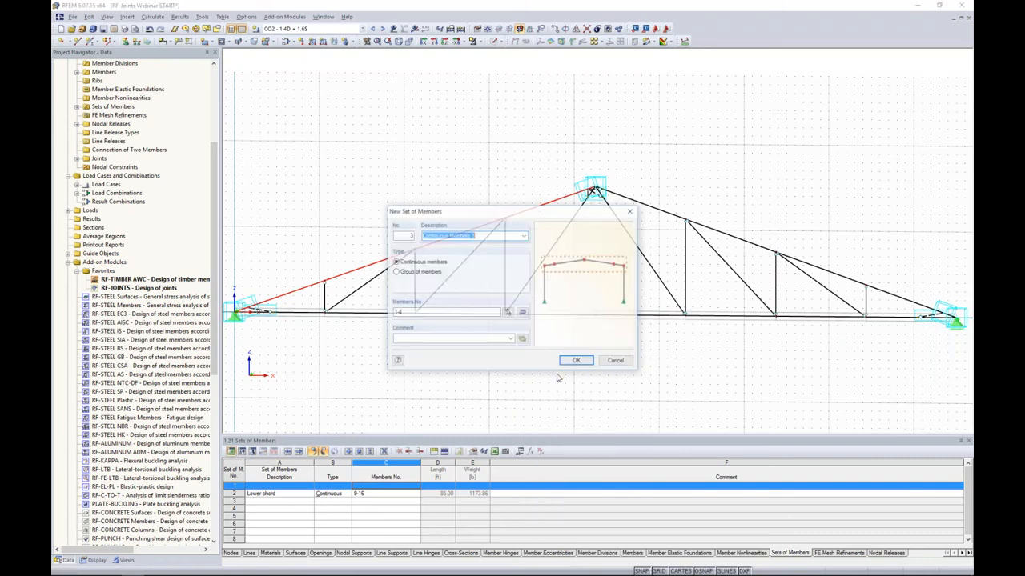
click(575, 360)
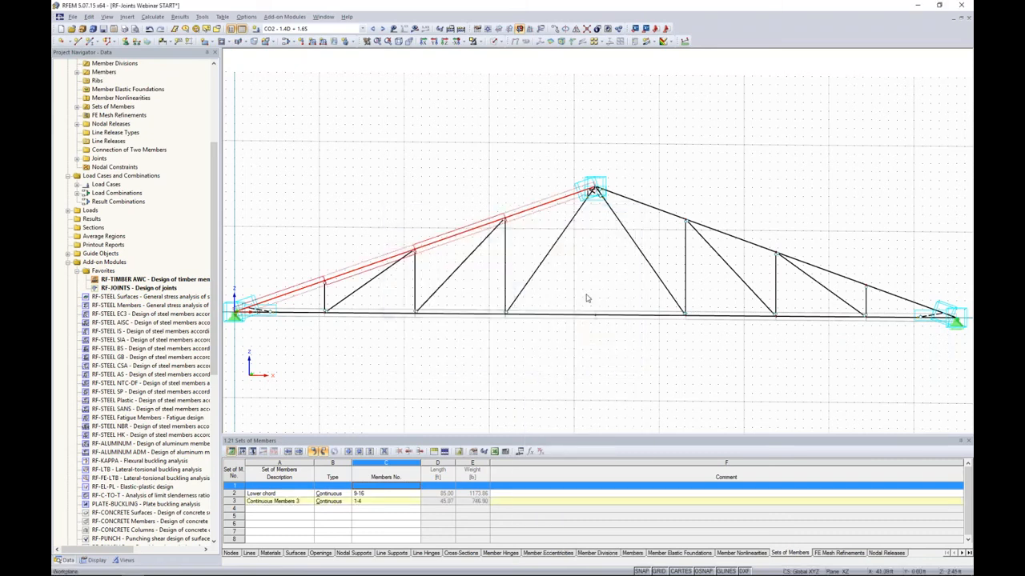
- Create a continuous set of members from the upper chord's right half, members 5-8
click(652, 210)
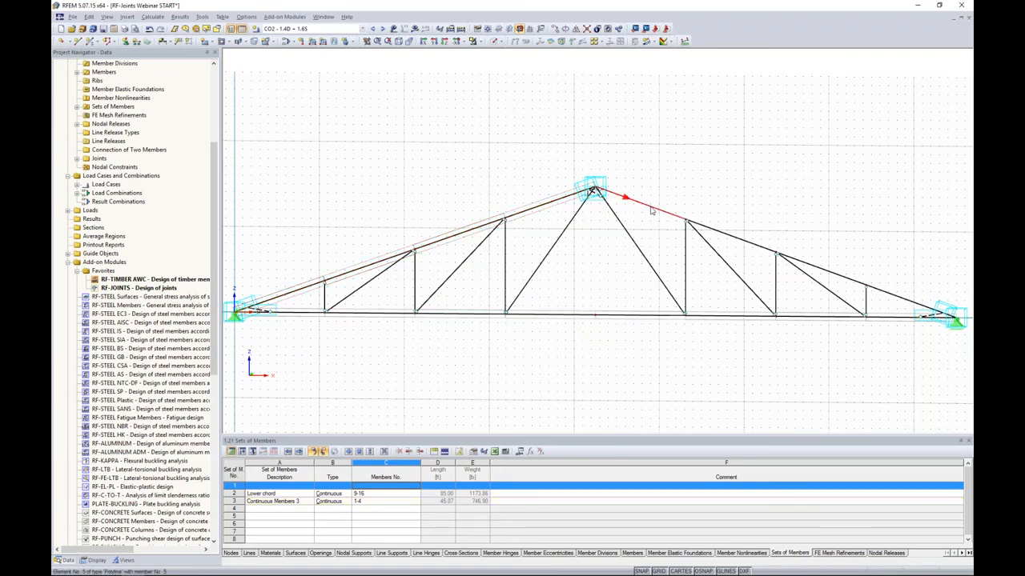
click(720, 234)
click(819, 272)
click(886, 294)
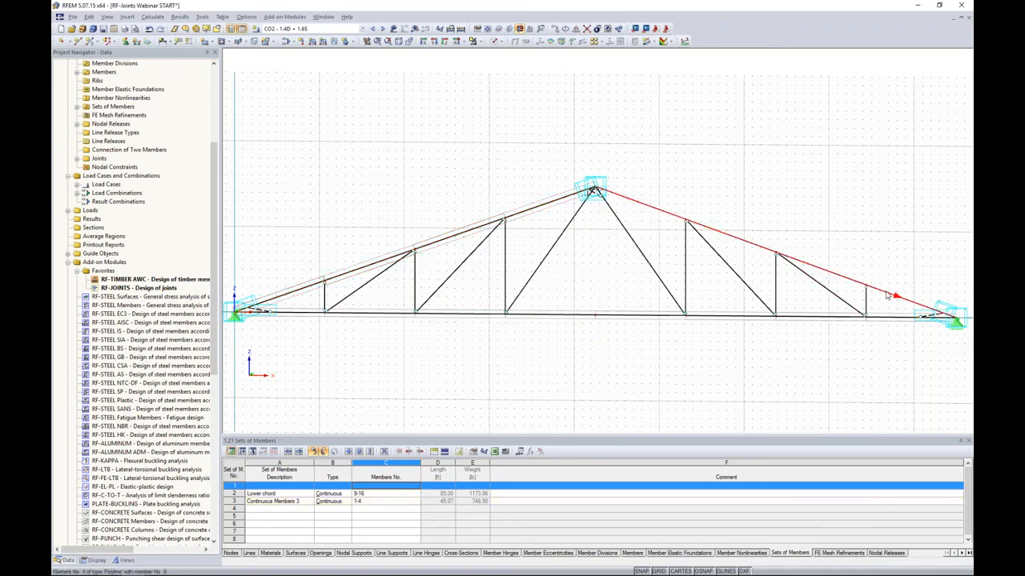
right_click(754, 249)
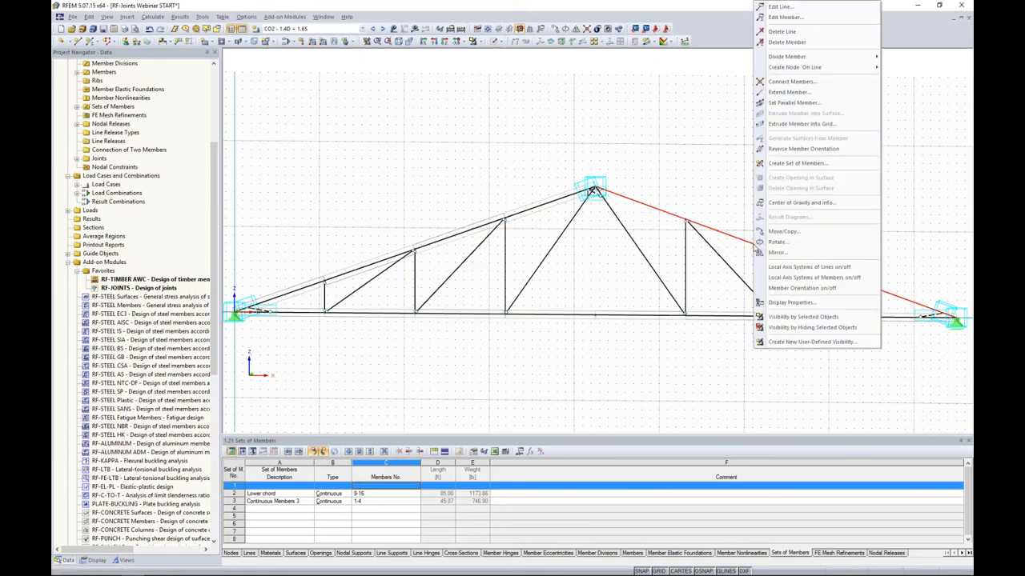
click(787, 163)
click(577, 360)
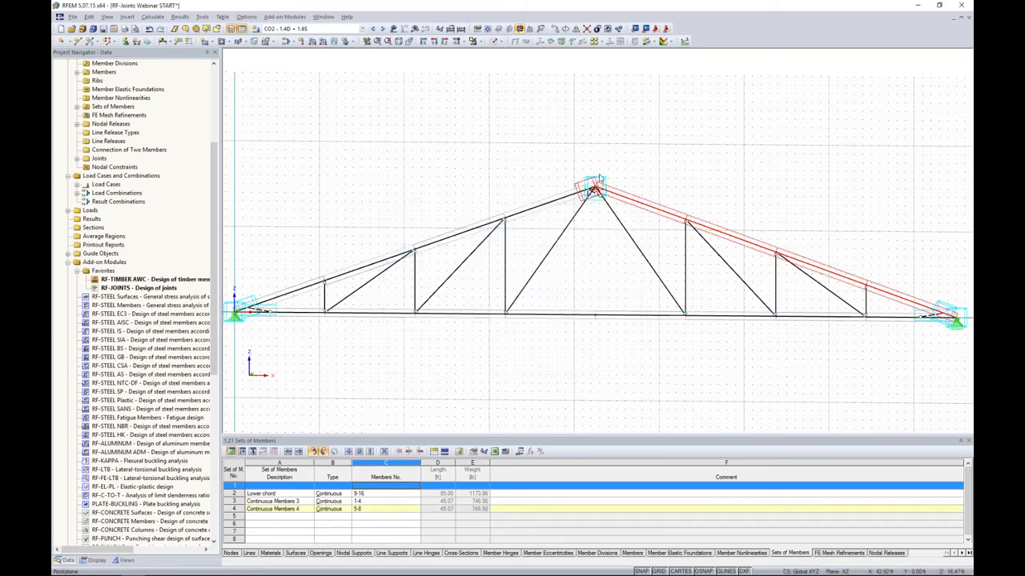
- Calculate load combination CO2 for the truss and display its results
scroll(594, 192, up, 6)
scroll(589, 192, down, 6)
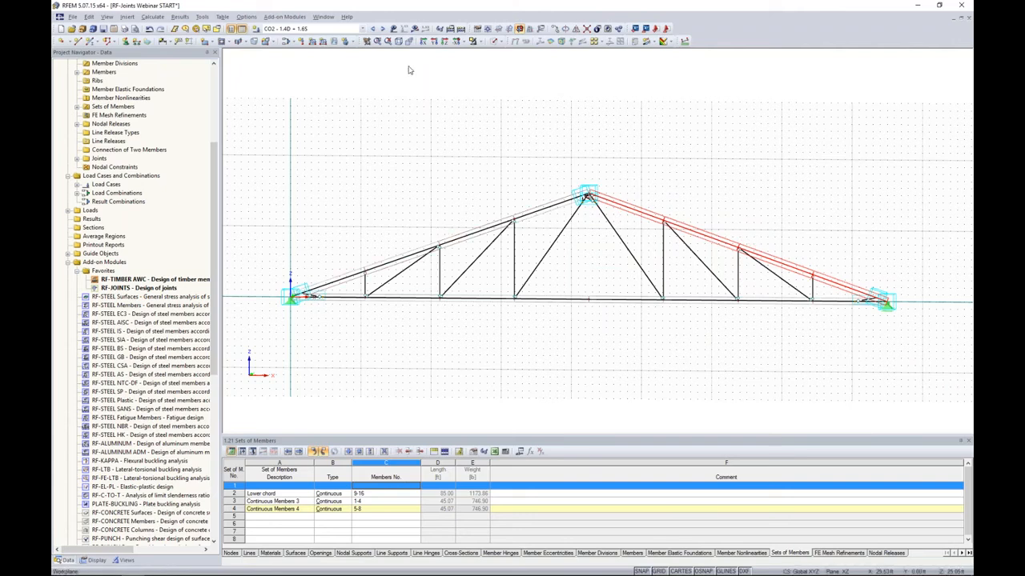
click(414, 29)
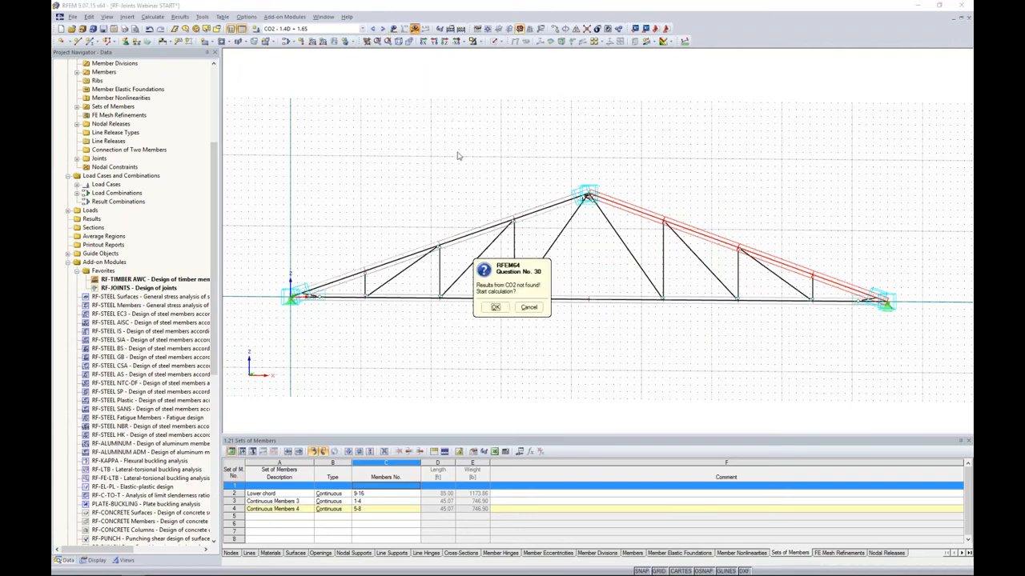
click(501, 307)
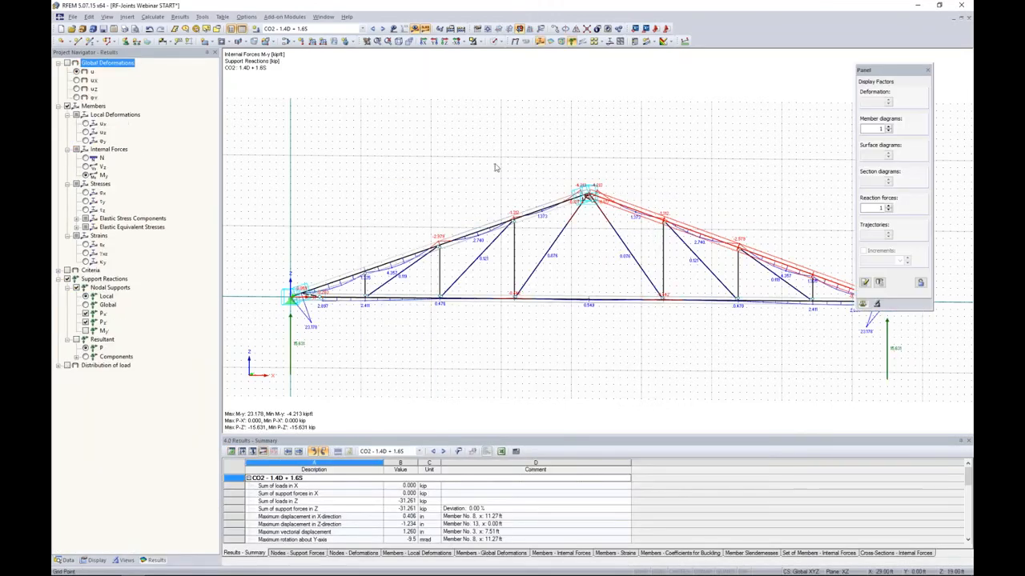
- Examine the CO2 bending moment My diagram around the generated ridge joint and its eccentric connections
scroll(585, 172, up, 6)
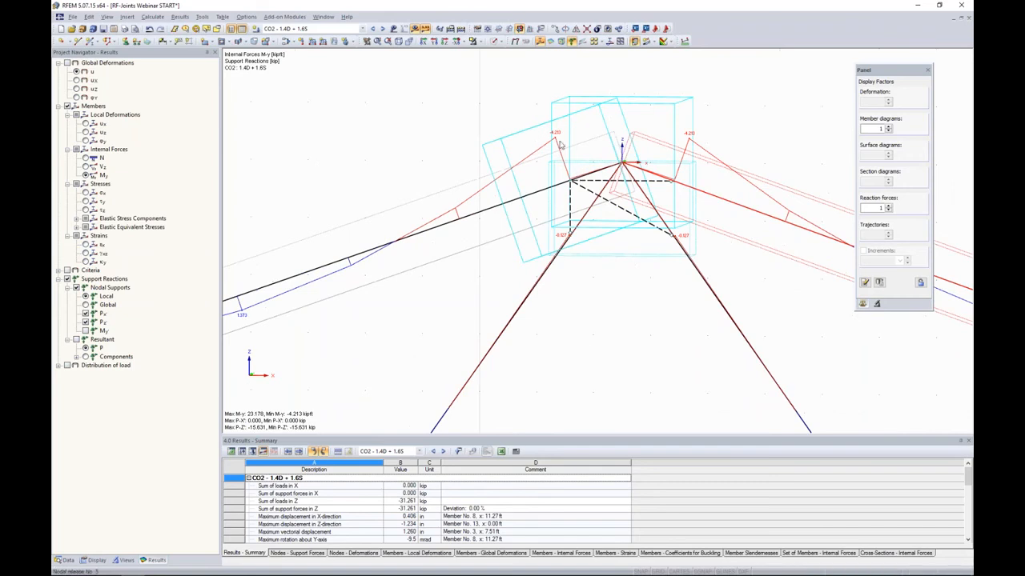
mouse_move(571, 182)
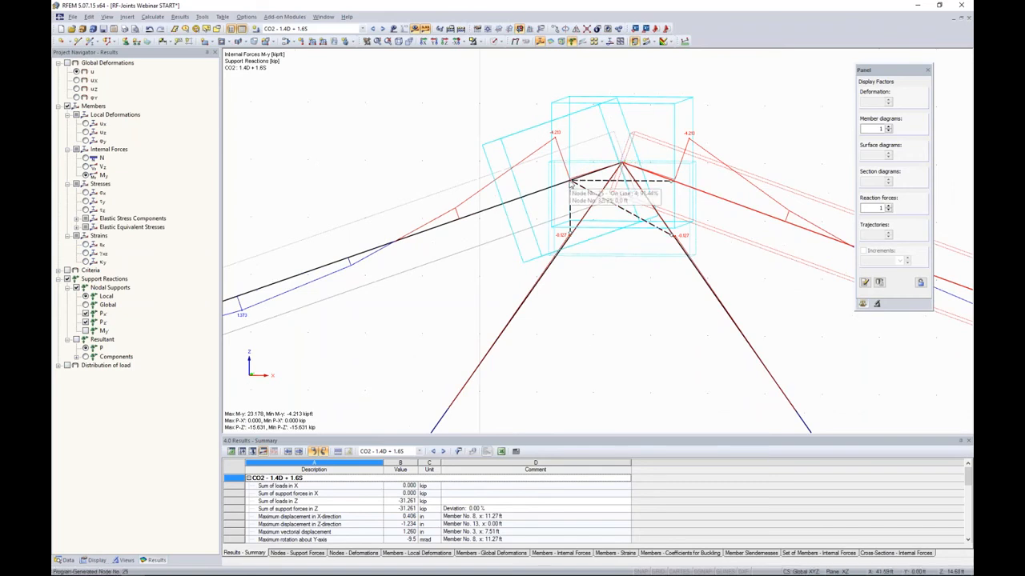
scroll(570, 182, down, 2)
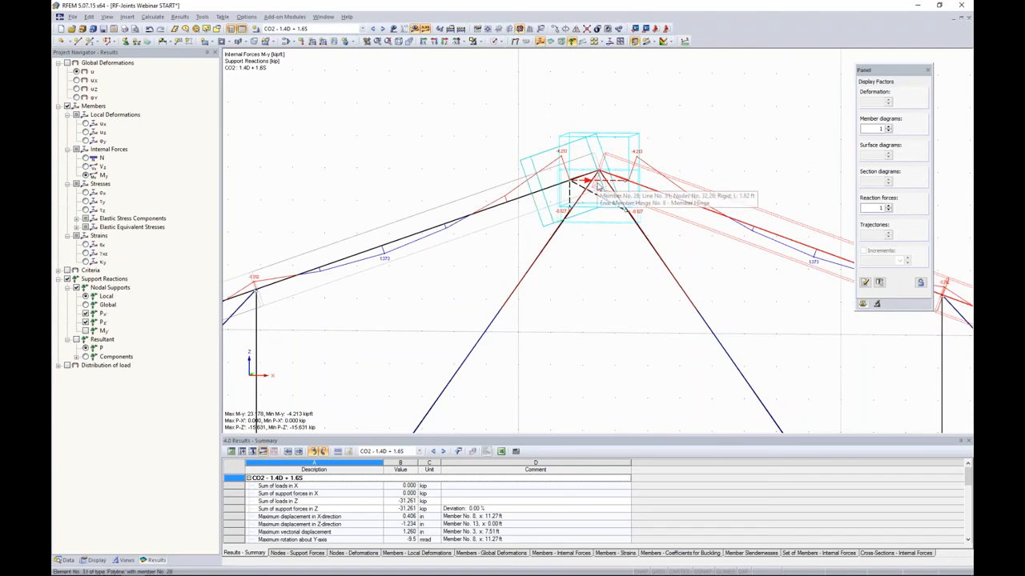
scroll(587, 221, down, 2)
scroll(587, 218, down, 3)
- Examine the bending moment My and the shear force Vz around the generated joint at the left support
middle_drag(587, 218, 852, 169)
scroll(456, 295, up, 8)
middle_drag(468, 308, 426, 205)
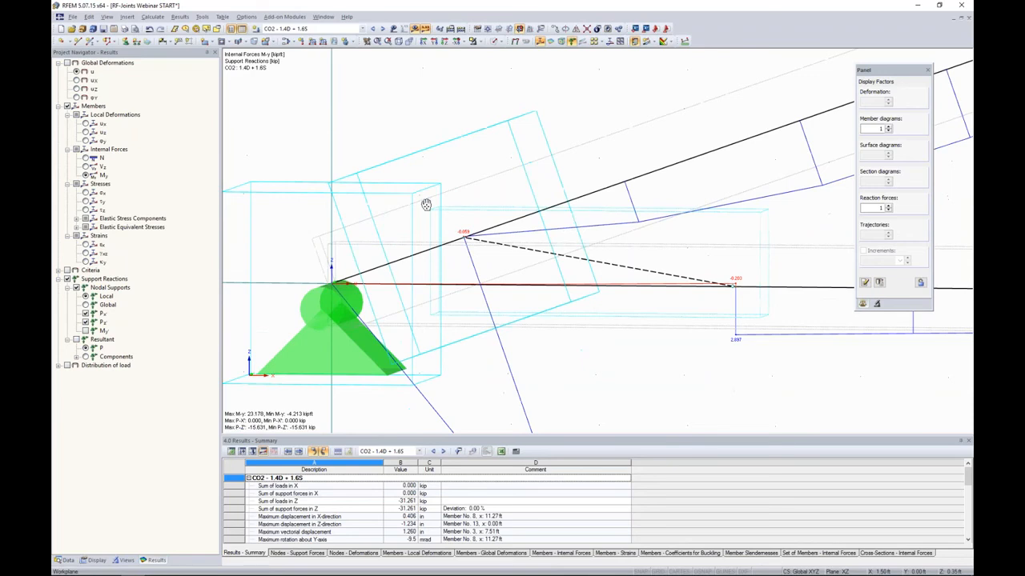
scroll(421, 216, down, 3)
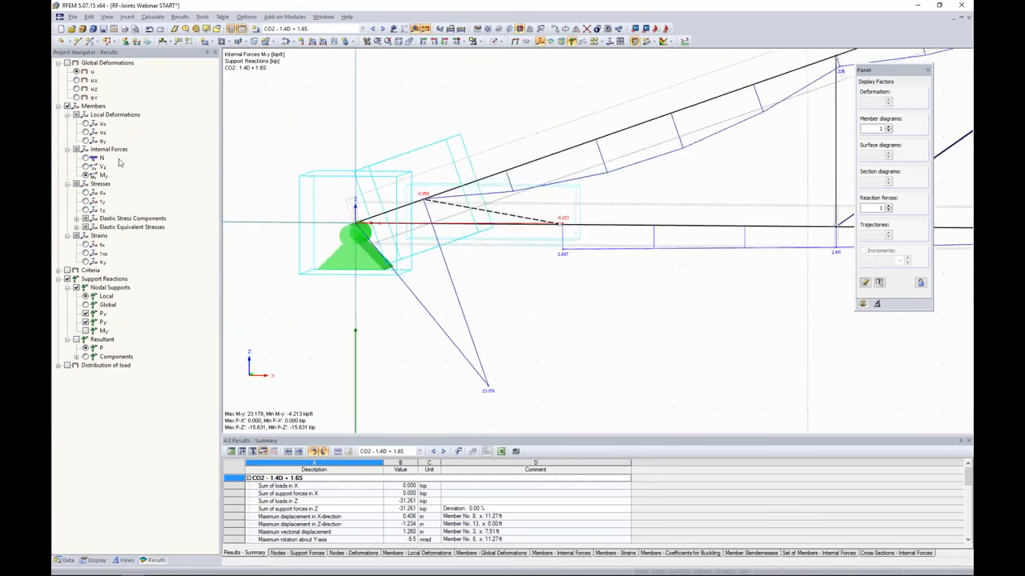
click(85, 166)
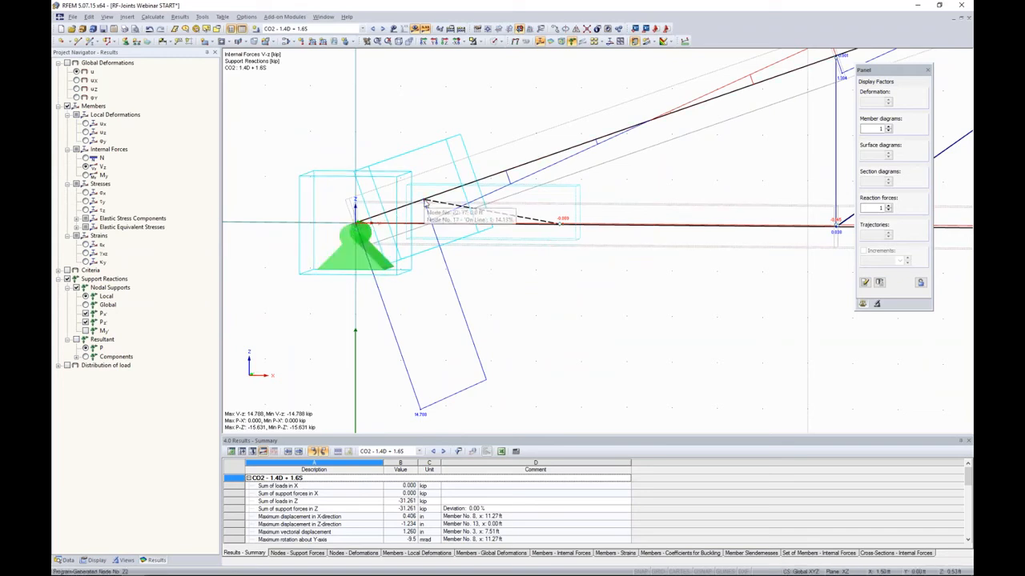
scroll(425, 202, down, 5)
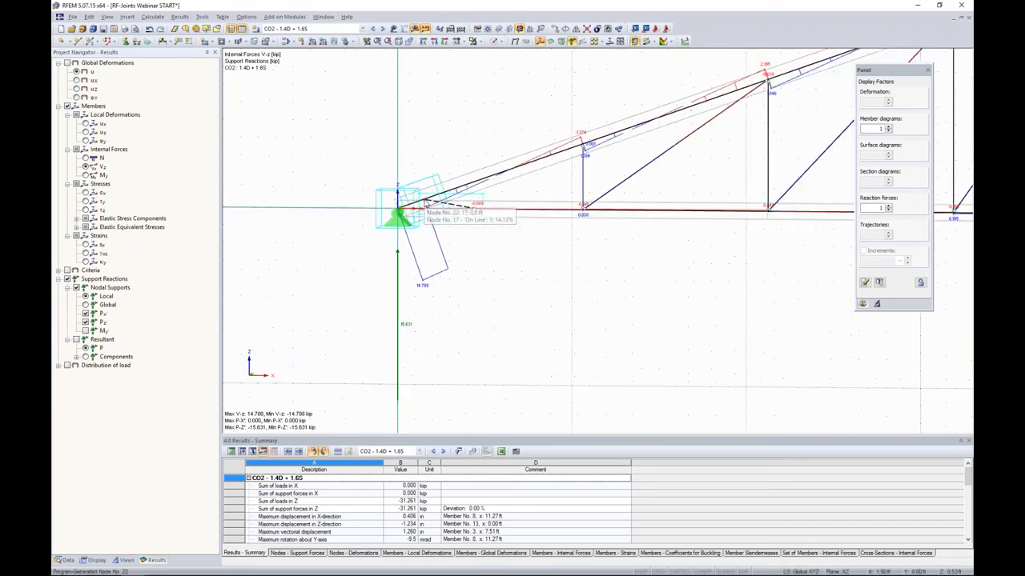
- Open the RF-JOINTS CA1 design case and run the design calculation for the joint at nodes 1,2
click(298, 28)
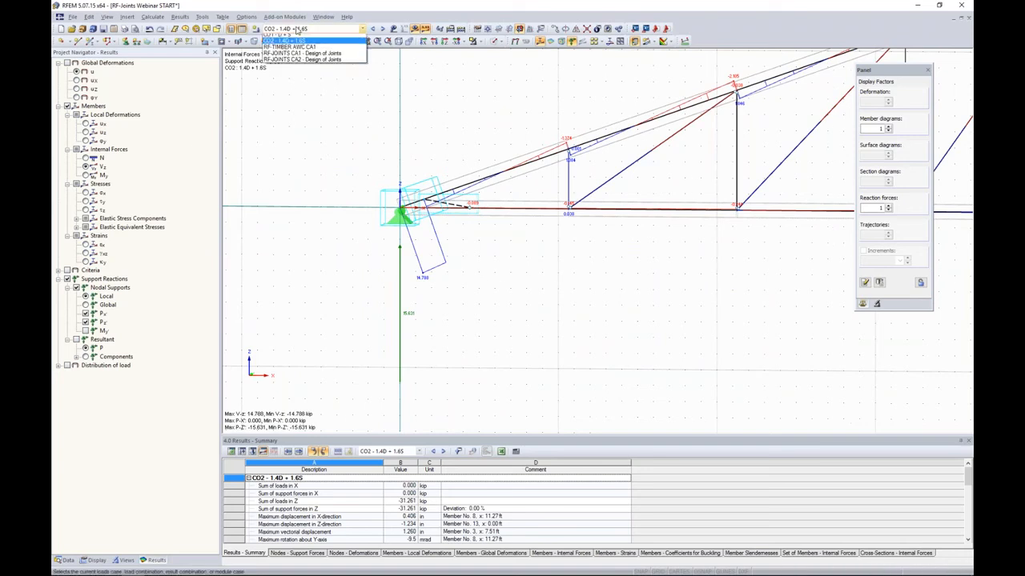
click(294, 69)
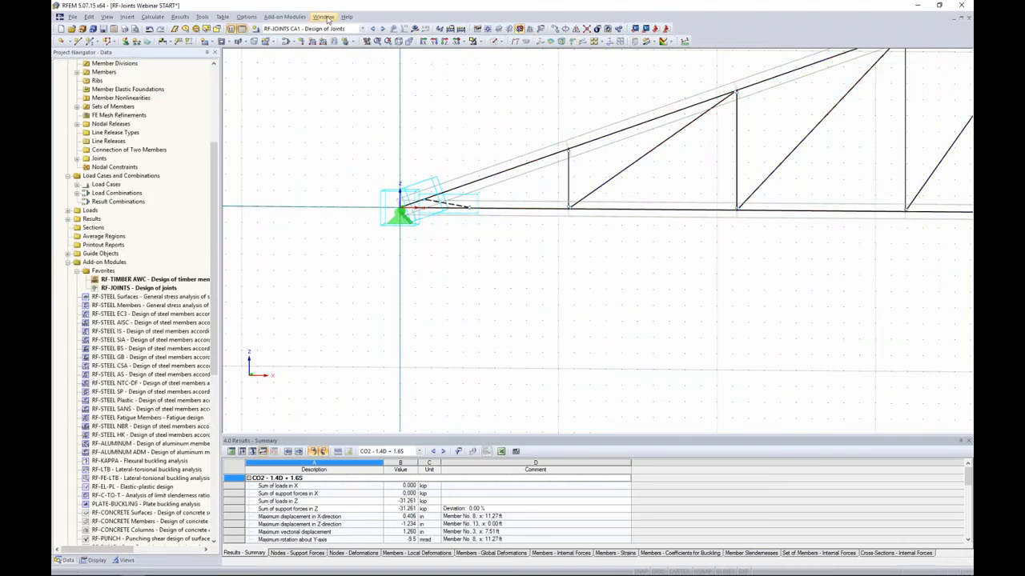
click(292, 17)
click(296, 28)
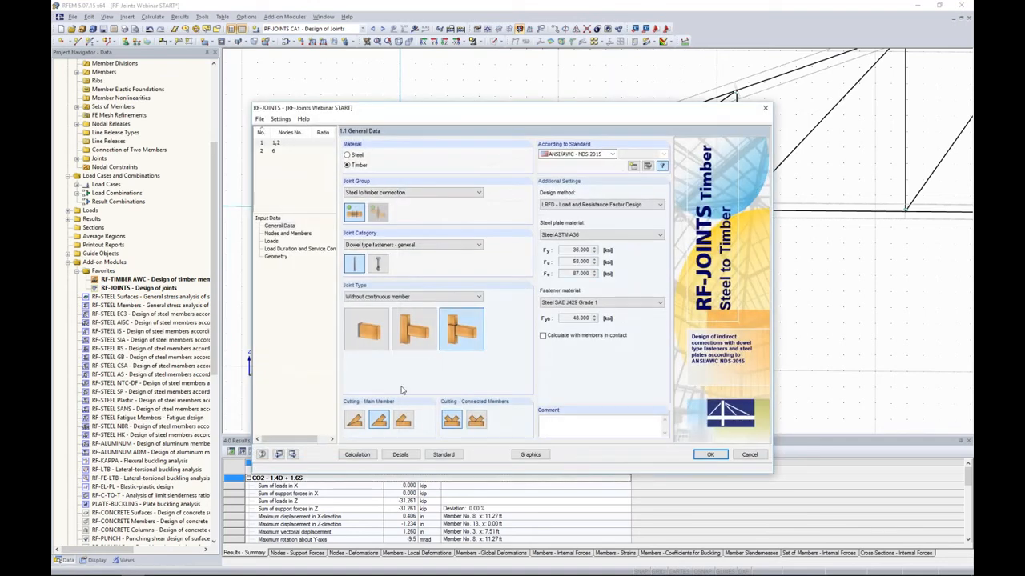
click(710, 454)
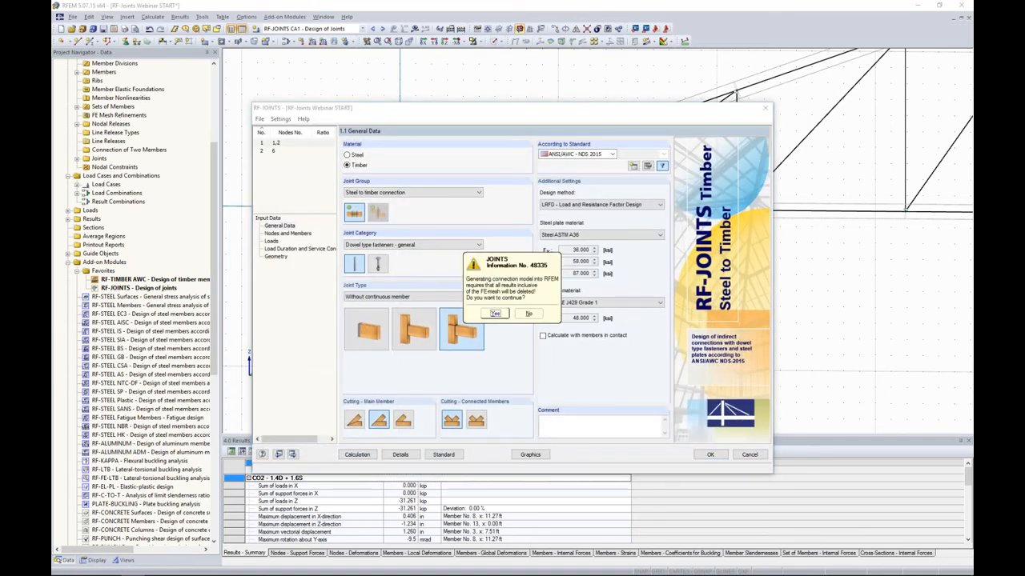
click(496, 314)
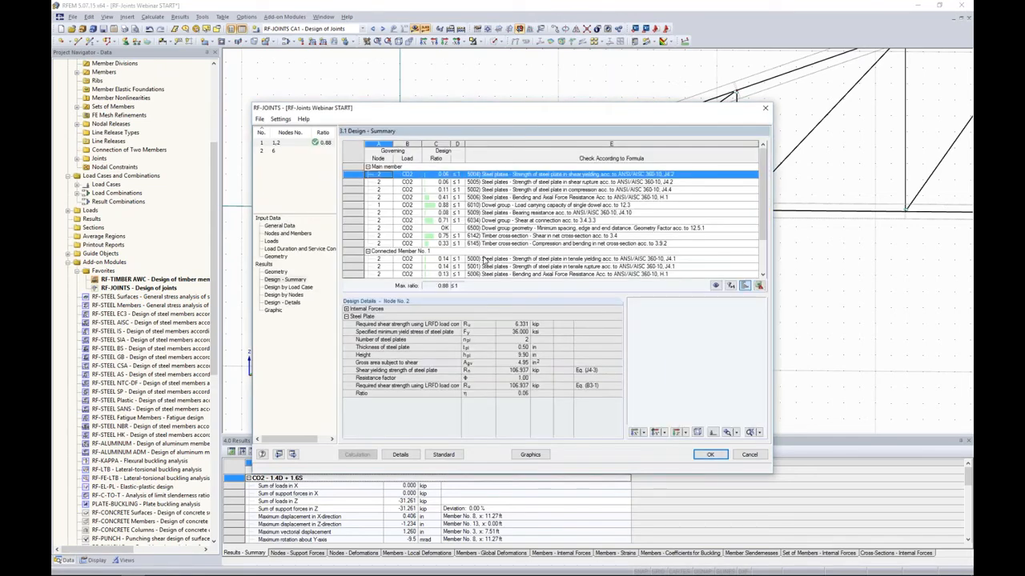
- Examine the main member's single-dowel load-carrying capacity check at node 1, then close RF-JOINTS and view the whole truss
click(445, 205)
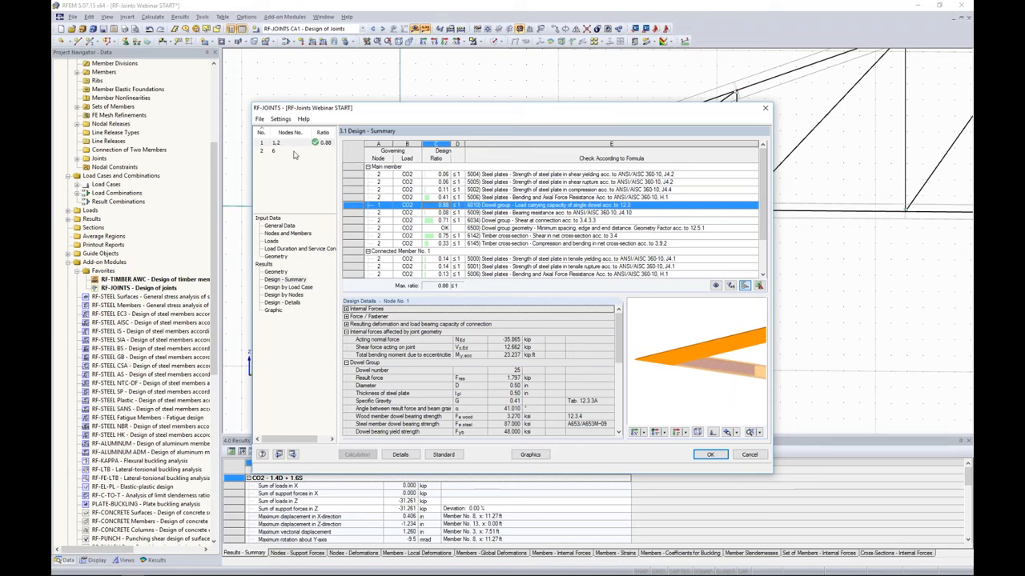
click(711, 454)
scroll(669, 328, down, 2)
middle_drag(627, 312, 489, 306)
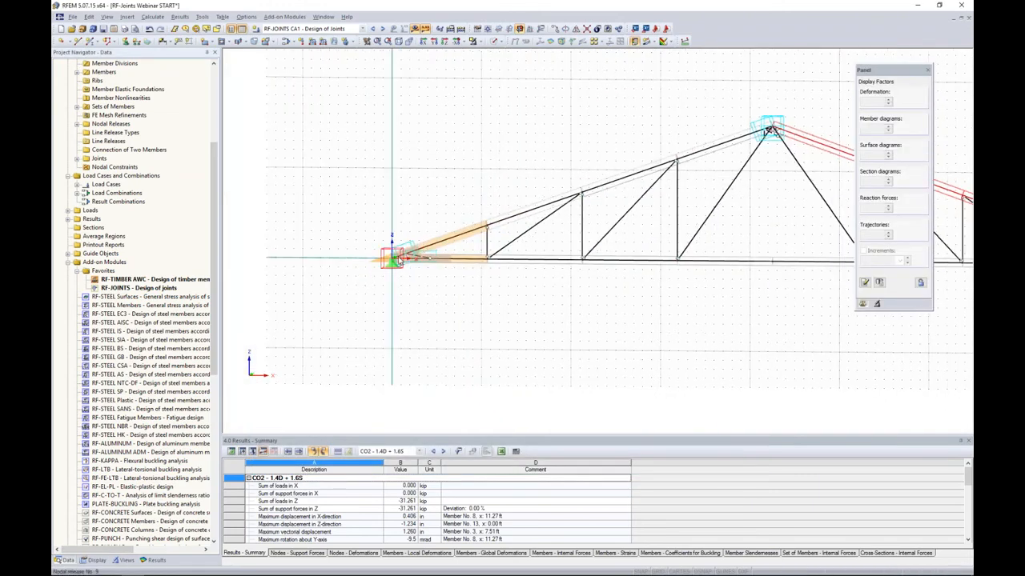
middle_drag(758, 322, 600, 313)
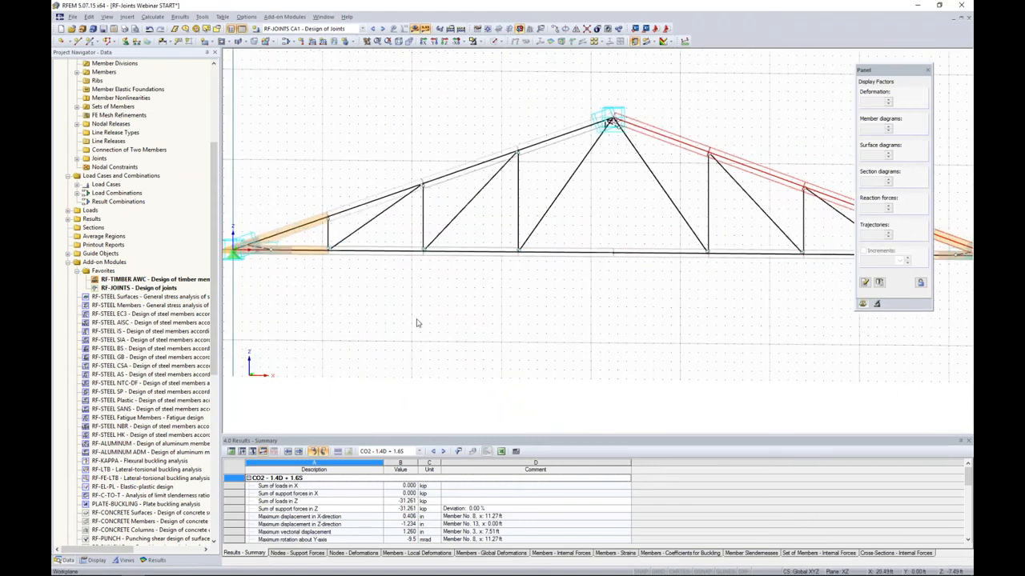
- Switch to the open Glulam Beams, CO2 model
click(321, 17)
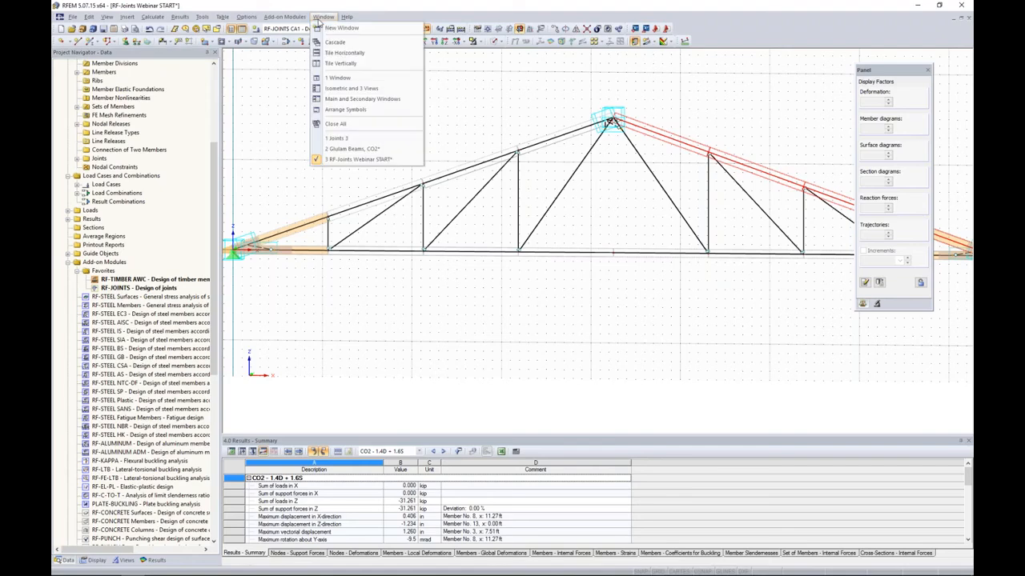
click(356, 149)
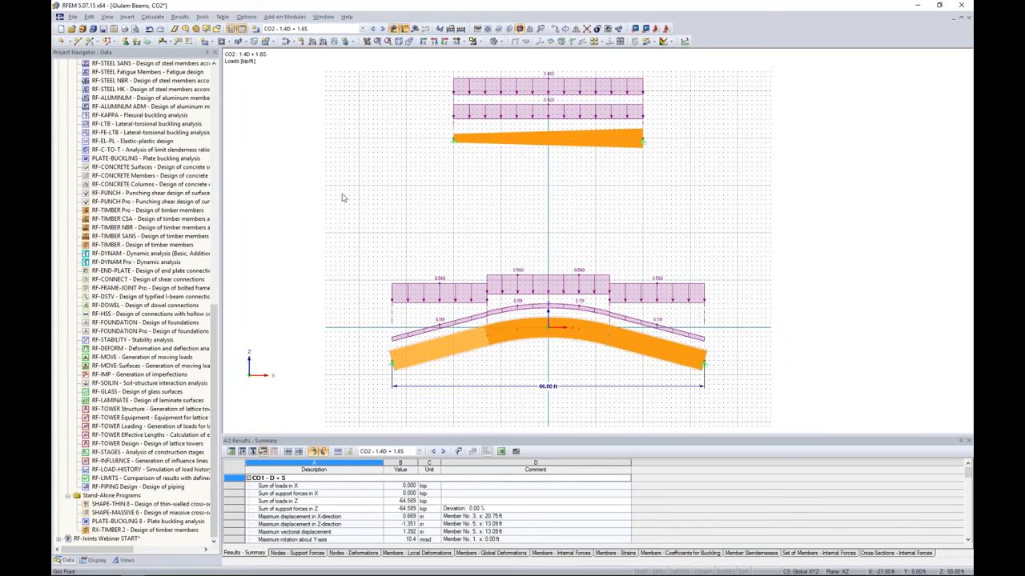
- Examine the start and end cross-section properties of the tapered beam, close its member settings unchanged, and view the curved beam
scroll(215, 374, up, 15)
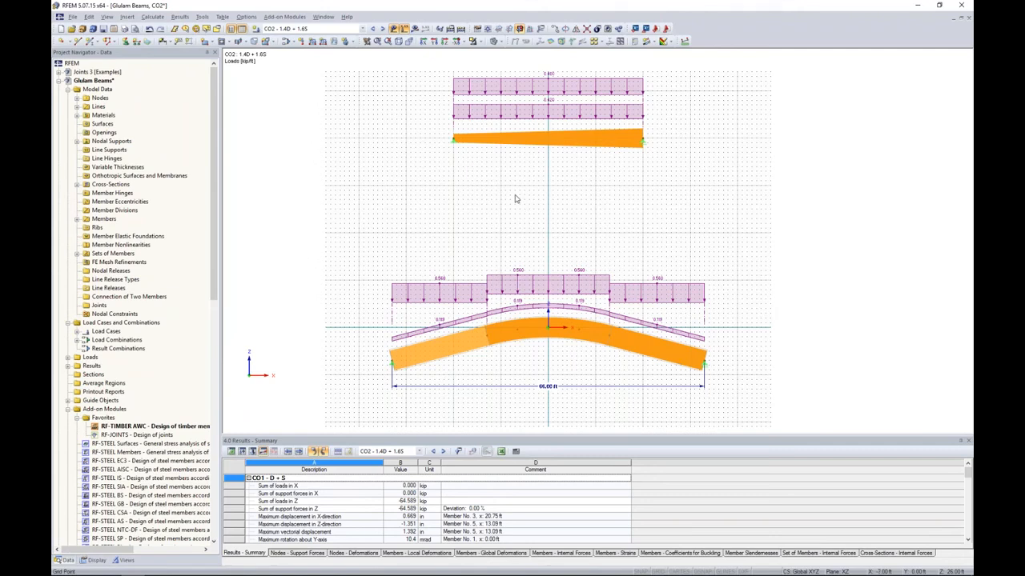
mouse_move(531, 142)
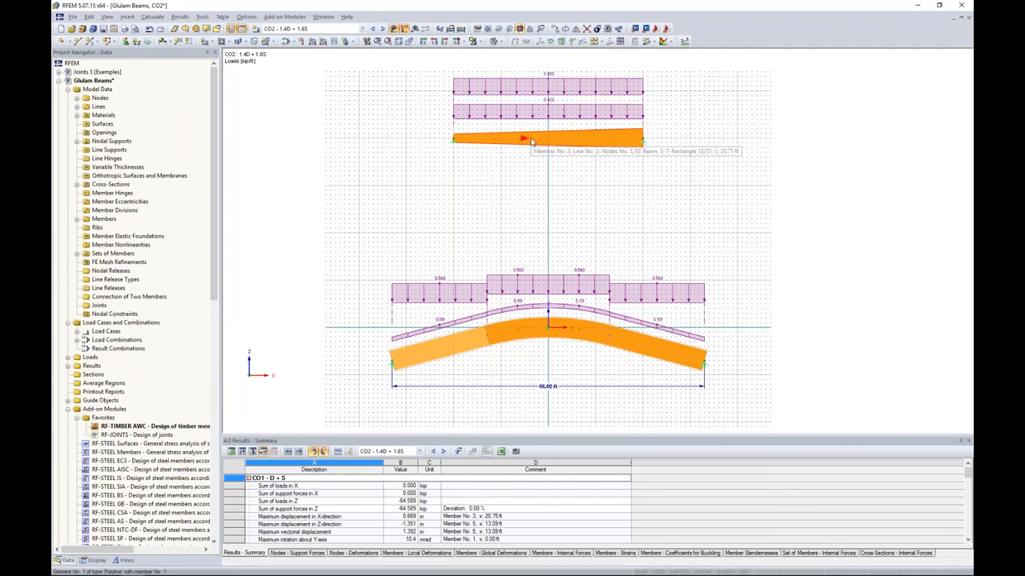
double_click(531, 140)
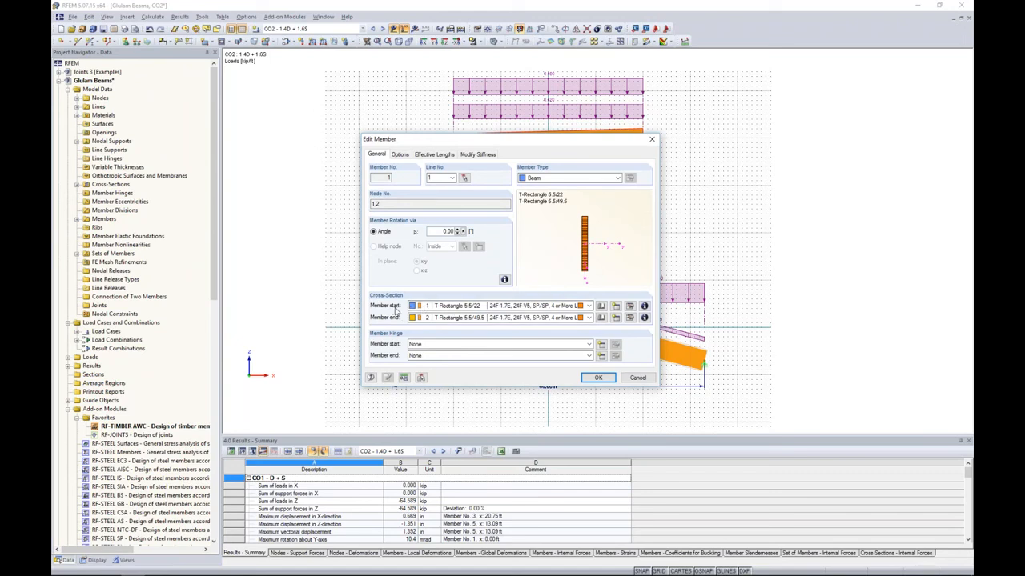
click(645, 307)
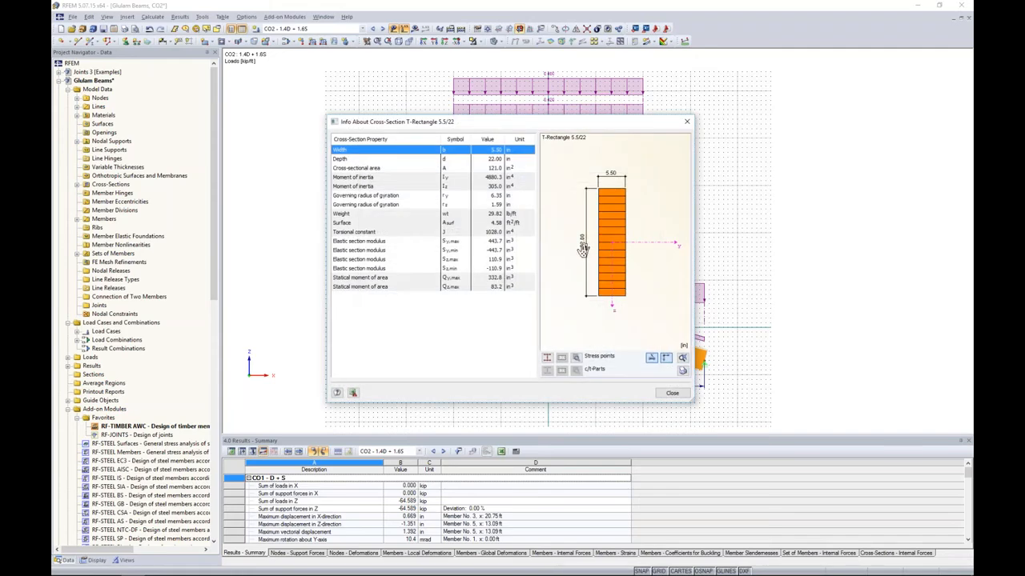
click(672, 393)
click(644, 318)
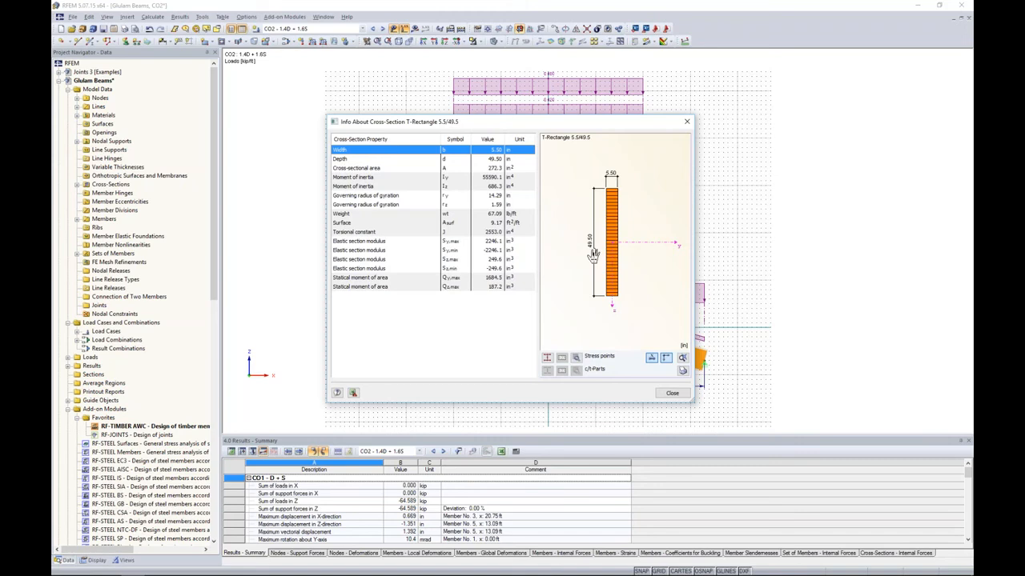
click(673, 393)
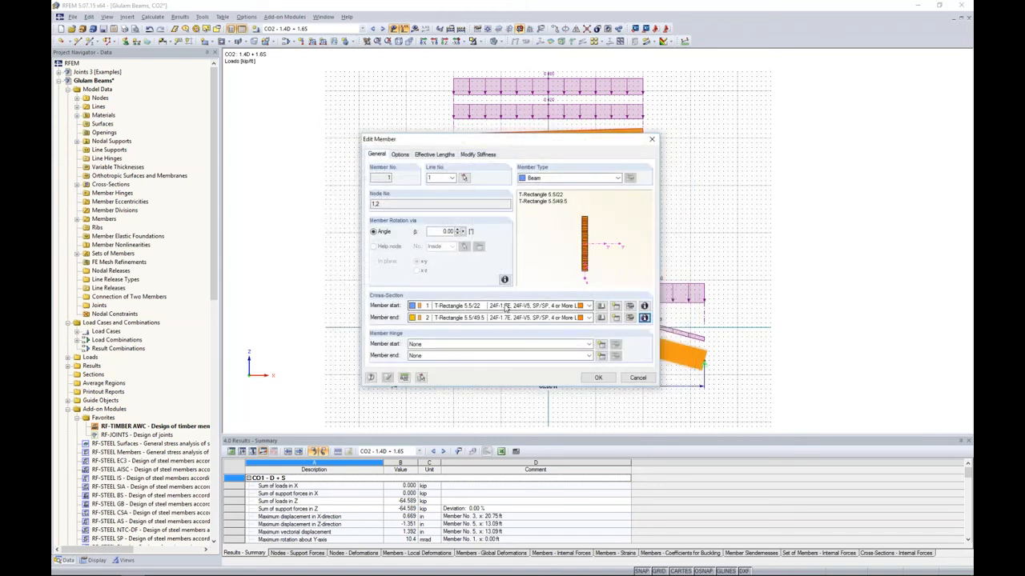
click(635, 379)
middle_drag(572, 369, 574, 325)
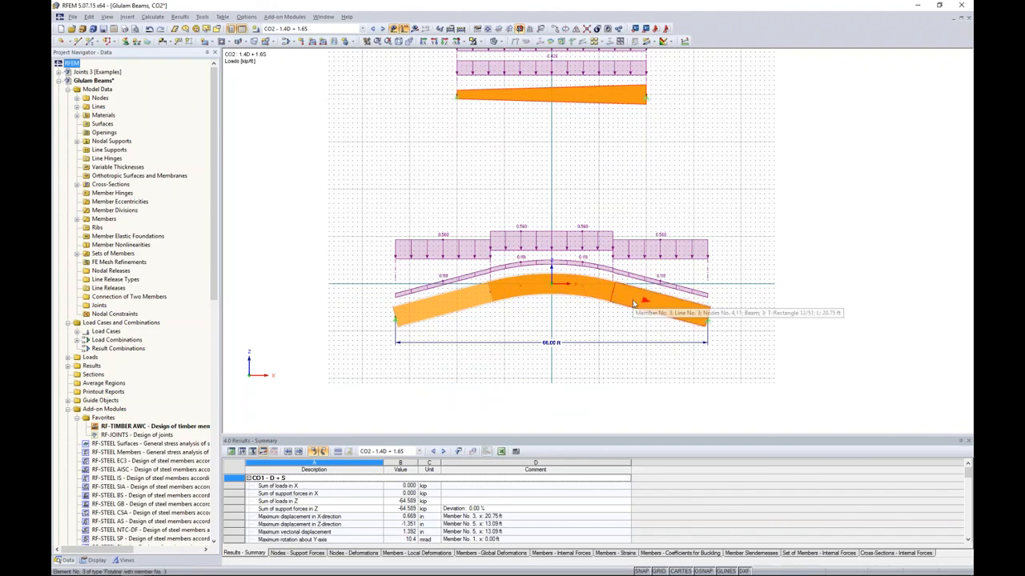
scroll(474, 304, up, 2)
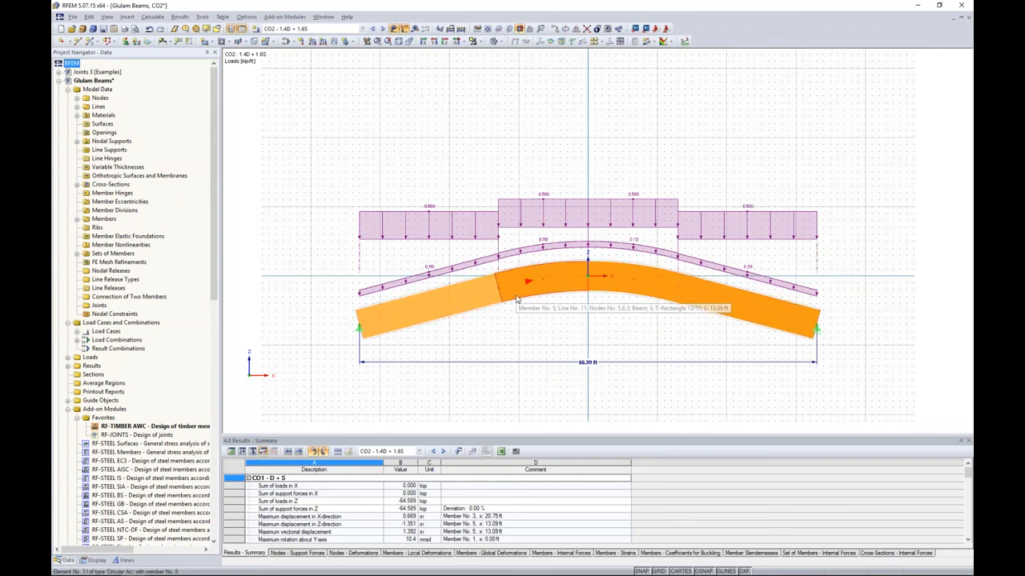
double_click(139, 426)
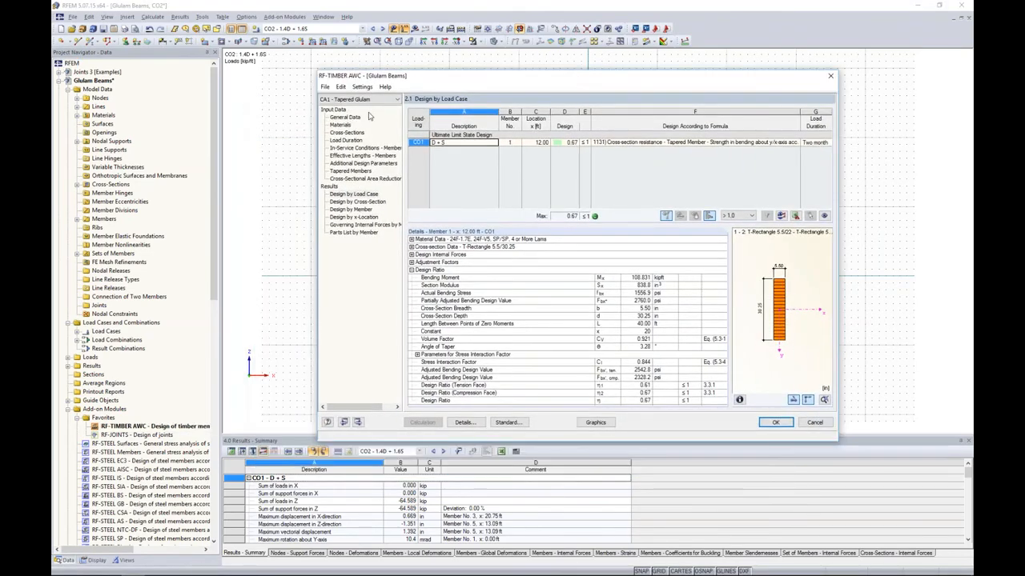
click(357, 118)
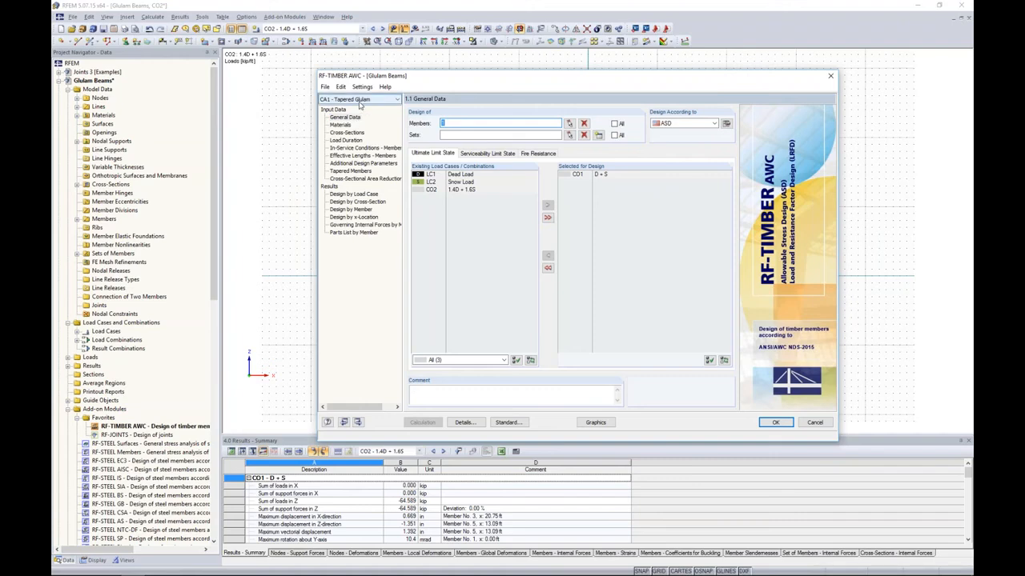
drag(459, 81, 459, 269)
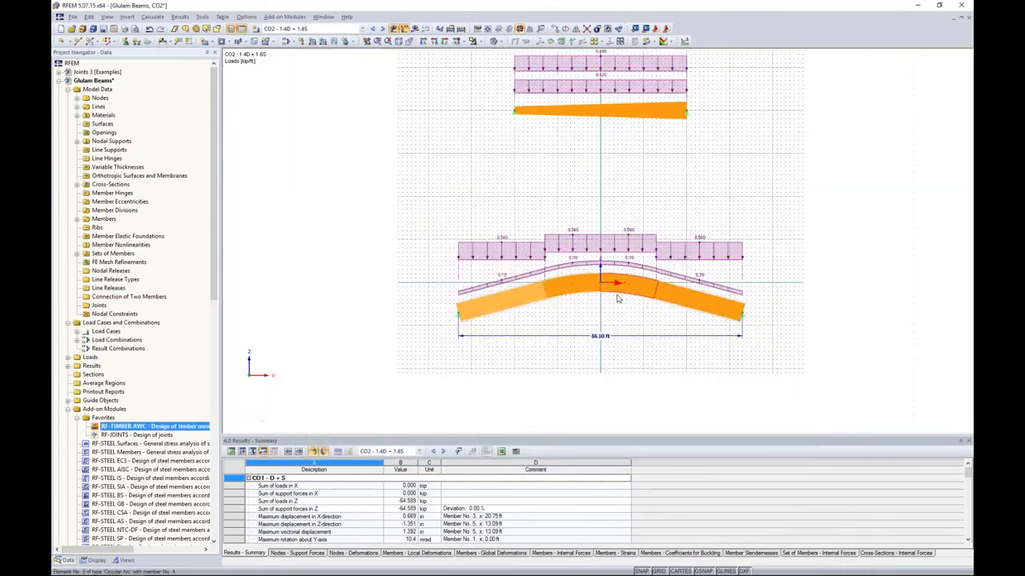
middle_drag(616, 208, 596, 249)
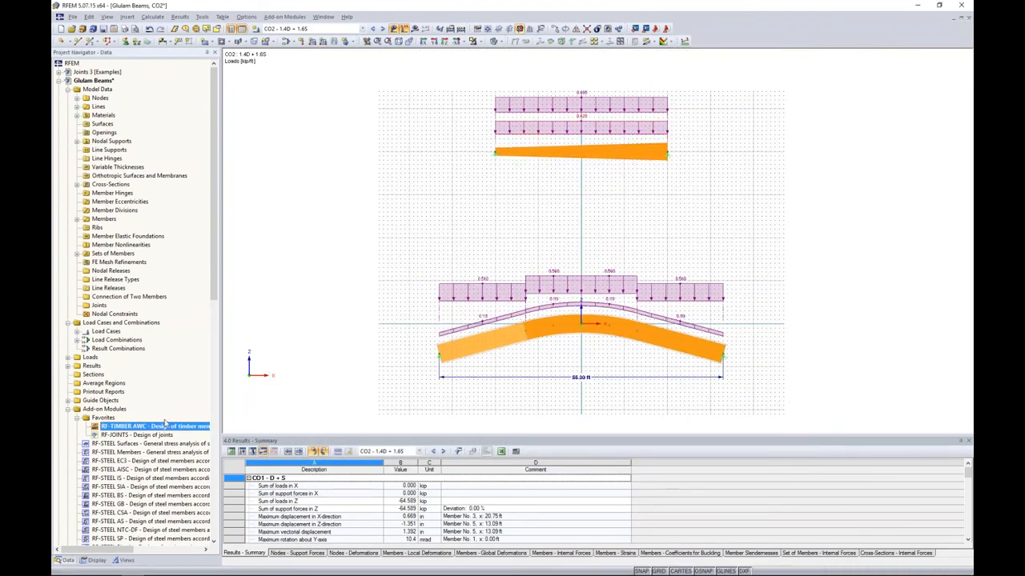
- Open RF-TIMBER AWC and compare the general data of the CA2 Curved Glulam case with that of CA1 Tapered Glulam
double_click(165, 425)
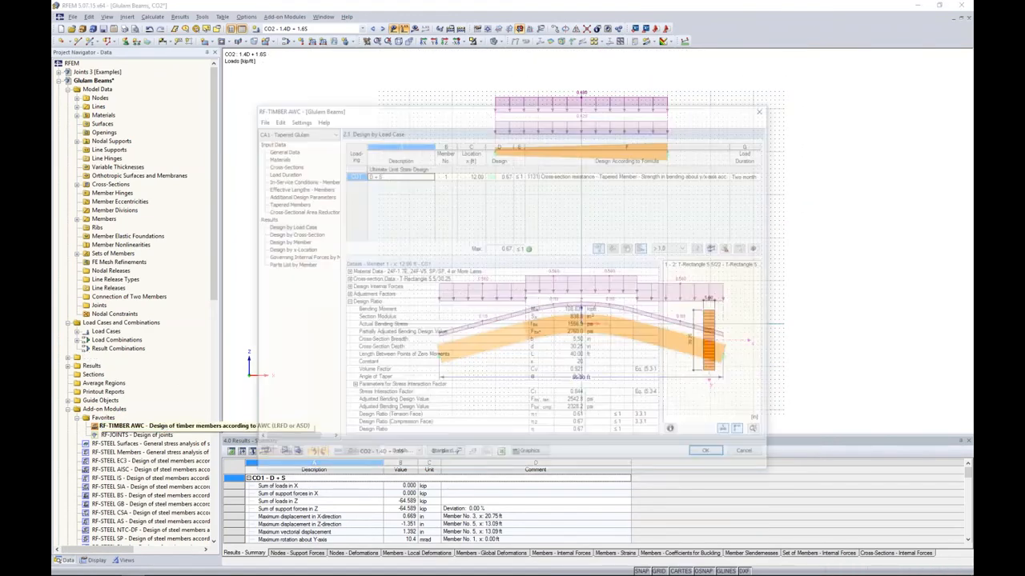
click(292, 152)
click(295, 131)
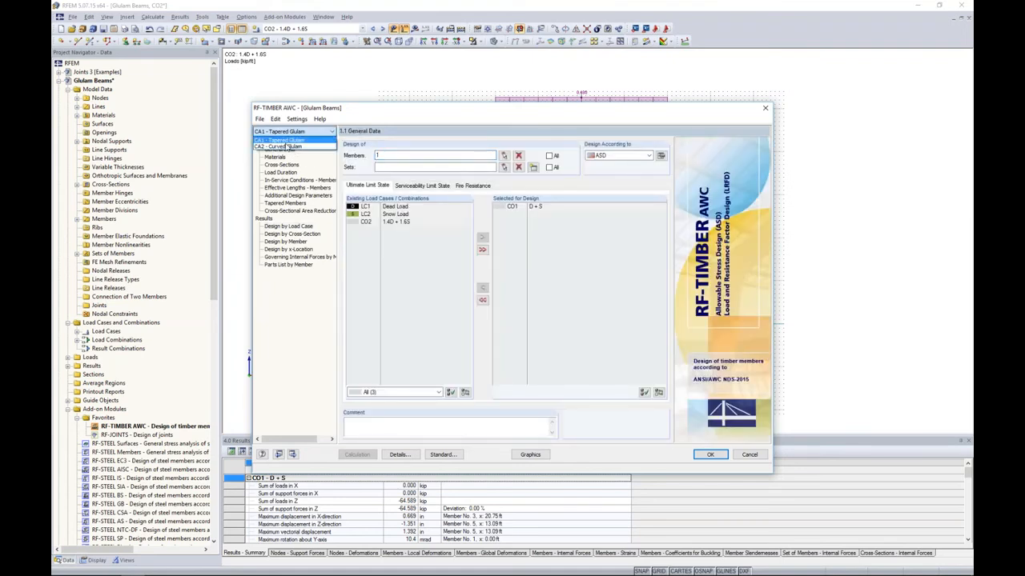
click(285, 146)
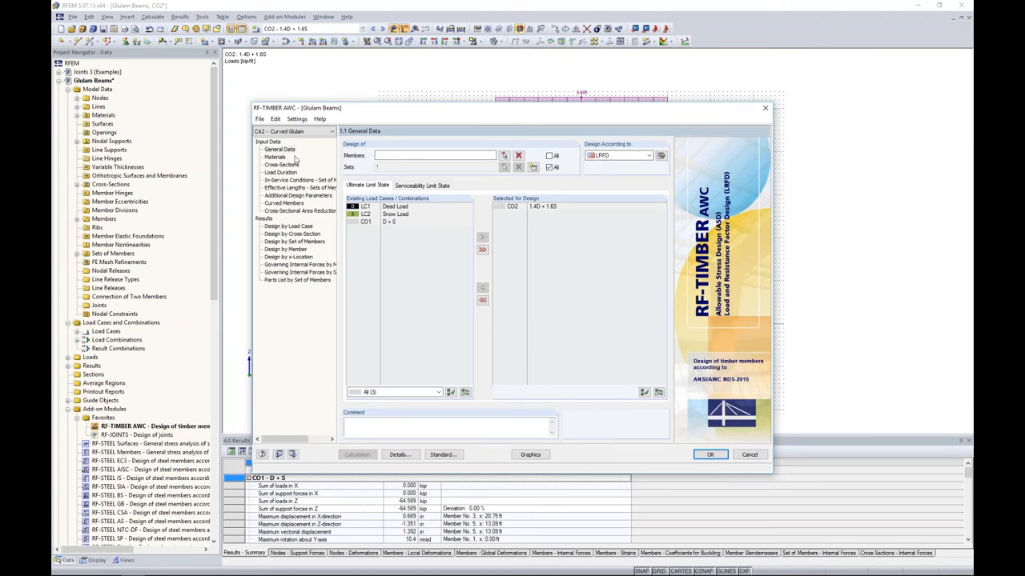
click(290, 132)
click(287, 142)
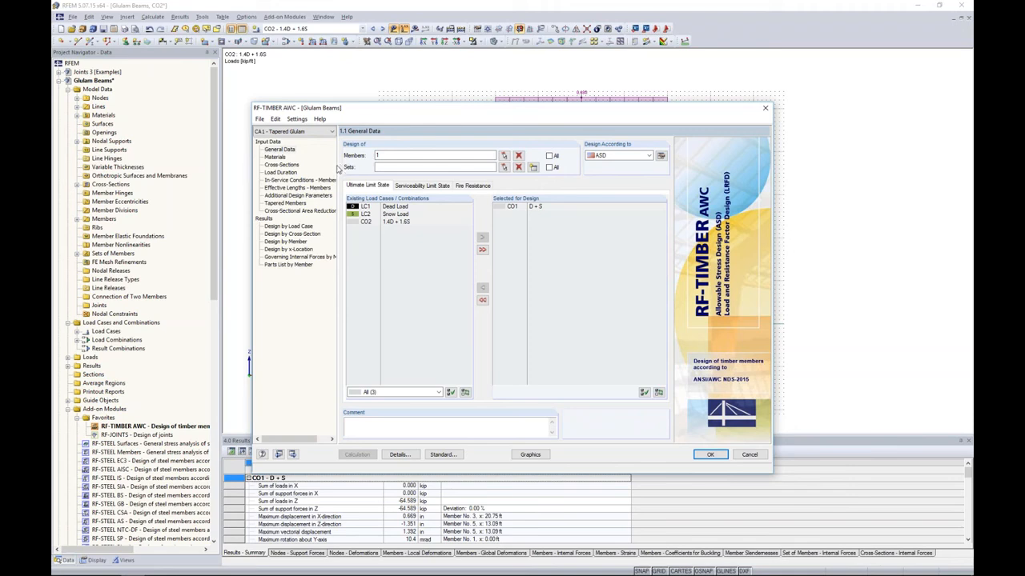
- Review the load duration settings of CA1 and the radial stress loading condition options for the dead load
click(280, 173)
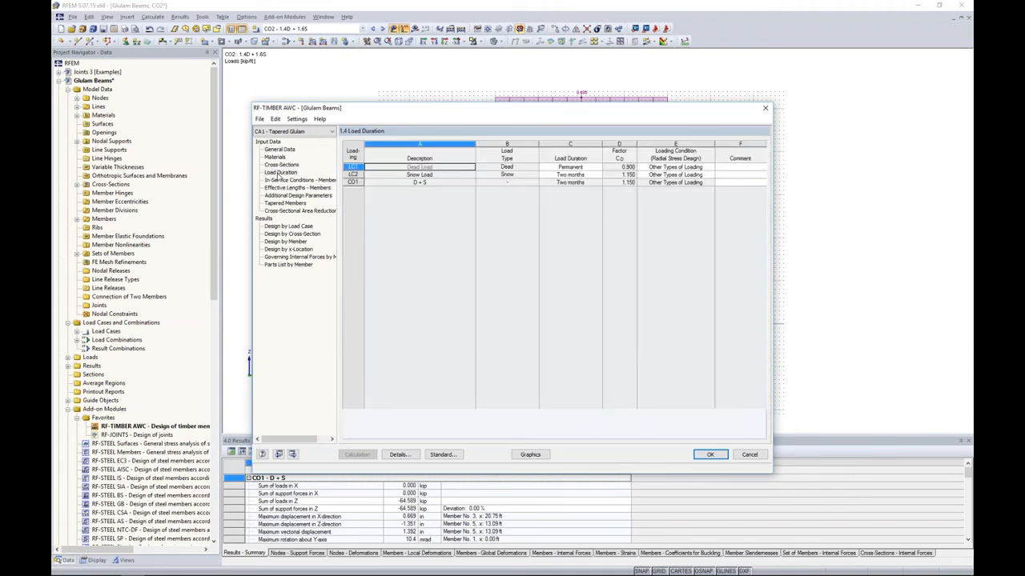
click(697, 168)
click(710, 167)
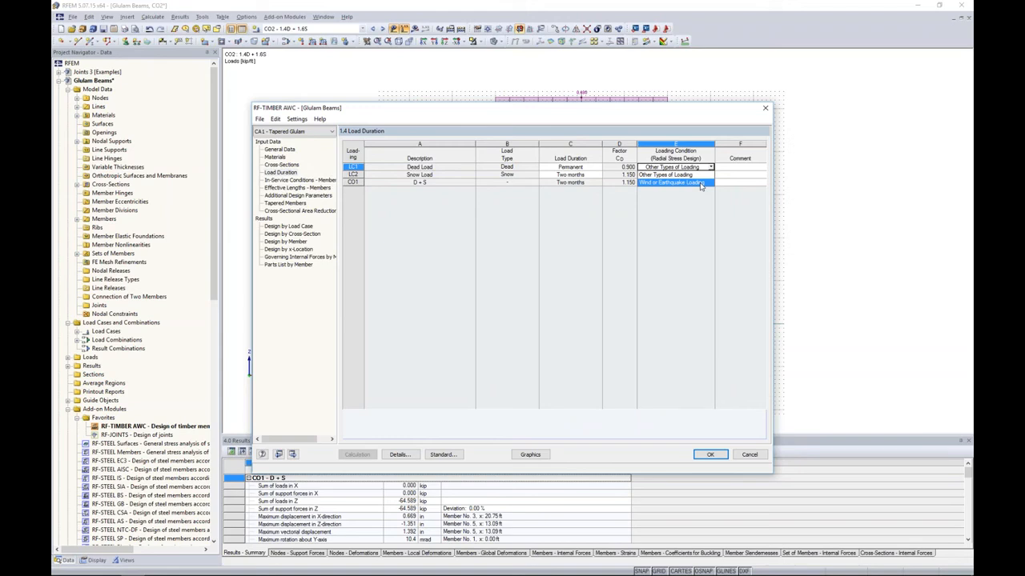
click(692, 205)
- View the grain-parallel-to-edge setting in CA1's tapered member data, and switch to the PowerPoint slide show's Glulam Tapered Members slide
click(293, 204)
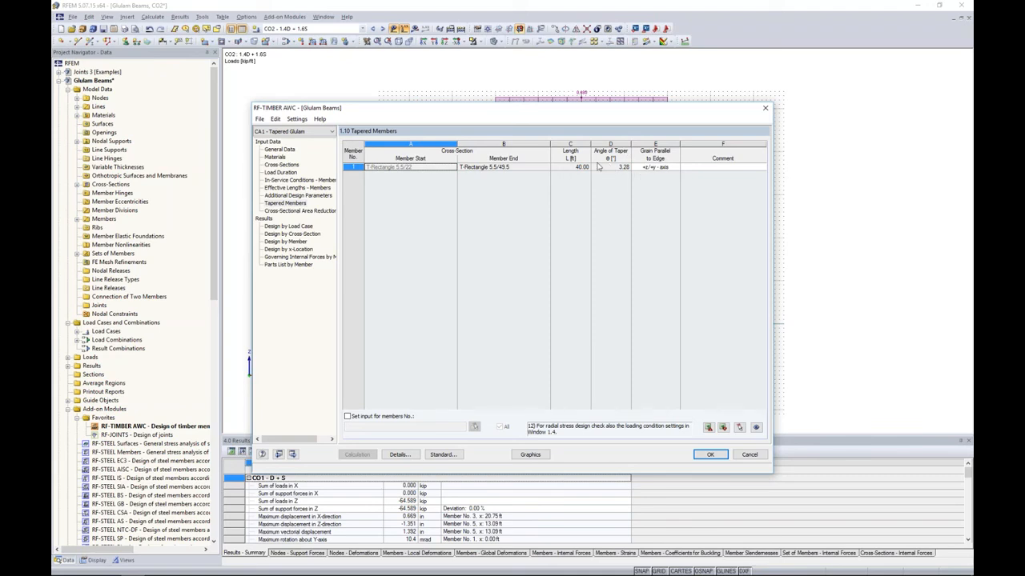
click(639, 168)
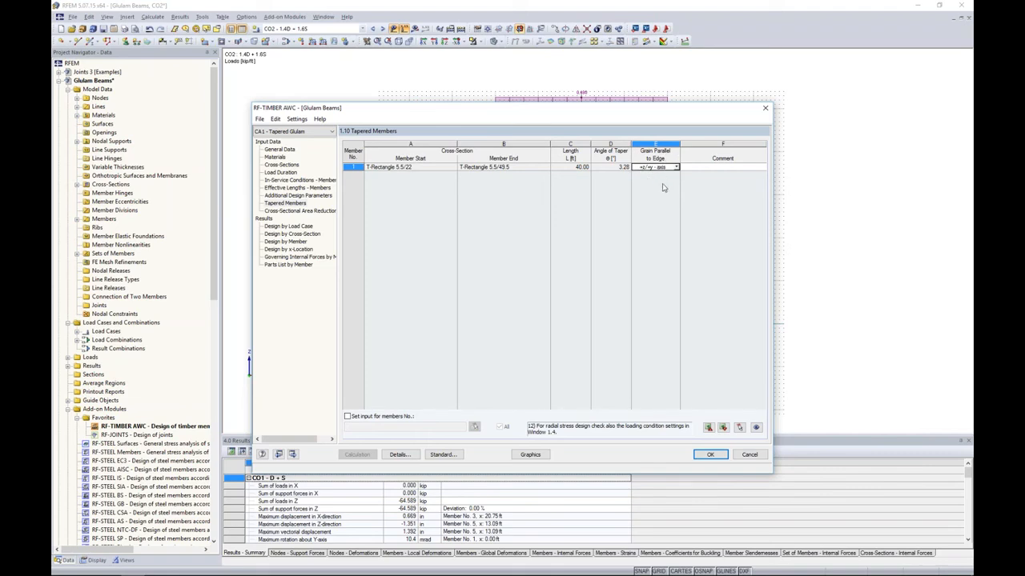
key(alt+Tab)
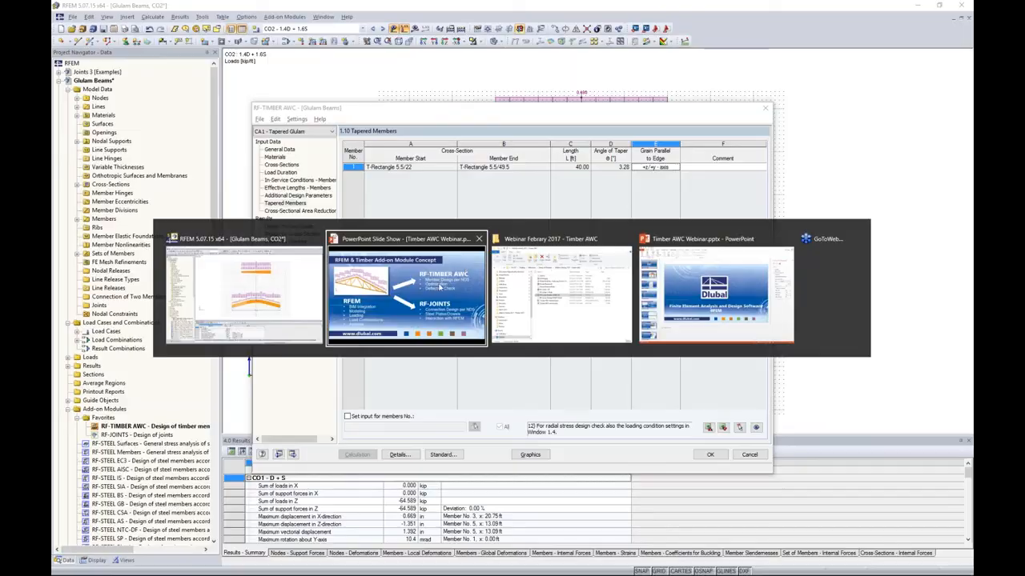
key(Right)
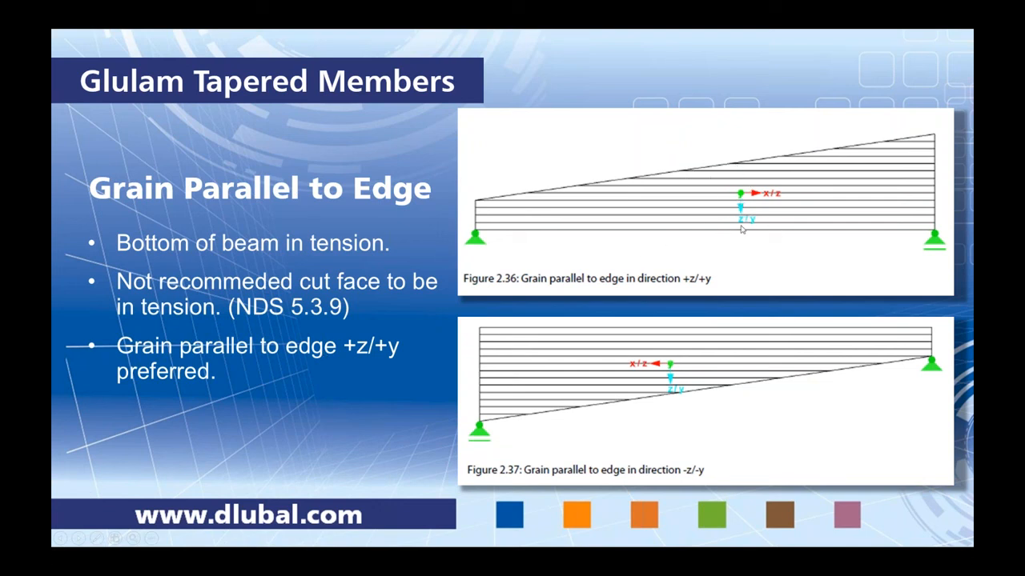
- Return to RFEM and check the grain-parallel-to-edge options for the tapered member without changing the setting
key(alt+Tab)
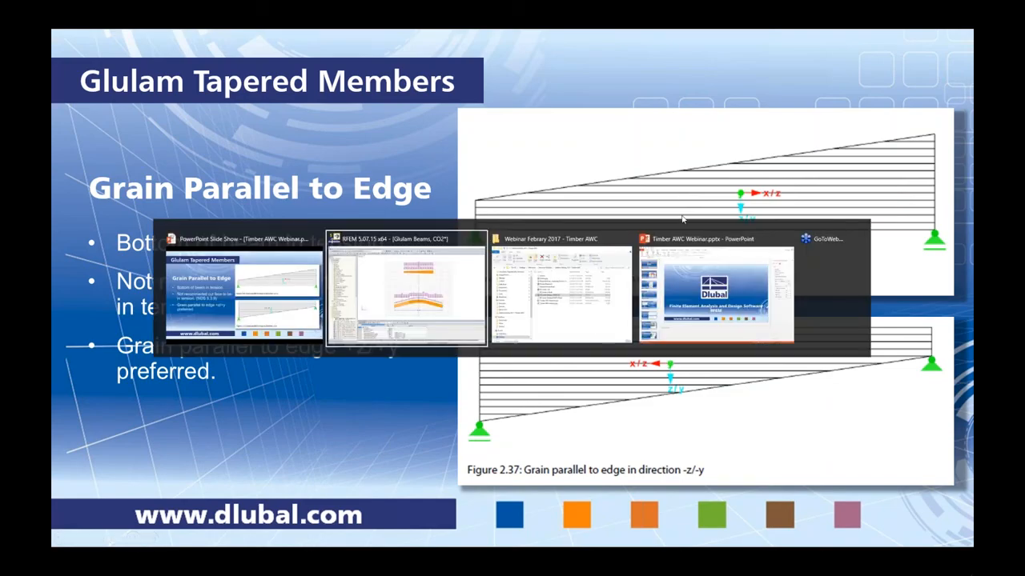
click(439, 290)
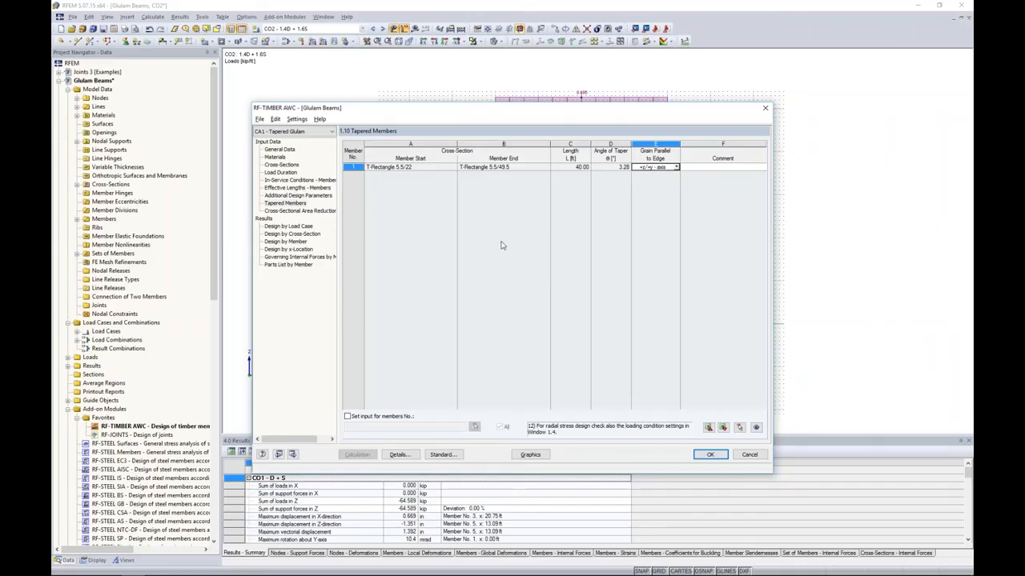
click(677, 168)
click(676, 168)
- Examine the tapered member's shear and bending design details in the by-member results of CA1
click(286, 241)
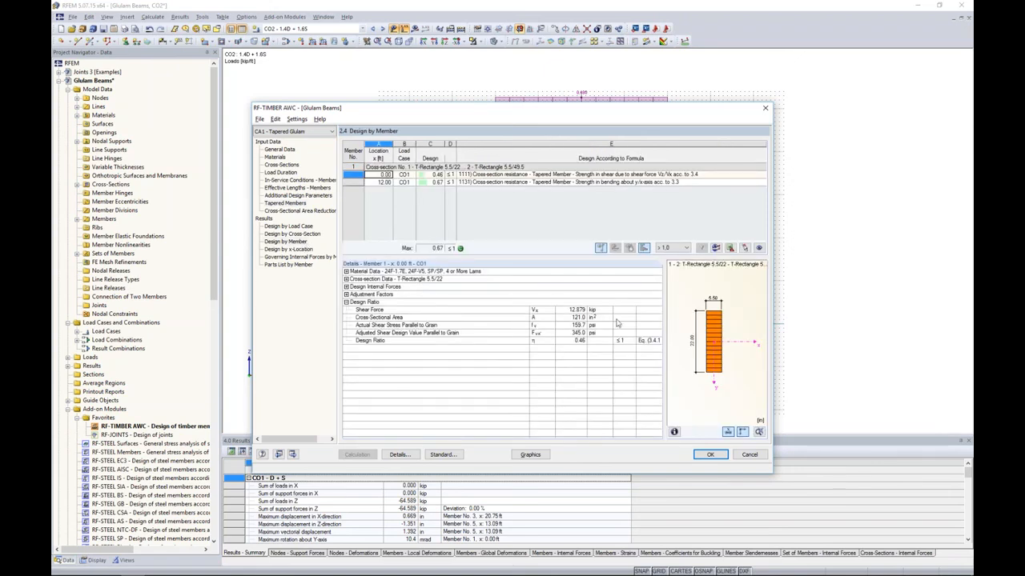
drag(628, 325, 656, 321)
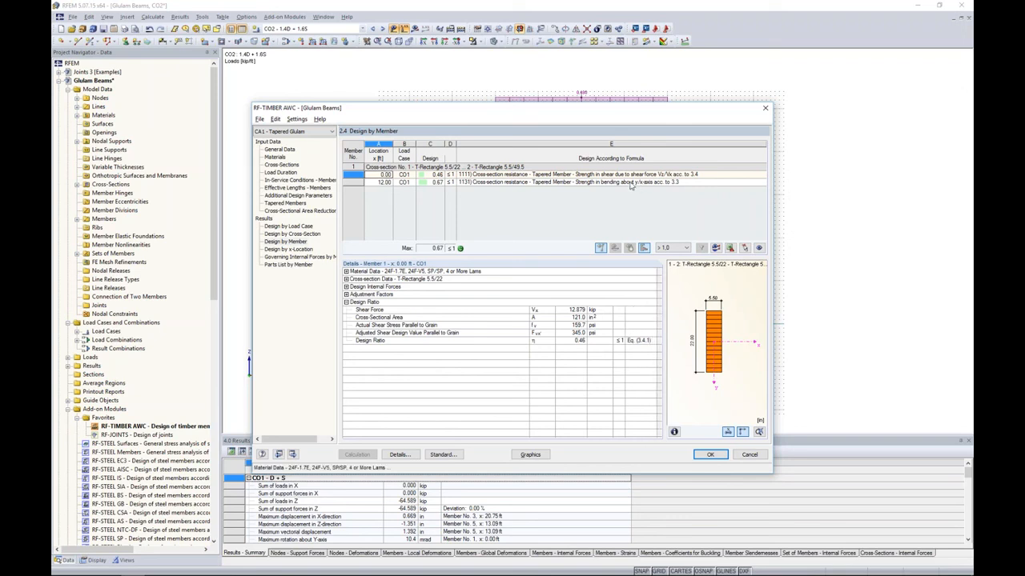
click(640, 183)
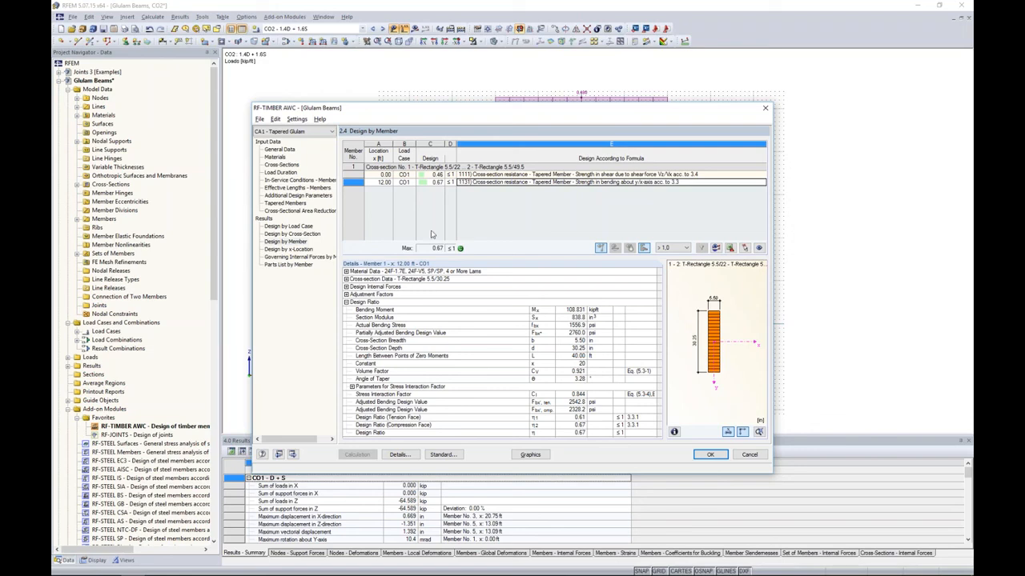
- Switch to the CA2 Curved Glulam case and review its load duration factors and the curved members' laminate thickness
click(312, 131)
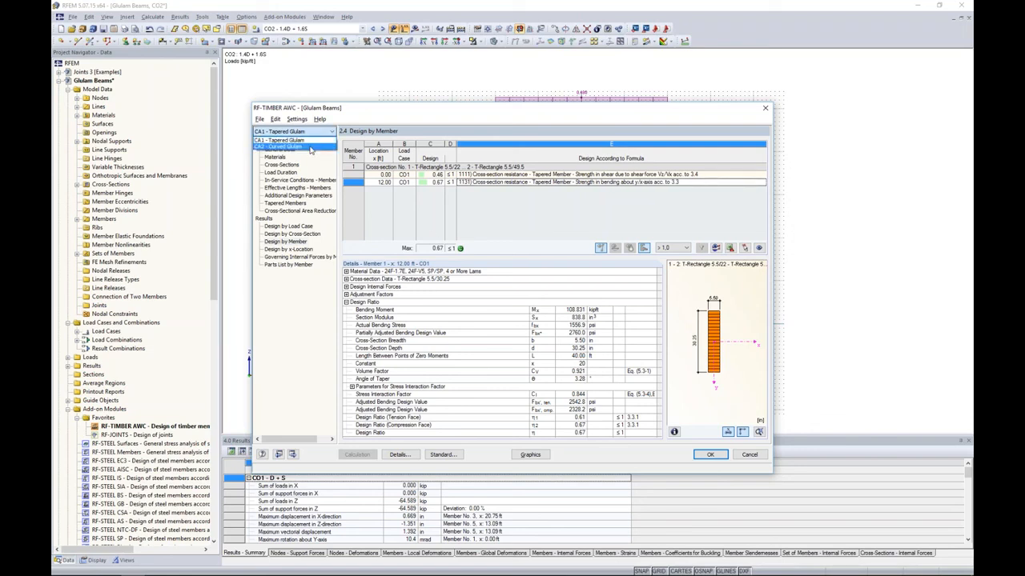
click(308, 148)
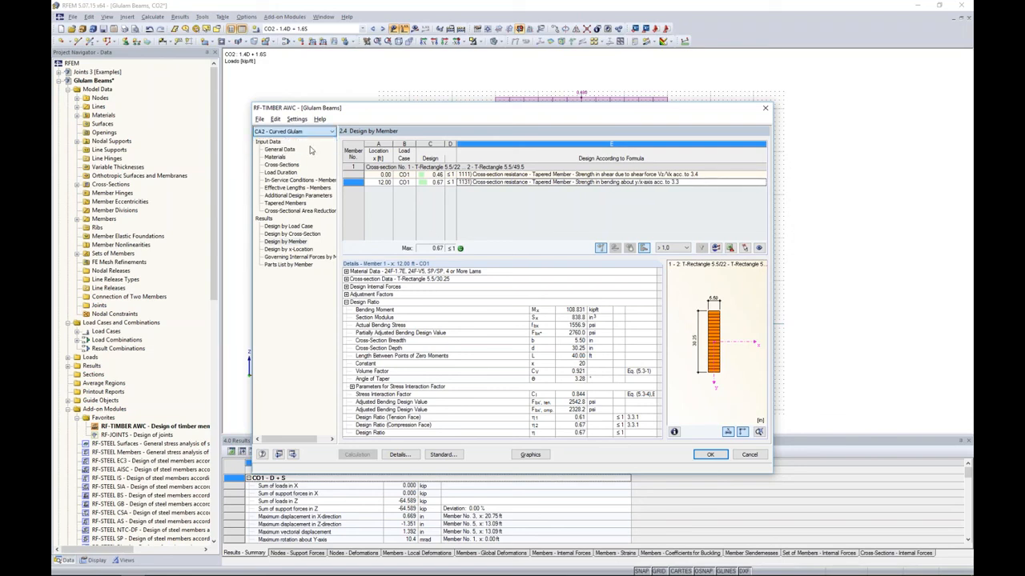
click(285, 173)
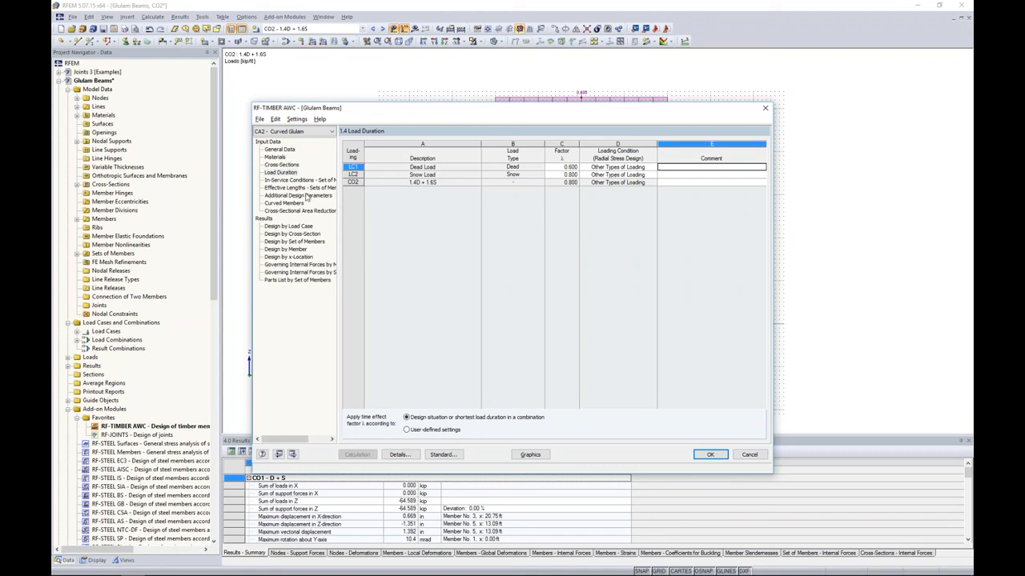
click(282, 204)
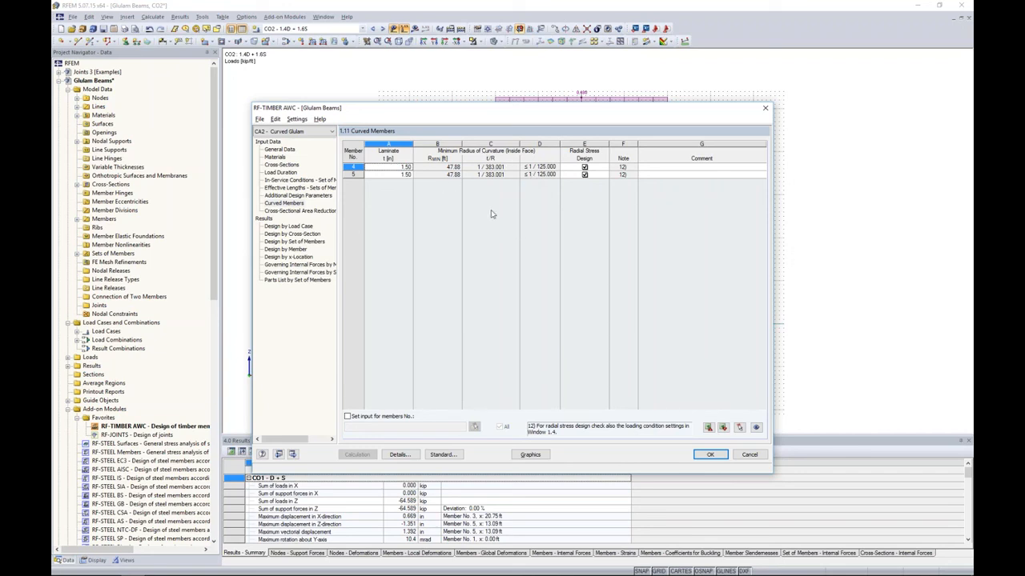
click(395, 173)
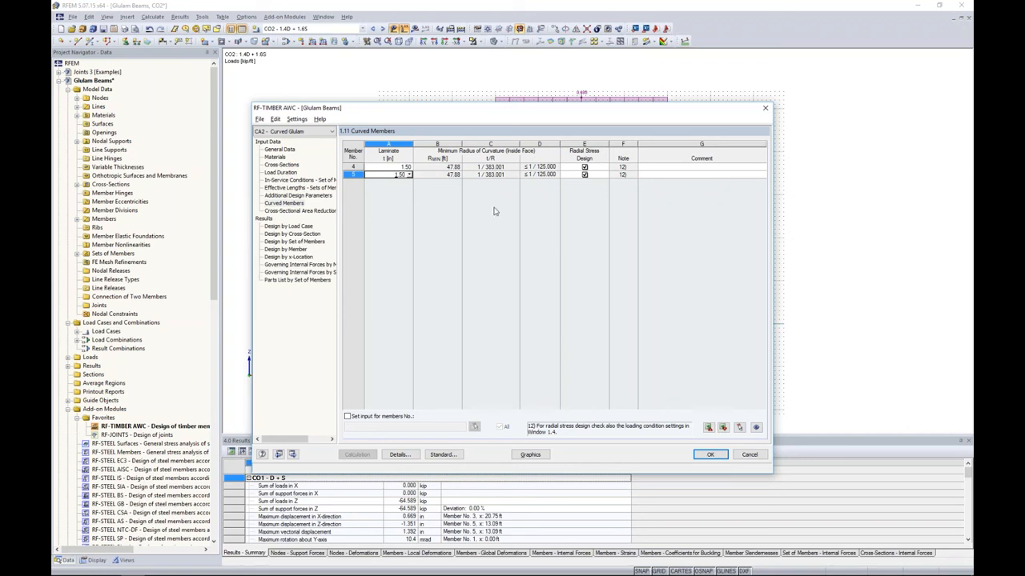
- Turn radial stress design for curved member 4 off and back on, and run the CA2 design calculation
click(584, 168)
click(584, 167)
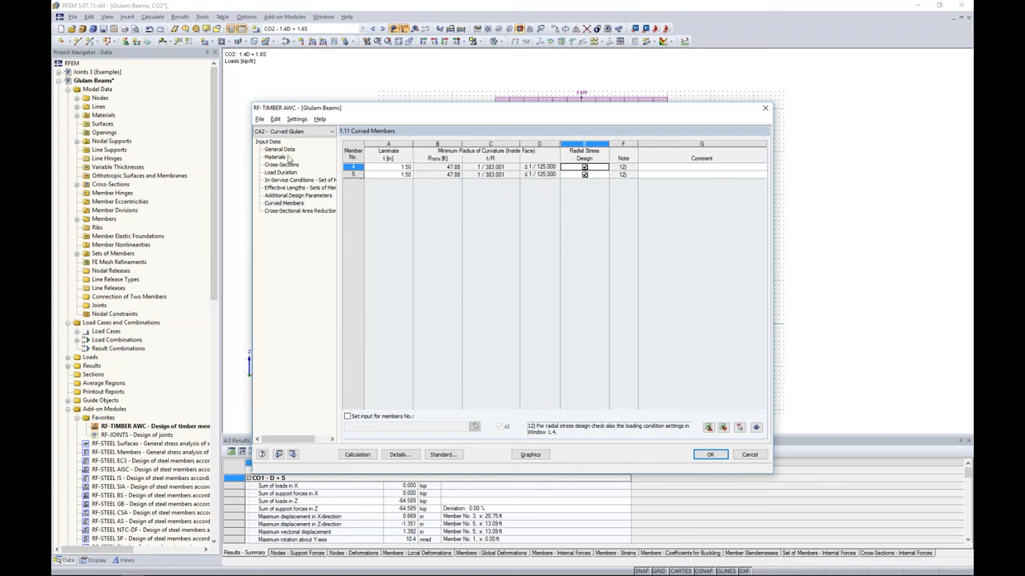
click(357, 454)
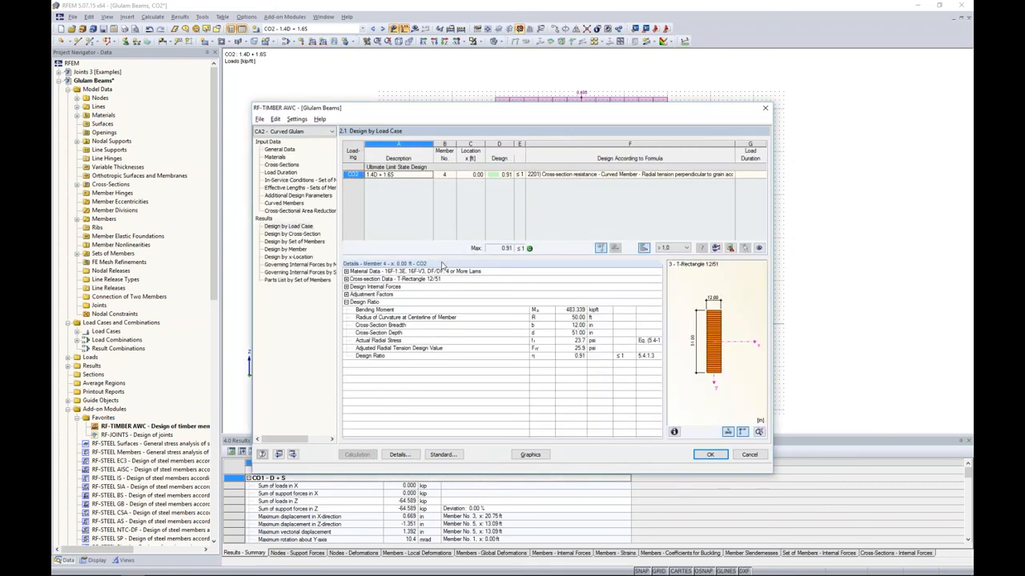
- Examine the by-member design results of CA2, including member 2's combined bending and compression check, and close RF-TIMBER AWC
click(280, 249)
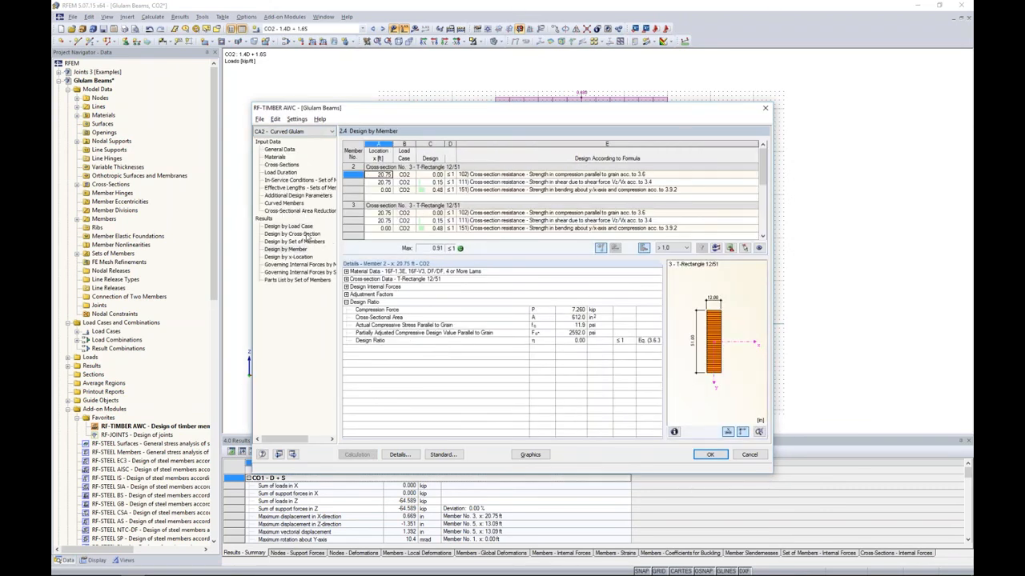
scroll(765, 168, down, 2)
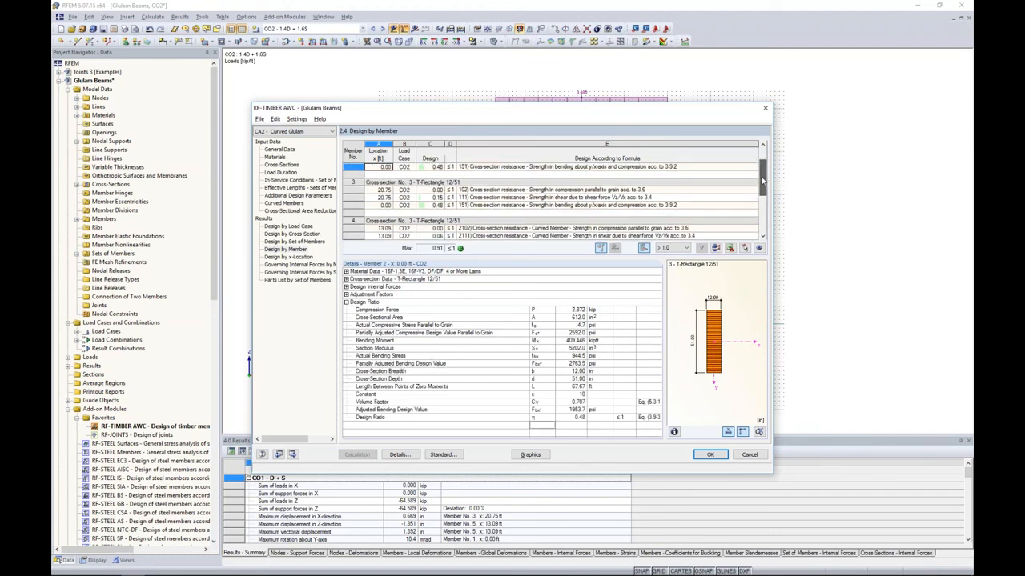
drag(635, 392, 659, 390)
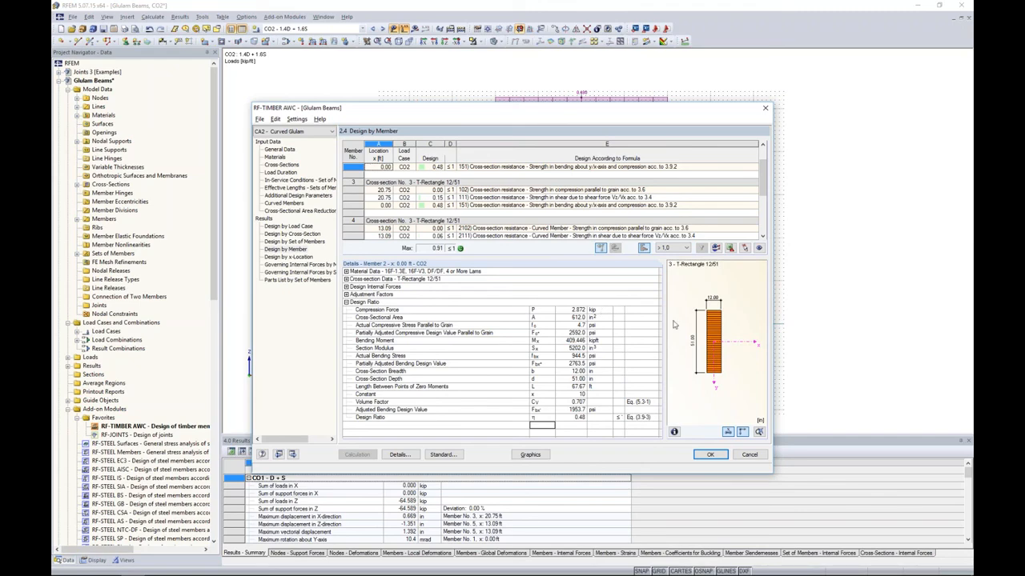
click(709, 454)
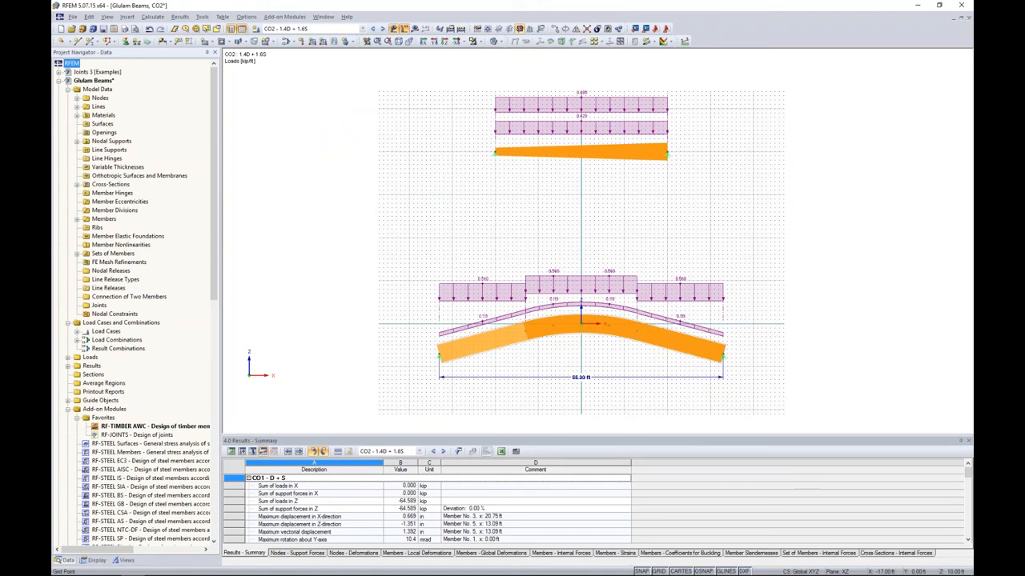
- Switch to the PowerPoint slide show and advance to the More Information slide
key(alt+Tab)
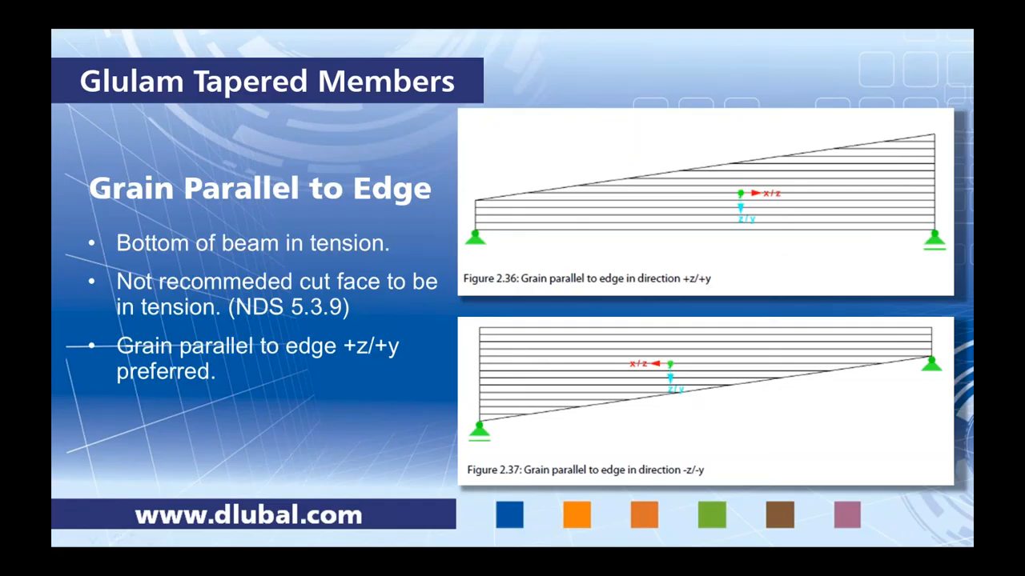
click(524, 280)
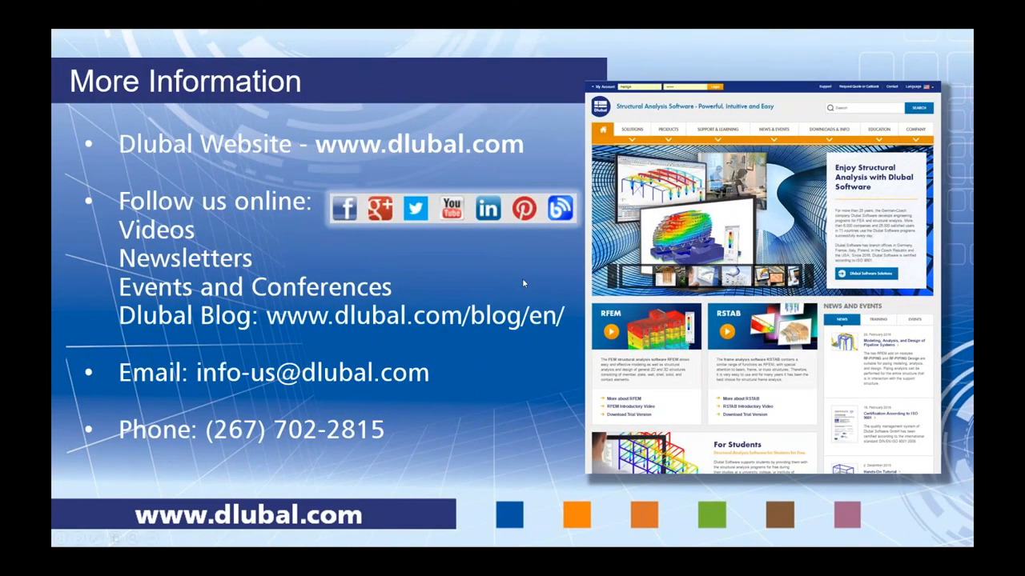